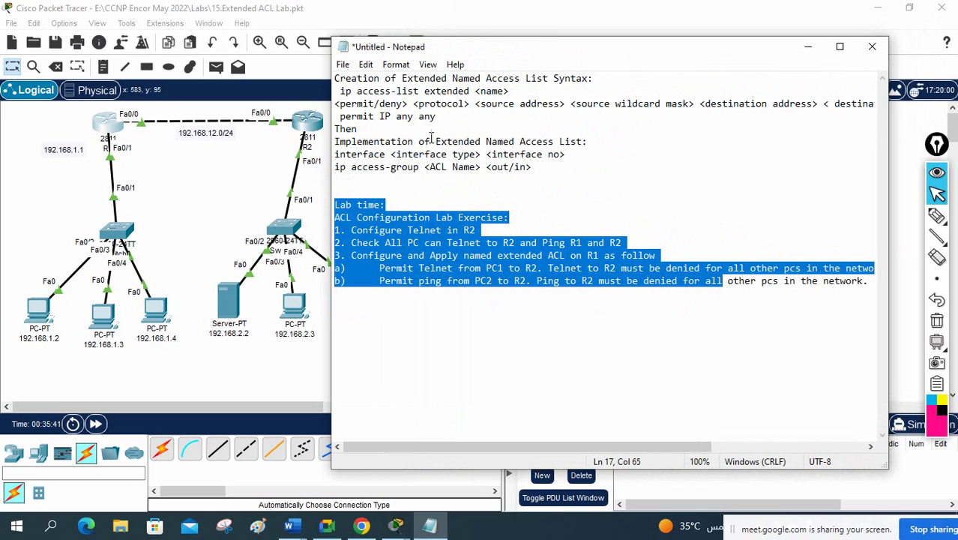
Step: Widen, heighten and reposition the Notepad window so the ip access-list extended syntax line shows in full
drag(332, 147, 288, 145)
drag(360, 79, 481, 78)
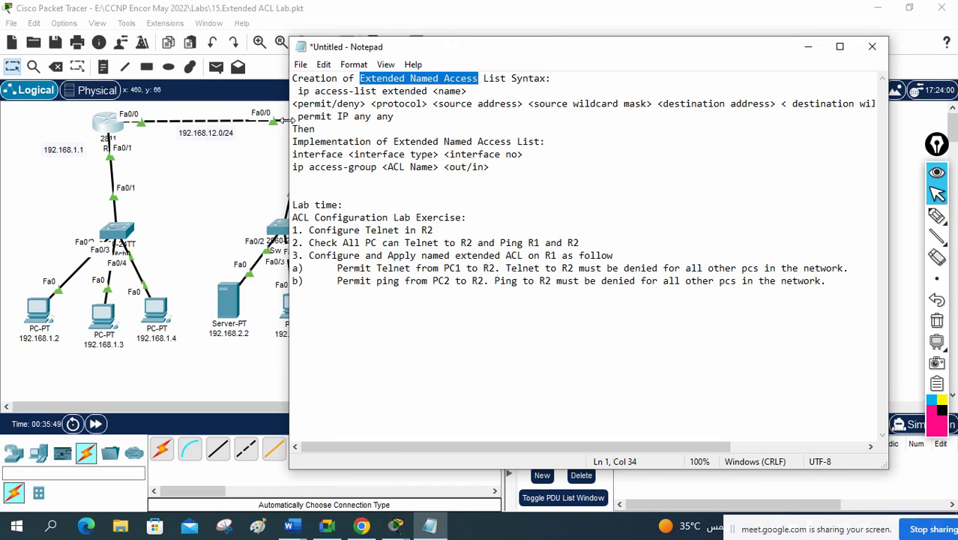
drag(290, 122, 49, 122)
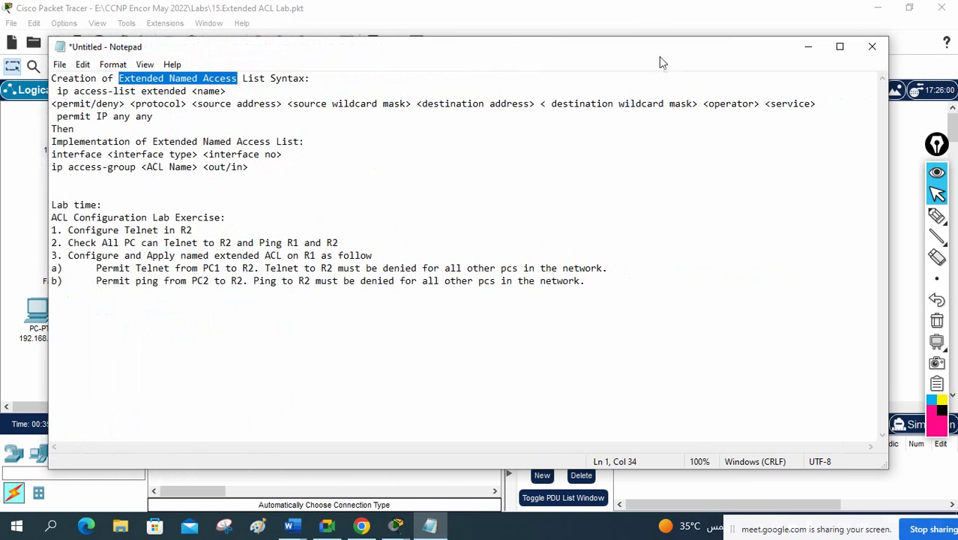
drag(660, 57, 675, 63)
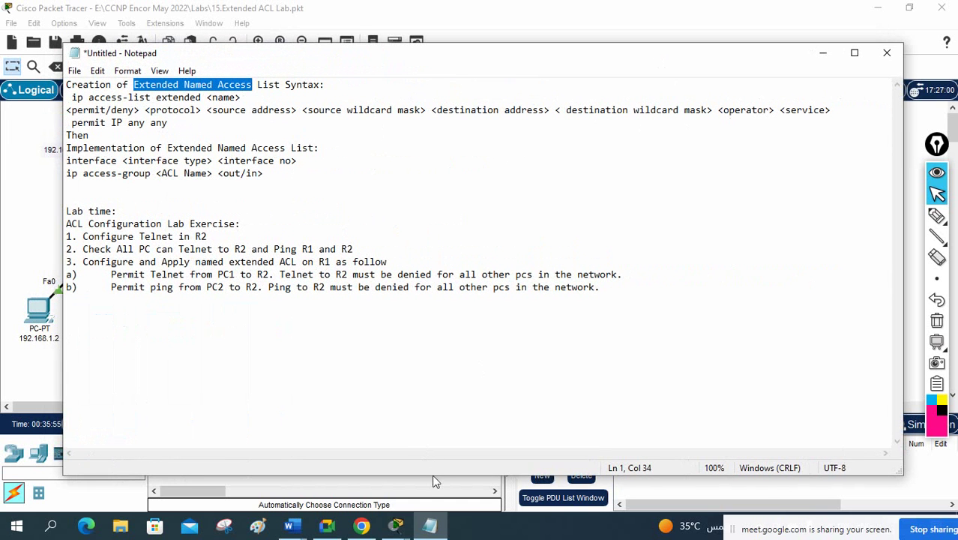
drag(432, 473, 444, 492)
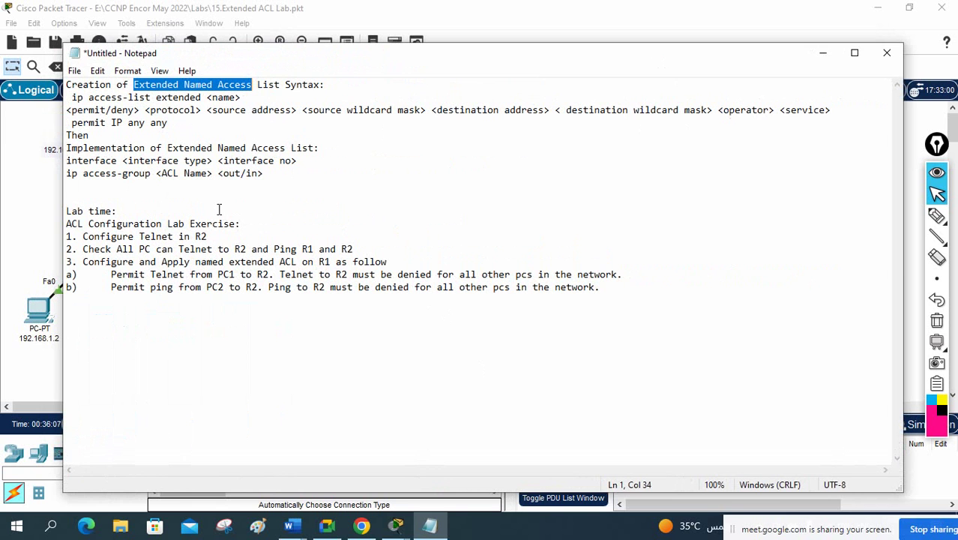
drag(63, 133, 34, 132)
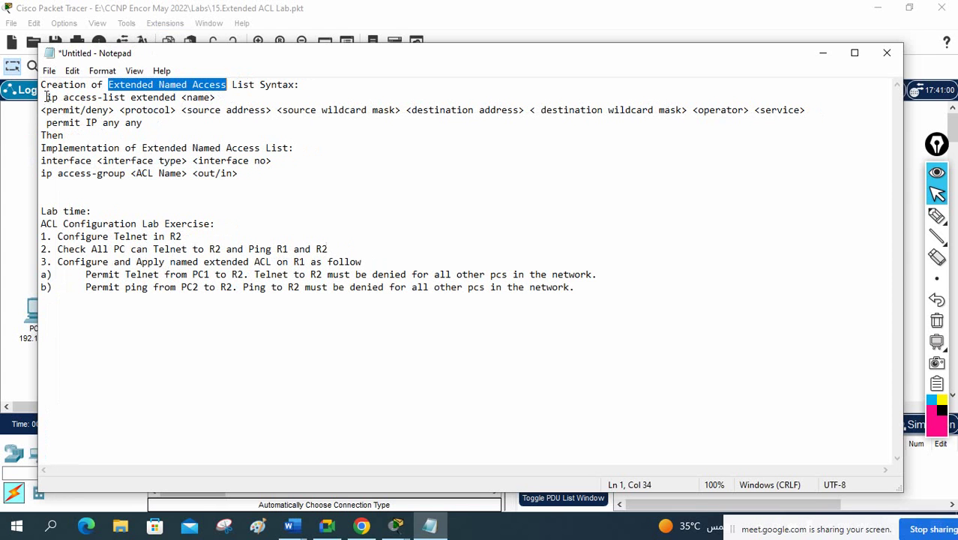
drag(46, 97, 213, 99)
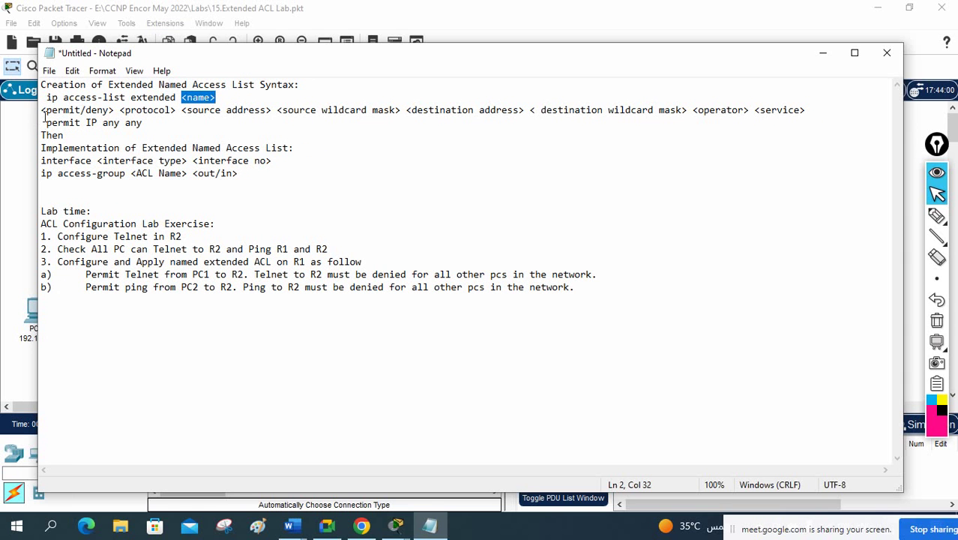
Step: Highlight each ACL syntax placeholder in turn: permit/deny, source address, source and destination wildcards, service
drag(42, 111, 682, 109)
click(496, 113)
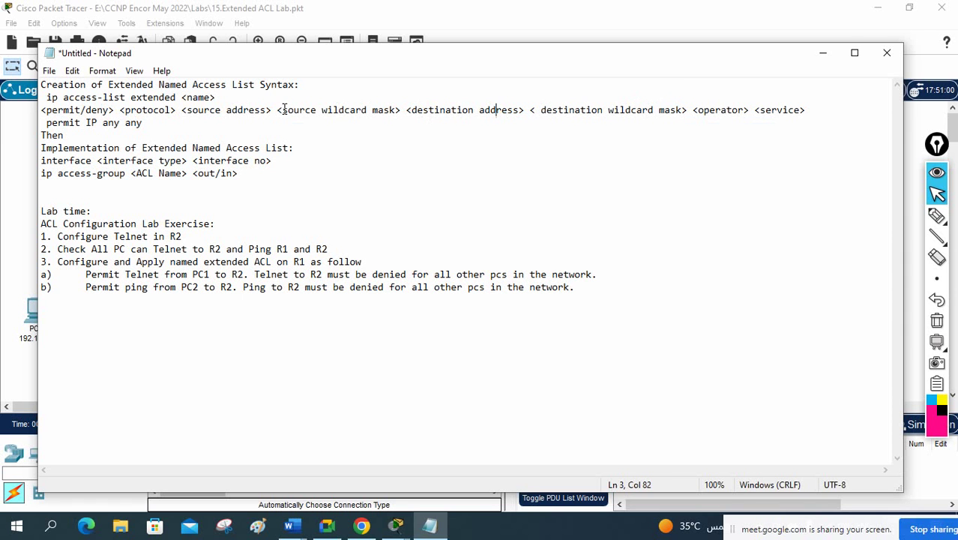
drag(275, 111, 396, 112)
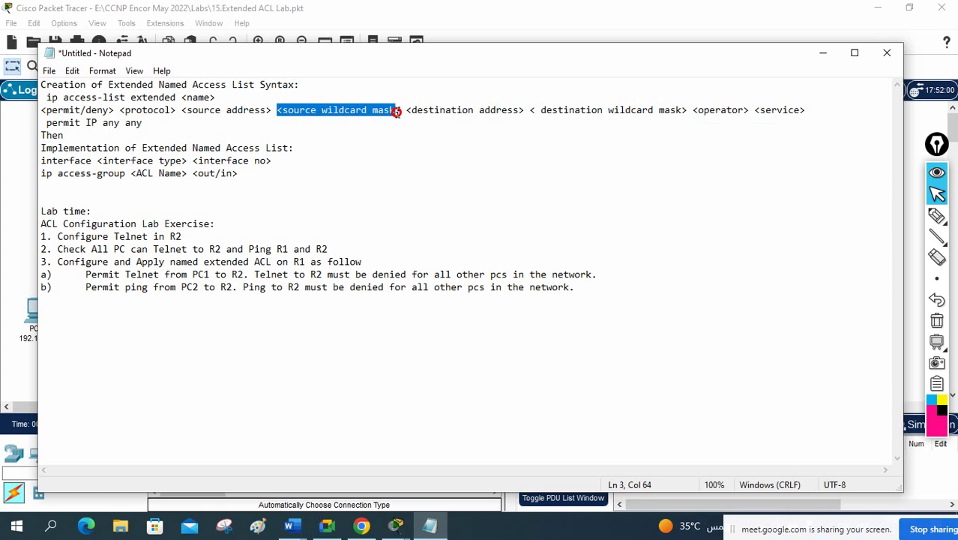
click(360, 155)
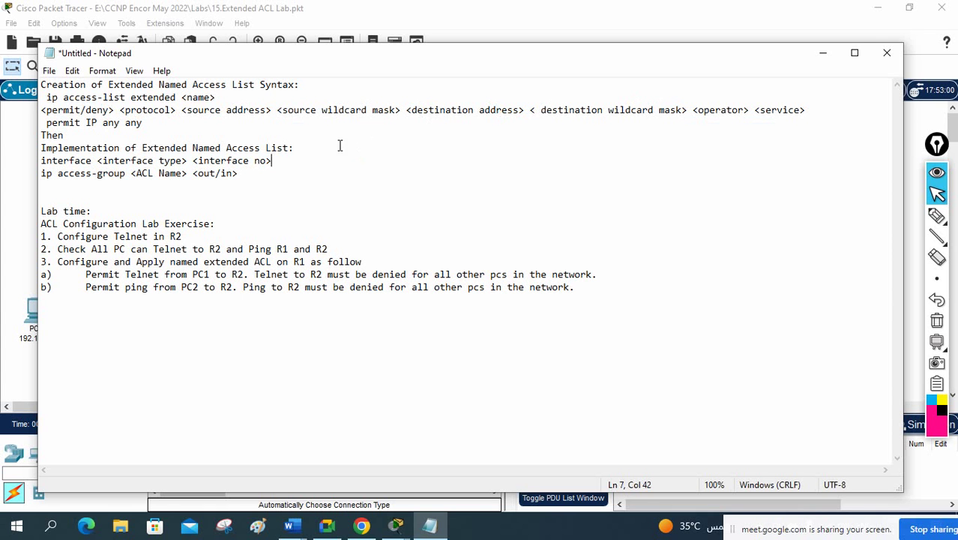
drag(276, 110, 389, 111)
drag(182, 110, 271, 111)
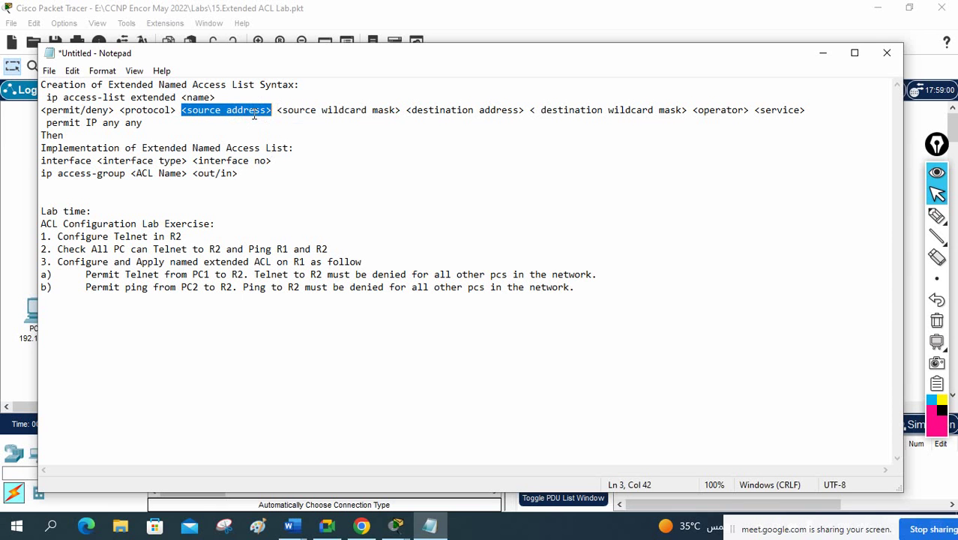
drag(276, 111, 523, 114)
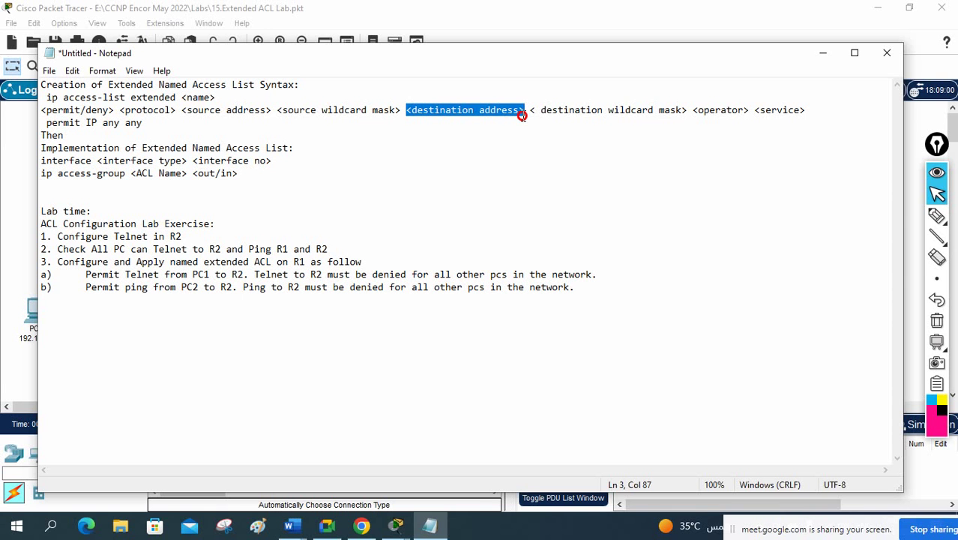
drag(529, 112, 748, 109)
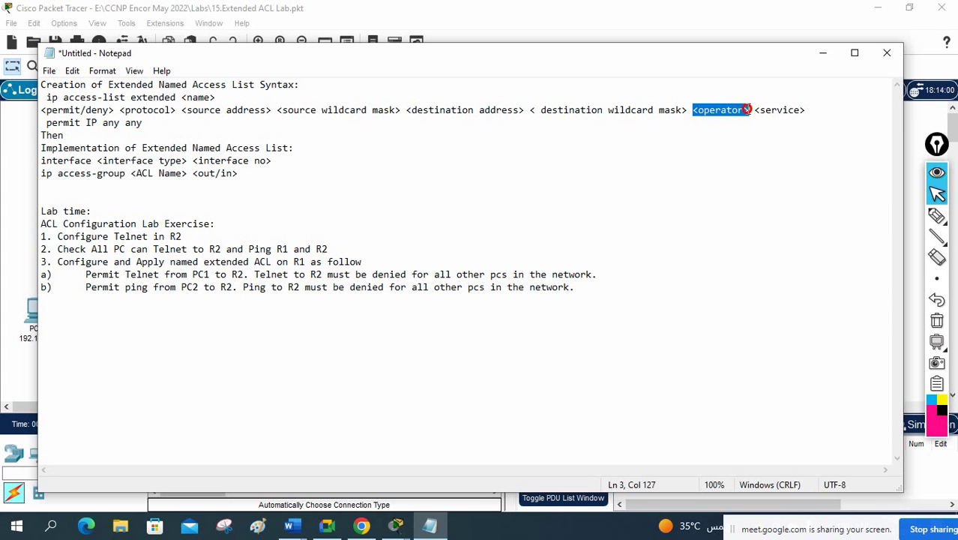
drag(754, 110, 804, 109)
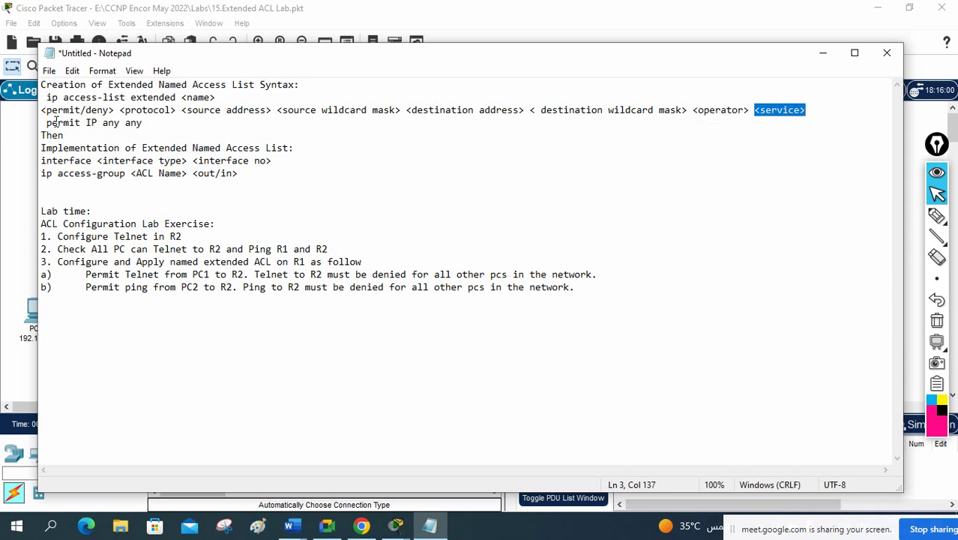
Step: Review the permit ip any any and ip access-group lines and the lab tasks, then return to Packet Tracer
drag(47, 123, 154, 123)
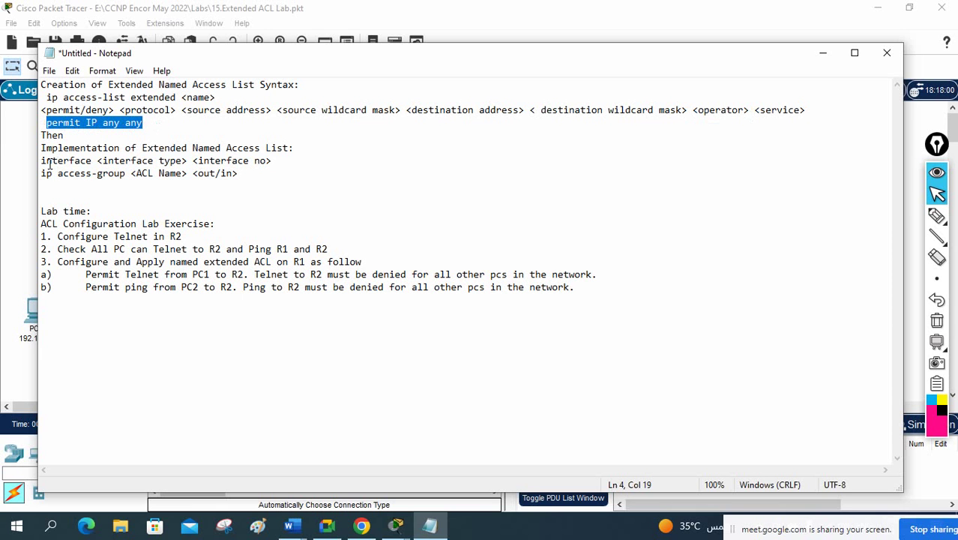
drag(273, 161, 180, 160)
drag(41, 173, 193, 172)
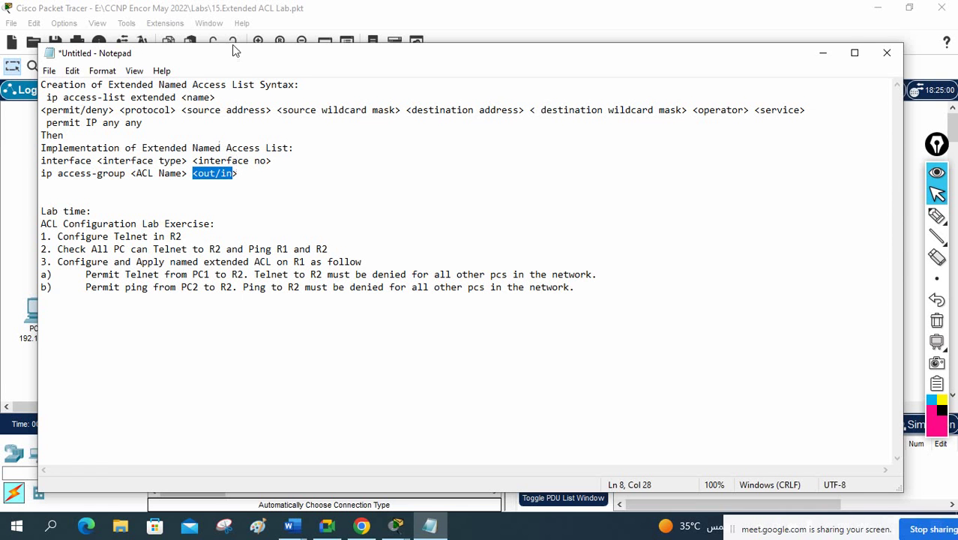
drag(229, 53, 318, 33)
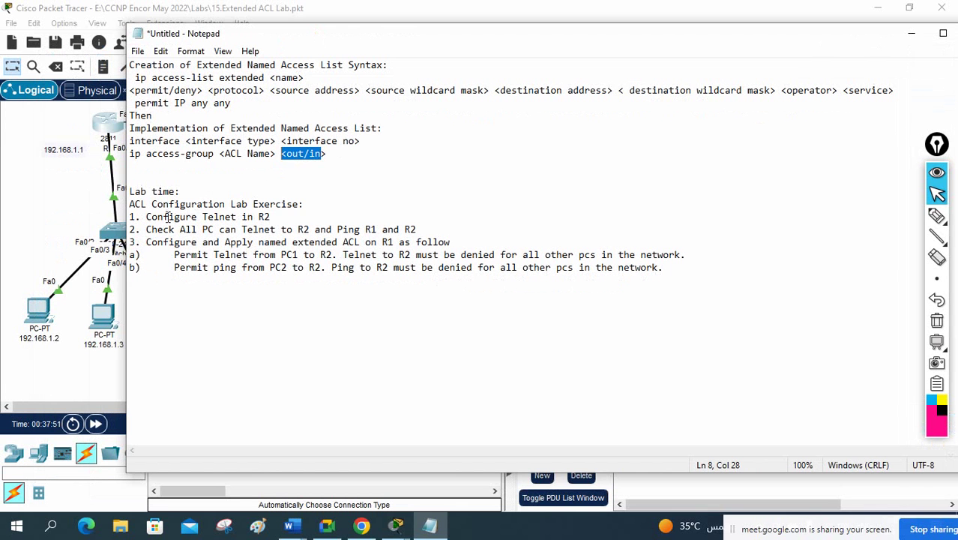
drag(131, 204, 647, 284)
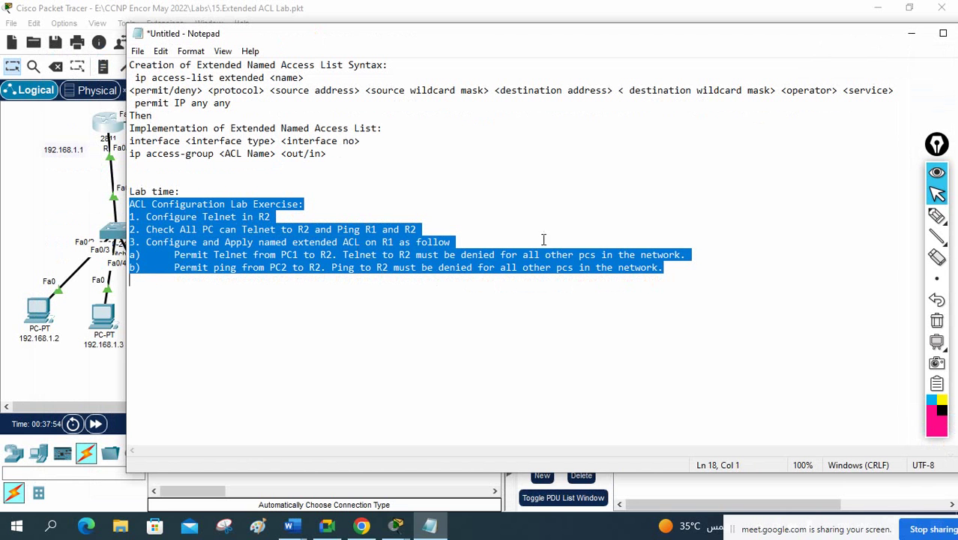
click(60, 169)
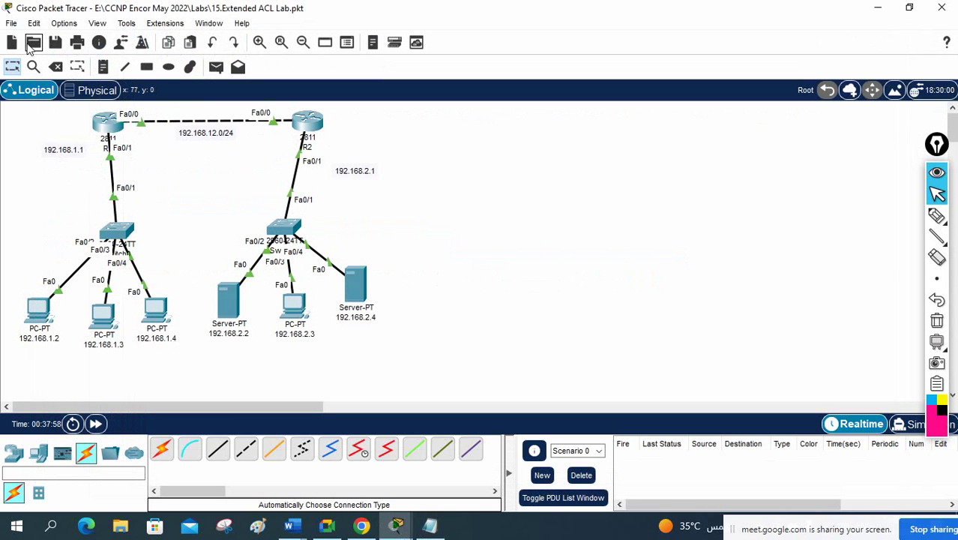
Step: Save the ACL lab and start a new blank network, saving the old one when prompted
click(55, 42)
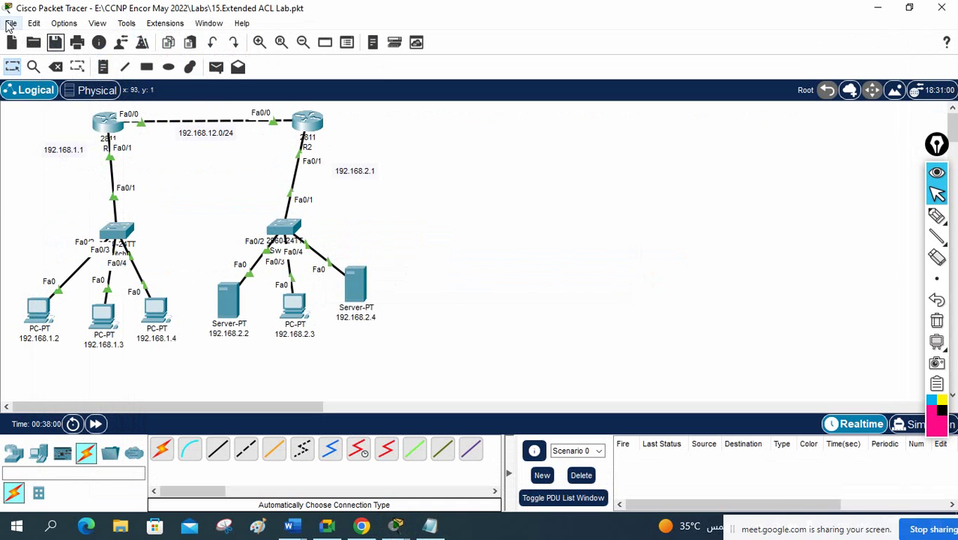
click(11, 23)
click(34, 39)
click(495, 280)
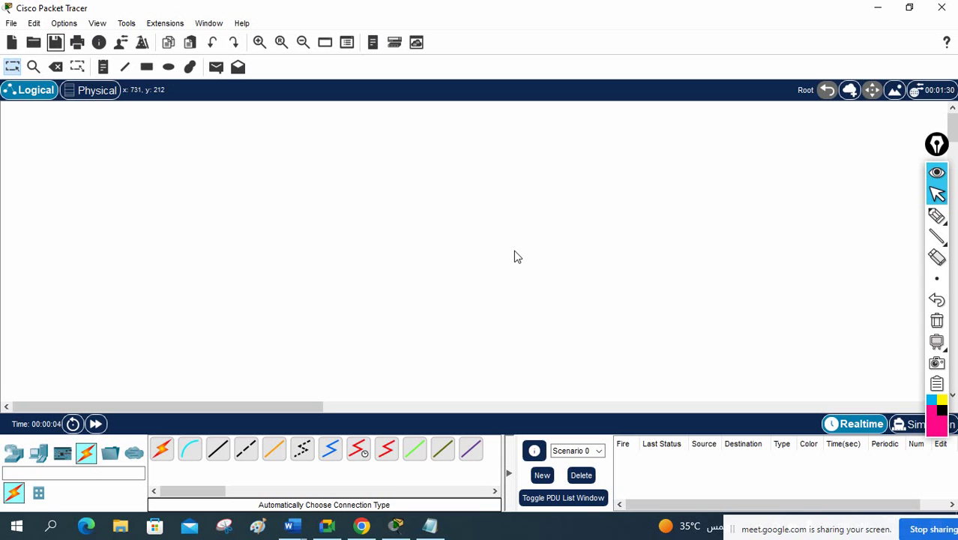
Step: Place two 2960 switches and two 2811 routers on the workspace
click(13, 453)
click(40, 493)
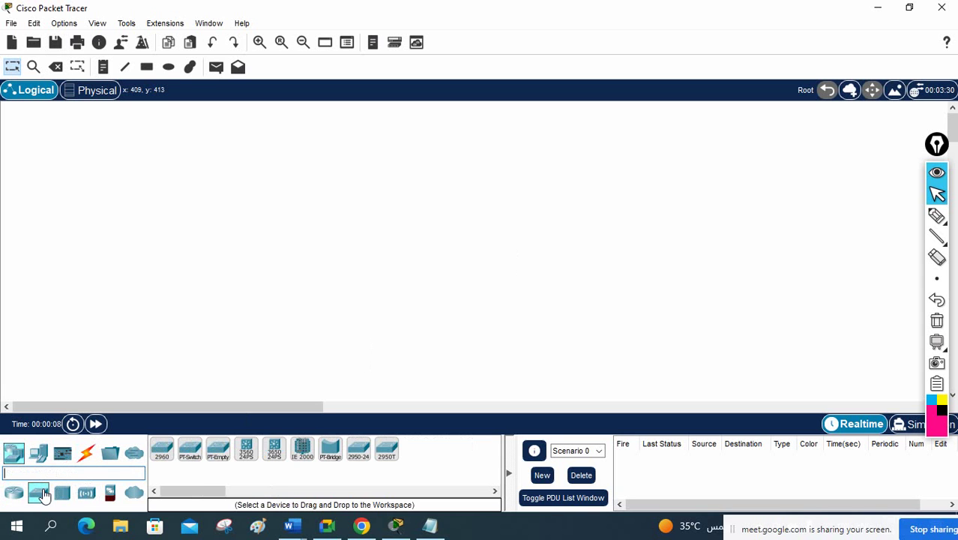
drag(162, 448, 136, 180)
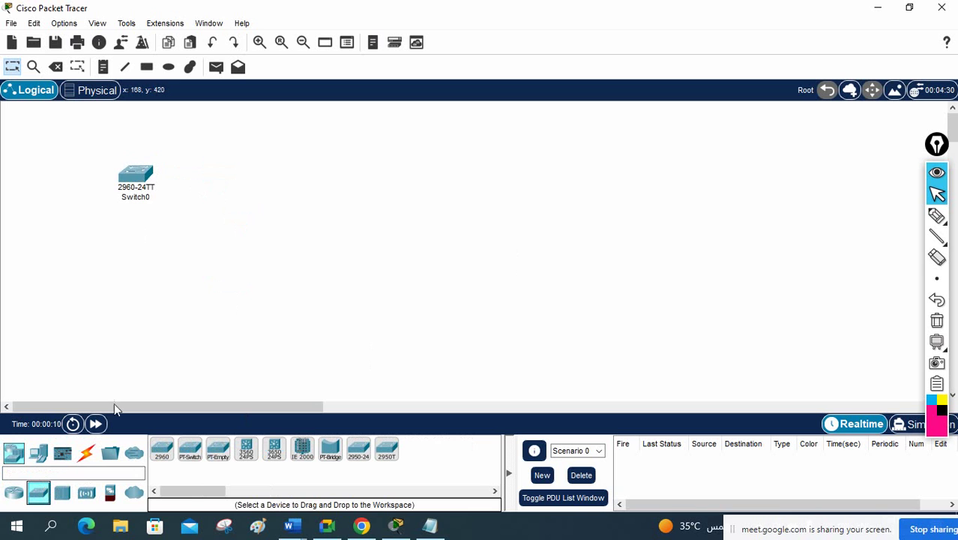
drag(162, 449, 307, 285)
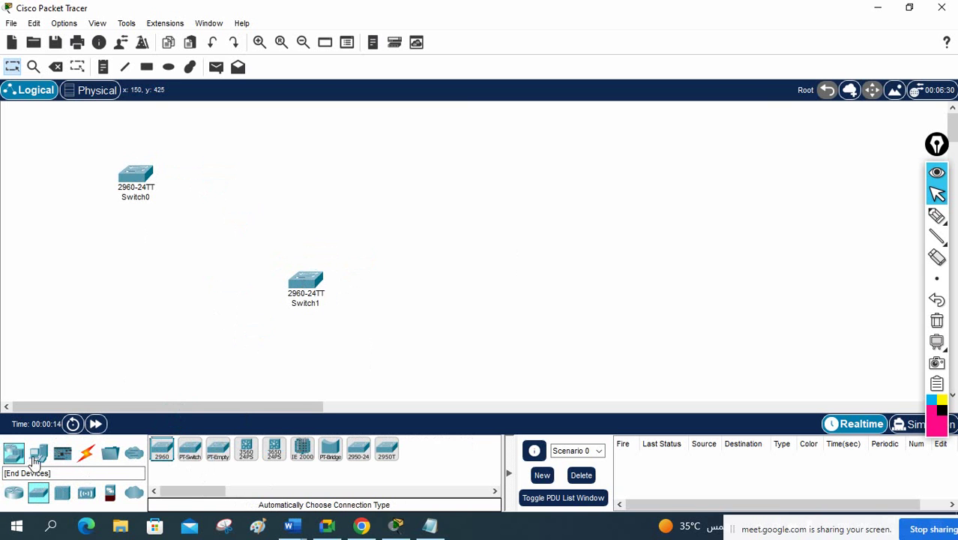
click(38, 452)
click(13, 452)
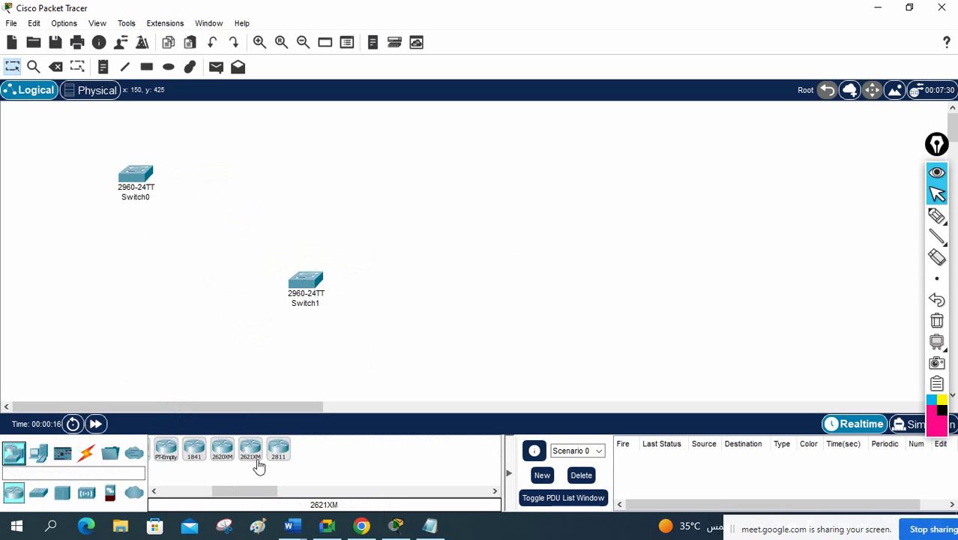
drag(278, 449, 276, 175)
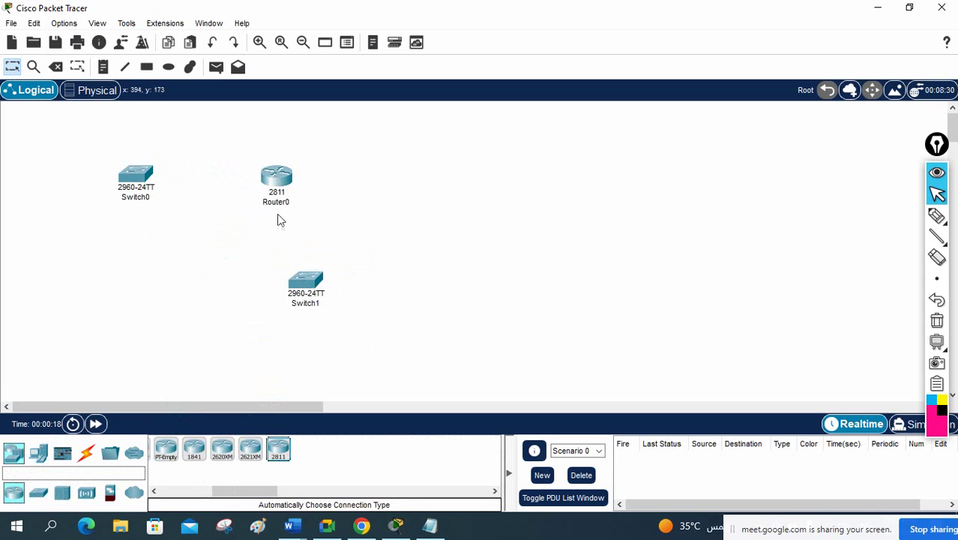
drag(279, 448, 419, 184)
drag(316, 278, 278, 274)
click(429, 313)
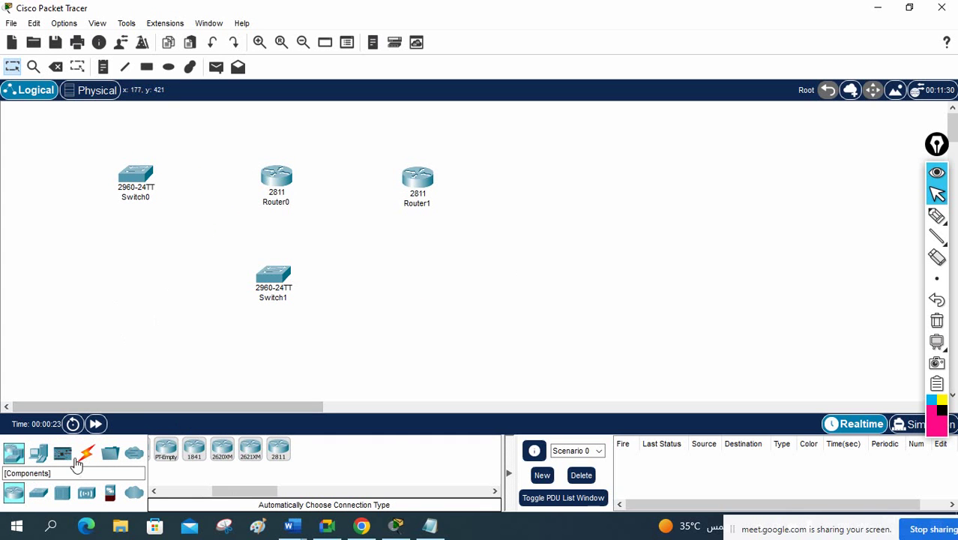
Step: Place two PCs at the workspace's left edge, one below the other
click(30, 459)
drag(161, 448, 34, 180)
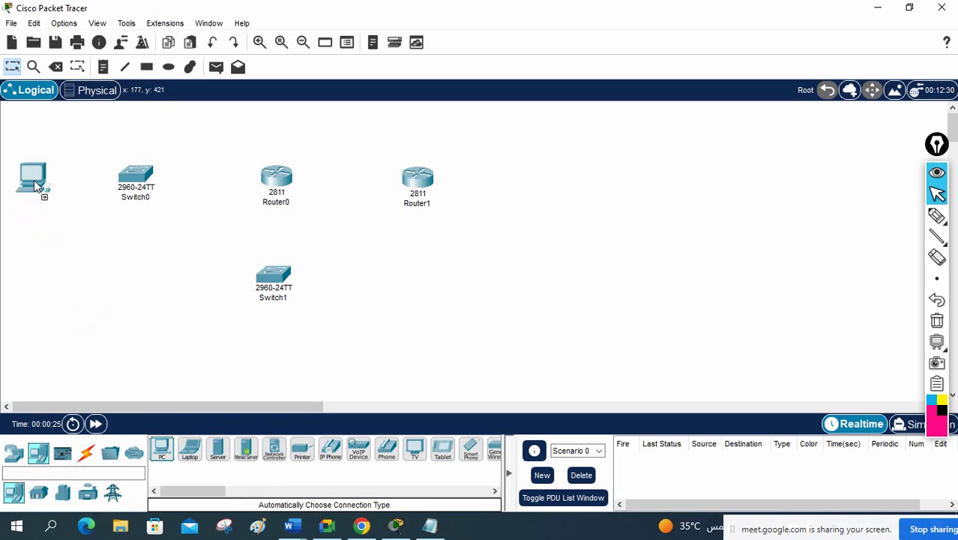
drag(171, 454, 43, 243)
click(86, 453)
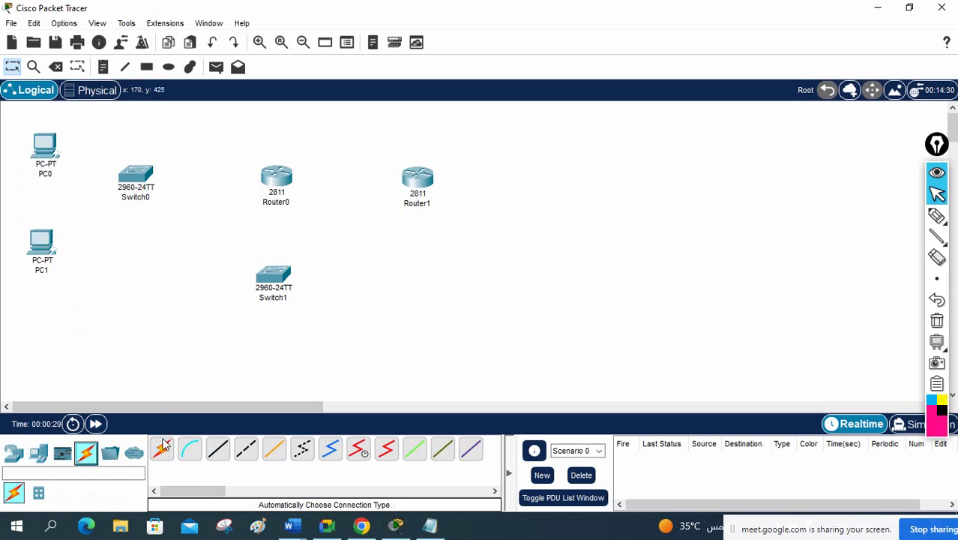
Step: Auto-cable PC0 and PC1 to Switch0, Switch0 to Router0, and Router0 to Router1
click(162, 448)
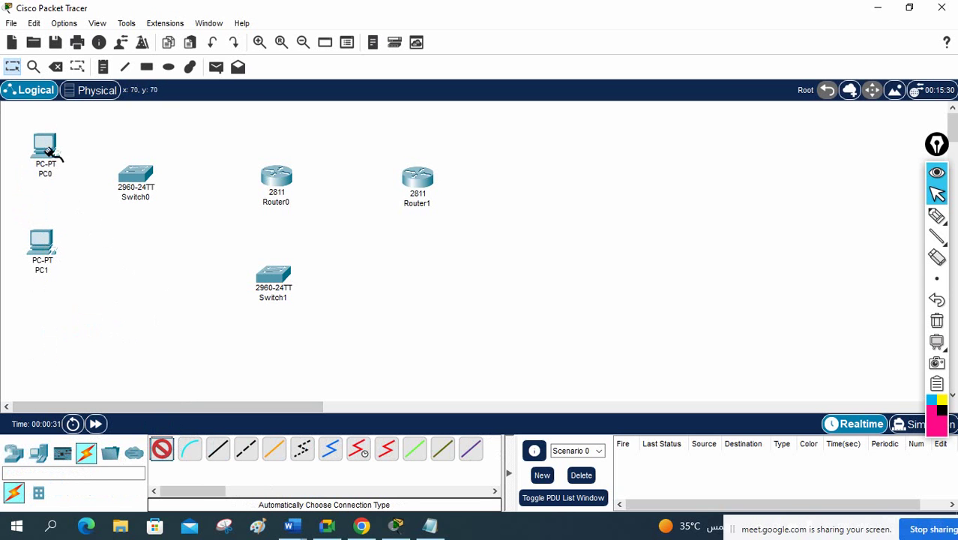
click(135, 188)
click(43, 242)
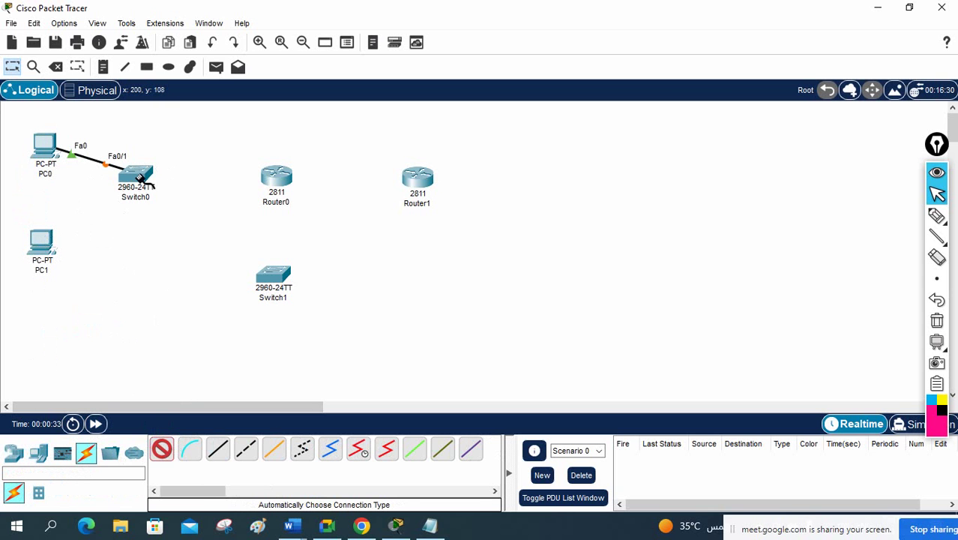
click(146, 183)
click(270, 176)
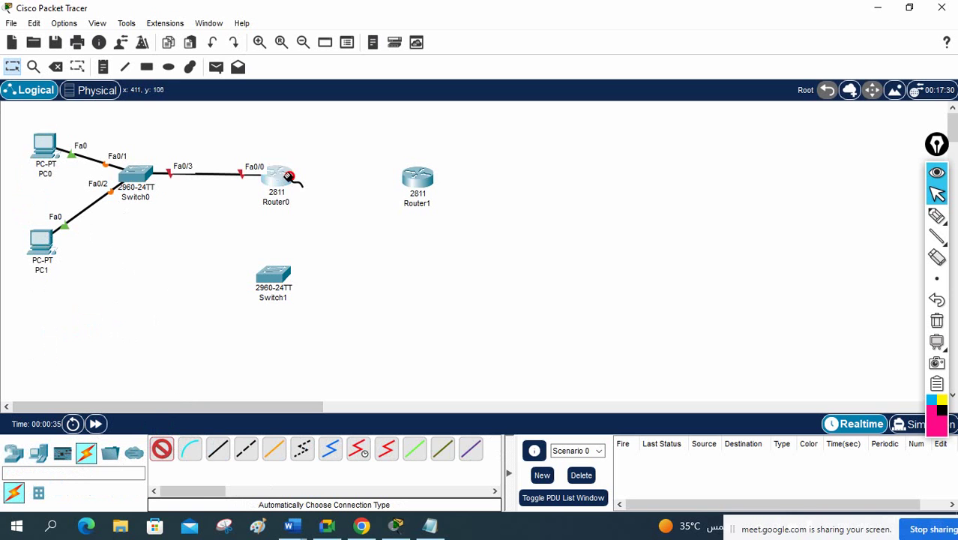
click(424, 176)
click(279, 180)
Step: Attempt a Router0–Switch1 link, dismiss the connection error, and nudge Router0 left
click(280, 186)
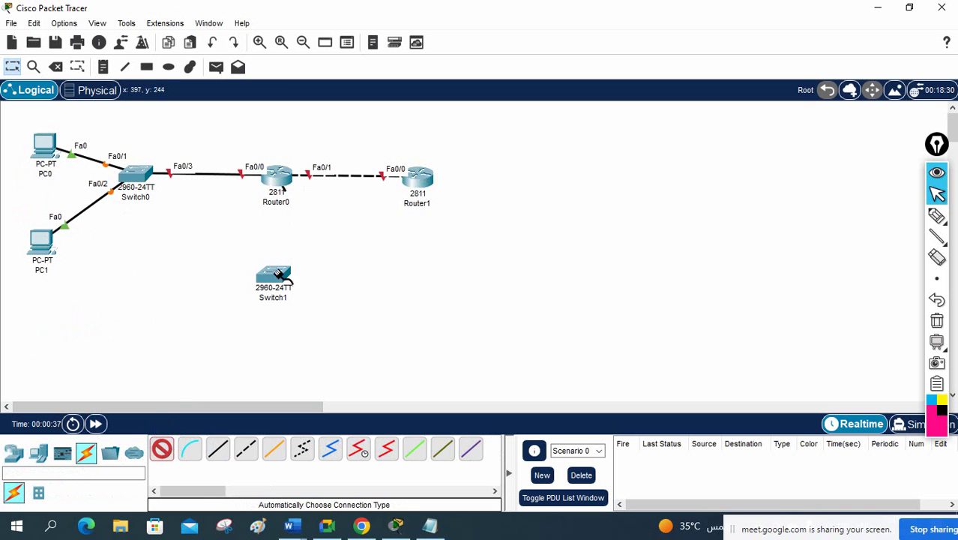
click(284, 292)
click(527, 283)
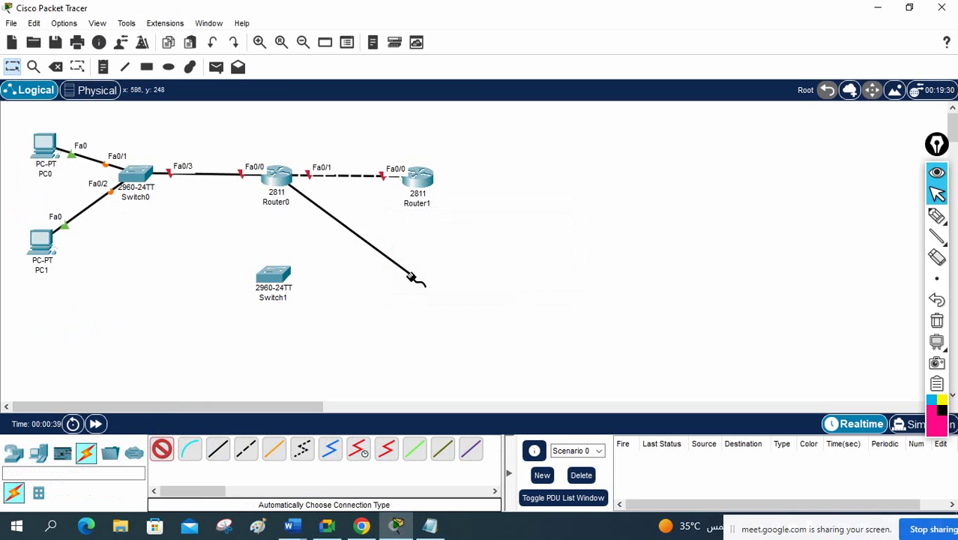
drag(281, 189, 276, 190)
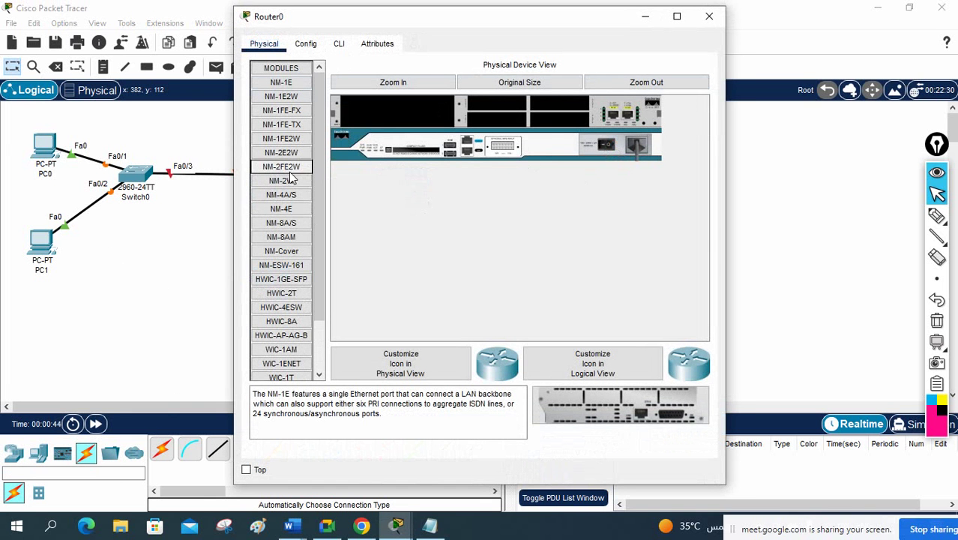
Step: Add an NM-2FE2W module to Router0, cable Switch1 to its Fa1/0 port, and move Switch1 lower
drag(295, 175, 393, 113)
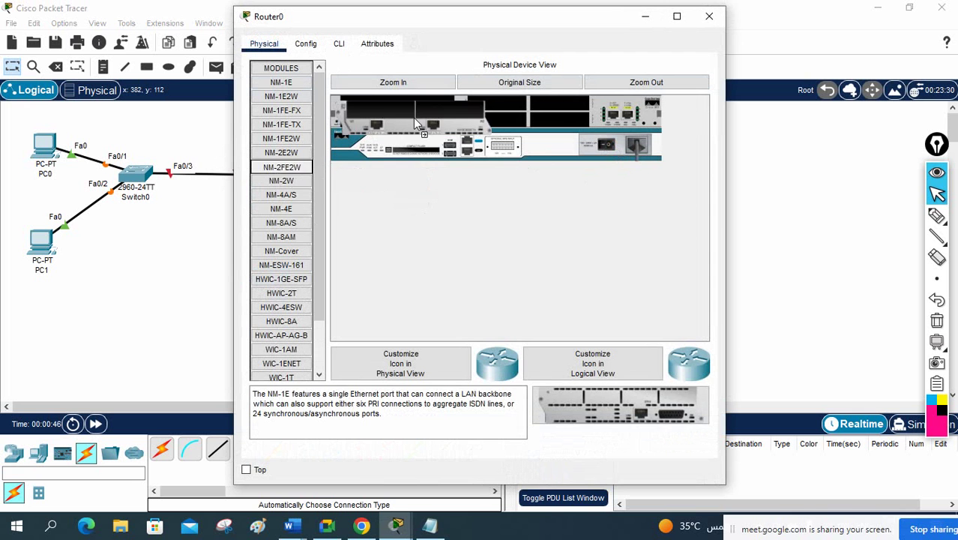
click(708, 15)
click(171, 449)
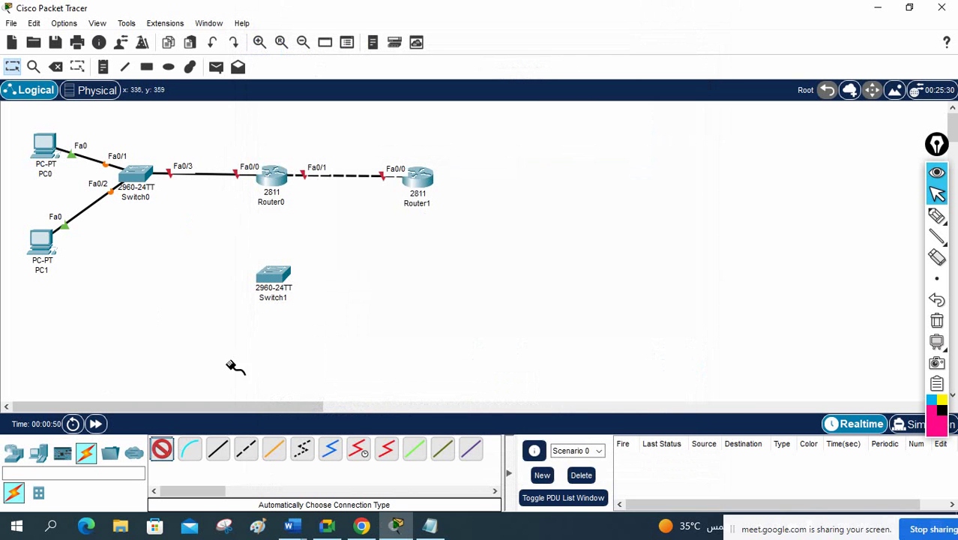
click(274, 279)
click(271, 189)
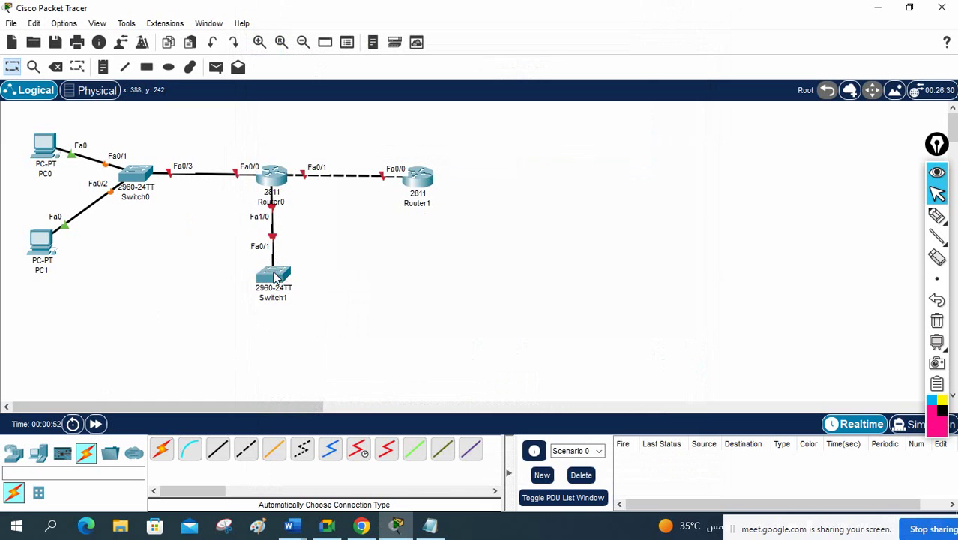
drag(273, 279, 277, 321)
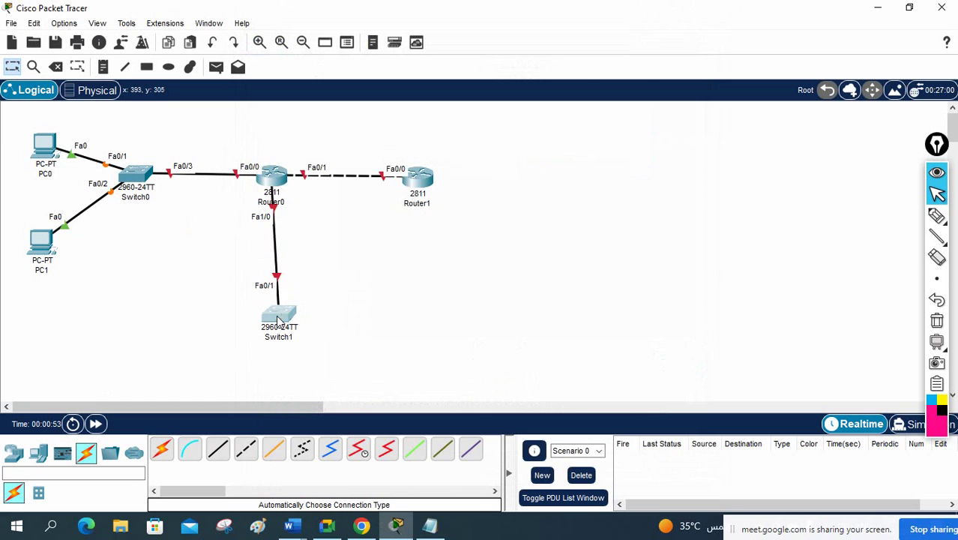
click(281, 201)
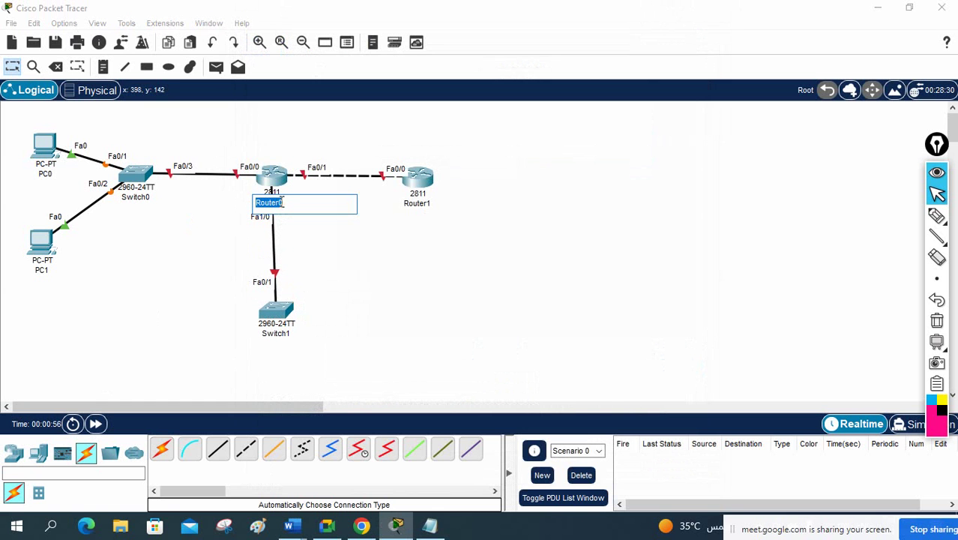
Step: Rename Router0 to R1 and Router1 to R2
text(R1)
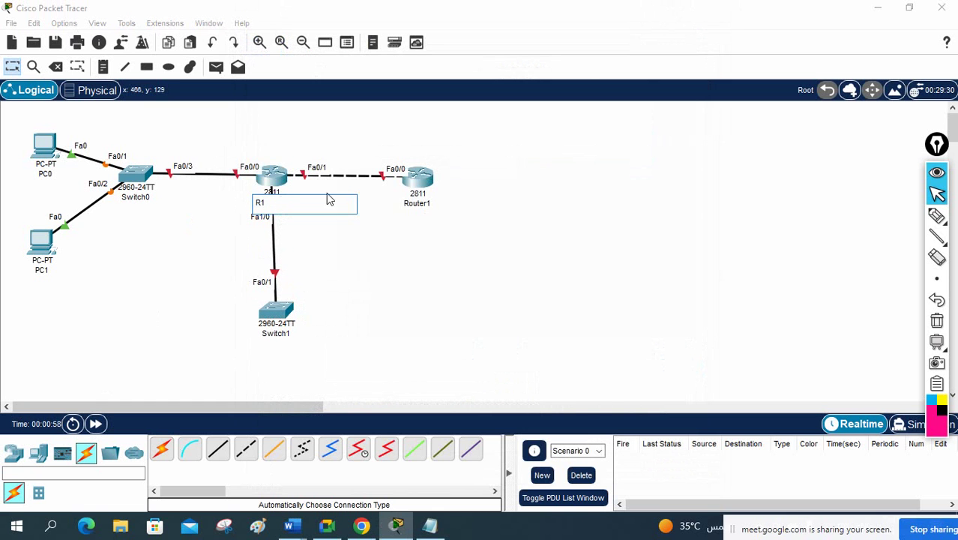
click(415, 201)
text(R)
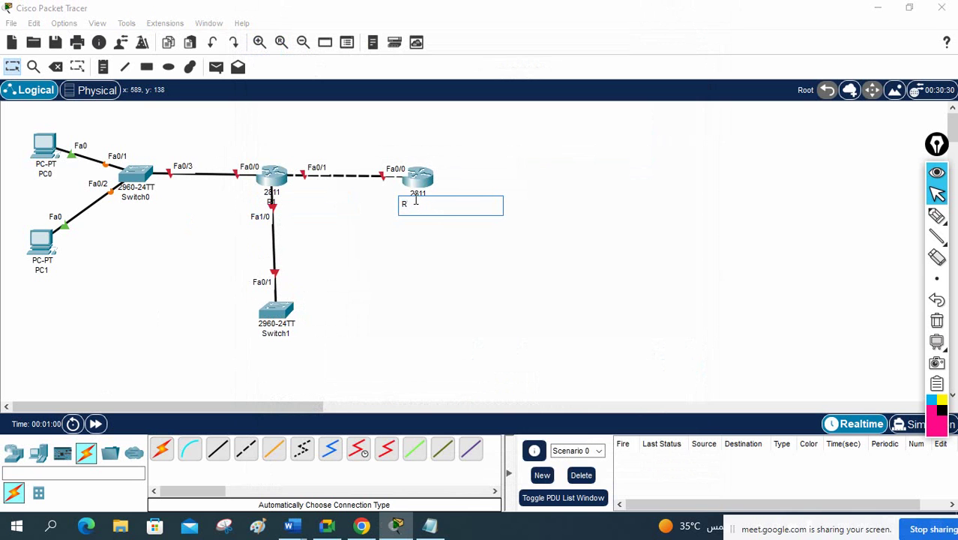
text(2)
click(671, 199)
mouse_move(431, 184)
mouse_down()
mouse_move(435, 172)
mouse_move(432, 185)
mouse_up()
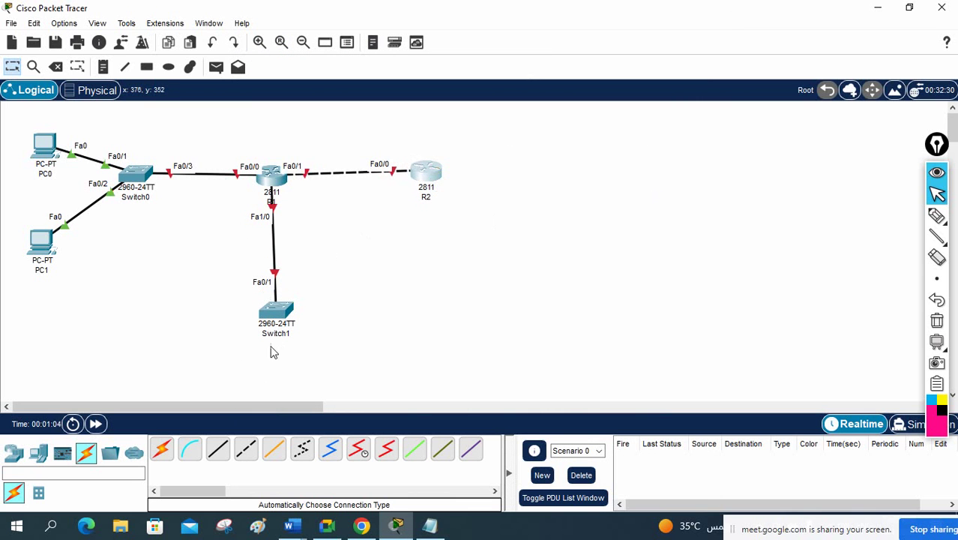
Step: Add a PC below Switch1 and auto-cable it to Switch1's Fa0/2
click(48, 457)
click(161, 449)
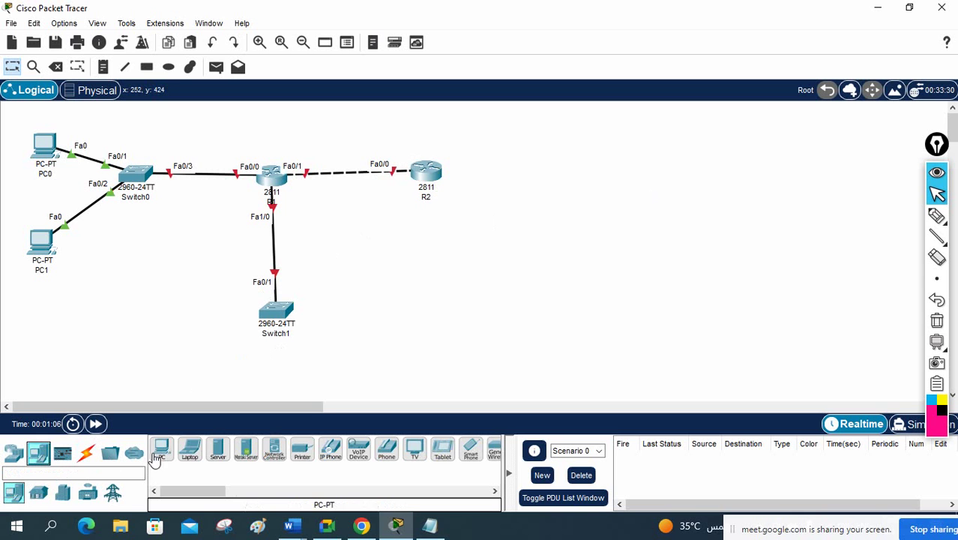
click(275, 378)
click(87, 453)
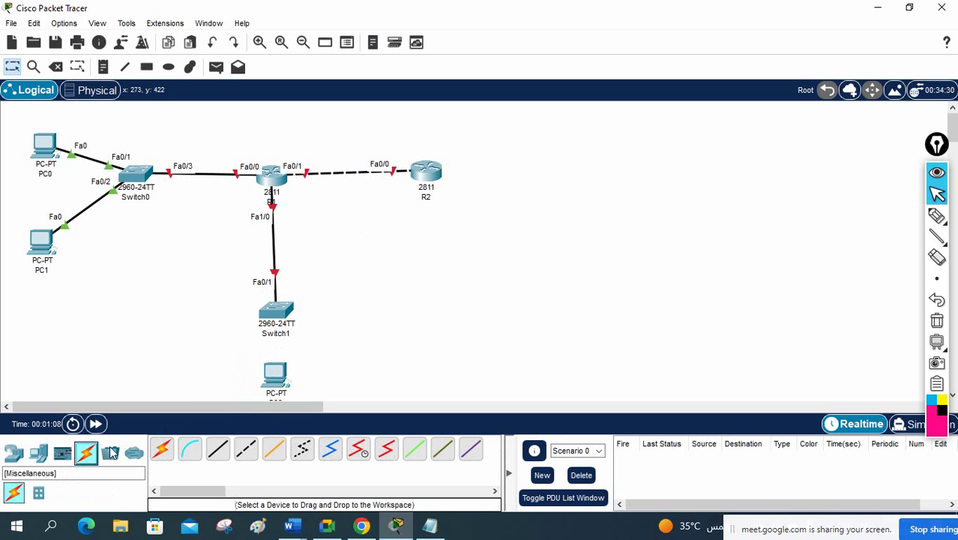
click(161, 449)
click(281, 319)
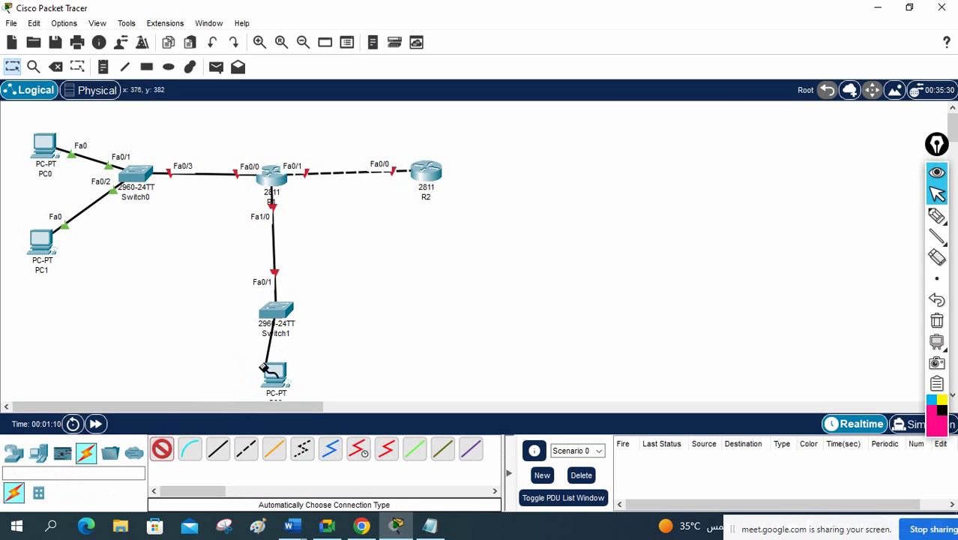
click(274, 372)
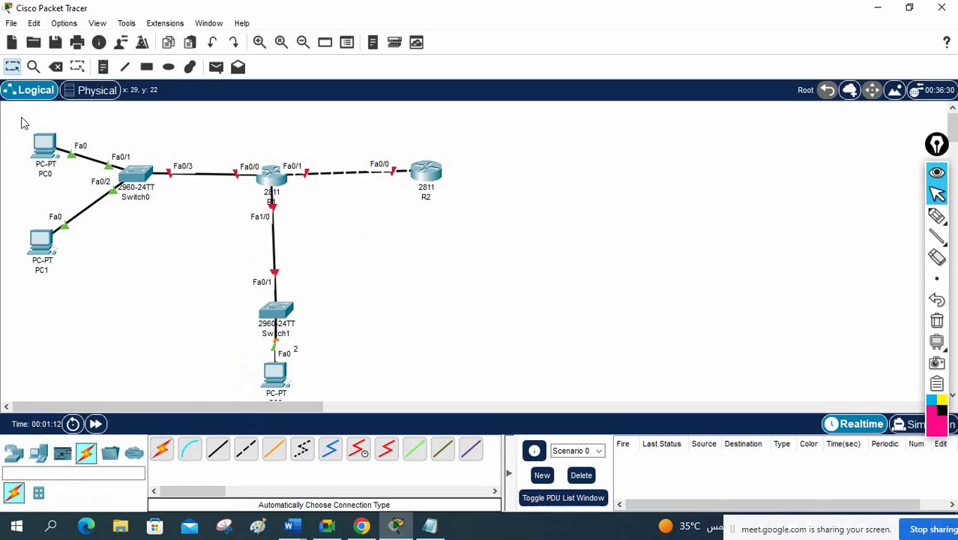
Step: Shift the whole topology up and left, then nudge PC2 slightly down
drag(6, 112, 479, 375)
drag(275, 311, 270, 289)
click(385, 345)
drag(274, 363, 274, 375)
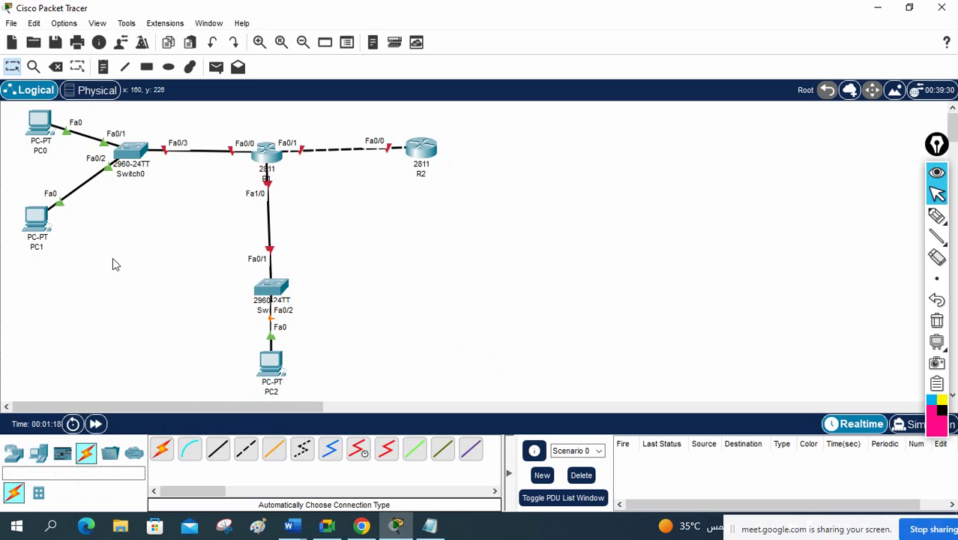
click(45, 150)
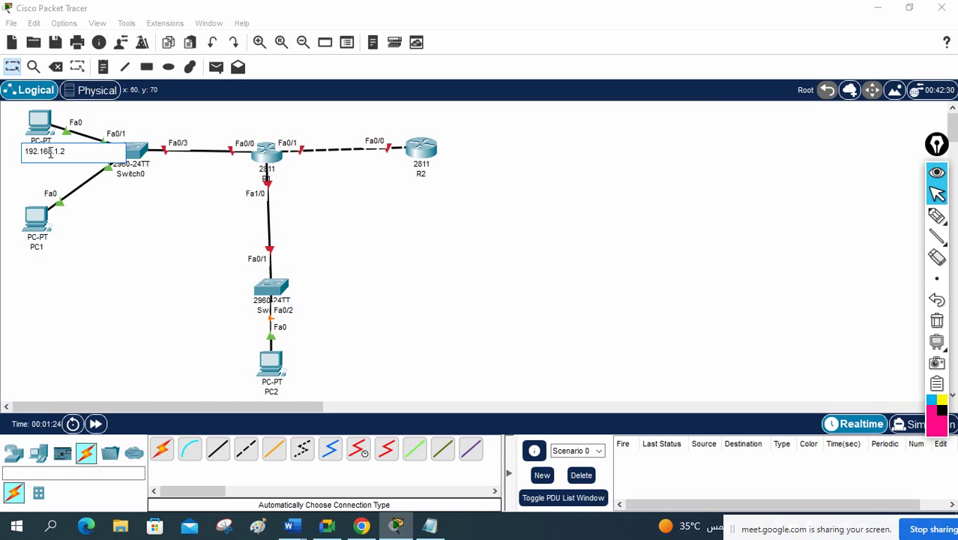
Step: Label PC0 as 192.168.1.2 and enter 192.168.1.2 in its IP configuration
text(192.168.1.2)
key(ctrl+a)
key(ctrl+c)
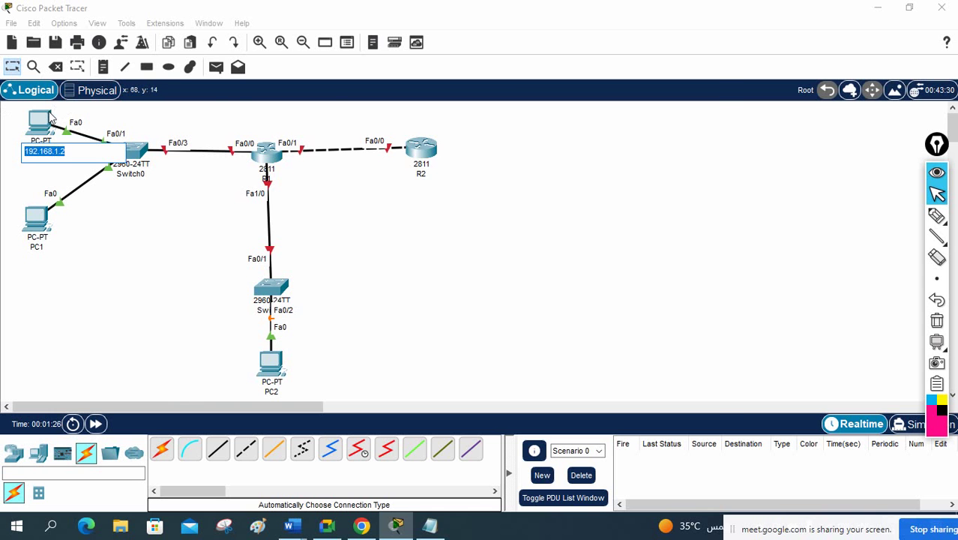
click(43, 124)
click(349, 45)
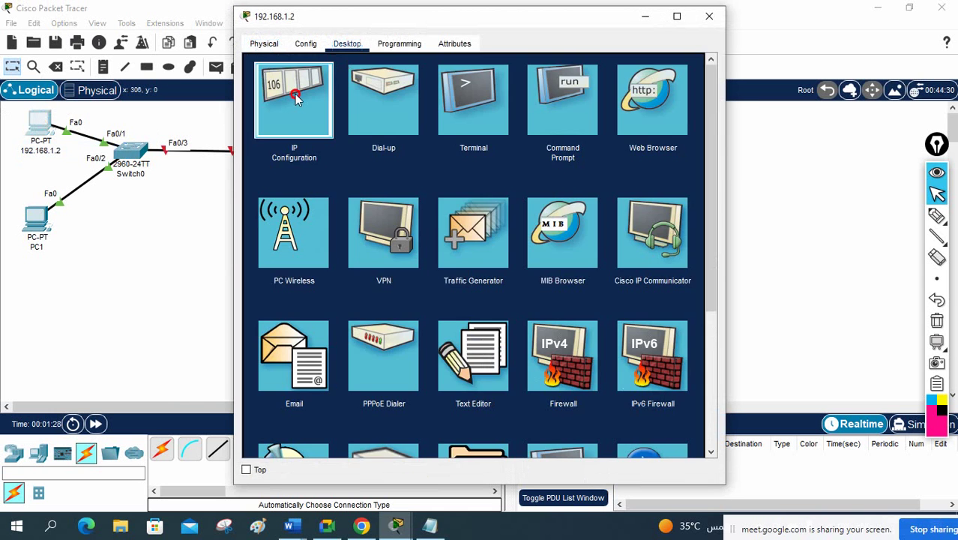
click(299, 101)
click(466, 144)
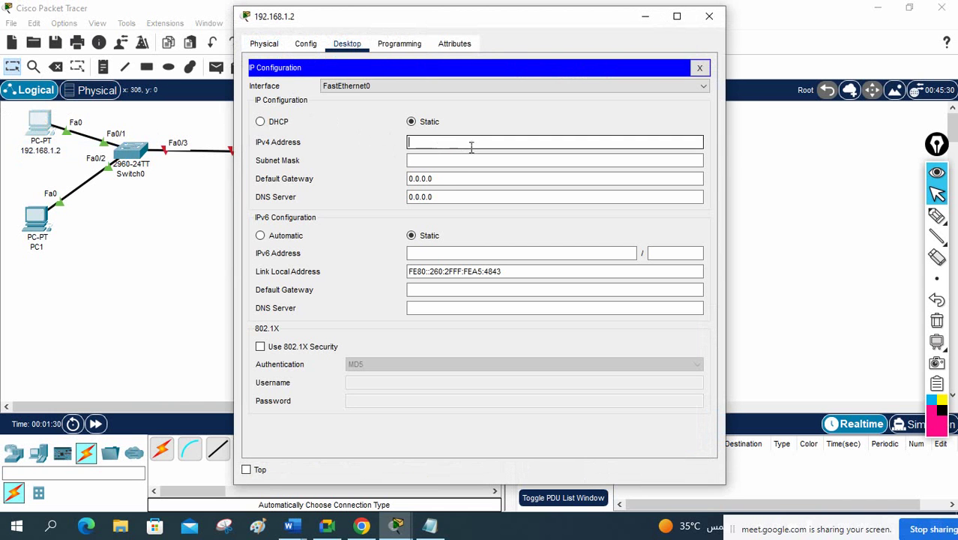
text(192.168.1.2)
click(473, 160)
drag(470, 177, 385, 177)
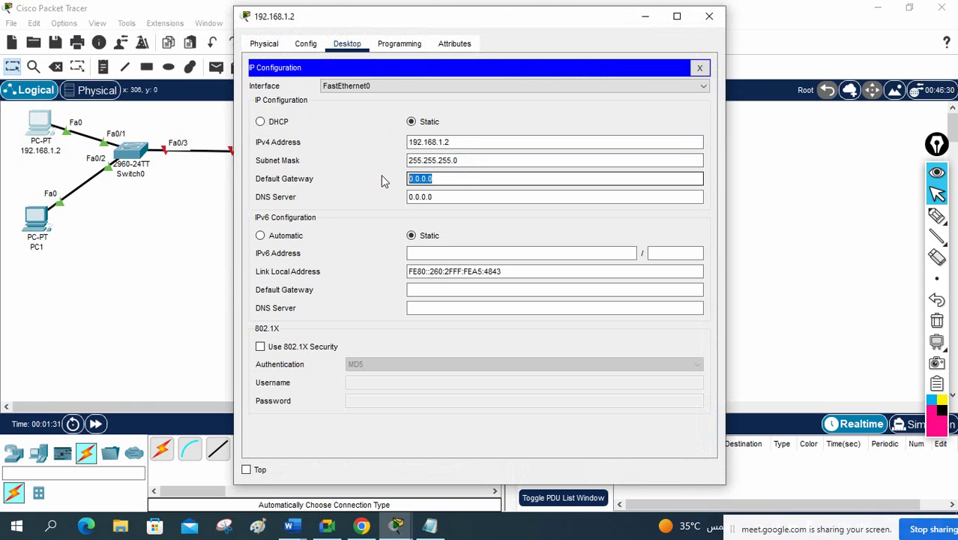
text(192.168.1.2)
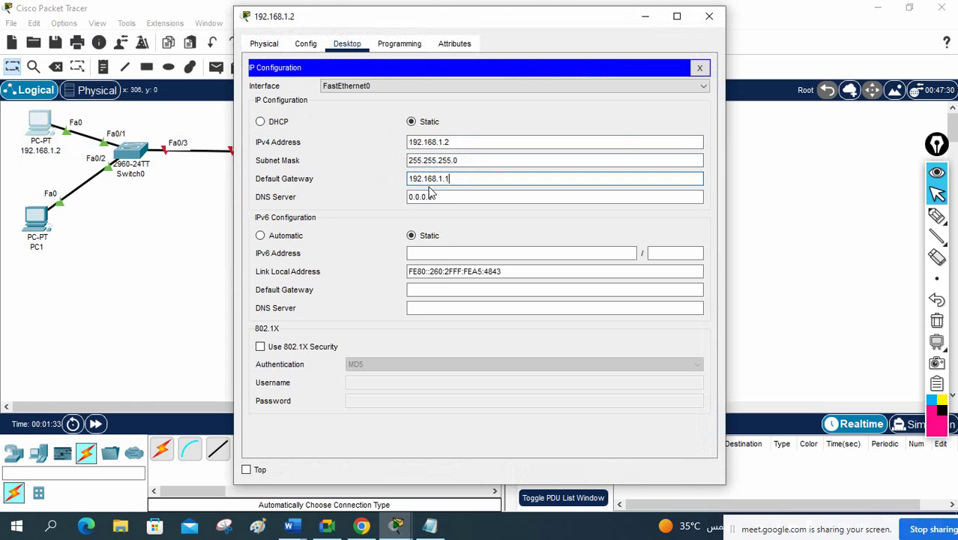
click(708, 16)
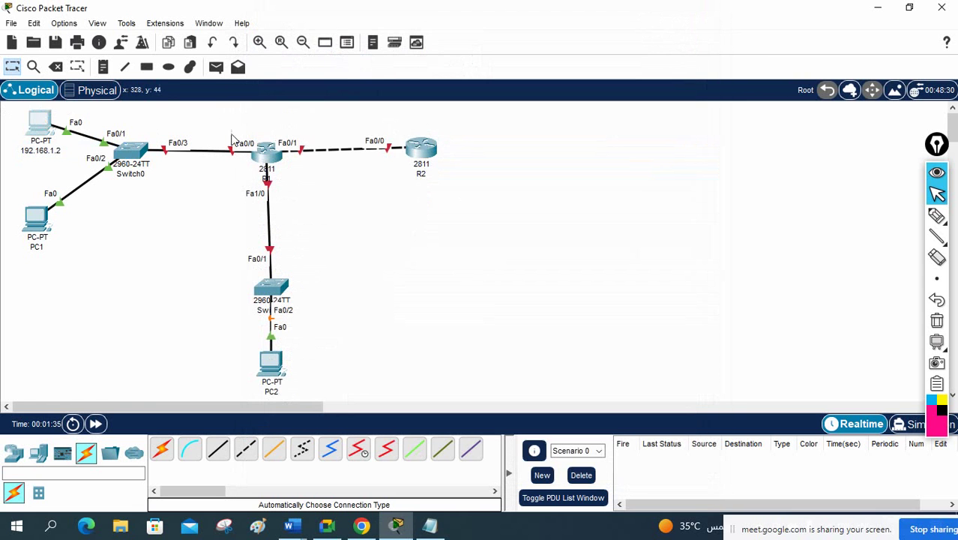
Step: Add a 192.168.1.1 text note beside R1's link to Switch0
click(103, 67)
click(211, 125)
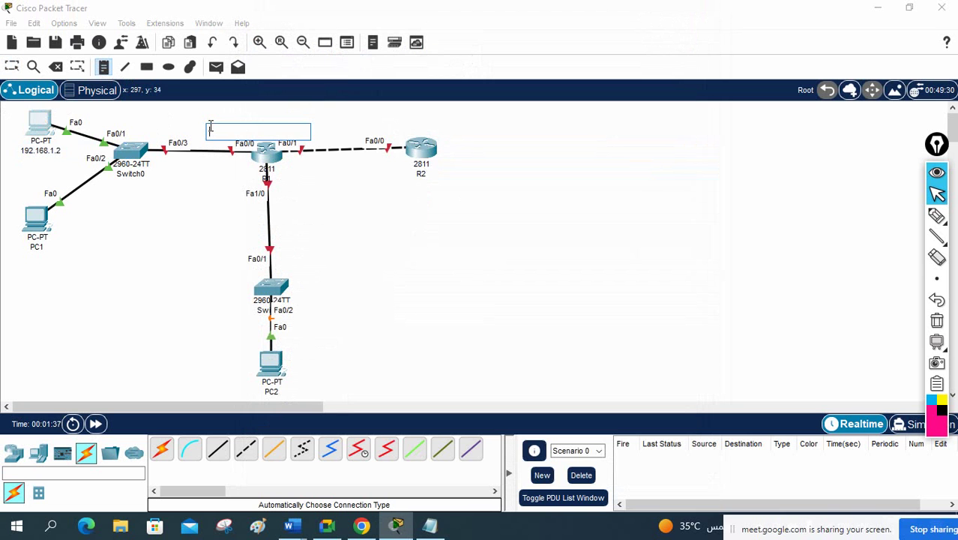
key(ctrl+v)
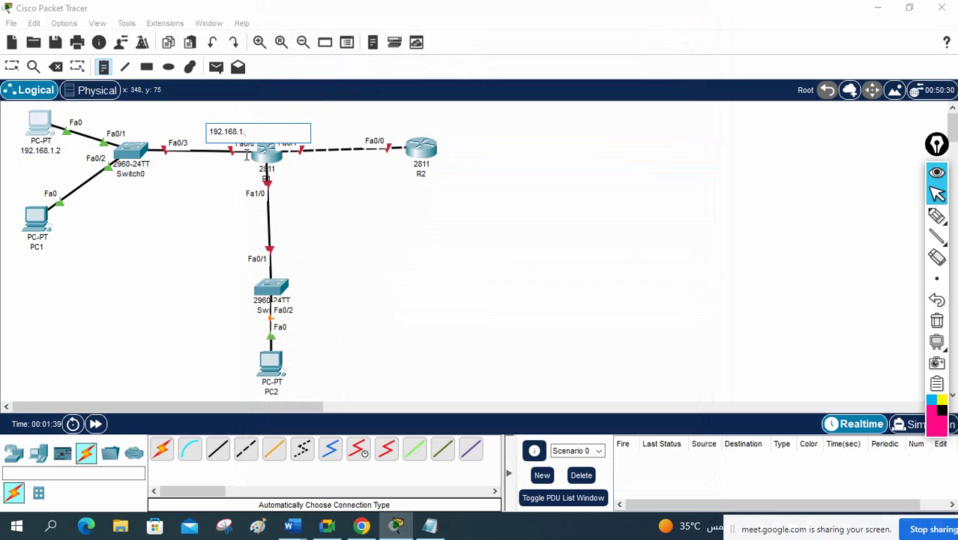
click(212, 241)
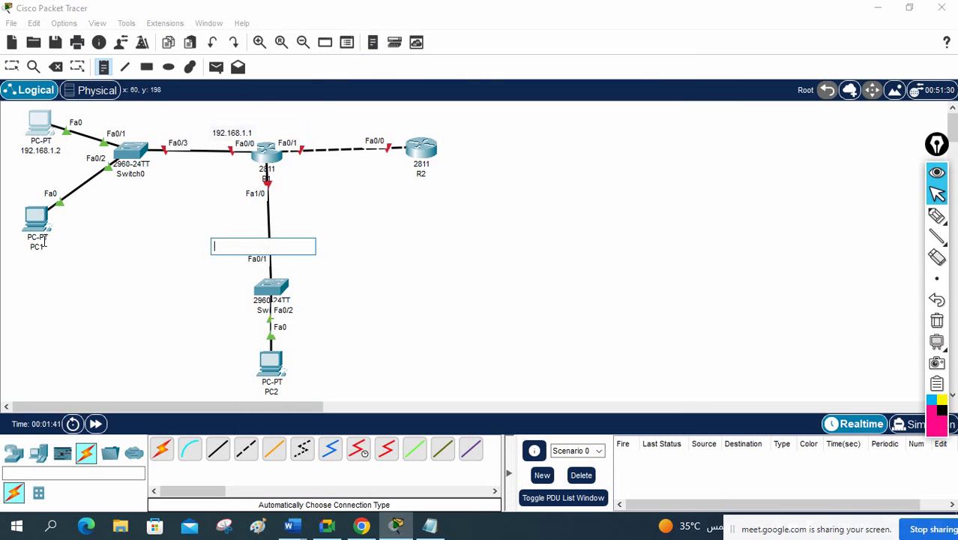
click(12, 67)
Step: Relabel PC1 as 192.168.1.3
click(43, 248)
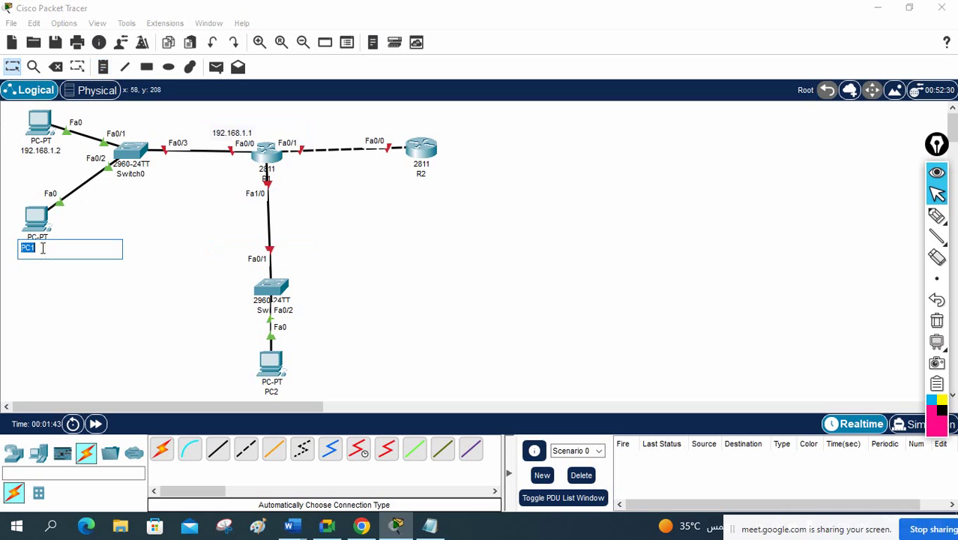
key(ctrl+v)
key(ctrl+a)
Step: Set the lower-left PC to 192.168.1.3, mask 255.255.255.0, gateway 192.168.1.1
click(36, 219)
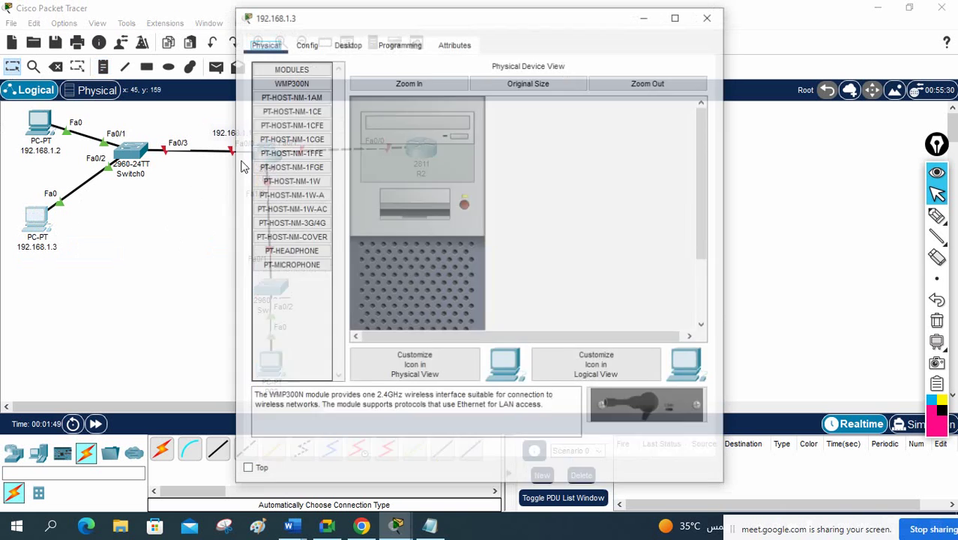
click(348, 45)
click(299, 91)
click(467, 139)
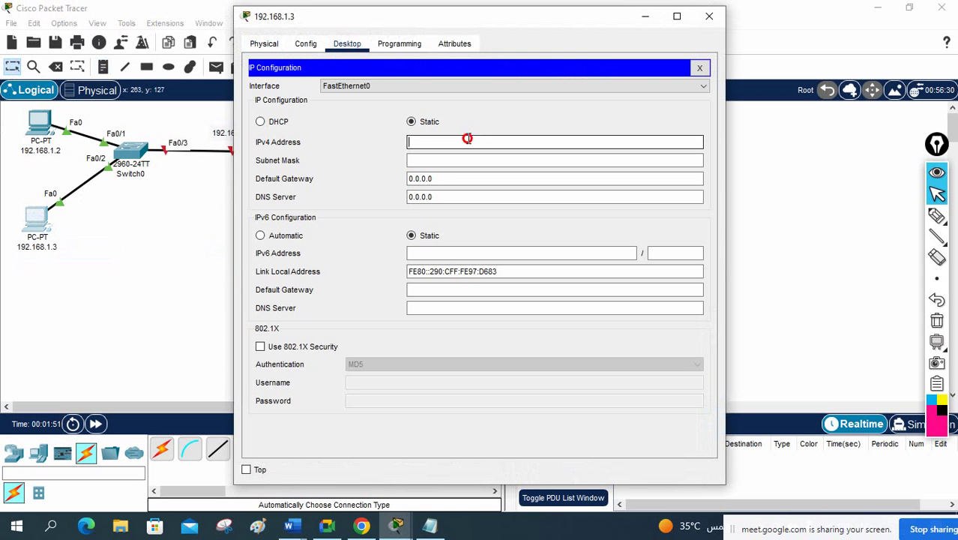
text(192.168.1.3)
click(439, 161)
key(Tab)
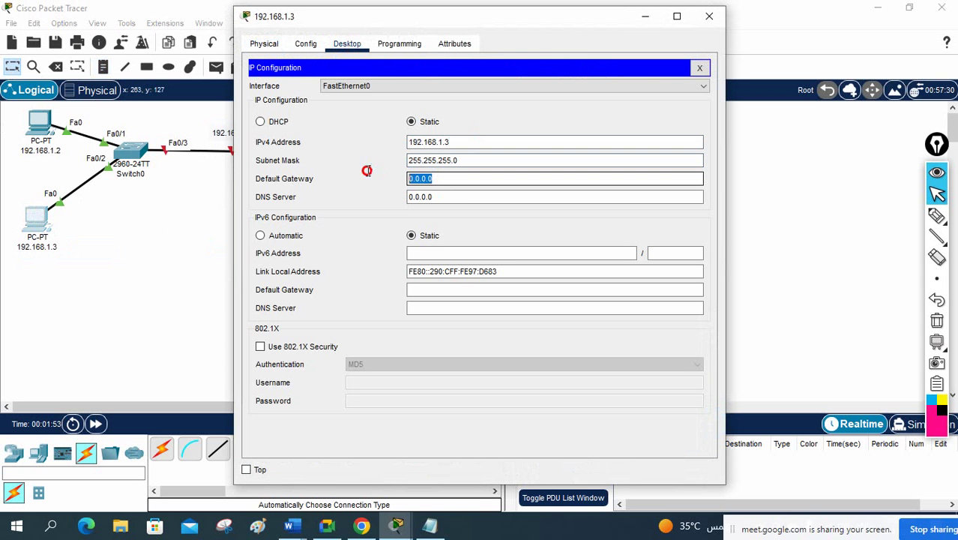
text(192.168.1.1)
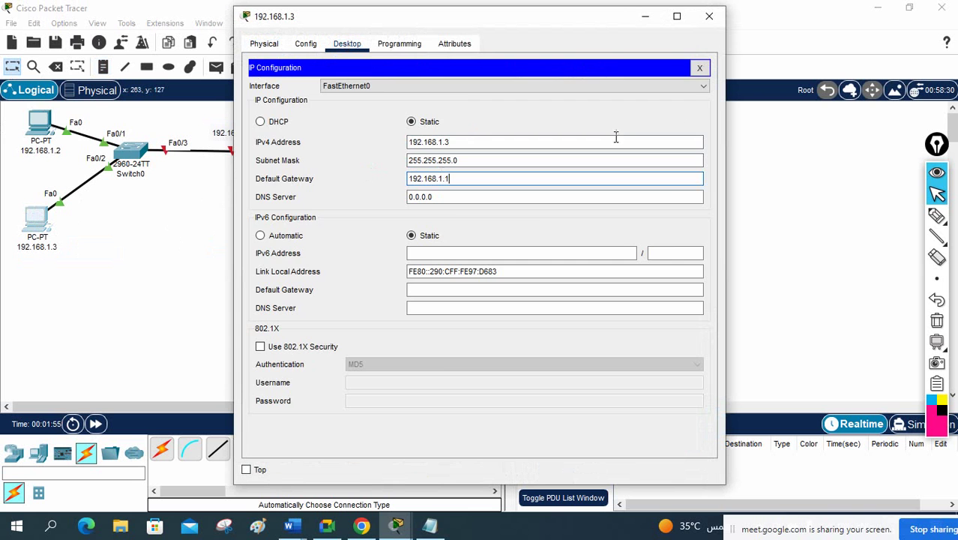
click(699, 68)
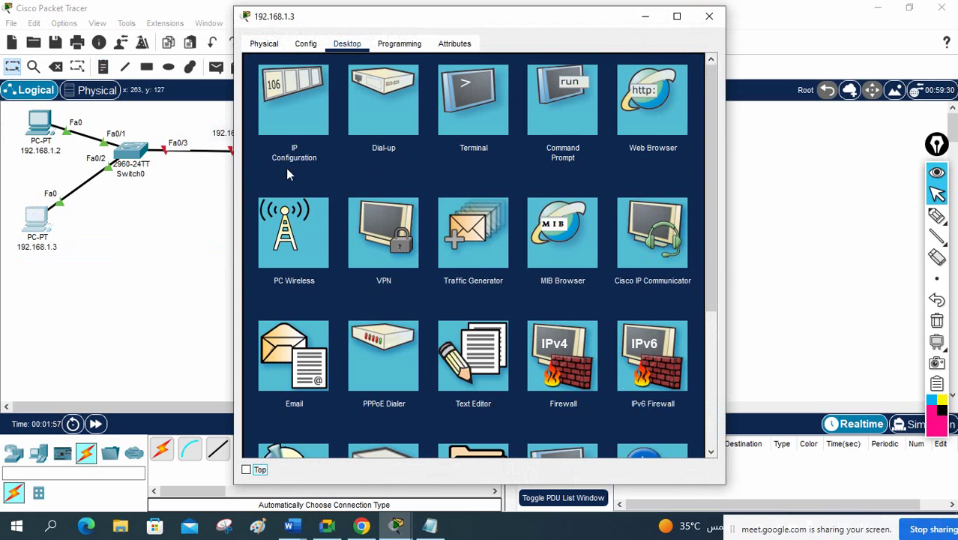
click(710, 16)
click(131, 175)
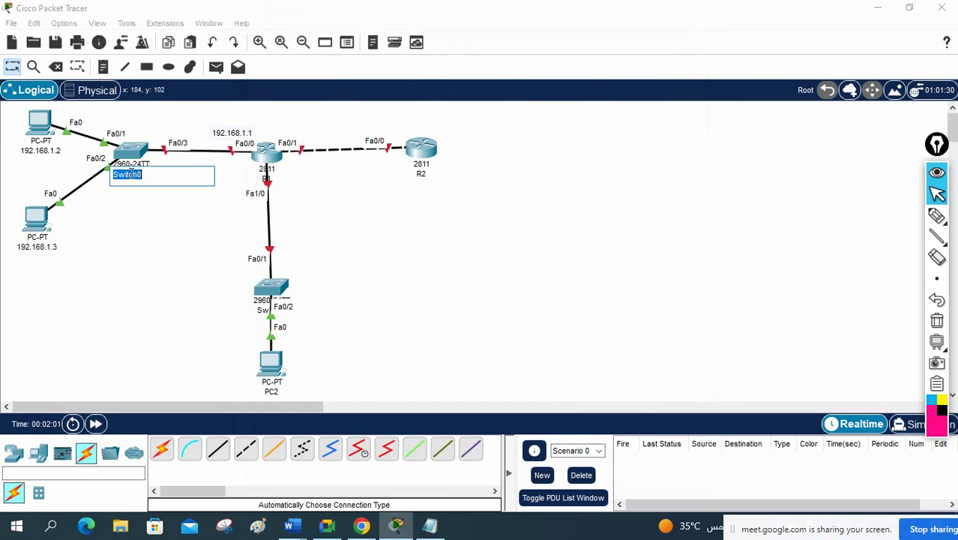
Step: Rename the upper switch SW1 and the lower switch SW, and nudge the 192.168.1.1 note left
text(SW1)
key(Return)
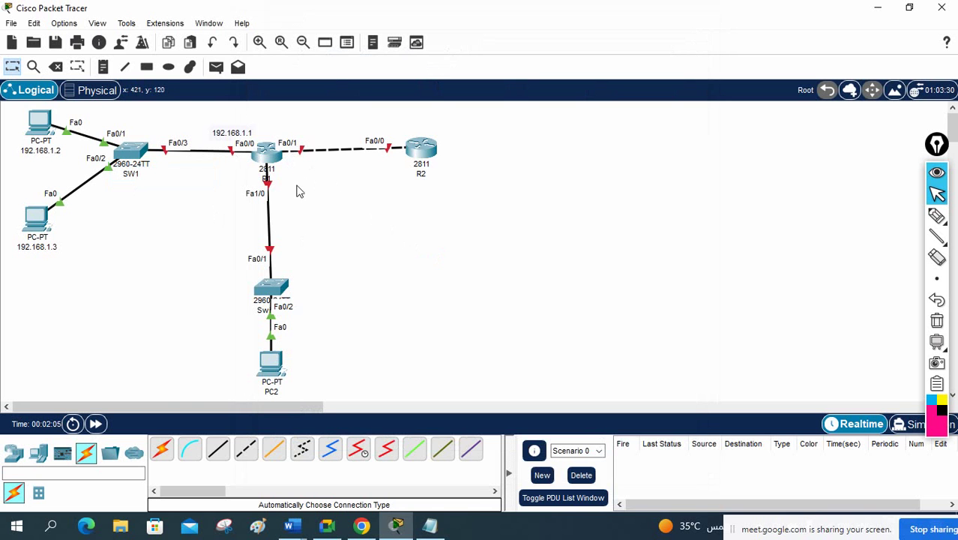
click(263, 316)
text(S)
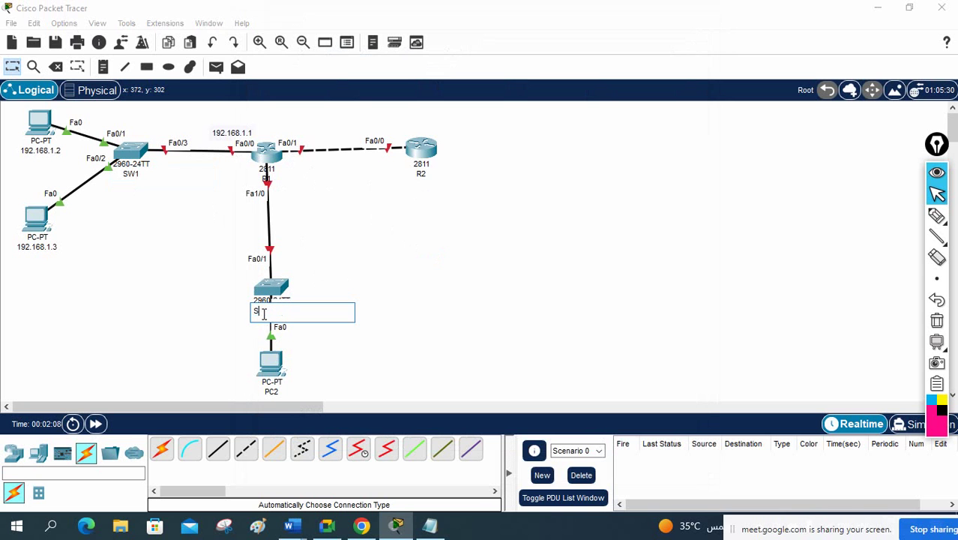
text(W)
click(558, 321)
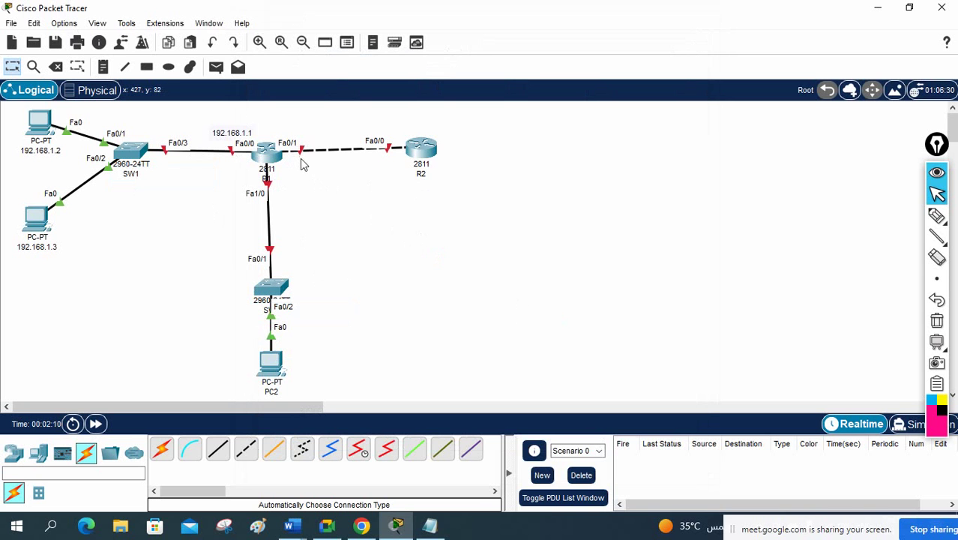
drag(234, 136, 218, 137)
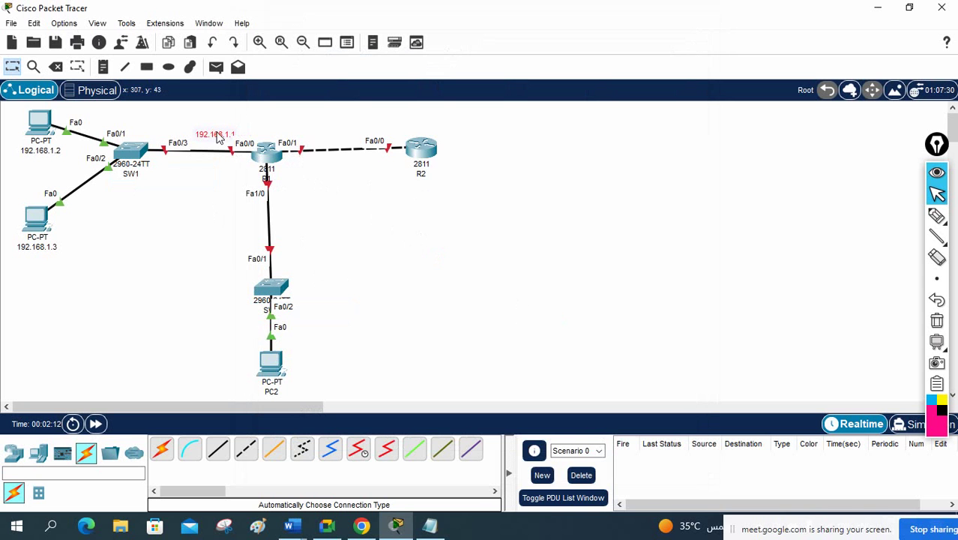
Step: Add a 192.168.2.1 note beside R1's Fa1/0 link and copy its address
click(102, 66)
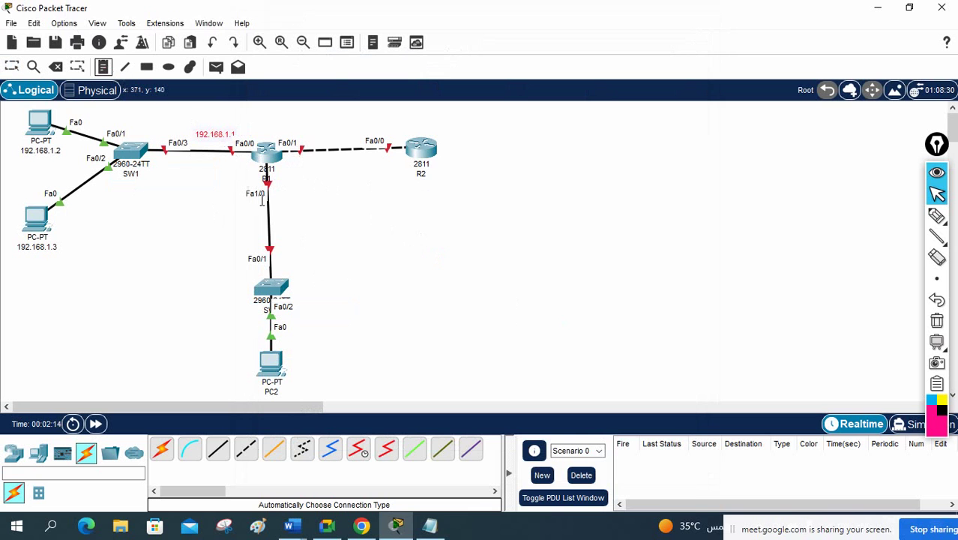
click(273, 197)
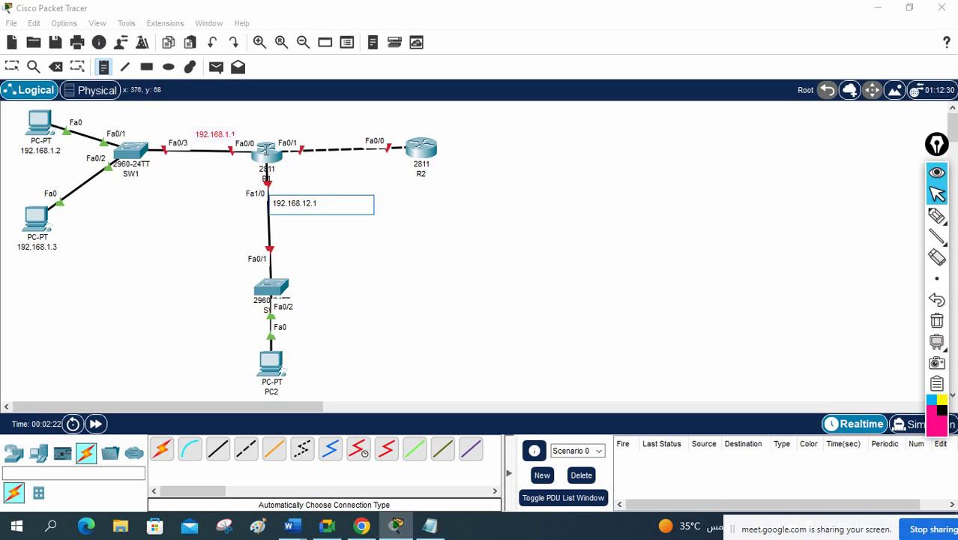
click(484, 216)
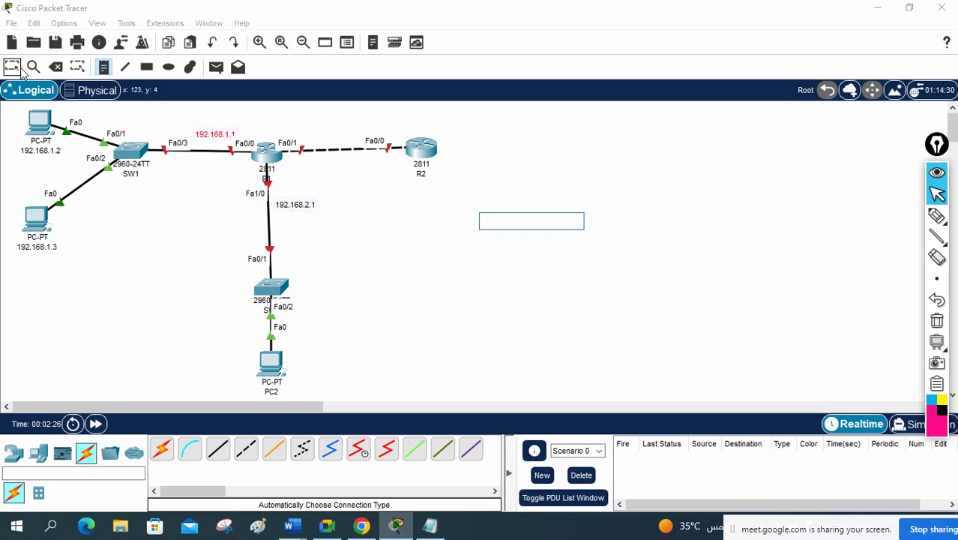
click(248, 212)
click(305, 202)
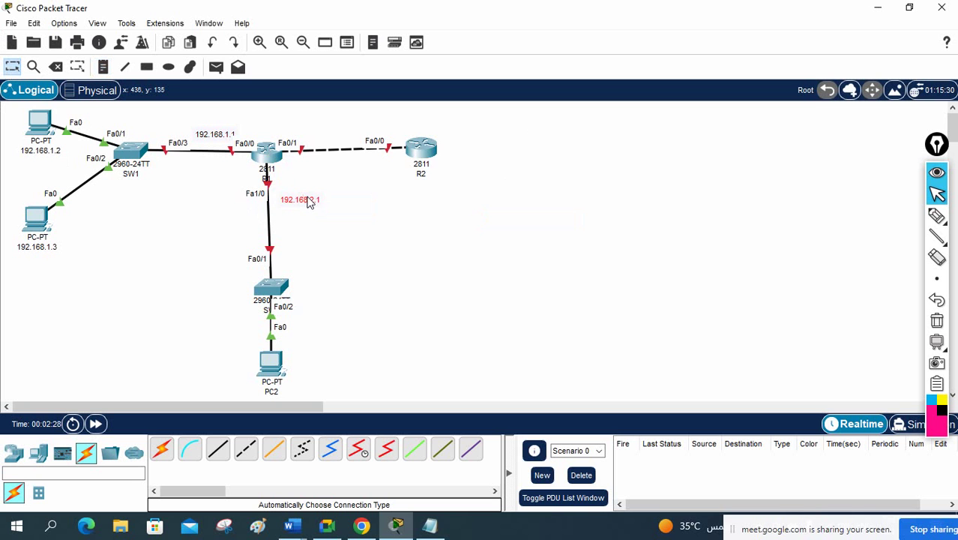
double_click(308, 198)
double_click(307, 197)
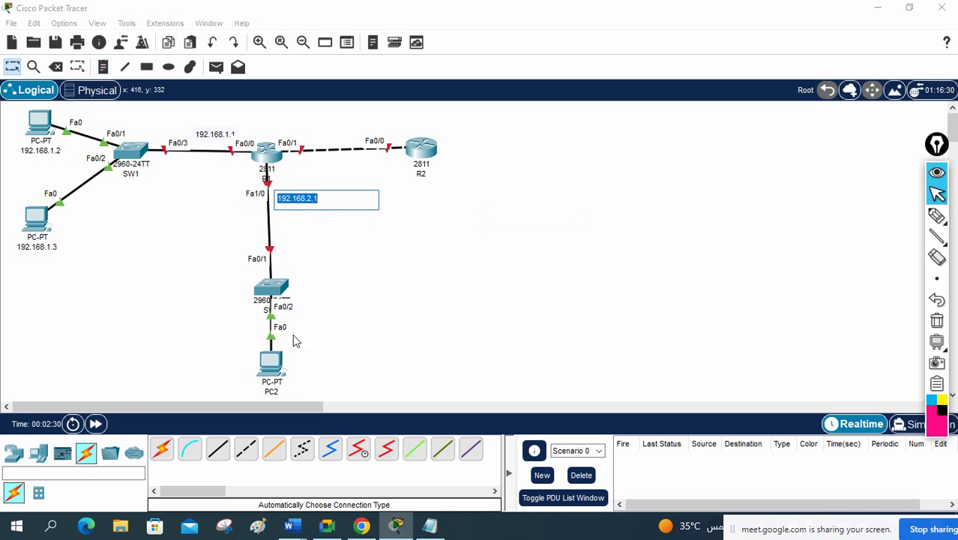
key(ctrl+c)
Step: Relabel PC2 and set it to 192.168.2.2, mask 255.255.255.0, gateway 192.168.2.1
click(276, 391)
key(ctrl+v)
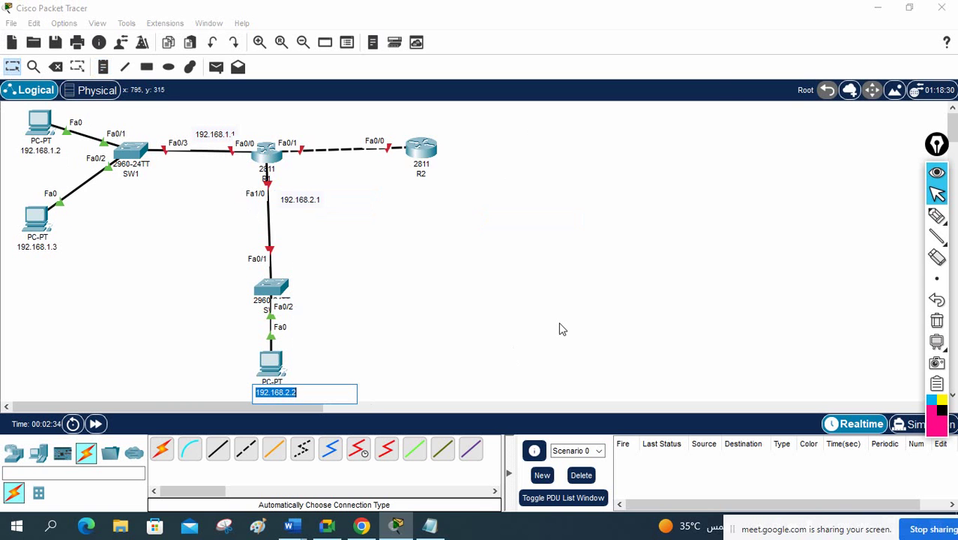
click(271, 366)
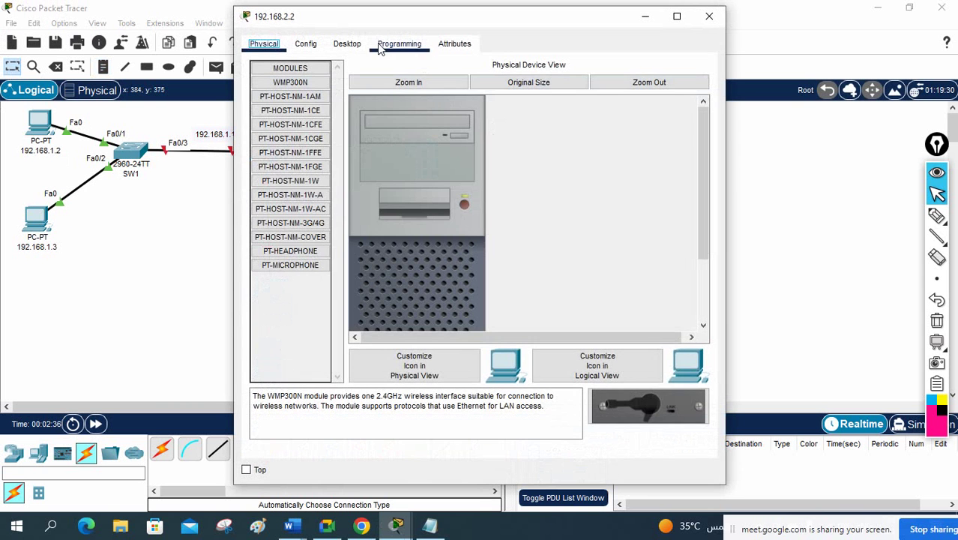
click(345, 45)
click(289, 93)
click(423, 142)
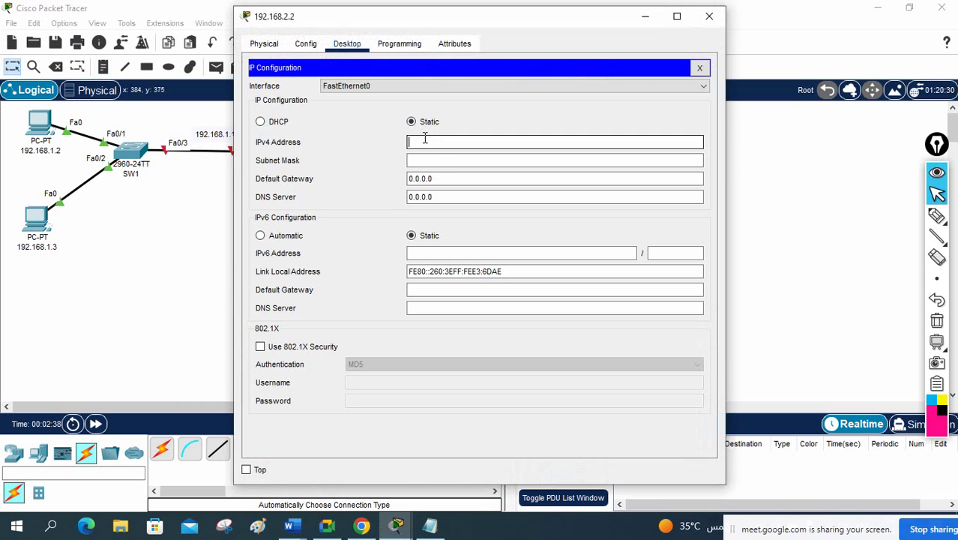
key(ctrl+v)
click(438, 160)
drag(433, 178, 335, 184)
key(ctrl+v)
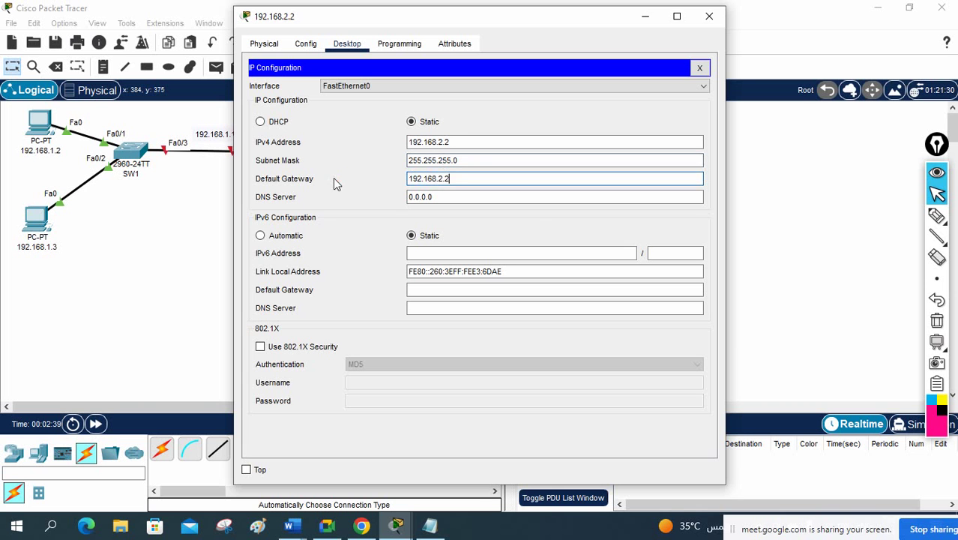
key(BackSpace)
Step: Close PC2's IP configuration panel and its settings window
text(1)
click(698, 69)
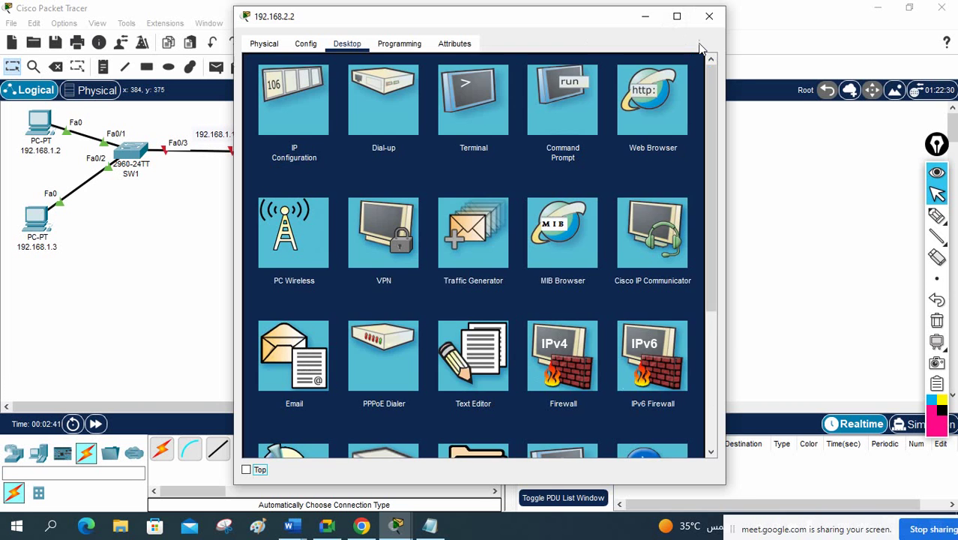
click(709, 16)
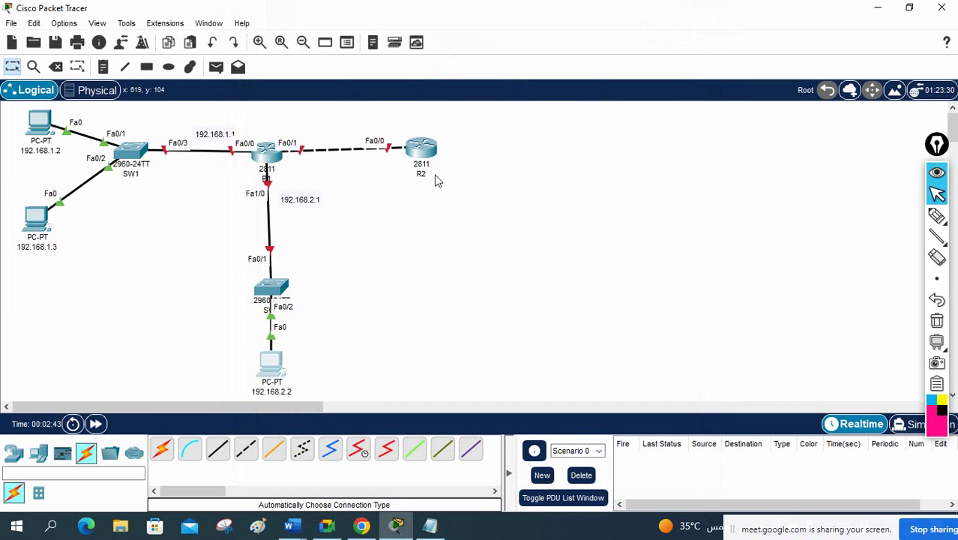
Step: Add a 192.168.3.2 note above R2's Fa0/0 and nudge the 192.168.1.1 label left
click(103, 66)
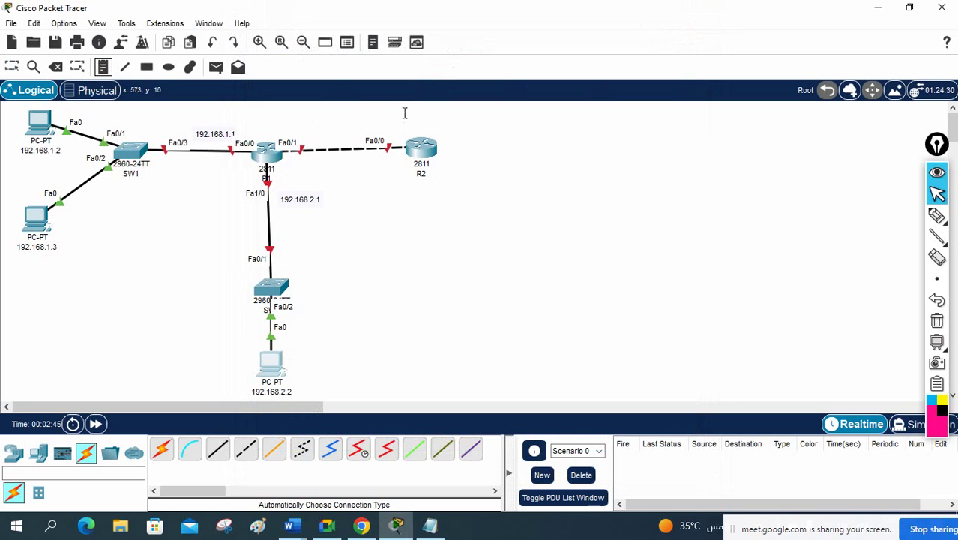
click(388, 118)
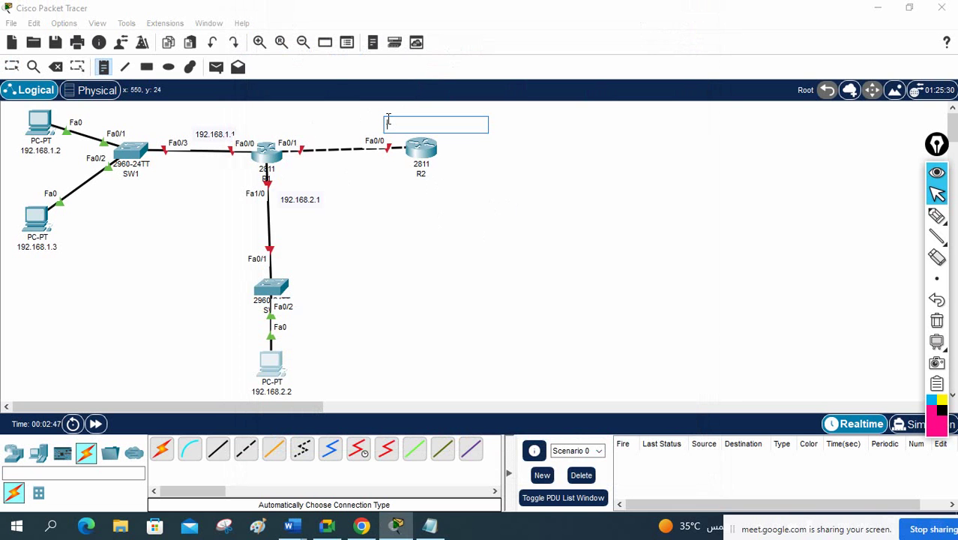
text(192.168.3.2)
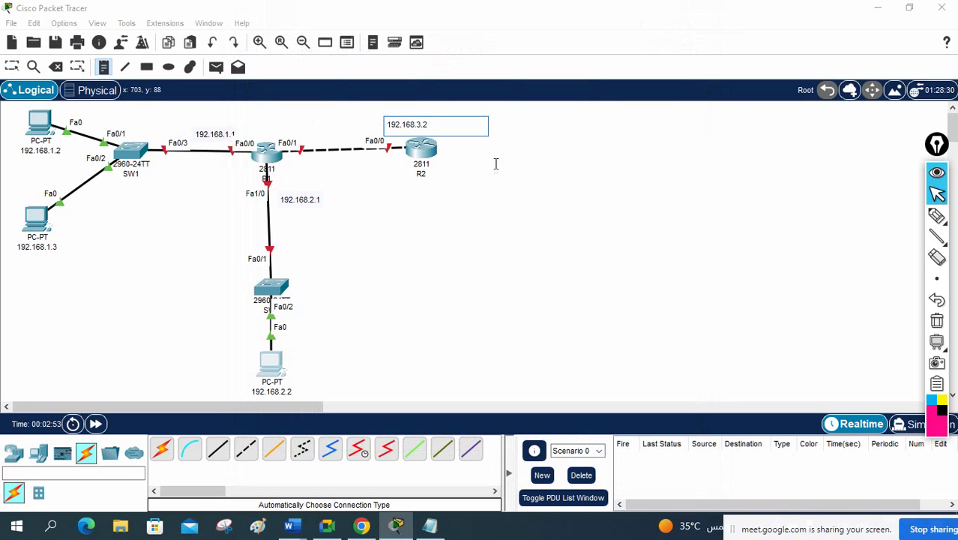
click(508, 185)
click(12, 66)
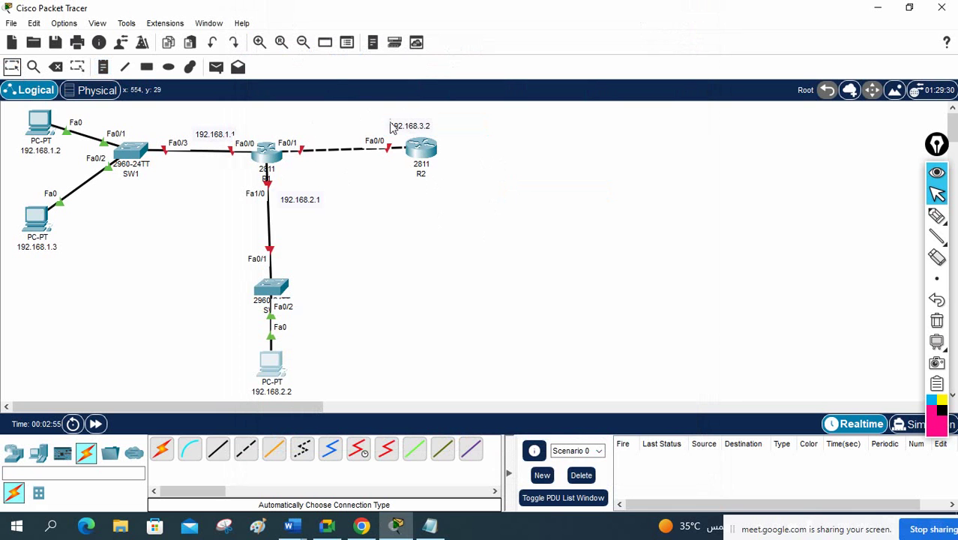
mouse_move(414, 127)
mouse_down()
mouse_move(386, 143)
mouse_move(403, 124)
mouse_move(397, 147)
mouse_move(396, 128)
mouse_up()
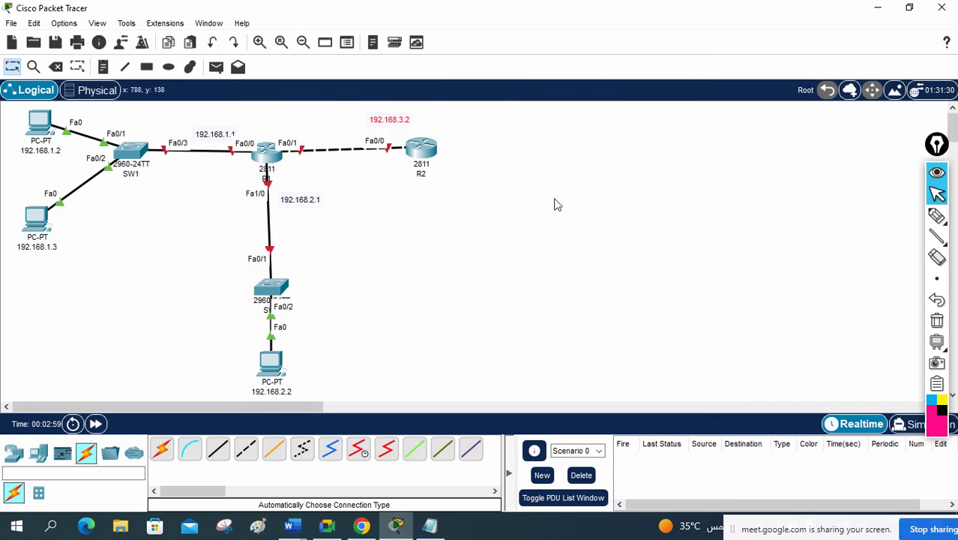
drag(213, 134, 195, 137)
mouse_move(383, 120)
mouse_down()
mouse_move(280, 129)
mouse_move(396, 126)
mouse_up()
double_click(395, 126)
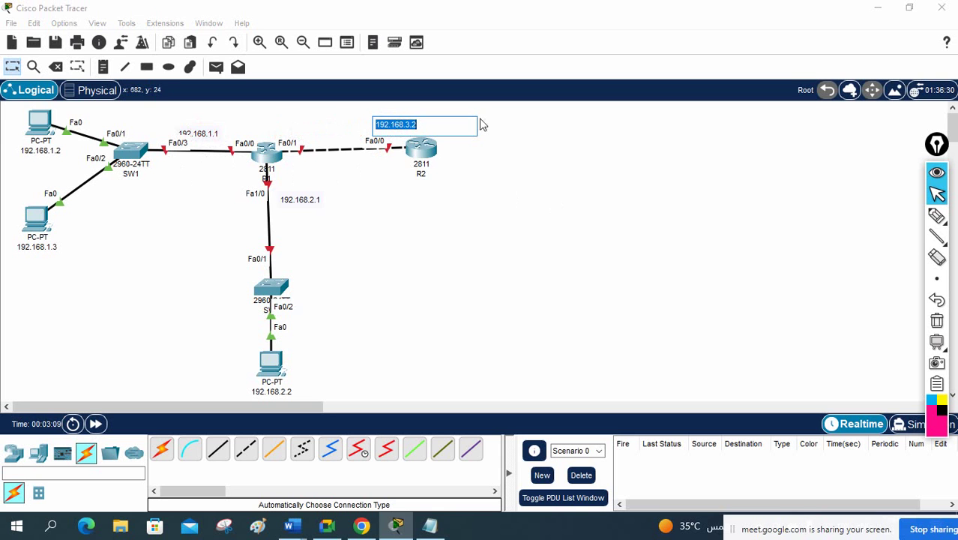
click(587, 156)
drag(385, 123, 389, 127)
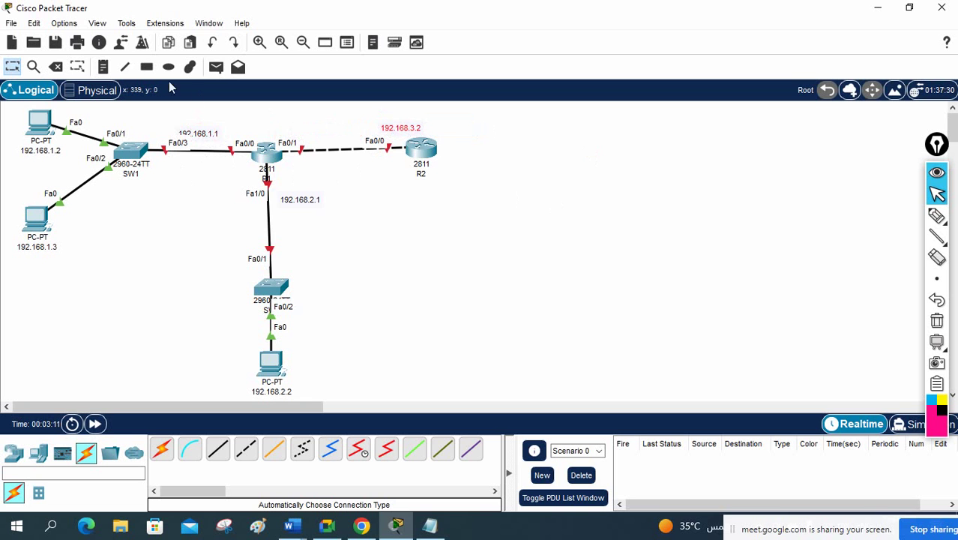
Step: Add a second 192.168.3.2 note beside R1's Fa0/1 and move the 192.168.1.1 label beside Fa0/0
click(102, 67)
click(288, 127)
key(ctrl+v)
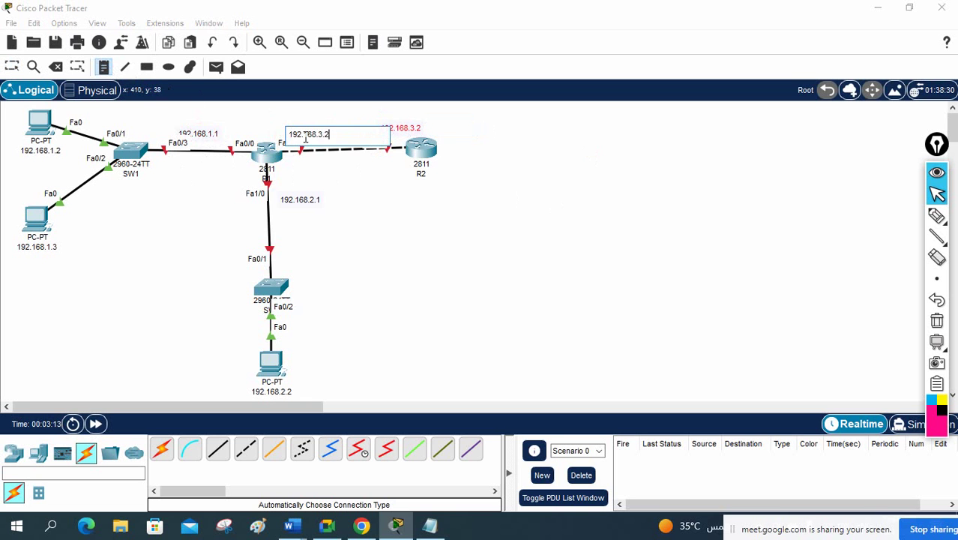
click(386, 204)
click(14, 67)
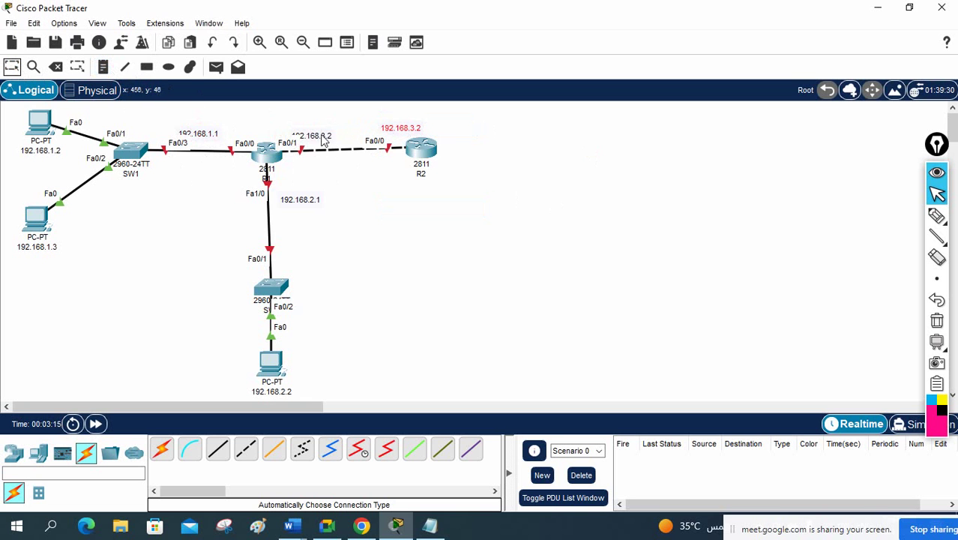
drag(324, 141, 317, 133)
mouse_move(192, 135)
mouse_down()
mouse_move(186, 129)
mouse_move(203, 130)
mouse_up()
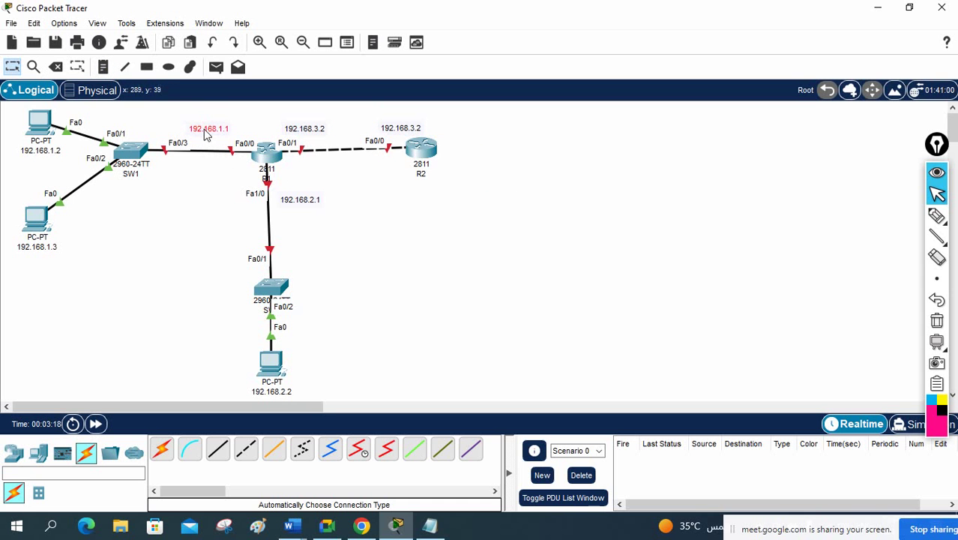
click(434, 305)
click(430, 525)
Step: Move the notes beside the topology and read the heading, Telnet task and R1/R2 task
click(575, 359)
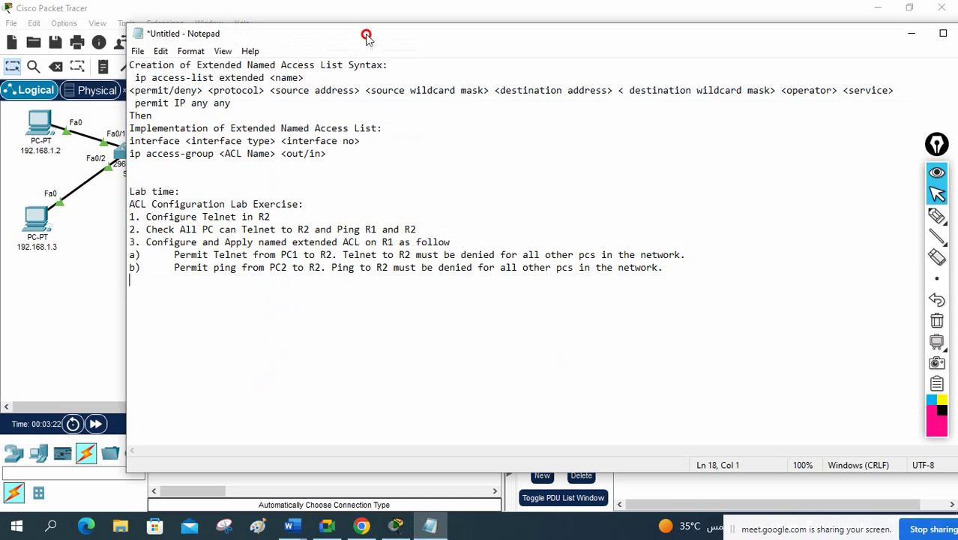
drag(367, 35, 629, 46)
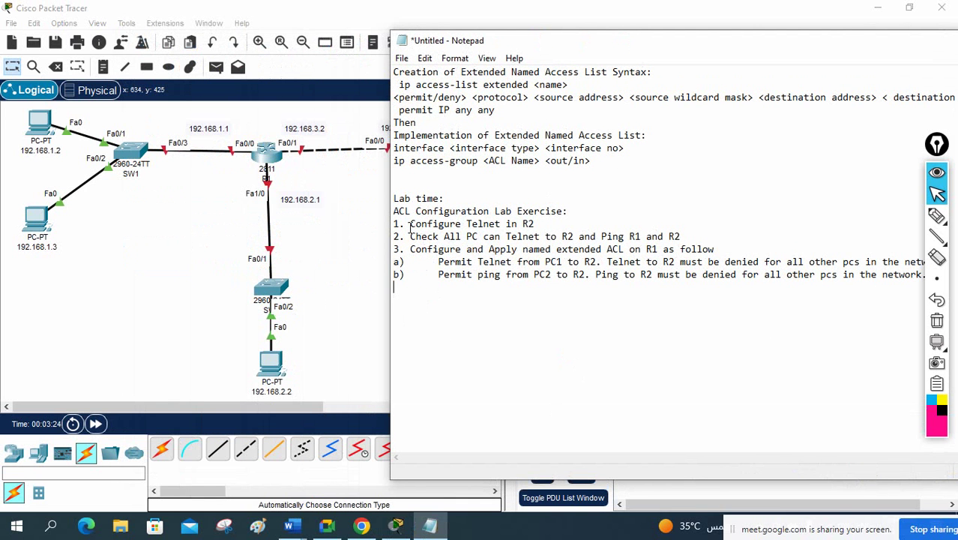
drag(394, 212, 573, 209)
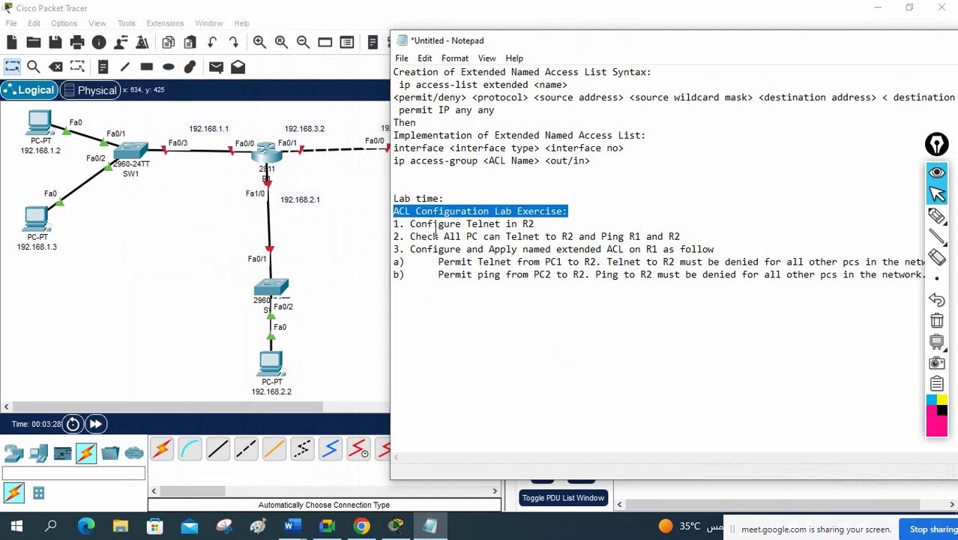
drag(411, 223, 538, 224)
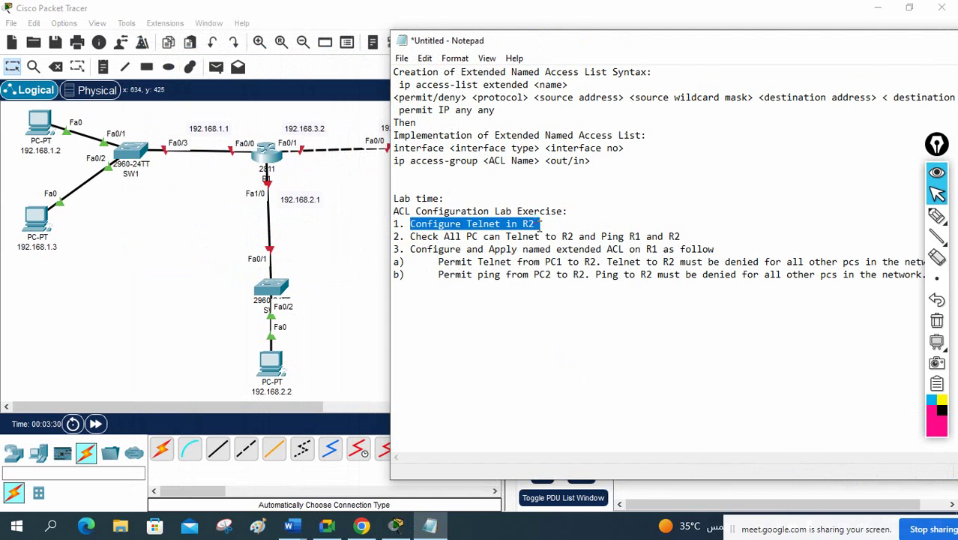
drag(424, 42, 545, 51)
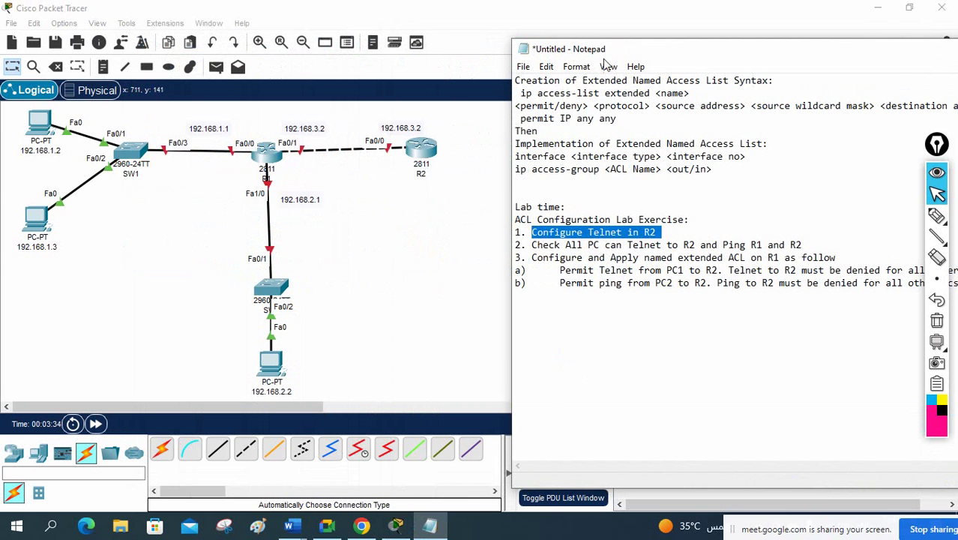
drag(620, 53, 563, 55)
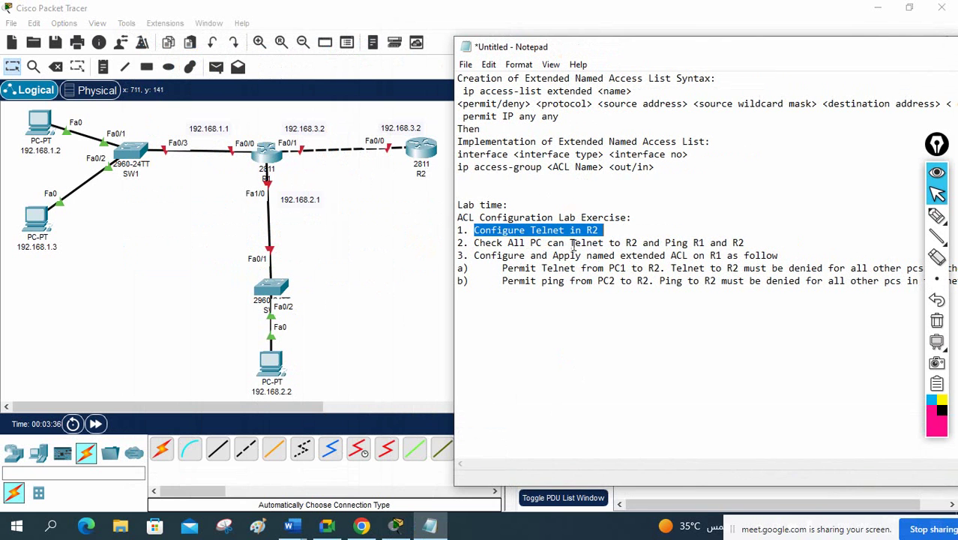
drag(626, 243, 655, 243)
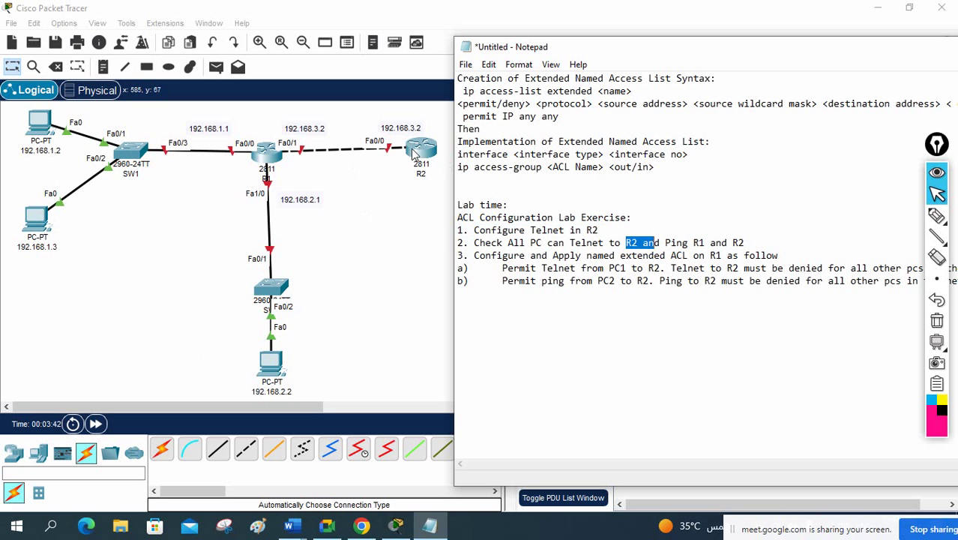
double_click(698, 242)
double_click(738, 244)
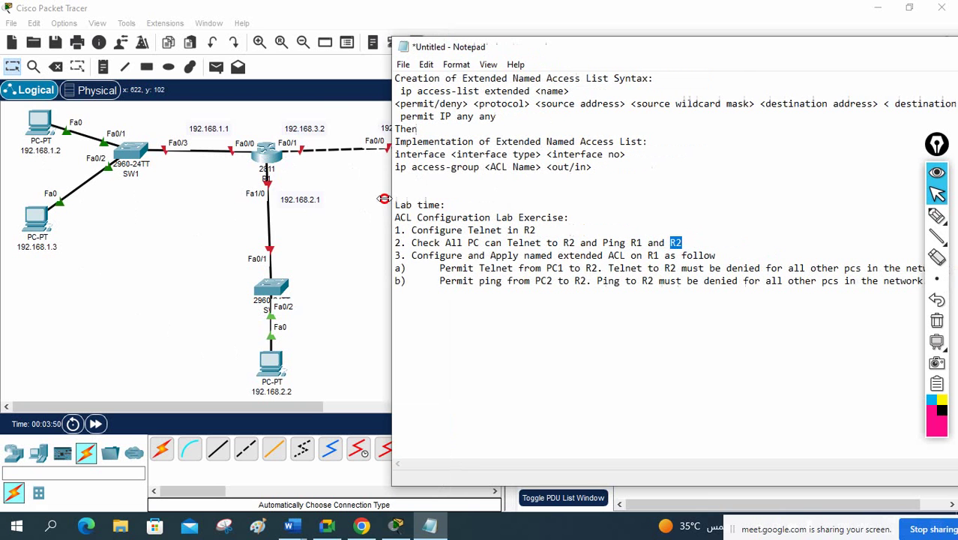
Step: Widen the notes and read the named extended ACL rules: Telnet only from PC1, ping only from PC2
drag(454, 204, 383, 201)
drag(404, 255, 716, 256)
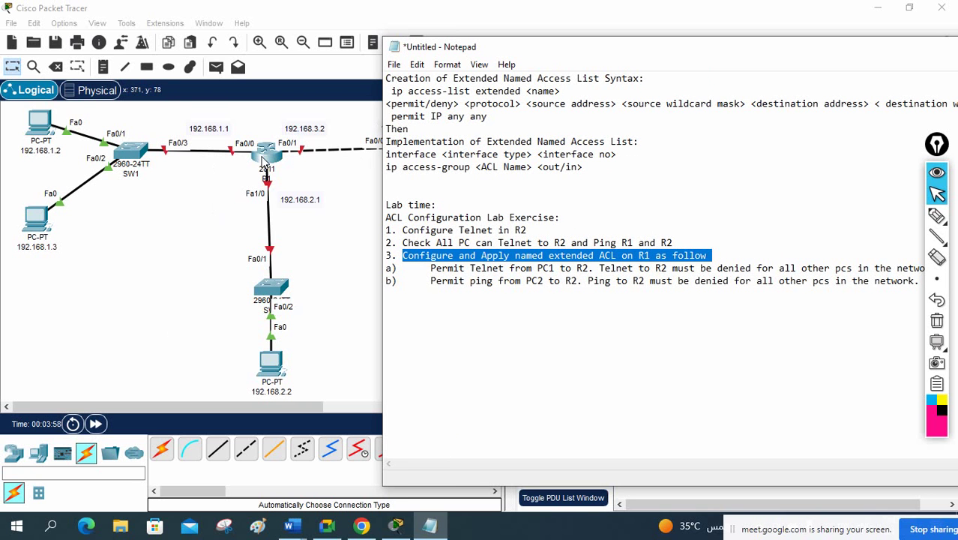
drag(382, 196, 358, 198)
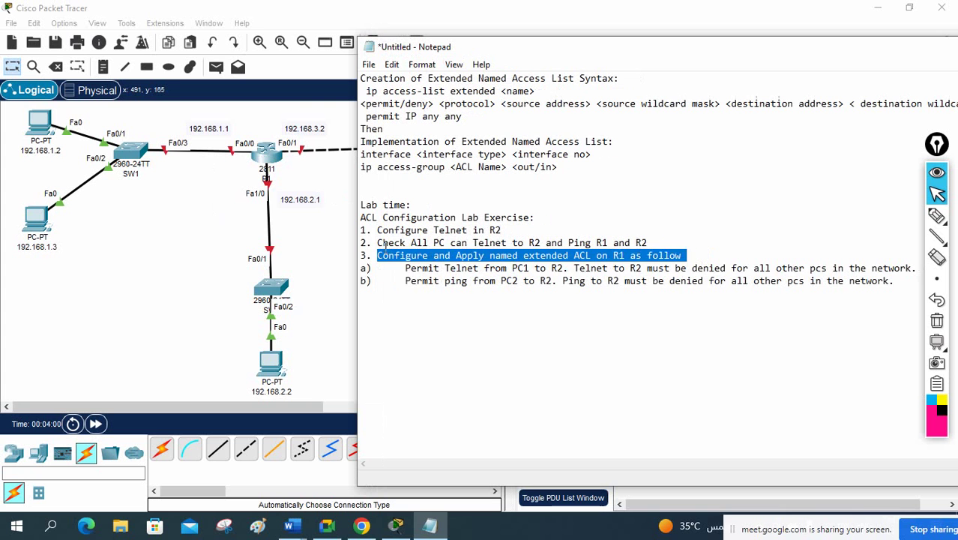
drag(406, 270, 386, 265)
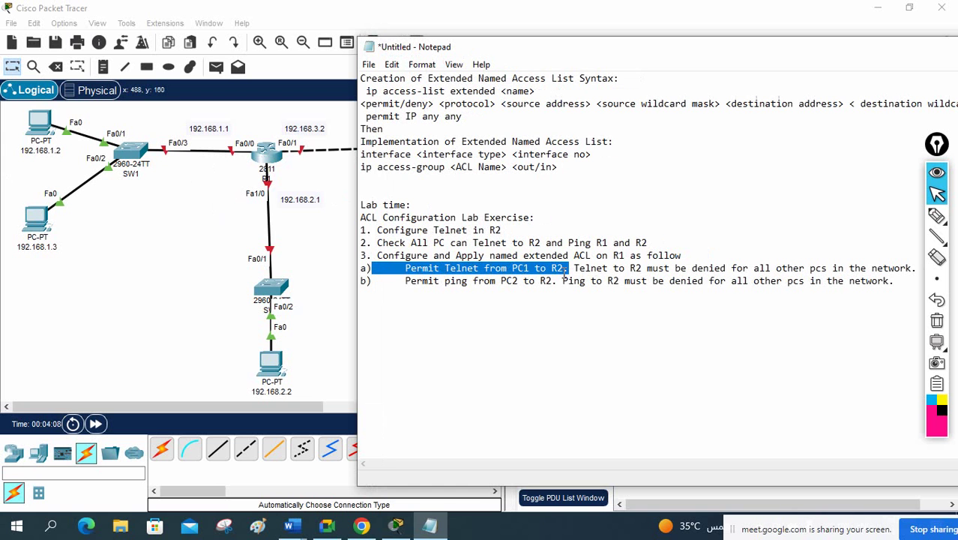
drag(574, 268, 910, 269)
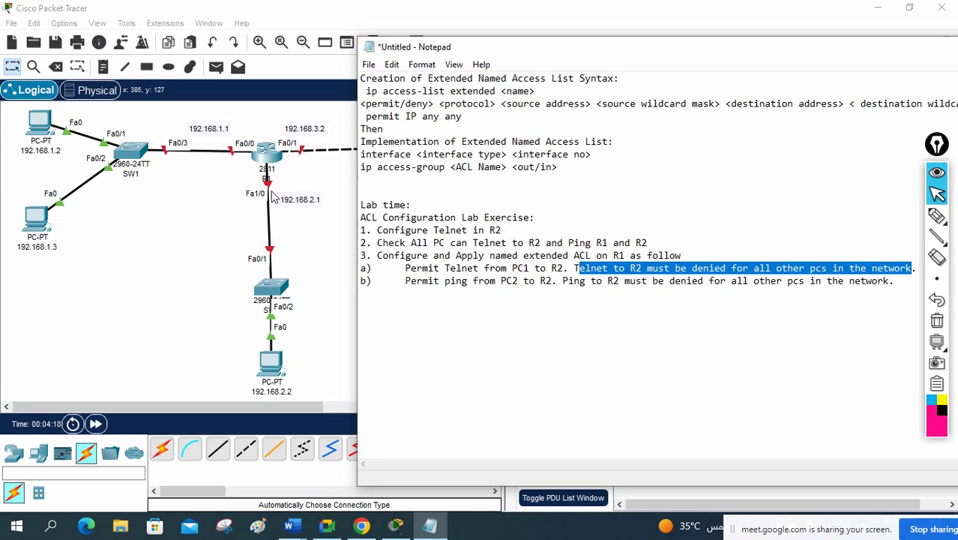
drag(456, 54, 490, 86)
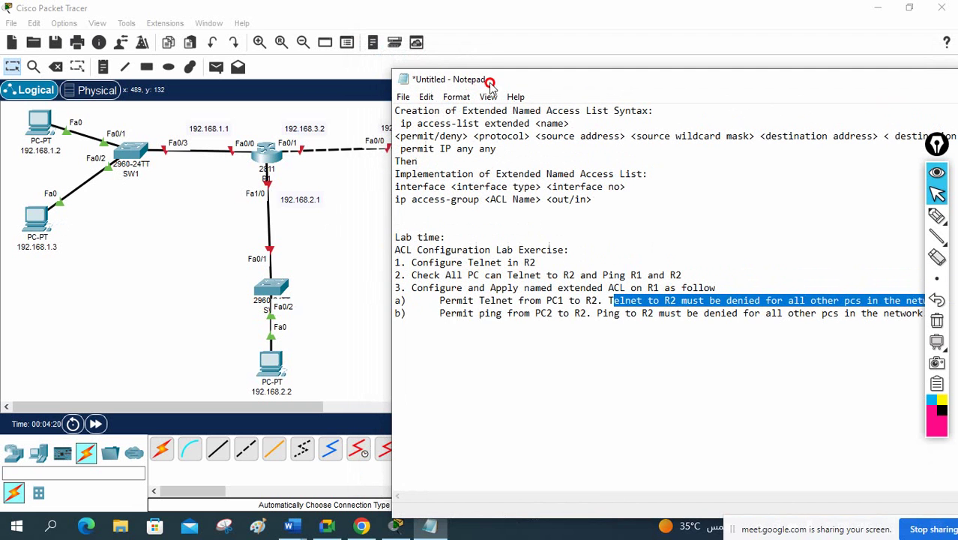
drag(438, 314, 576, 318)
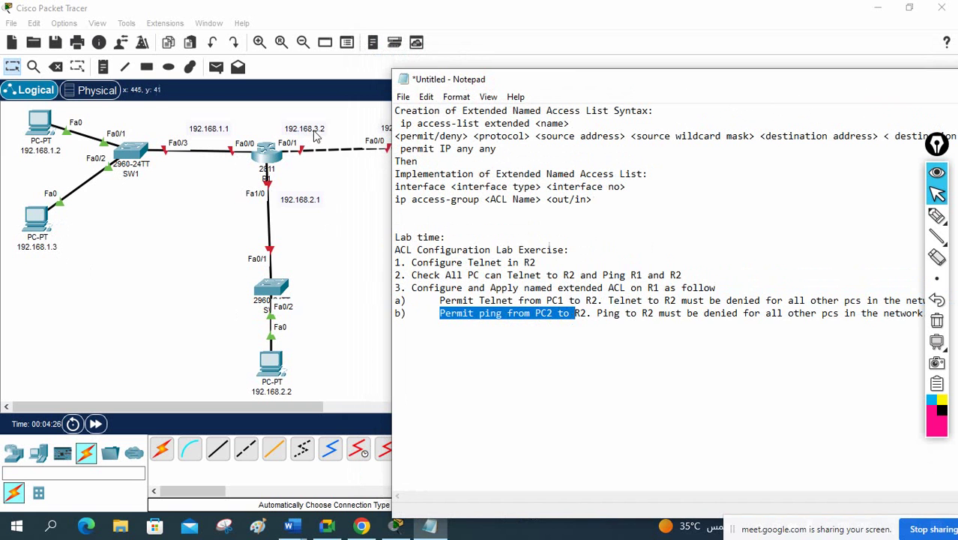
drag(578, 90, 628, 165)
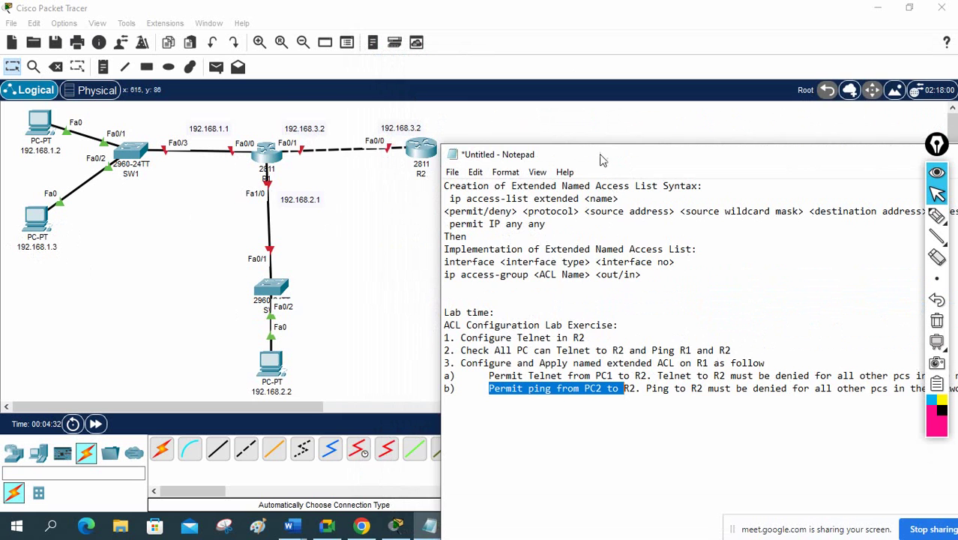
drag(604, 160, 433, 98)
drag(476, 327, 808, 329)
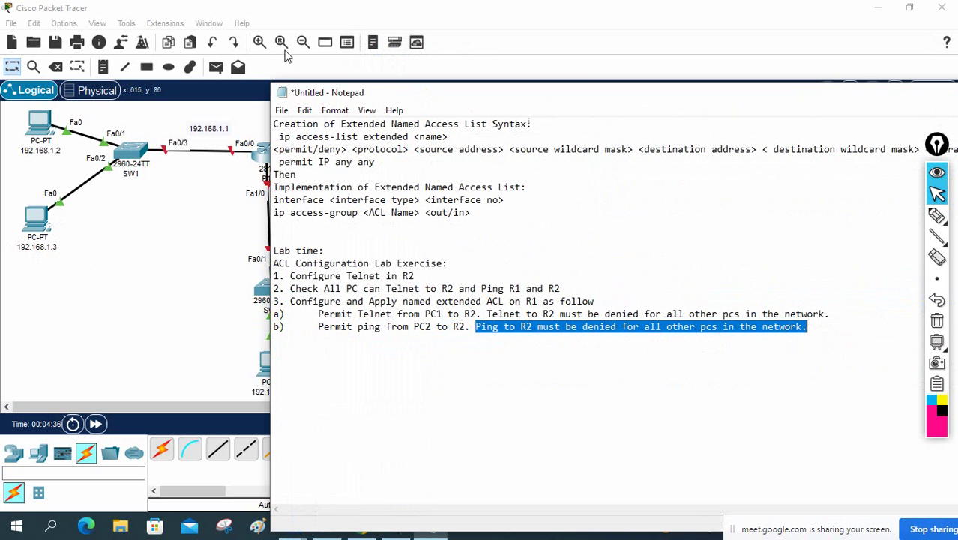
drag(384, 94, 491, 241)
Step: Draw pink arrows from PCs 192.168.1.2 and 192.168.1.3 to R2, mark blocked PCs, then erase the sketches
click(936, 216)
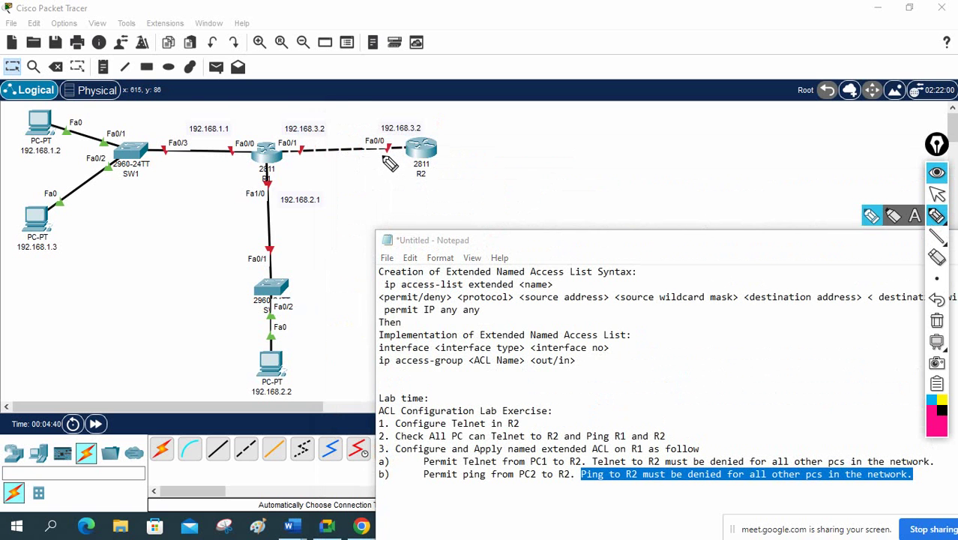
mouse_move(45, 124)
mouse_down()
mouse_move(150, 102)
mouse_move(435, 131)
mouse_up()
mouse_move(419, 135)
mouse_down()
mouse_move(432, 130)
mouse_move(426, 140)
mouse_up()
drag(72, 219, 98, 220)
drag(84, 216, 83, 245)
mouse_move(291, 334)
mouse_down()
mouse_move(315, 341)
mouse_move(304, 349)
mouse_up()
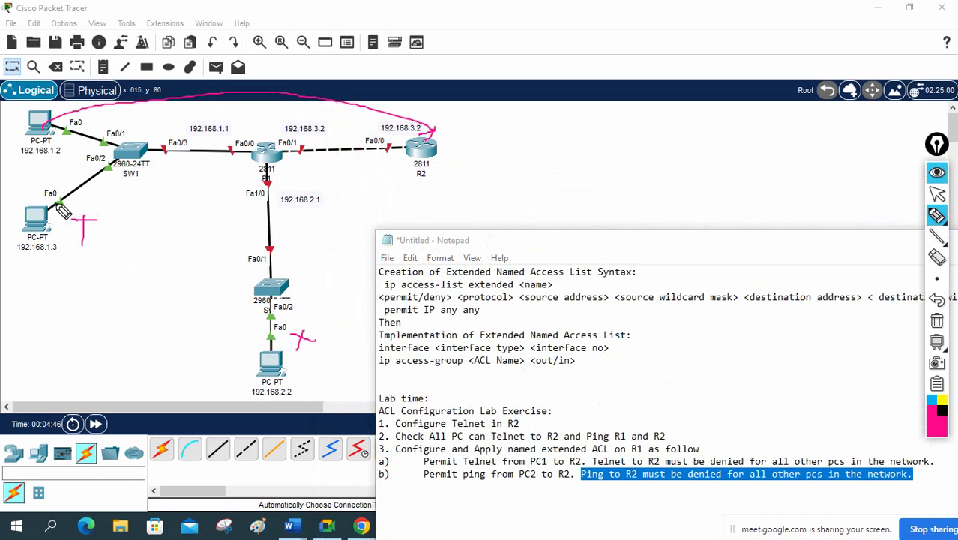
mouse_move(64, 212)
mouse_down()
mouse_move(72, 256)
mouse_move(386, 147)
mouse_up()
mouse_move(331, 209)
mouse_down()
mouse_move(344, 222)
mouse_move(373, 204)
mouse_move(341, 197)
mouse_up()
drag(85, 123, 101, 123)
drag(91, 114, 93, 134)
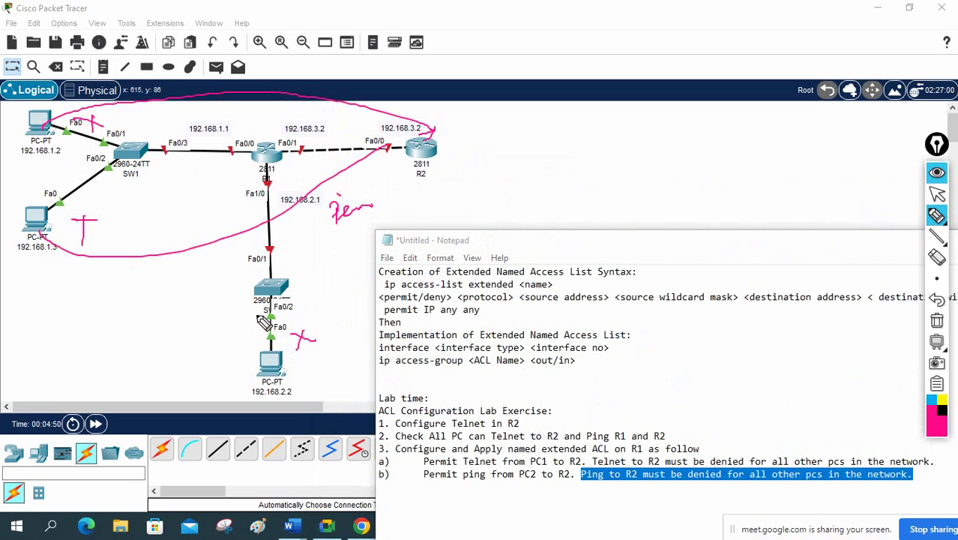
drag(230, 328, 222, 361)
drag(225, 342, 253, 339)
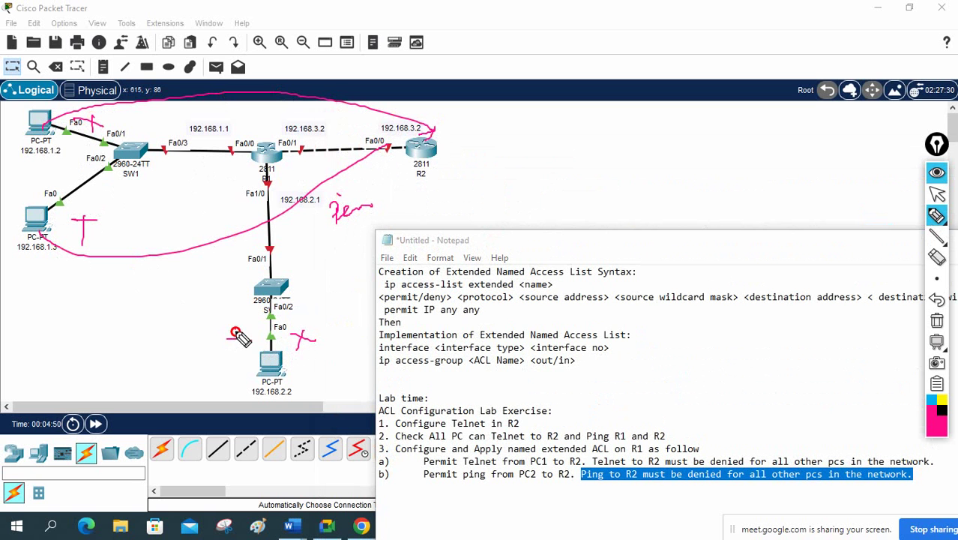
click(939, 322)
click(937, 193)
Step: Move the notes over the topology and highlight 'named extended' in task 3
drag(801, 248, 754, 163)
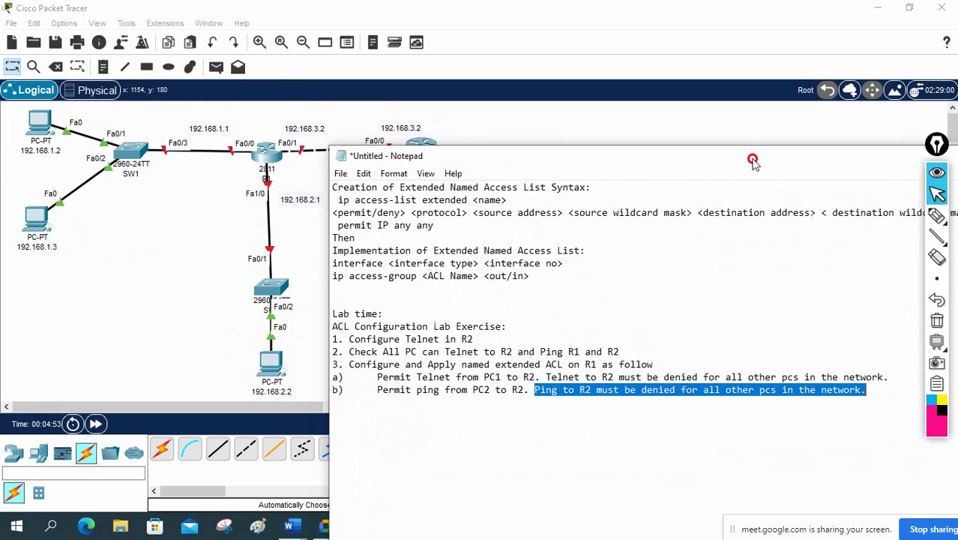
drag(457, 364, 528, 353)
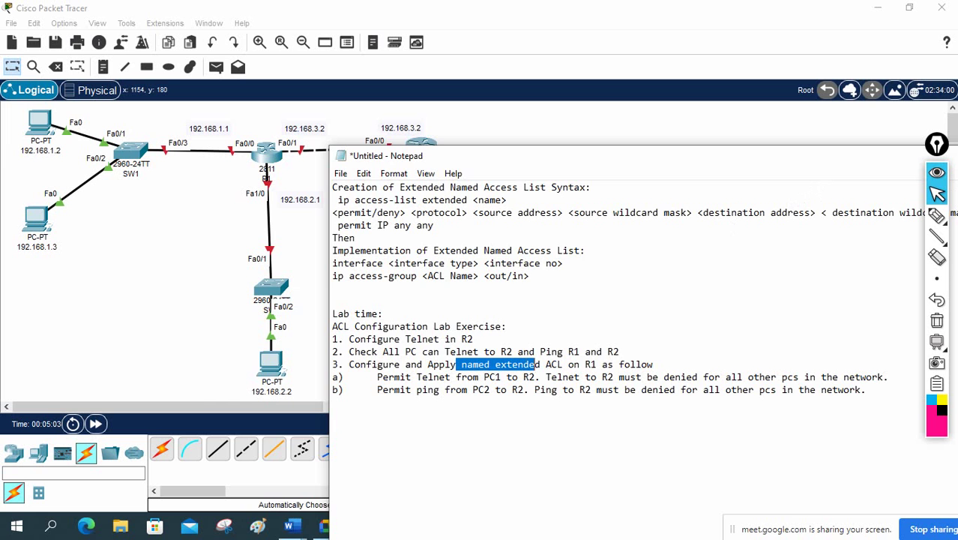
mouse_move(860, 159)
mouse_down()
mouse_move(832, 220)
mouse_move(778, 289)
mouse_up()
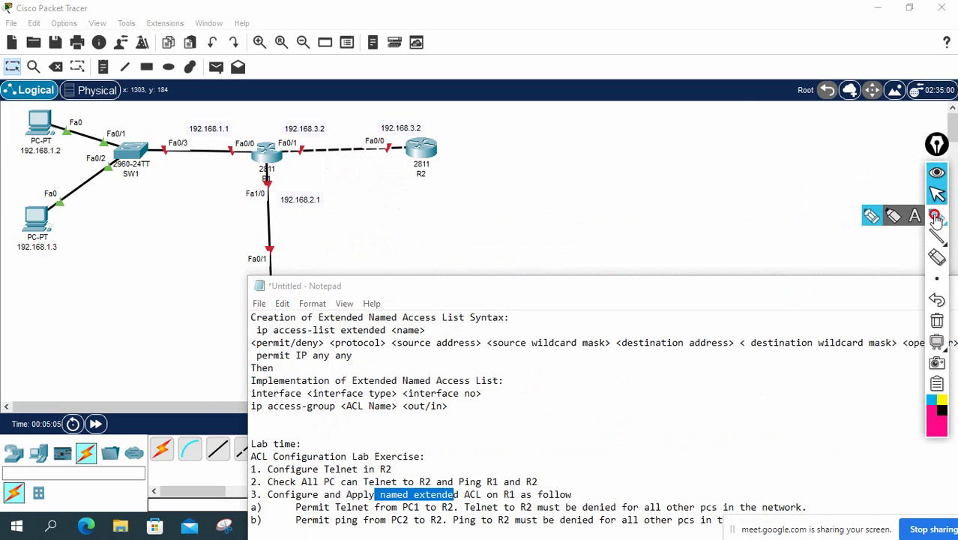
Step: Circle the 192.168.1.1 and R1–R2 link addresses, trace the path to R2, then clear the markings
click(936, 217)
mouse_move(237, 135)
mouse_down()
mouse_move(221, 166)
mouse_move(226, 124)
mouse_up()
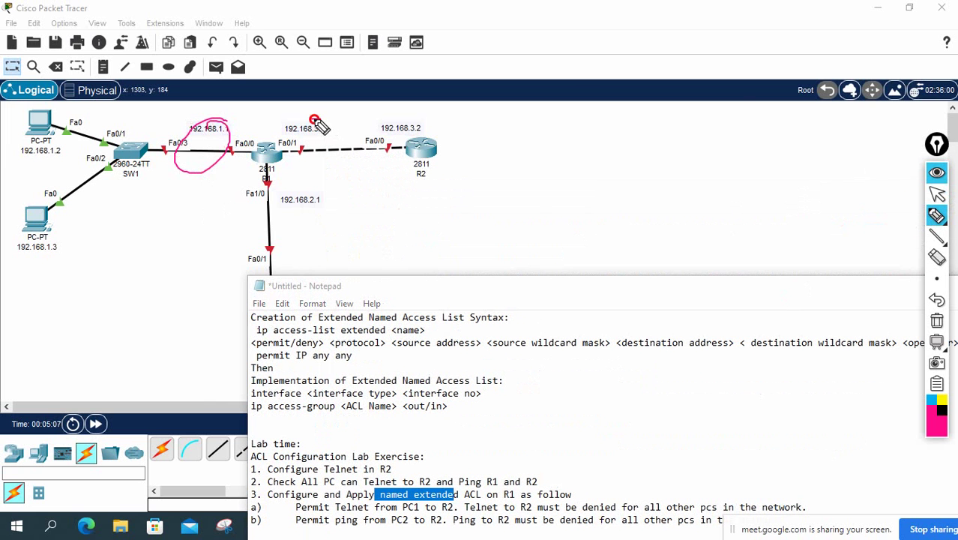
drag(315, 123, 318, 120)
drag(411, 133, 422, 123)
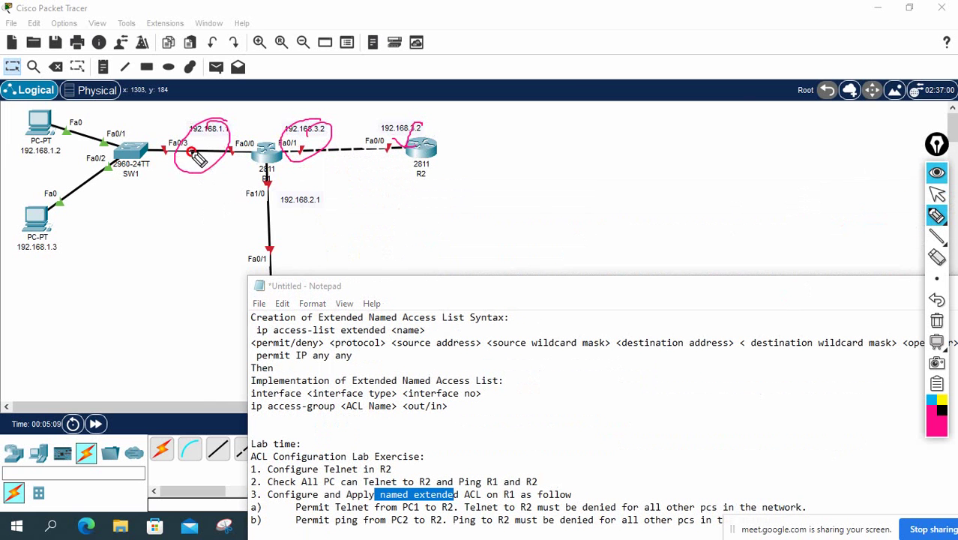
mouse_move(197, 129)
mouse_down()
mouse_move(379, 139)
mouse_move(390, 153)
mouse_up()
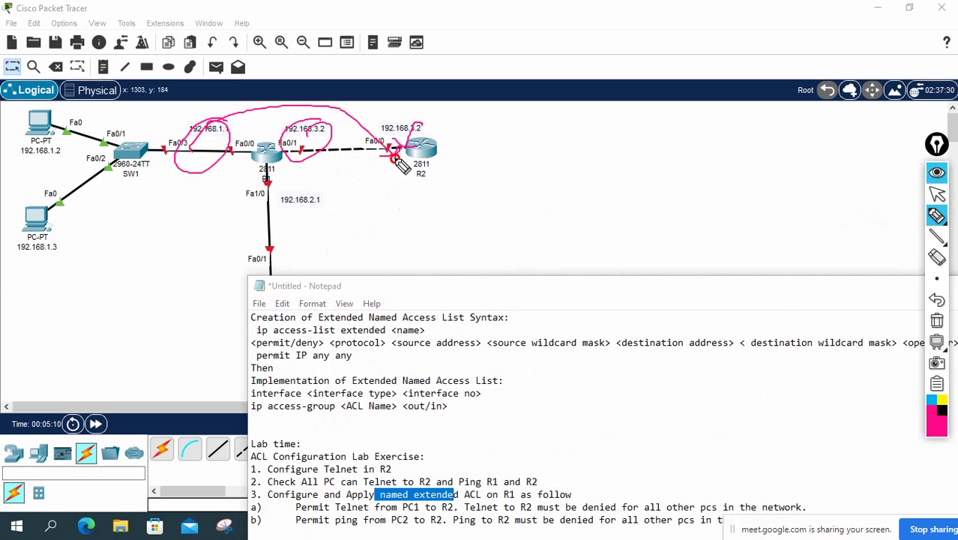
click(938, 302)
click(936, 193)
Step: Move the Notepad script up and right so R2 is visible
drag(762, 294, 883, 78)
click(659, 396)
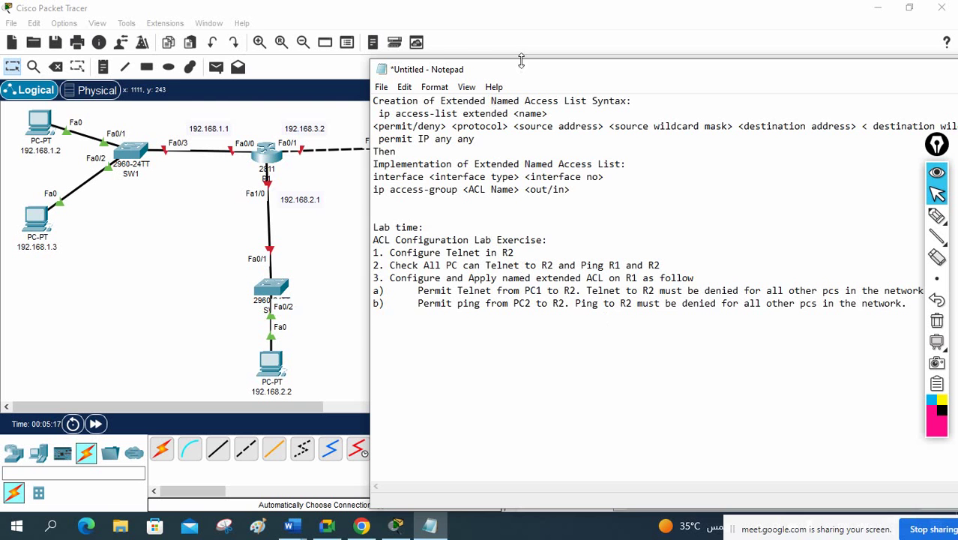
drag(526, 78, 617, 68)
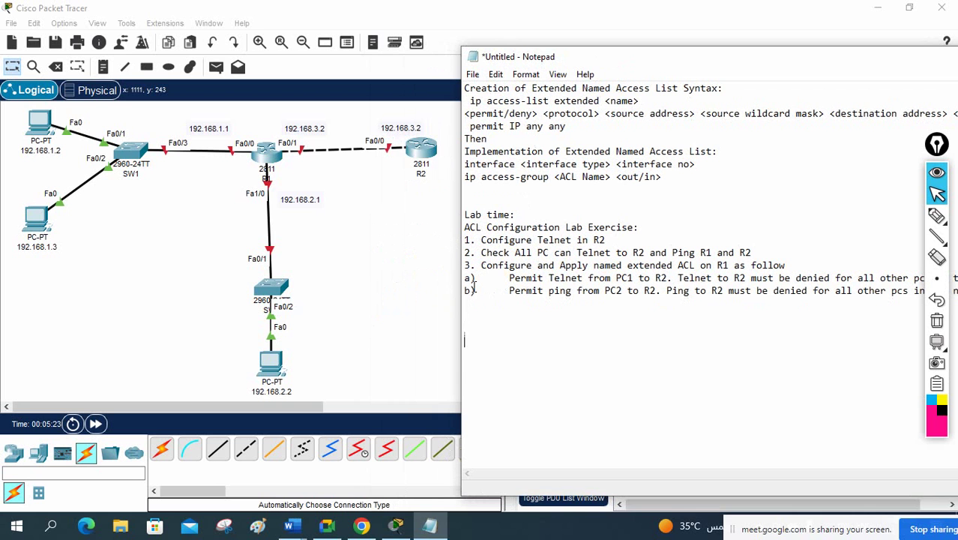
Step: Type the '!R1 Configuration' heading followed by en, config t and hostname R1
click(467, 340)
text(!R1 Configuration:)
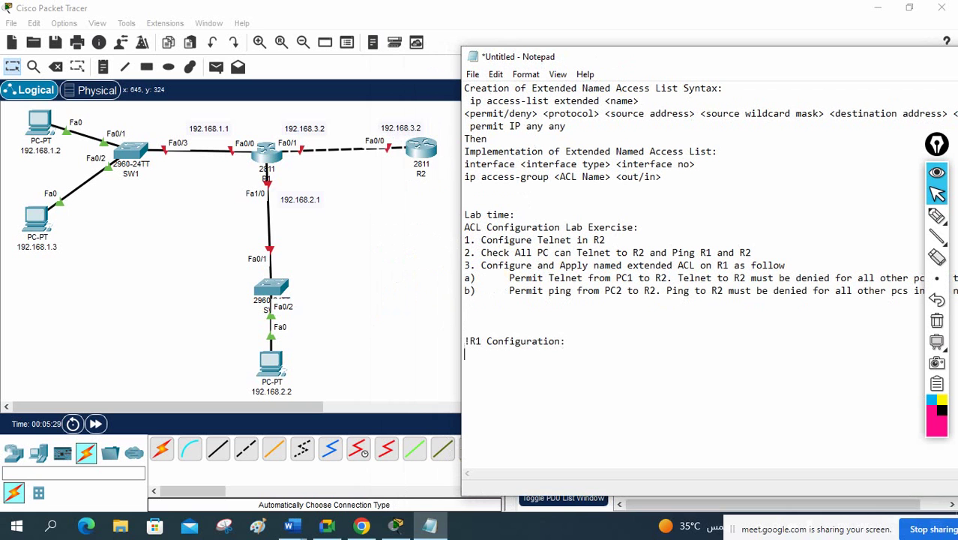
key(Return)
text(en)
key(Return)
text(config t )
text(hostna)
text(me )
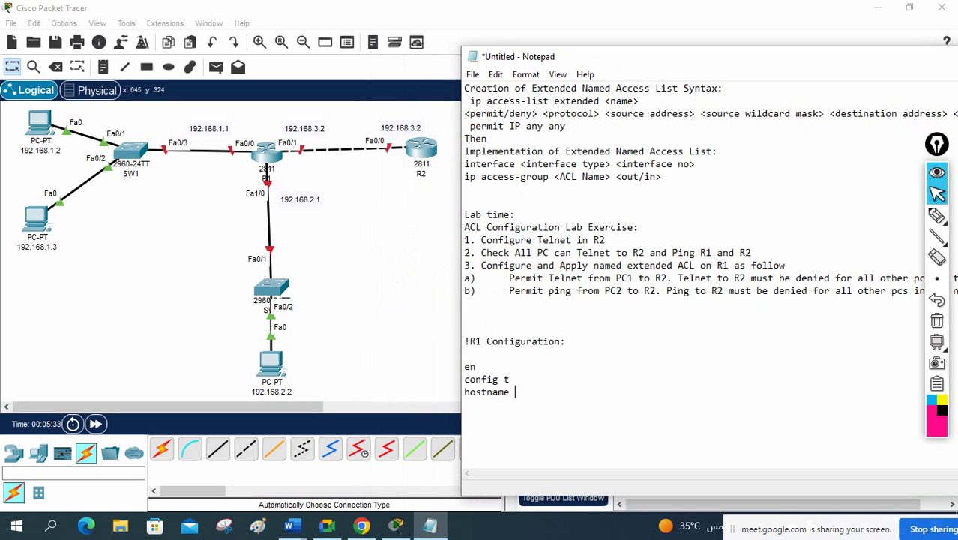
text(R1)
key(Return)
key(Return)
Step: Add f0/0 at 192.168.1.1 and f0/1 at 192.168.3.2, both /24 with no sh
text(int )
text(f0/0 )
text(ip add )
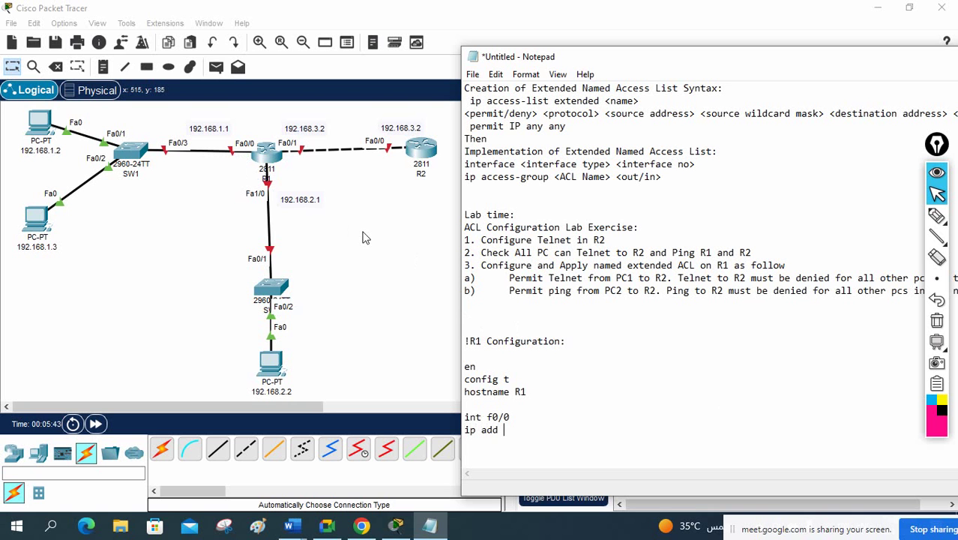
text(192.168.1.1 255.255.2)
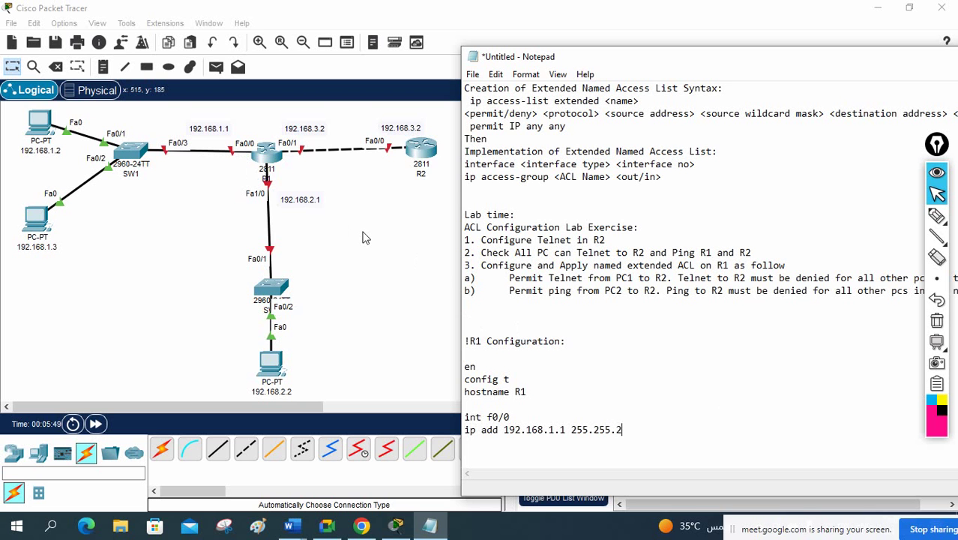
text(55.0)
key(Return)
text(no sh)
key(Return)
key(Return)
key(Return)
text(int )
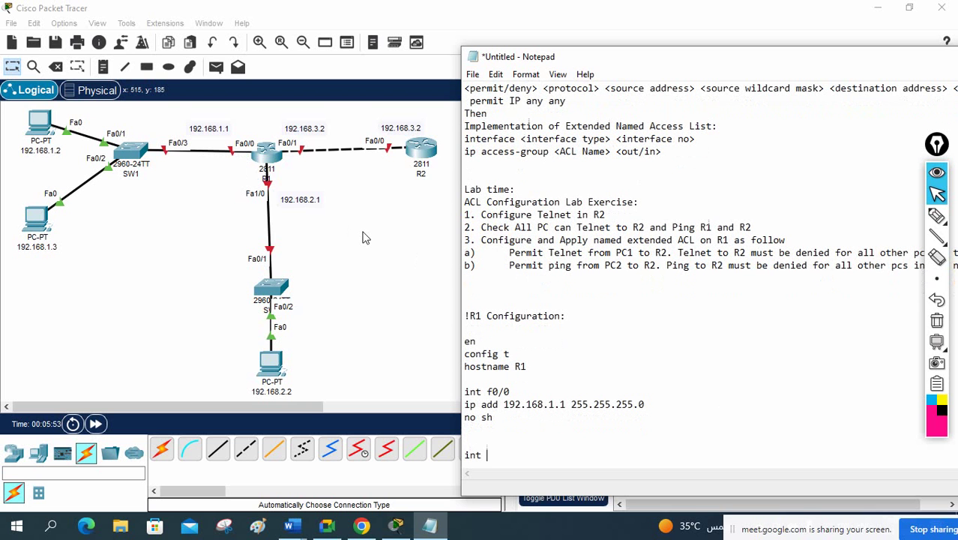
text(f0/1)
key(Return)
text(ip ad)
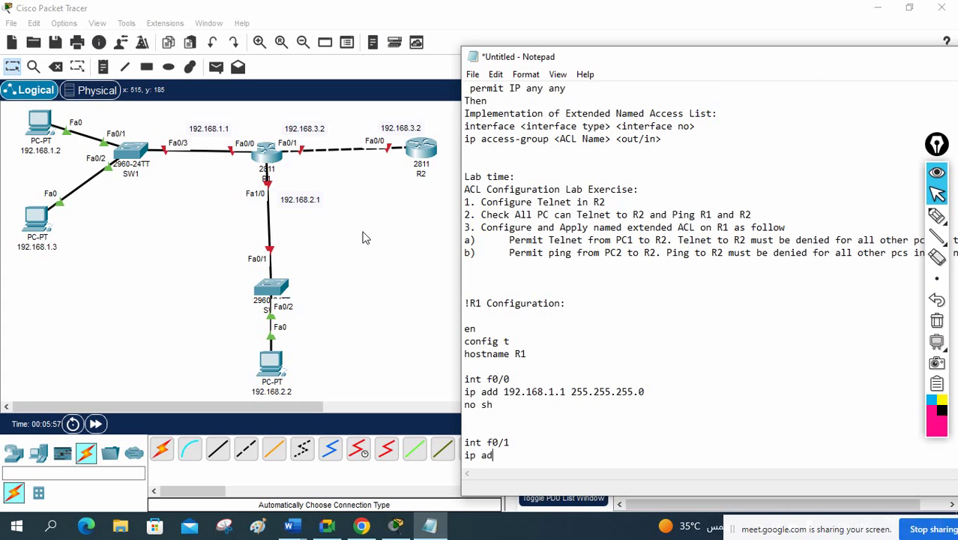
text(d 192.168.3.2 255.)
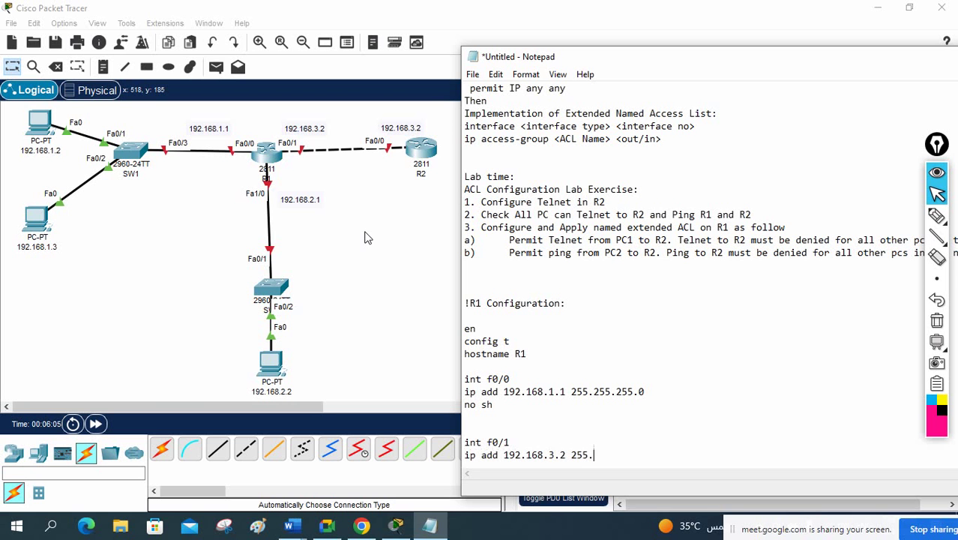
text(255.255.0)
key(Return)
text(no sh)
key(Return)
key(Return)
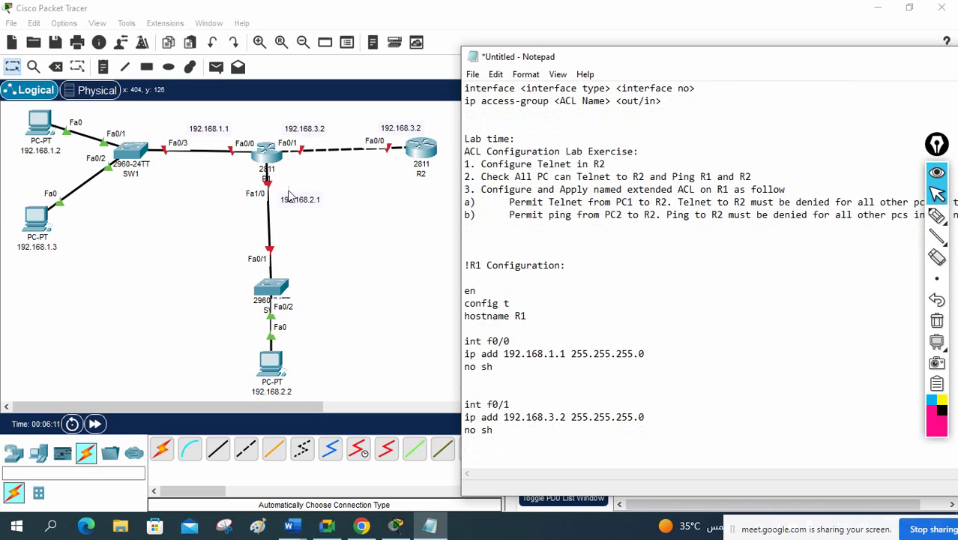
Step: Add int f1/0 with ip add 192.168.2.1 255.255.255.0
text(in)
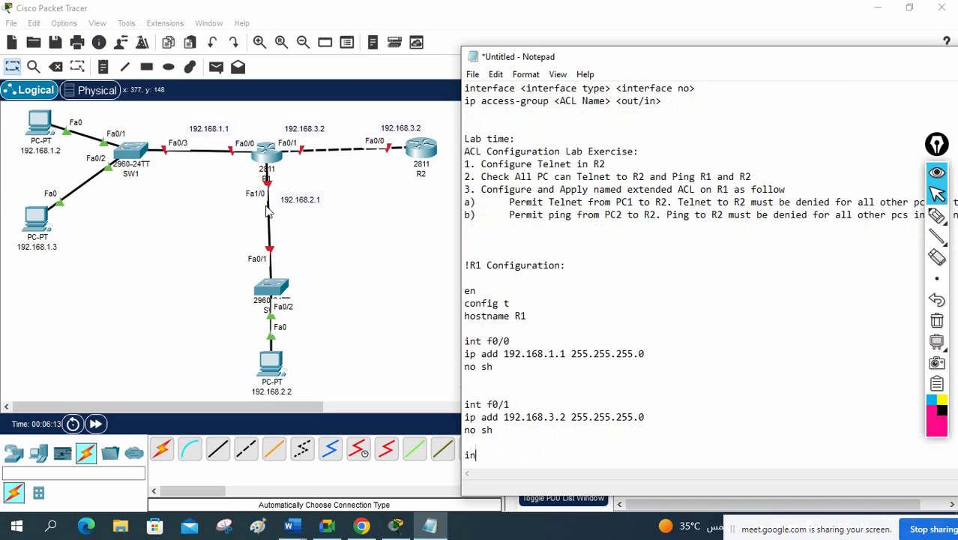
text(t f1/0)
key(Return)
text(ip ad)
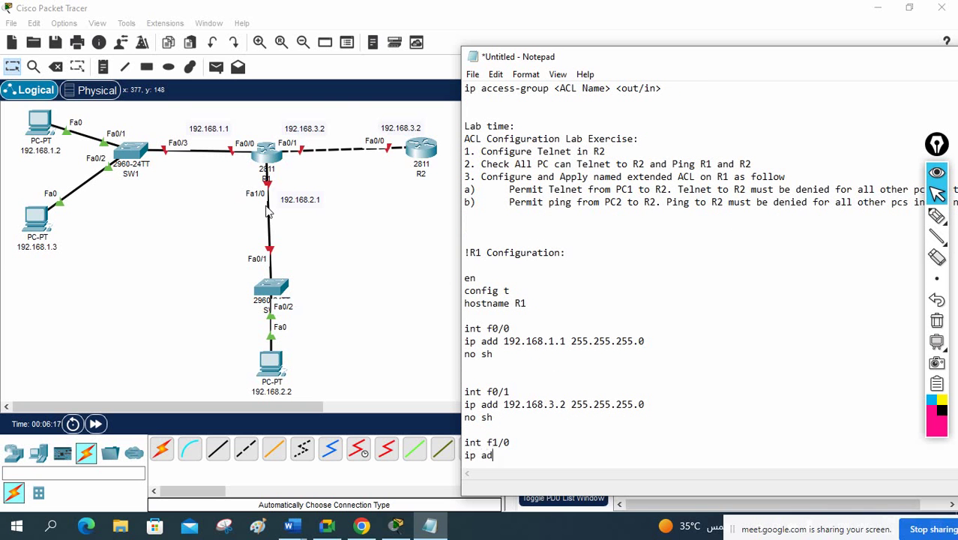
text(d 192.168.2.1 255.255.255.0)
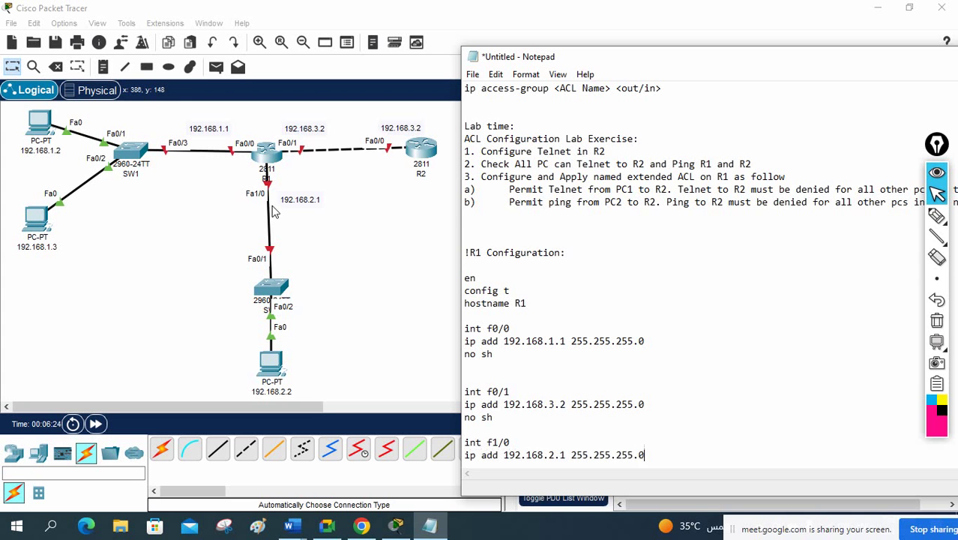
key(Return)
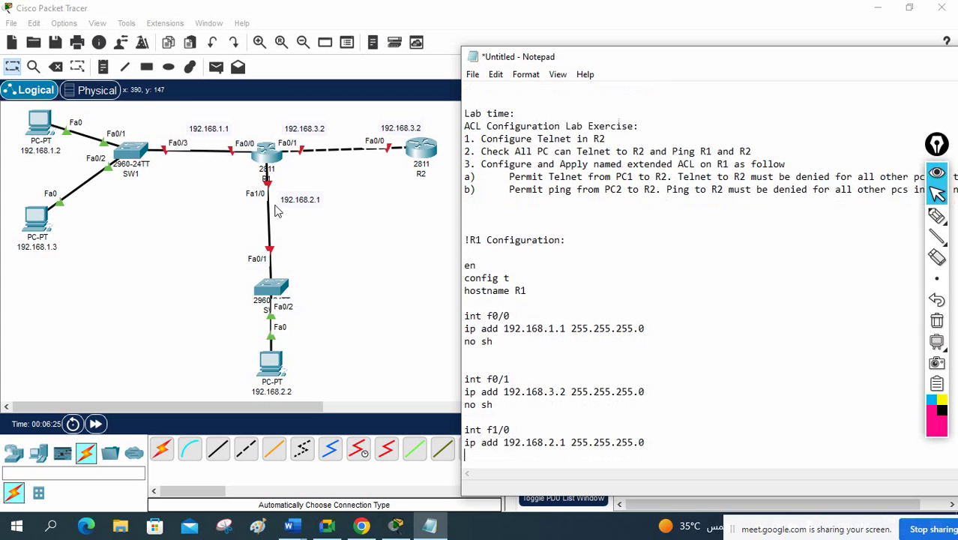
Step: Finish f1/0 with no sh, then add router ospf 1 and put f0/0 in area 0
text(no sh)
key(Return)
key(Return)
key(Return)
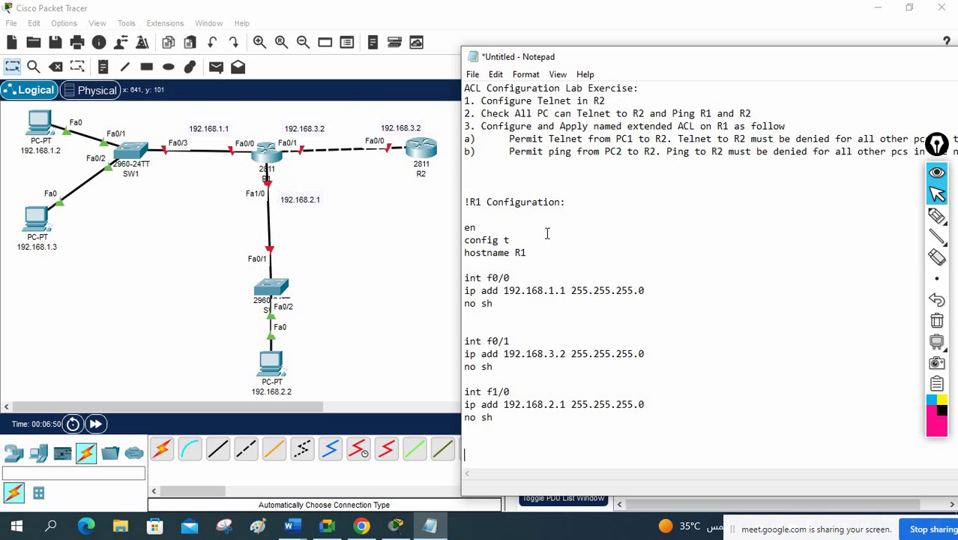
text(router ospf 1)
key(Return)
text(int f)
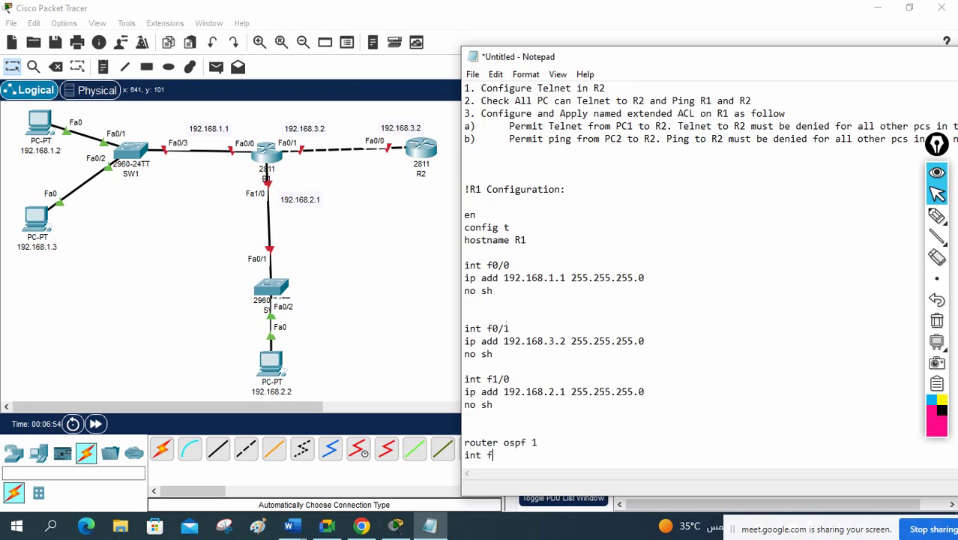
text(0/0)
key(Return)
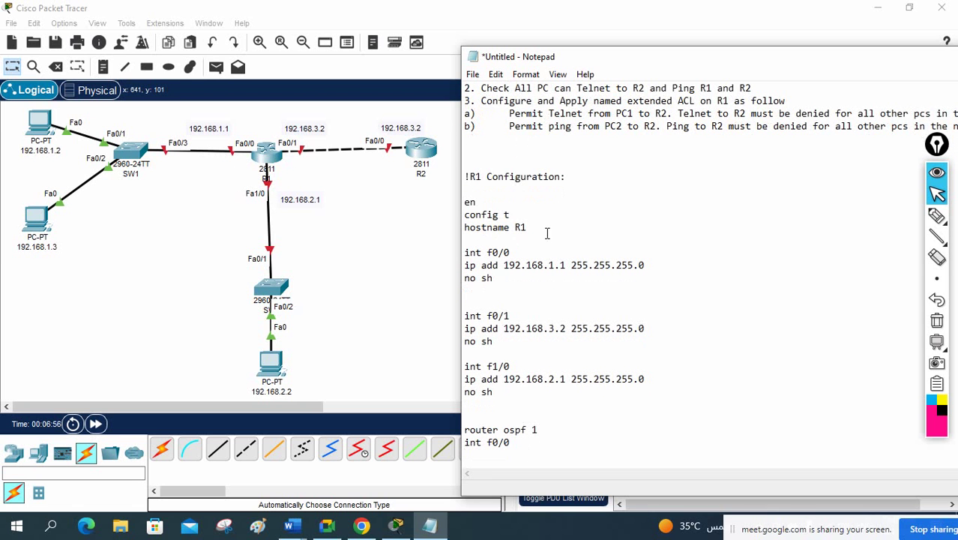
text(ip ospf 1 area 0)
key(Return)
Step: Put f0/1 and f1/0 in OSPF area 0 and add a dashed separator line
text(it)
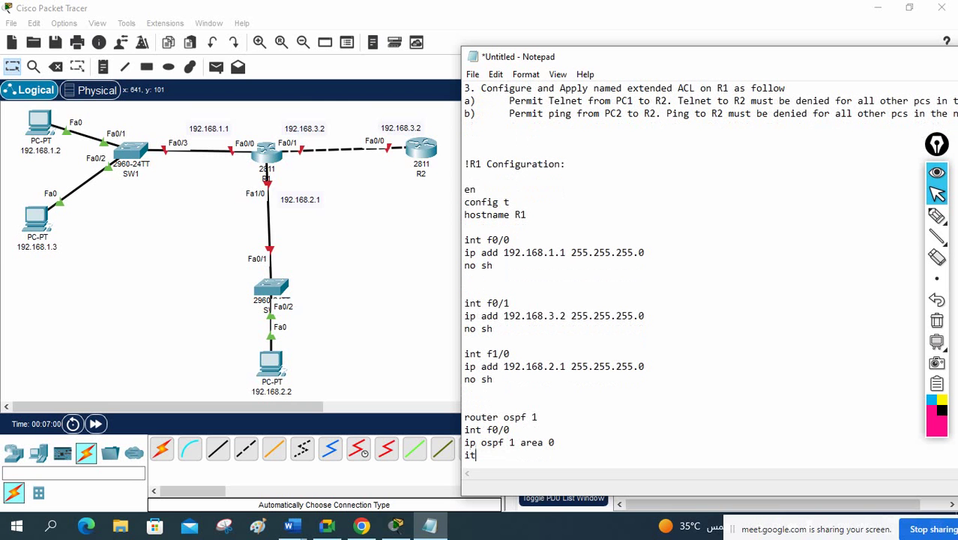
key(BackSpace)
text(nt f0/1)
key(Return)
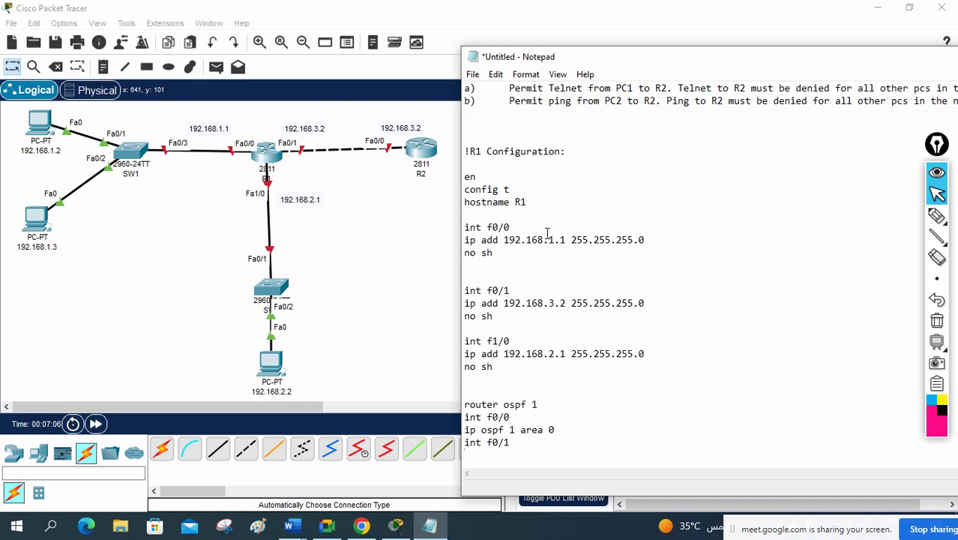
text(ip ospf 1 area 0)
key(Return)
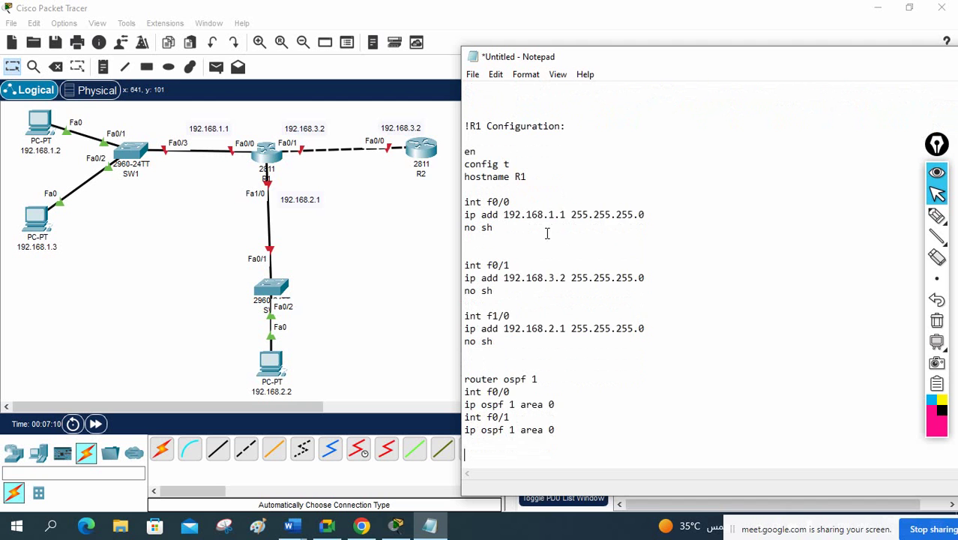
text(int f)
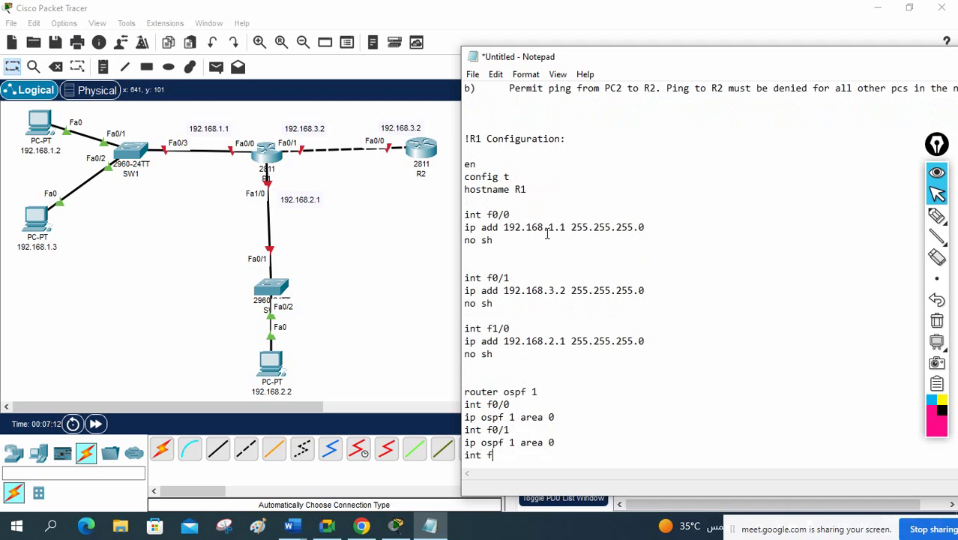
text(1/0)
key(Return)
text(i)
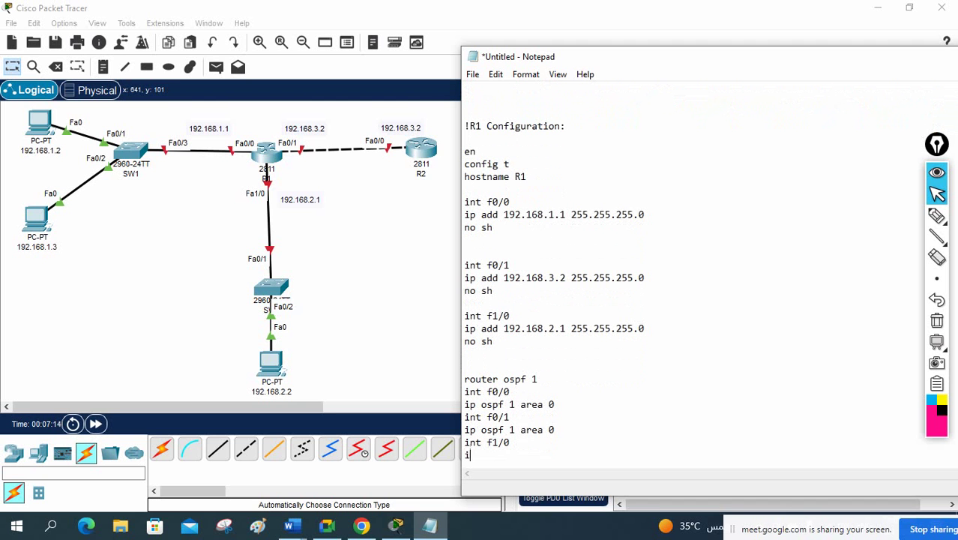
text(p ospf 1 area 0)
key(Return)
key(Return)
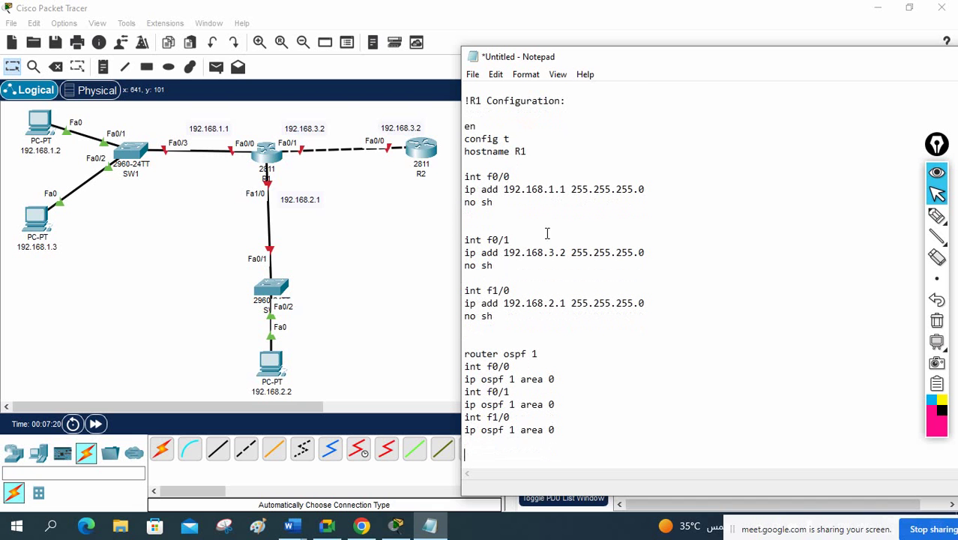
key(Return)
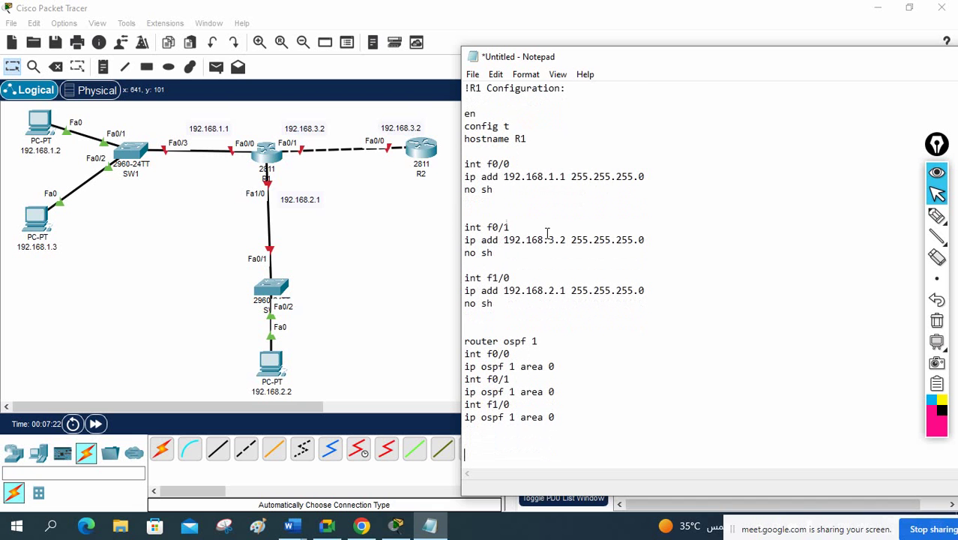
text(--------------------------)
Step: Paste a copy of the R1 block below the dashes, renaming heading and hostname to R2
drag(465, 88, 645, 379)
click(641, 455)
key(Return)
key(Return)
key(Return)
key(Return)
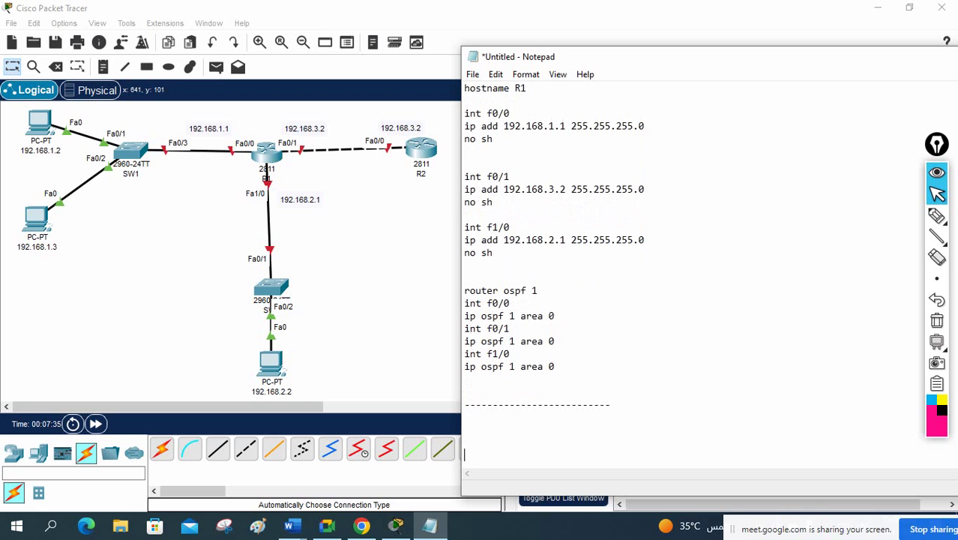
key(ctrl+v)
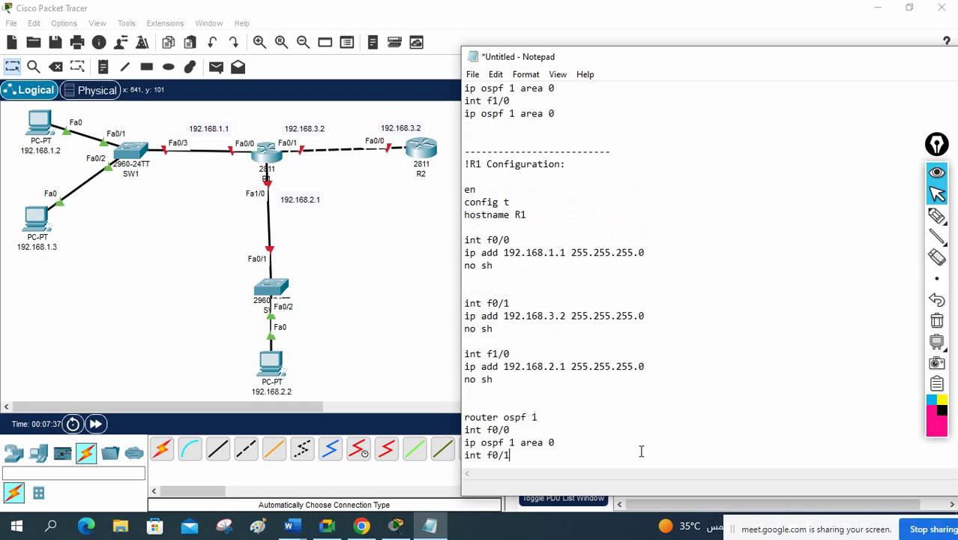
double_click(479, 165)
text(R2)
double_click(524, 216)
text(R2)
Step: Remove the f0/1 and f1/0 blocks and change f0/0's address to 192.168.3.2
key(Down)
key(Down)
drag(465, 303, 543, 394)
key(Delete)
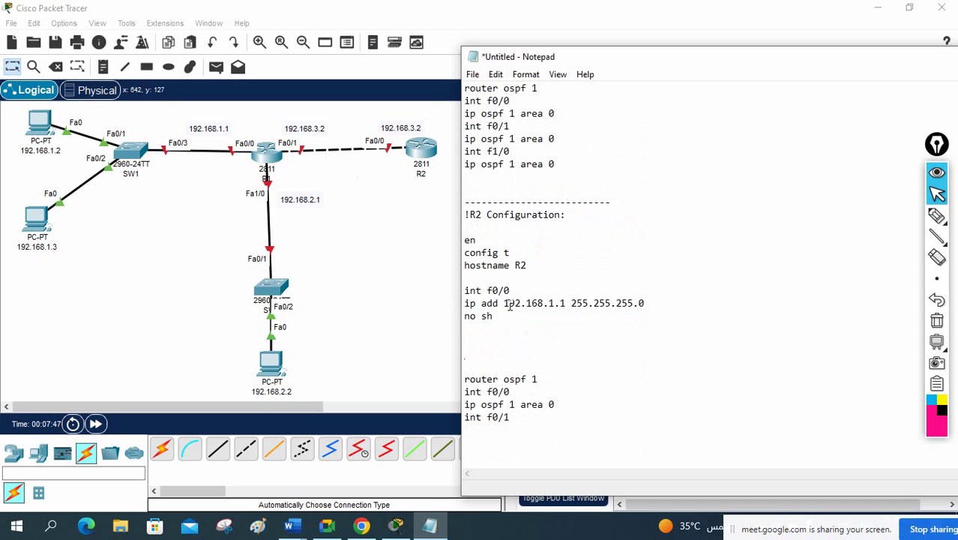
click(549, 303)
text(3)
drag(567, 303, 560, 303)
text(2)
Step: Trim the OSPF section so only f0/0 is placed in area 0
key(BackSpace)
key(BackSpace)
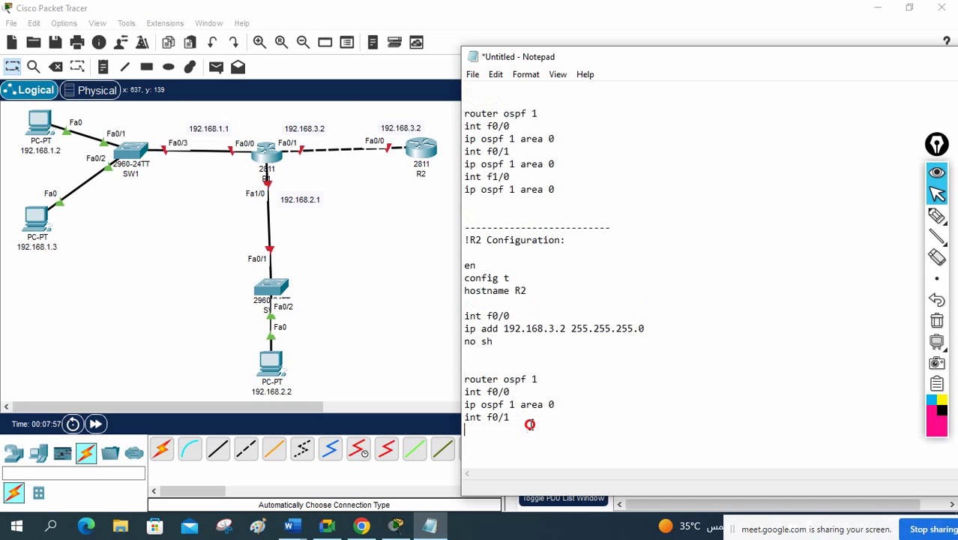
drag(531, 422, 462, 405)
key(BackSpace)
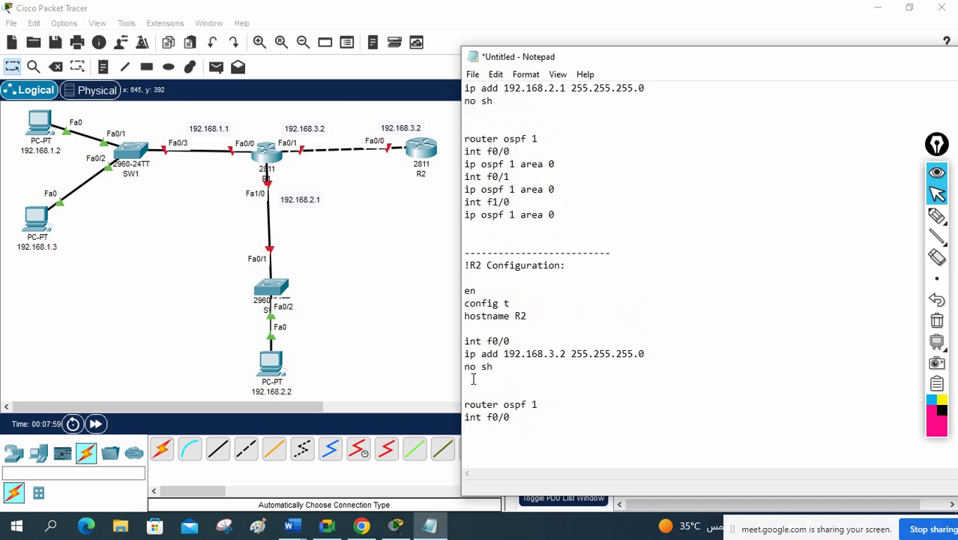
click(472, 386)
key(ctrl+z)
drag(535, 442, 467, 441)
key(BackSpace)
click(472, 388)
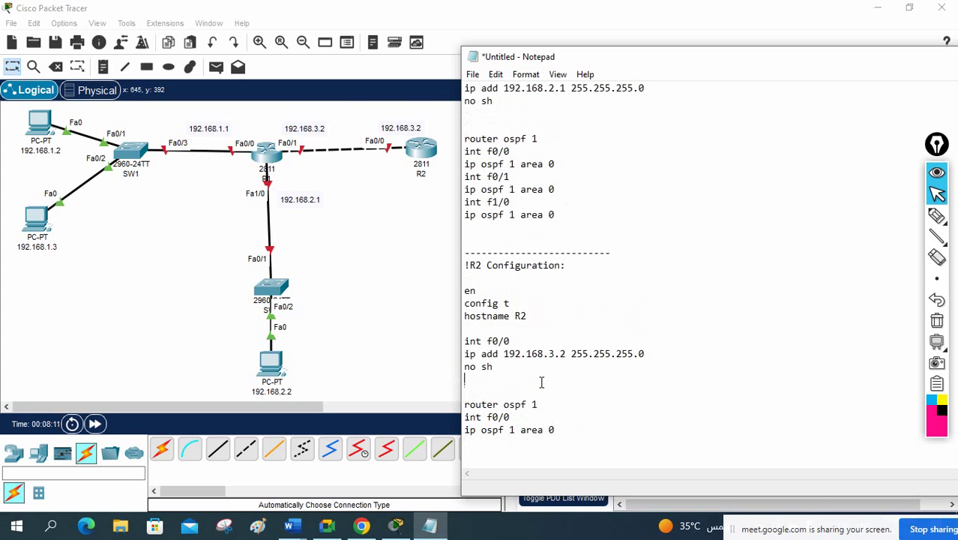
Step: Add an enable secret line and a local username-with-password line after 'no sh' in the R2 section
key(Return)
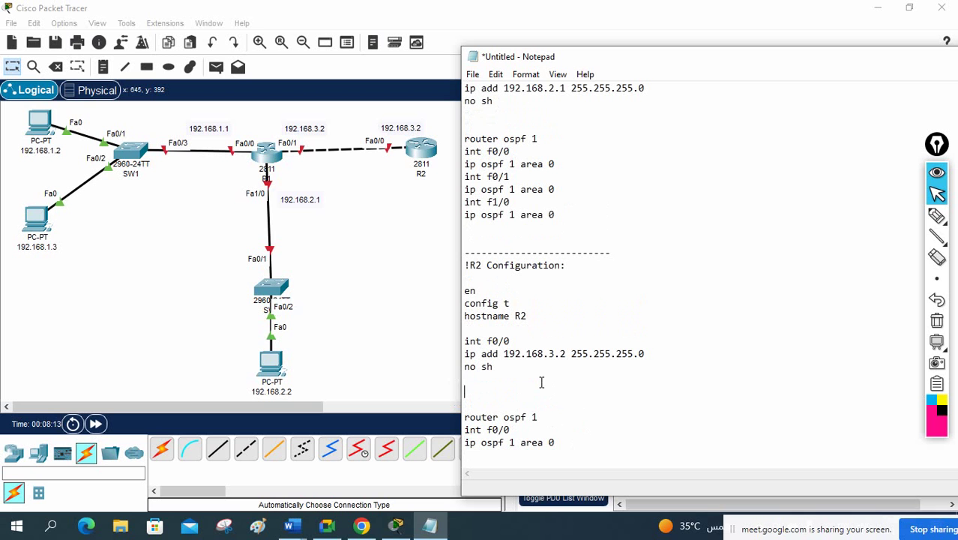
text(enable secret)
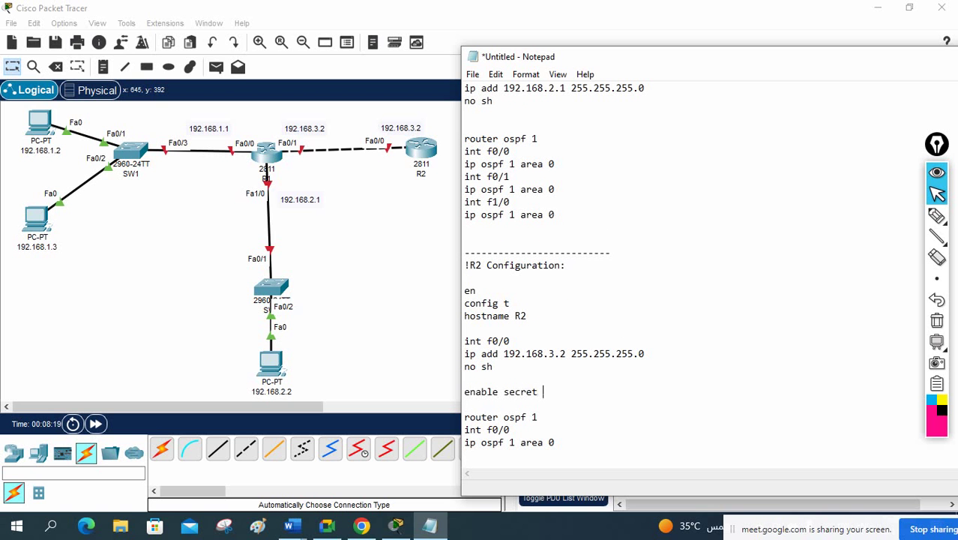
text( cisco)
key(Return)
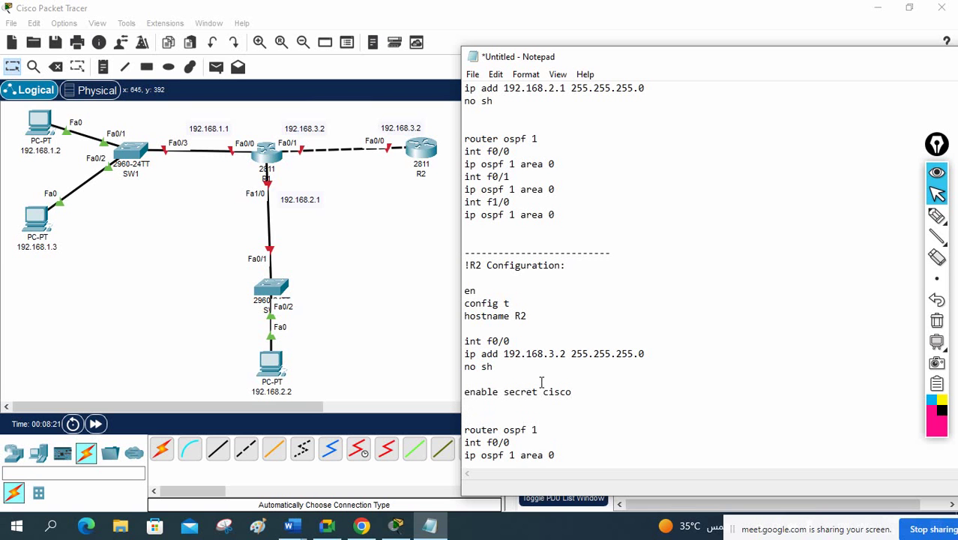
text(username admin pas)
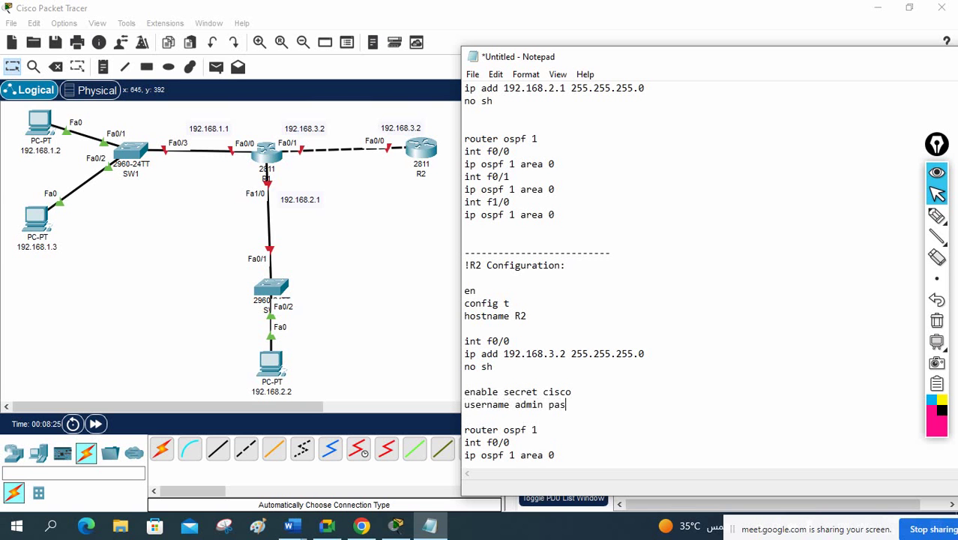
text(sword admin)
key(Return)
key(Return)
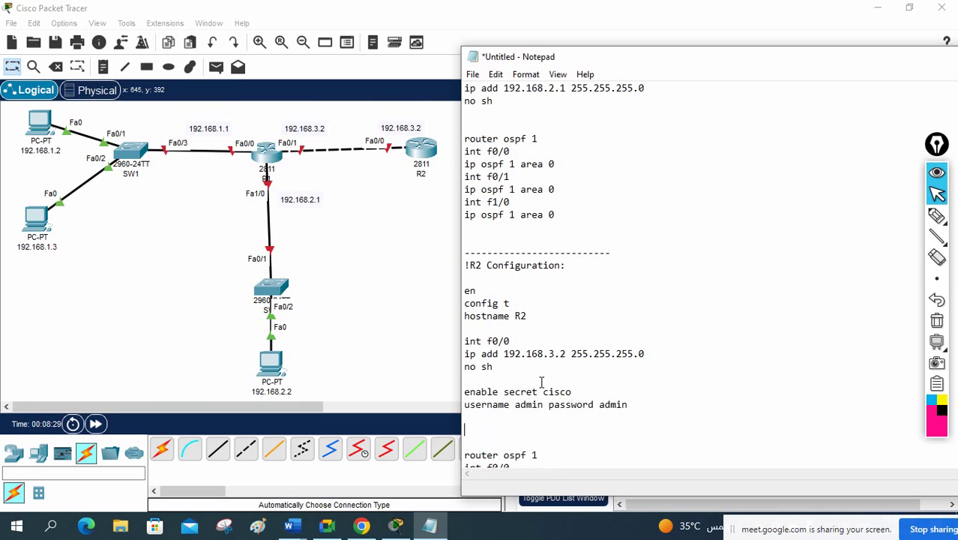
Step: Add 'line vty 0 4' with 'login local' beneath it, then select the enable secret and username lines
text(line vty 0 4)
key(Return)
text(log)
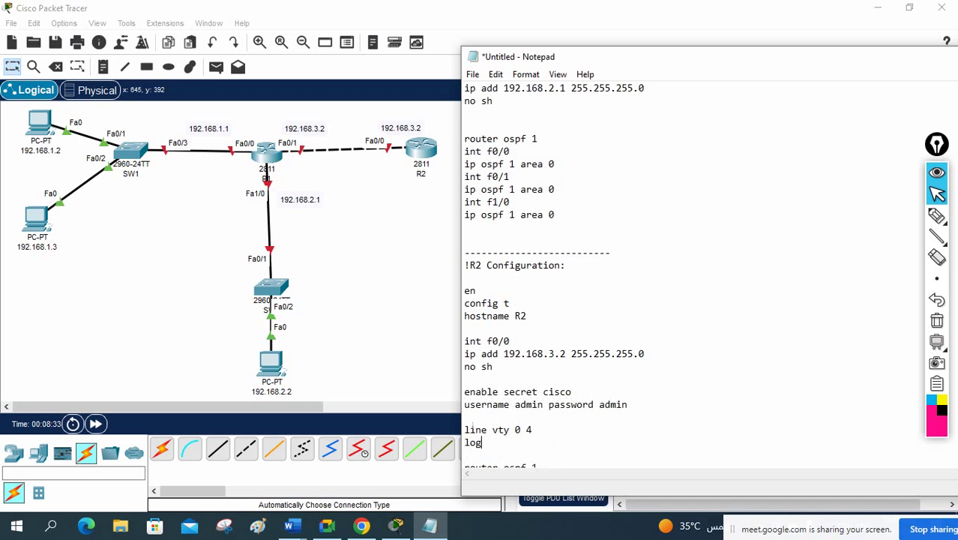
text(in local)
key(Return)
scroll(537, 368, down, 3)
drag(532, 342, 458, 323)
drag(649, 304, 459, 289)
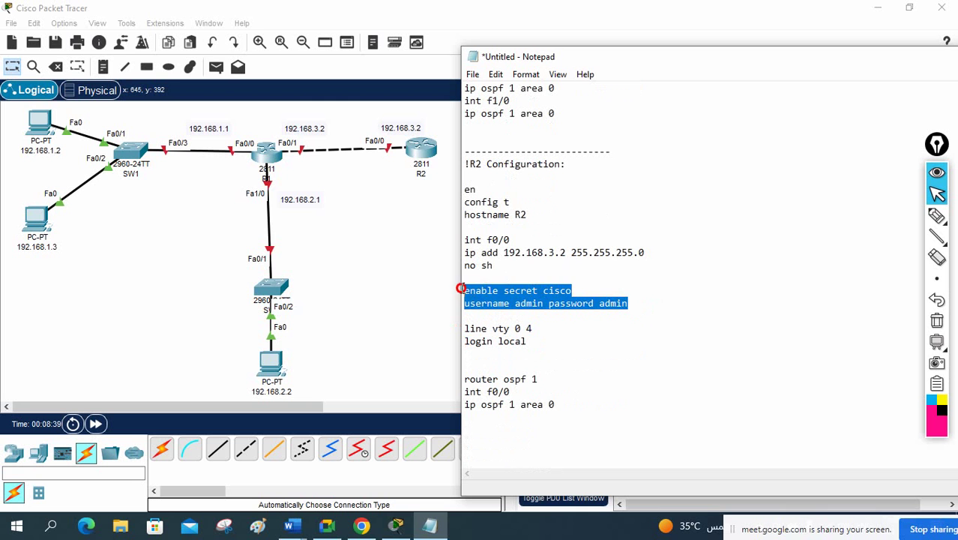
Step: Select the R1 script from '!R1 Configuration:' through its last 'ip ospf 1 area 0' line
drag(574, 290, 643, 317)
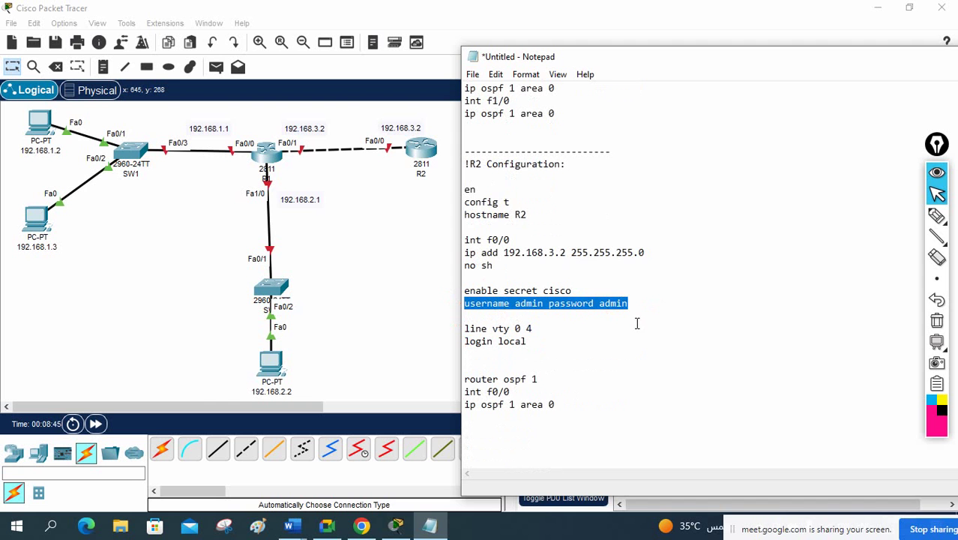
scroll(647, 341, up, 14)
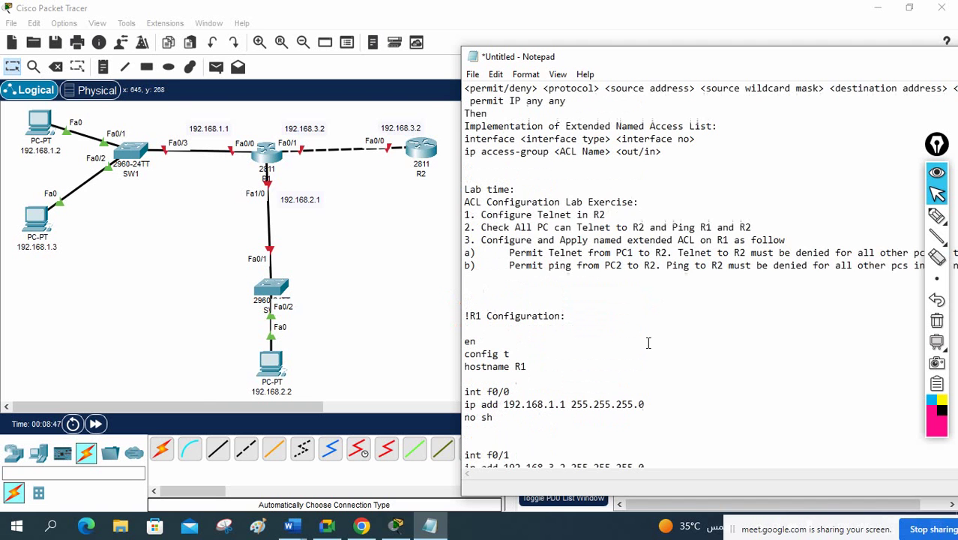
scroll(664, 349, down, 6)
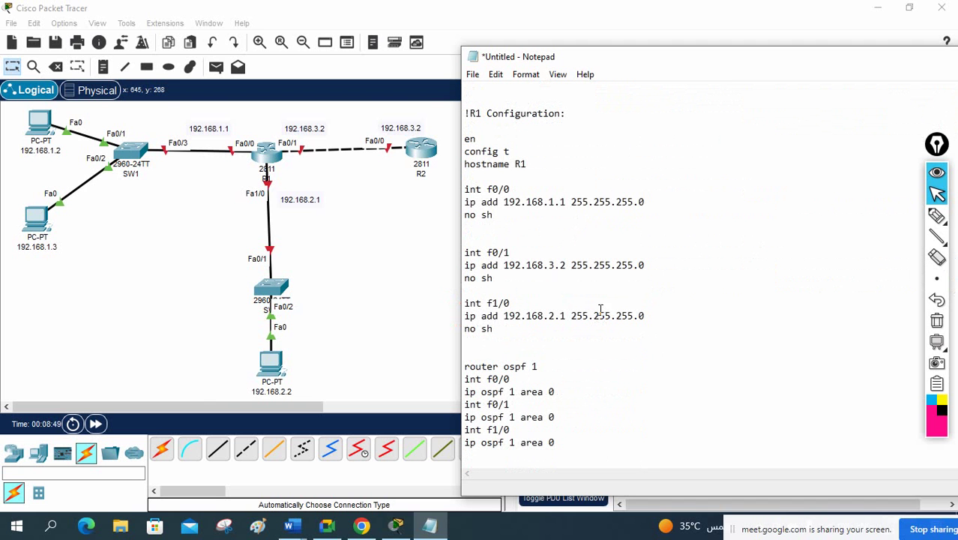
drag(464, 118, 613, 403)
key(ctrl+c)
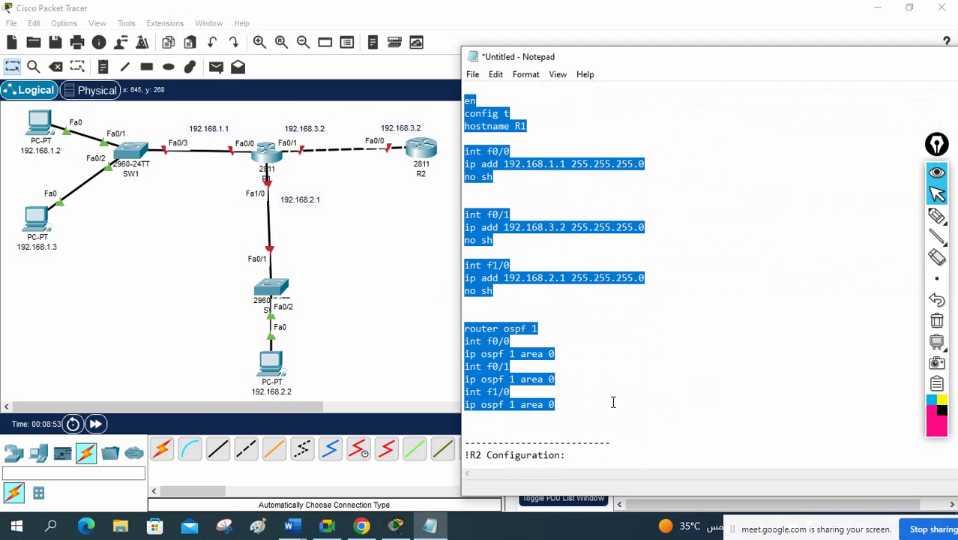
Step: Decline R1's initial configuration dialog and paste the copied R1 script into its CLI
click(263, 158)
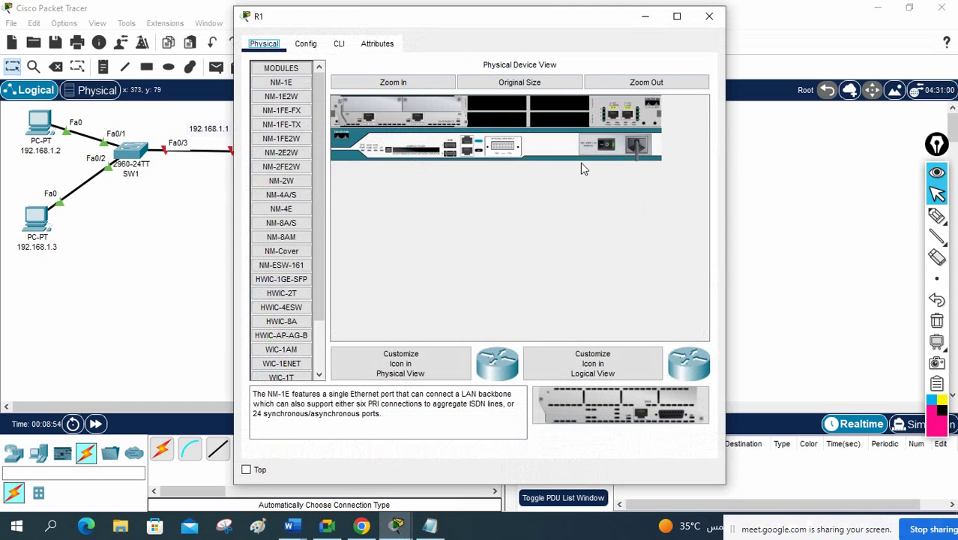
click(339, 43)
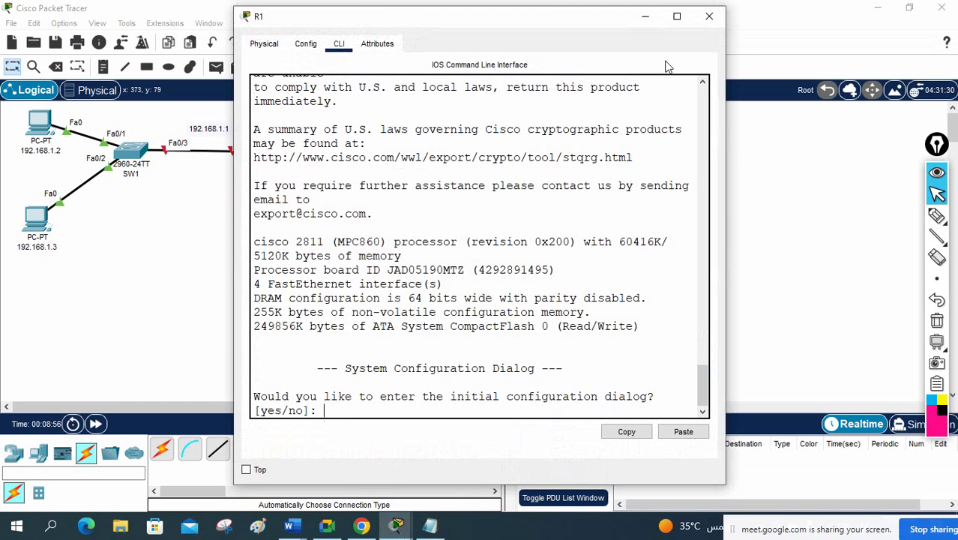
click(675, 18)
text(no)
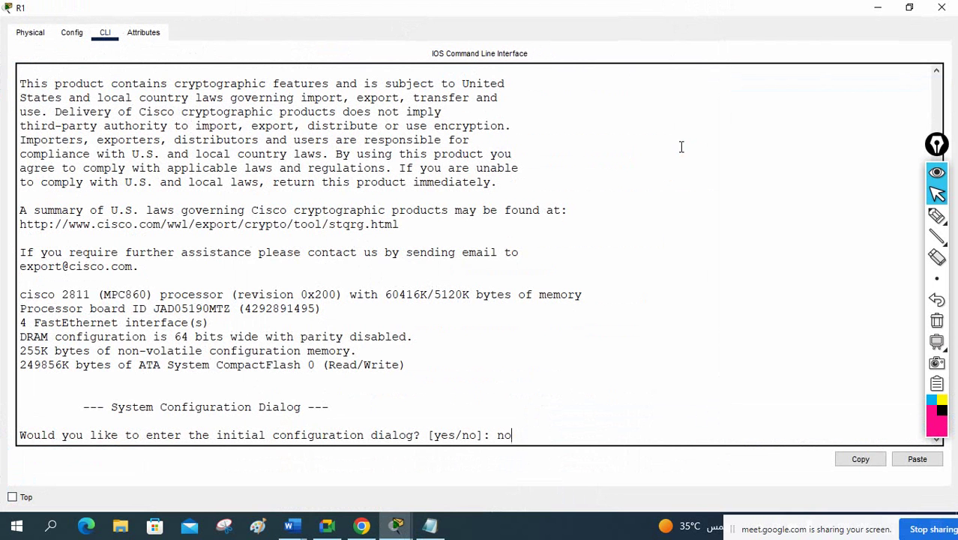
key(Return)
key(Return)
key(Return)
key(Return)
key(Return)
key(Return)
key(Return)
key(Return)
key(Return)
key(Return)
key(Return)
key(Return)
key(Return)
key(Return)
key(Return)
key(Return)
key(Return)
key(Return)
key(Return)
key(Return)
key(Return)
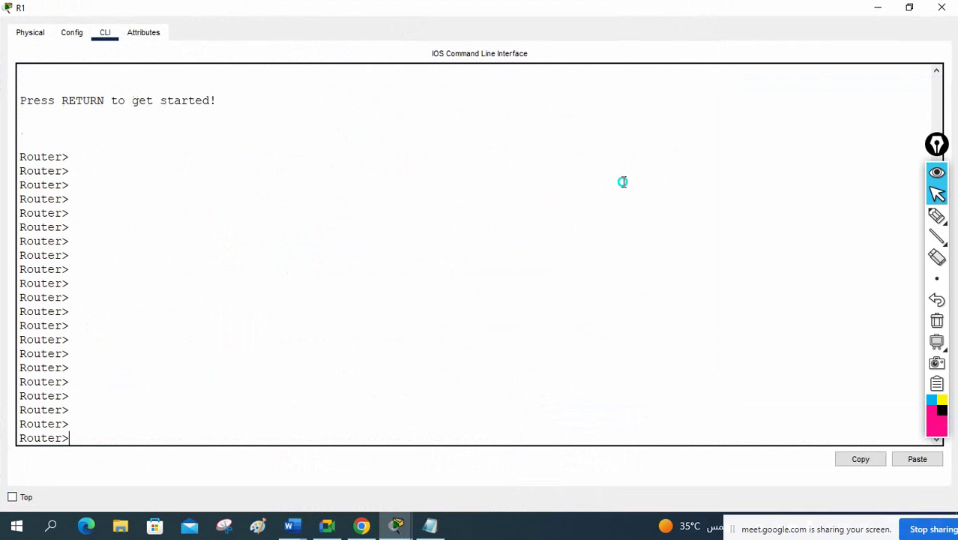
right_click(623, 183)
click(652, 207)
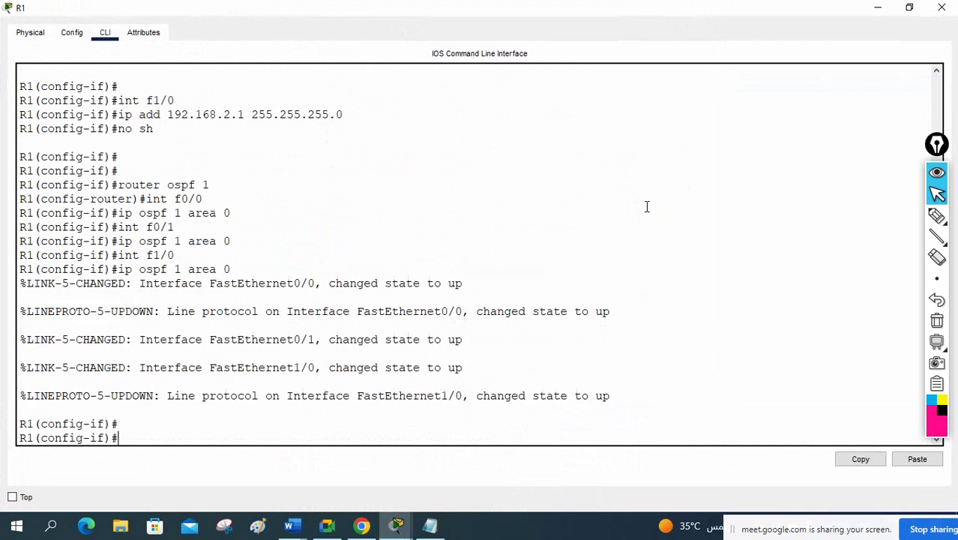
scroll(647, 206, up, 2)
key(Return)
key(Return)
key(Return)
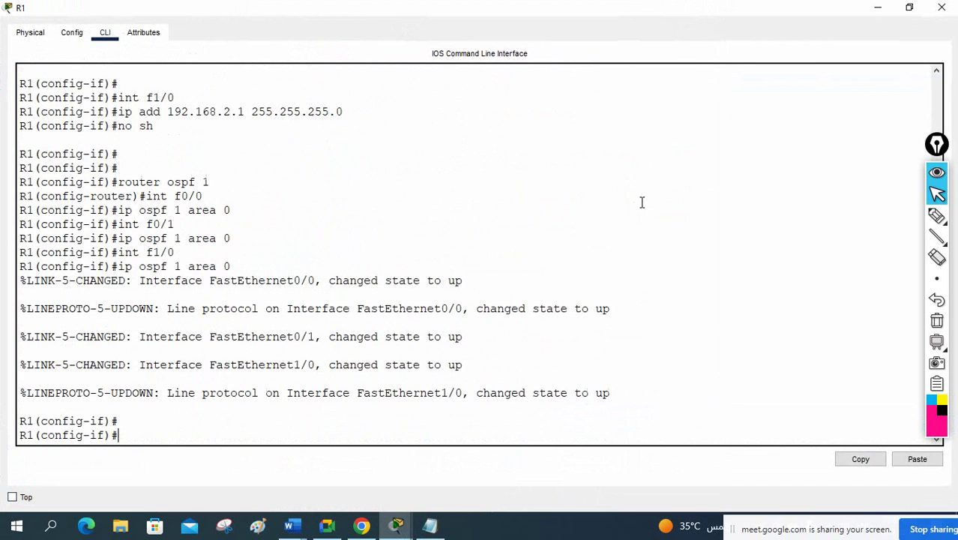
click(878, 7)
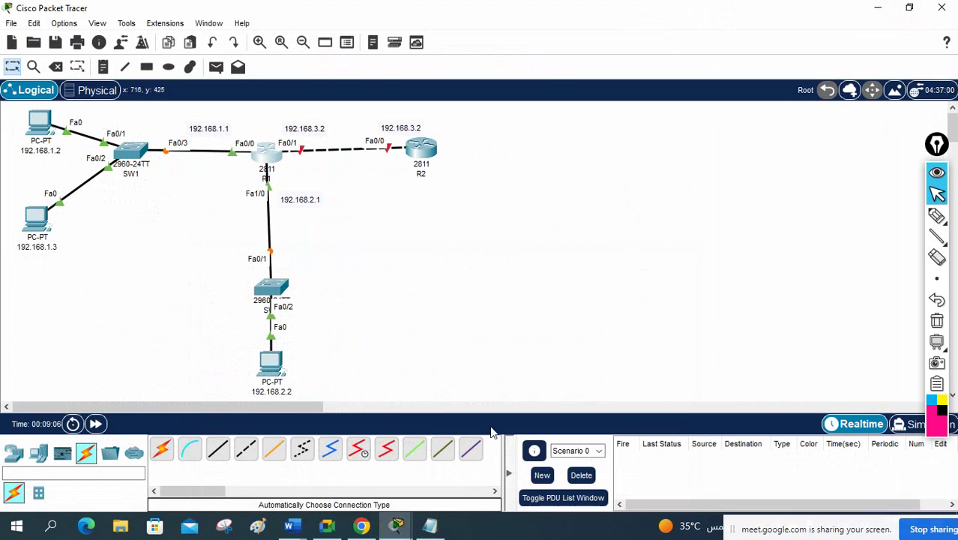
Step: Select the whole R2 configuration block in the Notepad script
click(431, 530)
scroll(480, 262, down, 7)
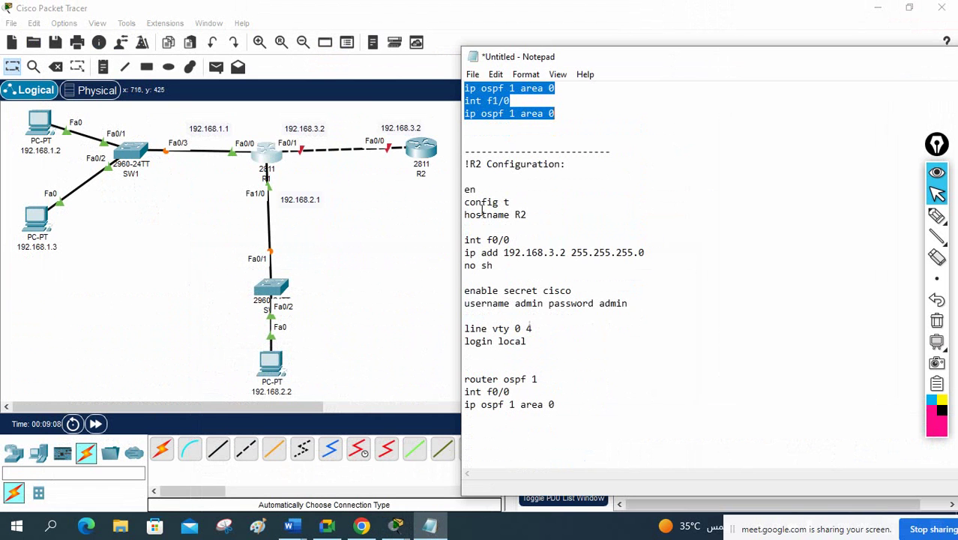
drag(465, 165, 607, 398)
key(ctrl+c)
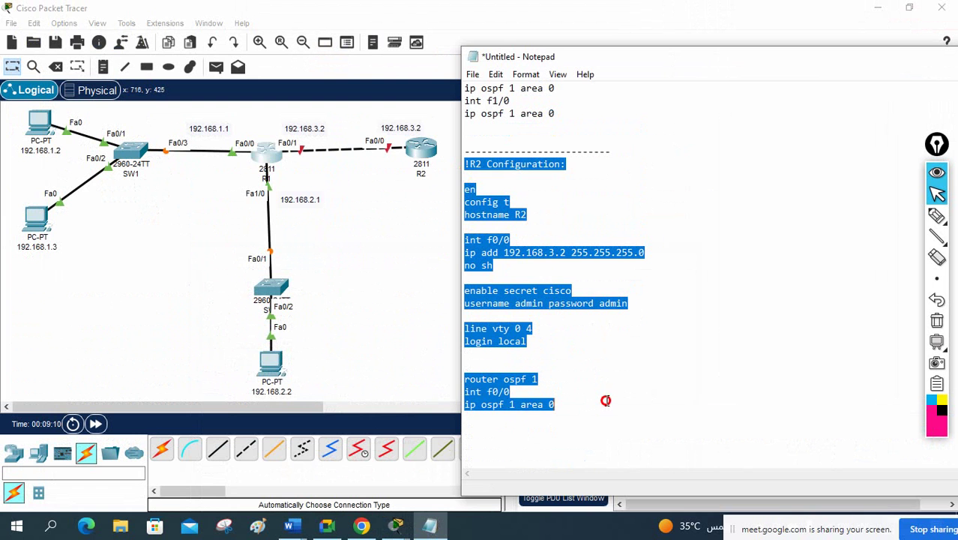
click(431, 529)
Step: Decline R2's setup dialog, paste the R2 script into its CLI, and exit configuration mode
click(422, 147)
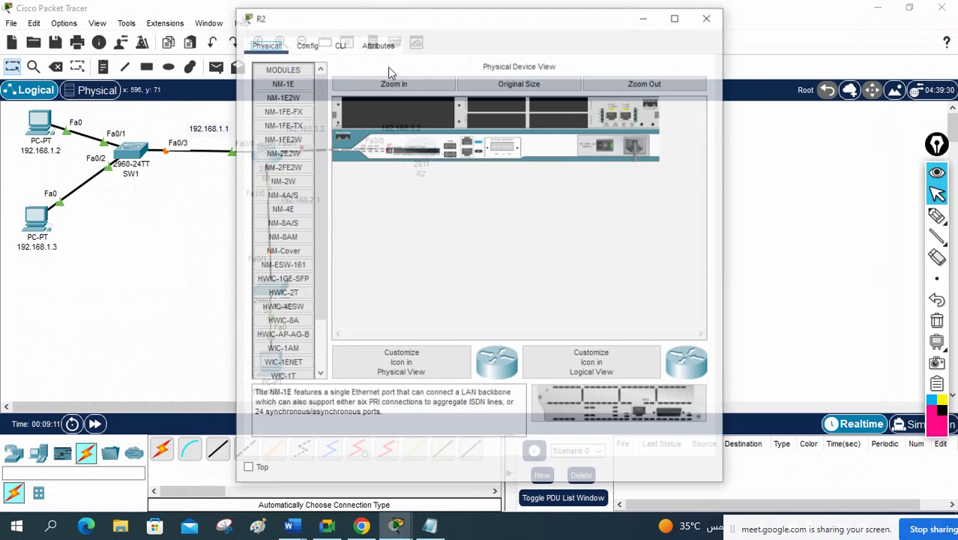
click(339, 43)
click(676, 16)
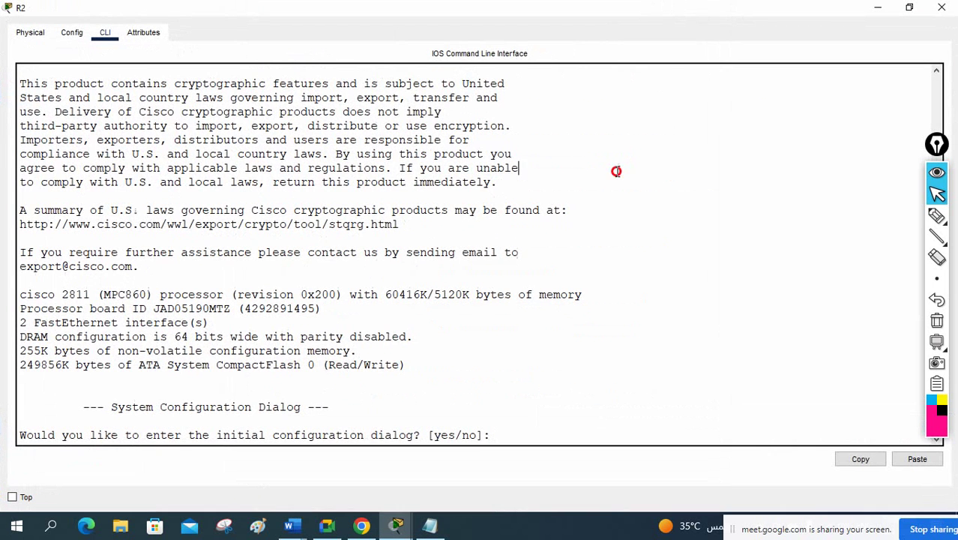
text(no)
key(Return)
key(Return)
key(Return)
key(Return)
key(Return)
key(Return)
key(Return)
key(Return)
key(Return)
key(Return)
key(Return)
key(Return)
key(Return)
key(Return)
key(Return)
key(Return)
key(Return)
key(Return)
key(Return)
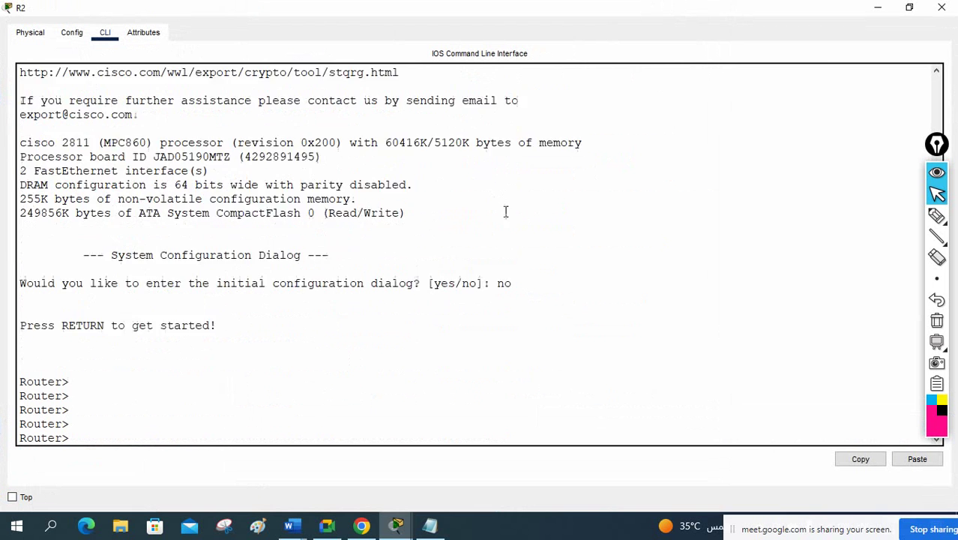
right_click(458, 227)
click(487, 249)
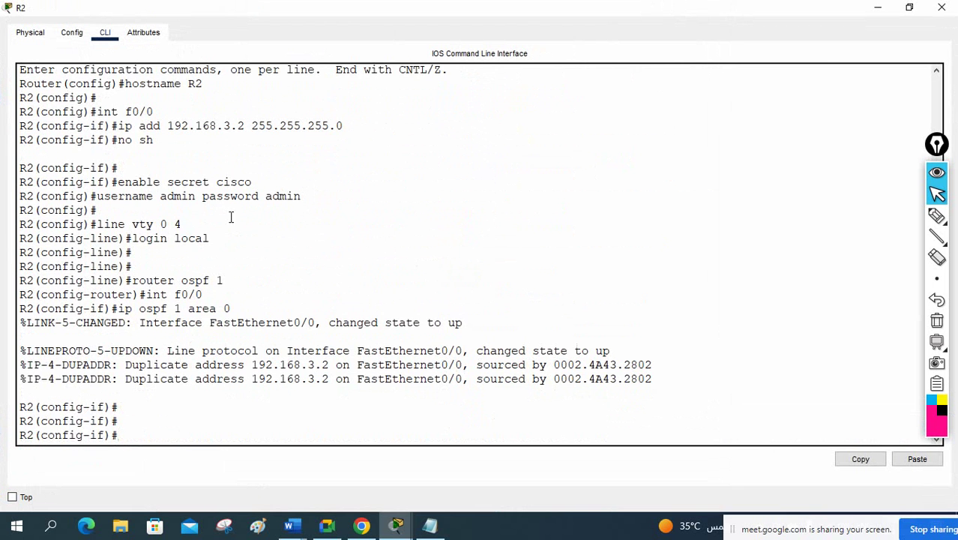
key(ctrl+z)
key(Return)
key(Return)
key(Return)
key(Return)
key(Return)
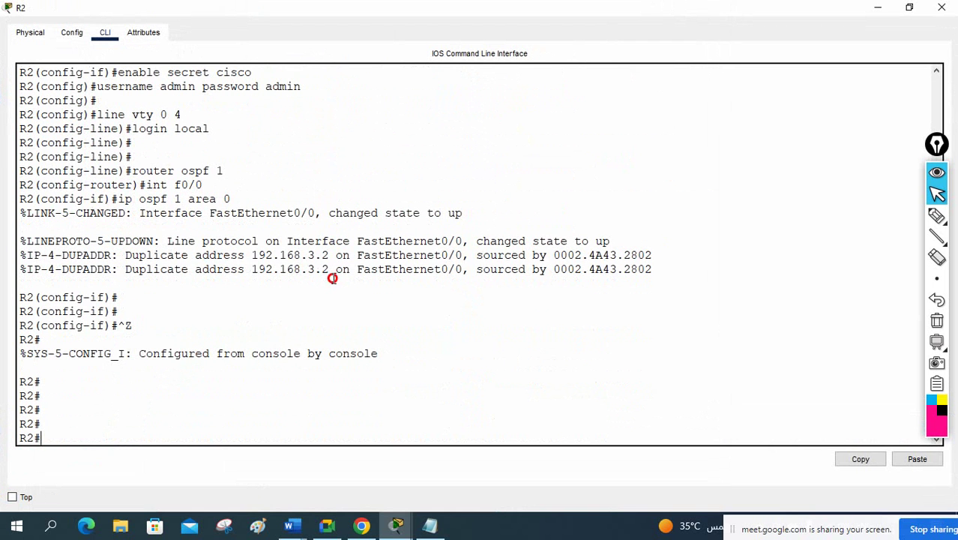
drag(329, 276, 237, 255)
scroll(285, 283, up, 4)
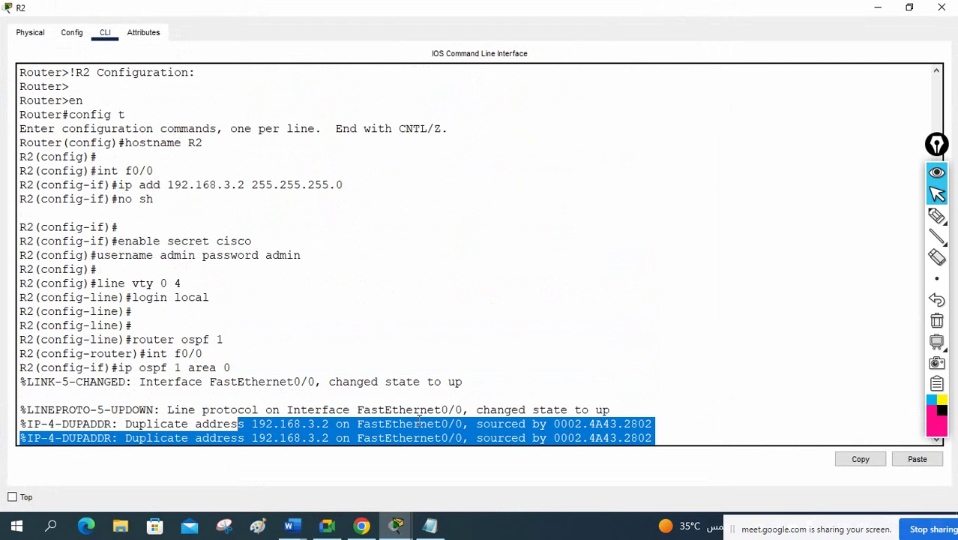
scroll(351, 352, up, 1)
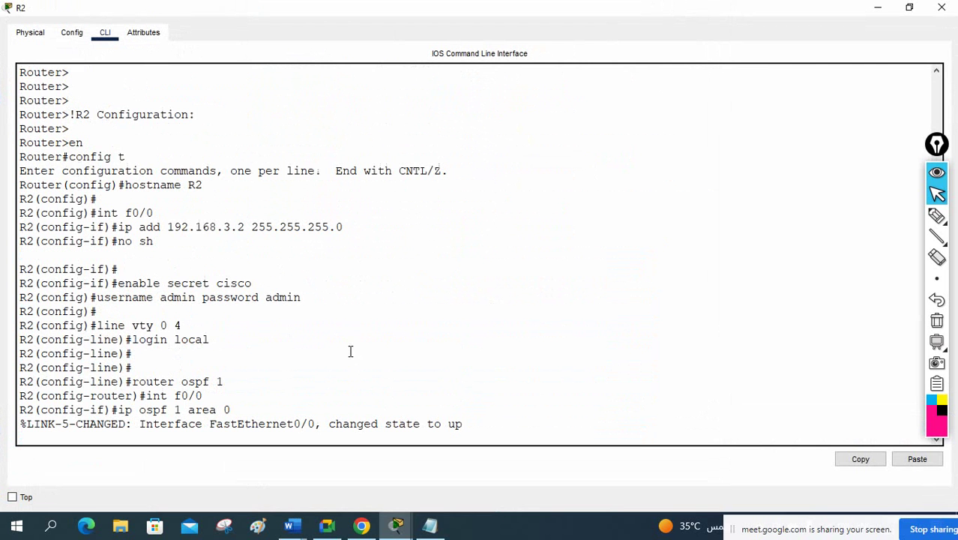
Step: In the Notepad script, change R1's Fa0/1 address from 192.168.3.2 to 192.168.3.1
click(430, 525)
scroll(559, 263, up, 6)
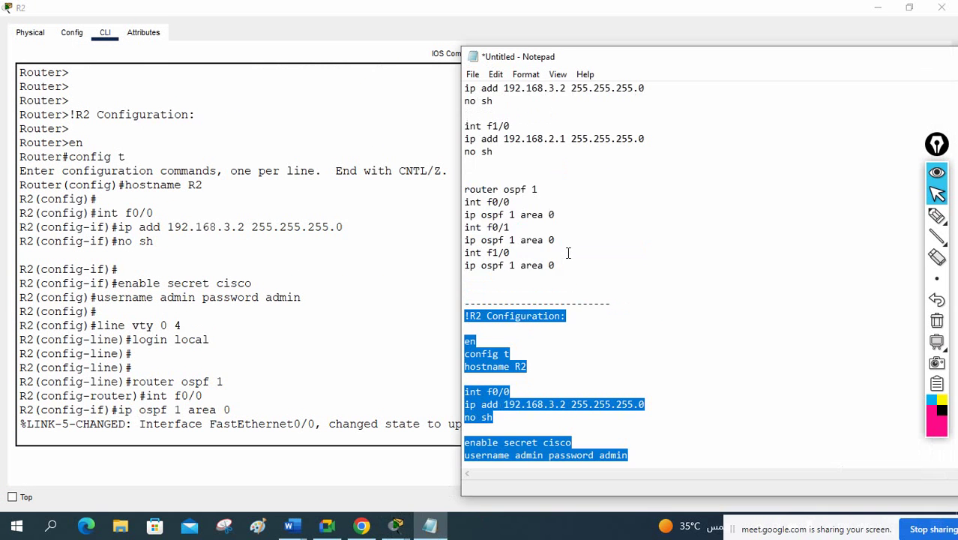
scroll(541, 161, up, 3)
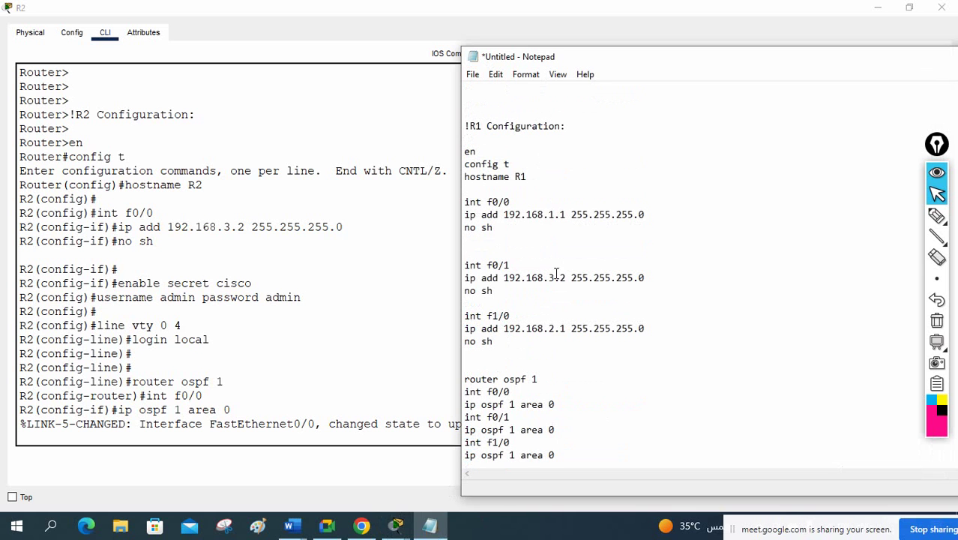
drag(567, 278, 559, 277)
text(1)
click(411, 227)
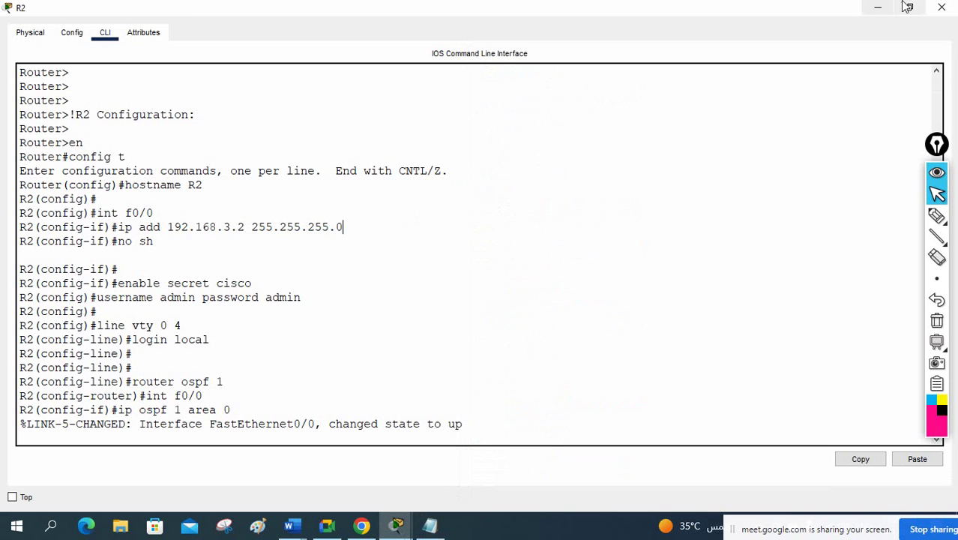
Step: Change the topology label beside R1 from 192.168.3.2 to 192.168.3.1
click(941, 9)
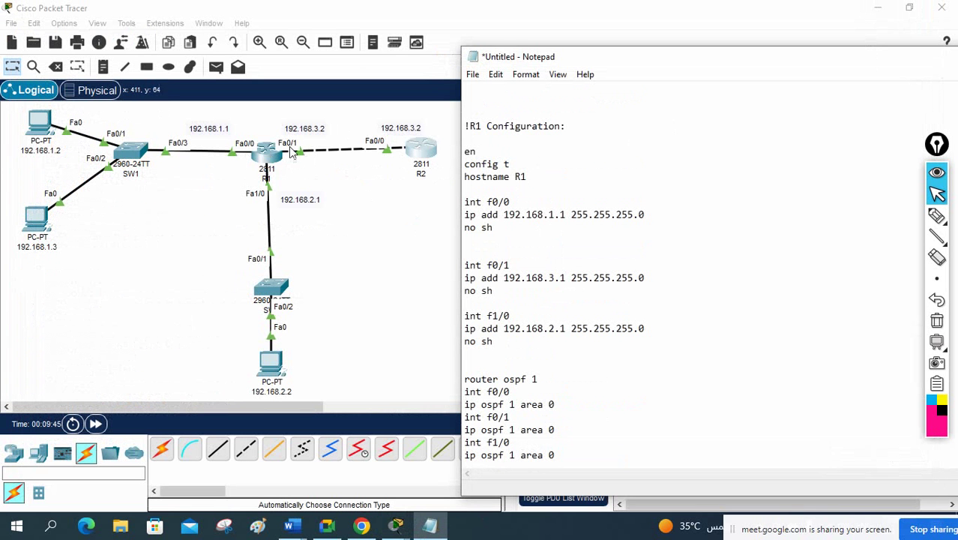
click(320, 129)
double_click(321, 129)
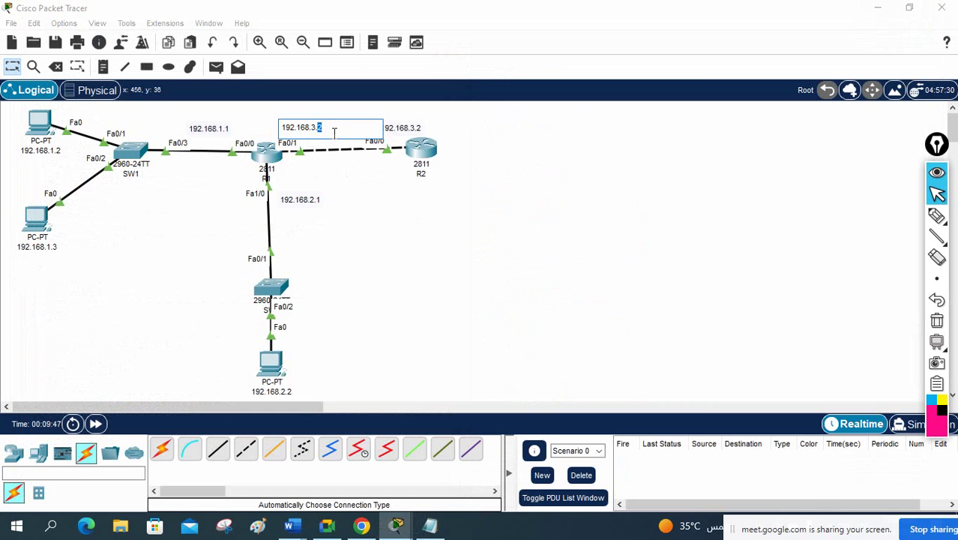
text(1)
Step: On R1, give Fa0/1 address 192.168.3.1 255.255.255.0 and bring it up with no shutdown
click(261, 154)
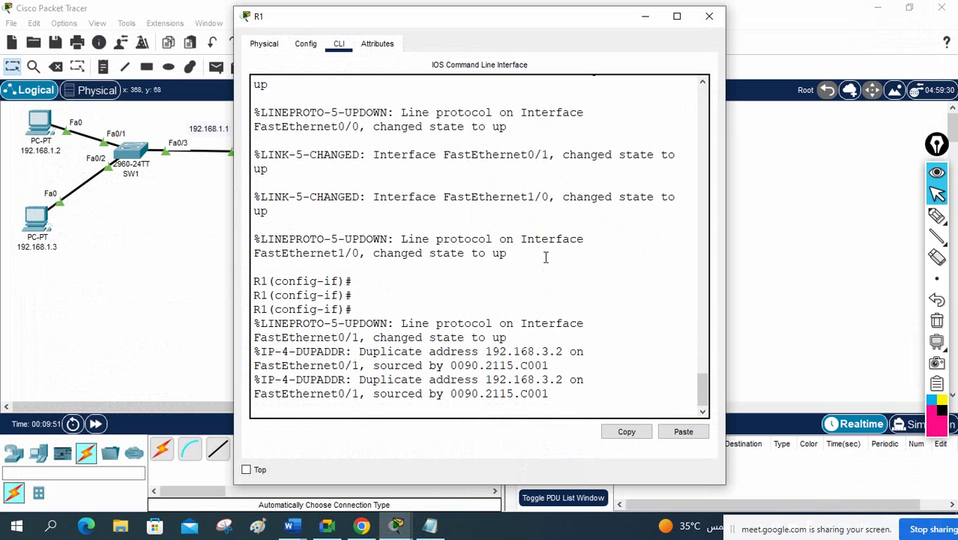
key(Return)
key(Return)
key(Return)
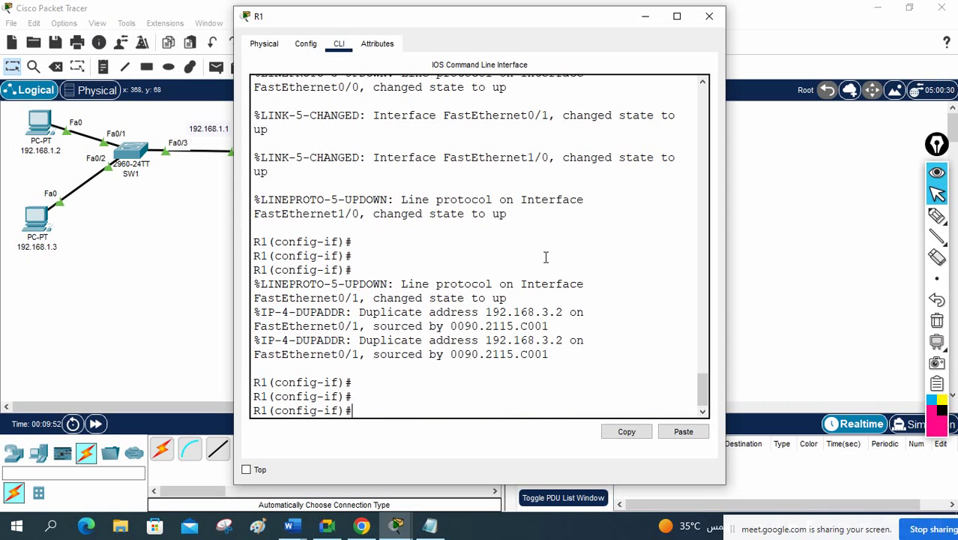
text(int)
drag(486, 22, 675, 42)
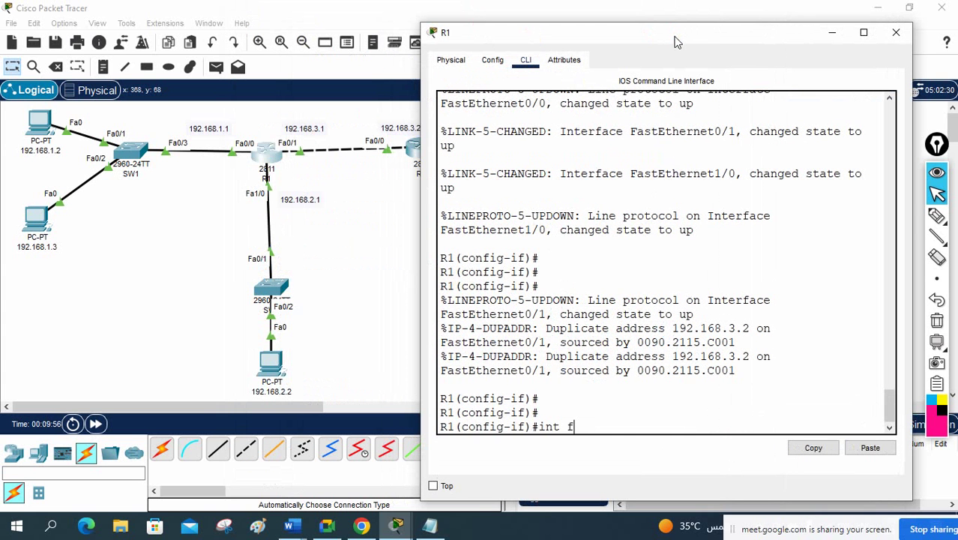
text(f0/1)
key(Return)
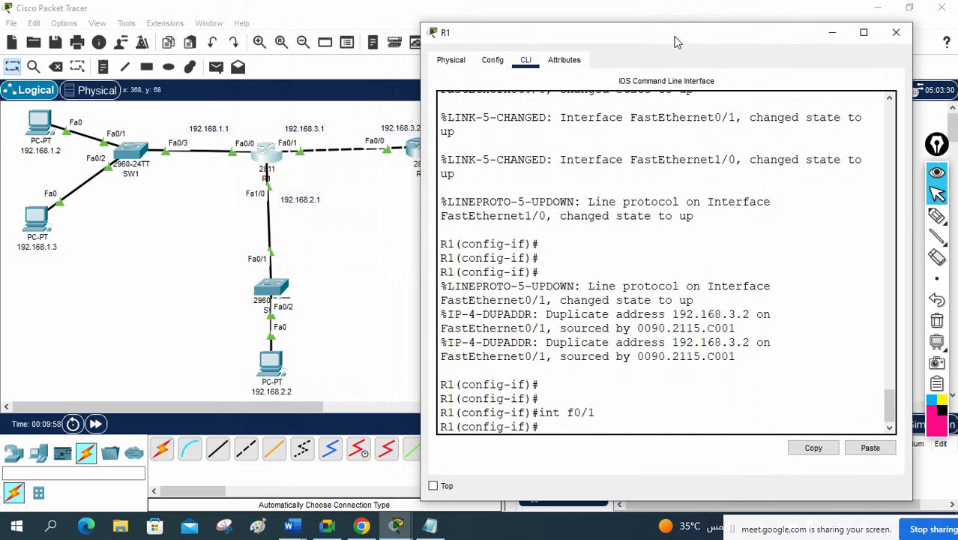
text(ip add 192.16)
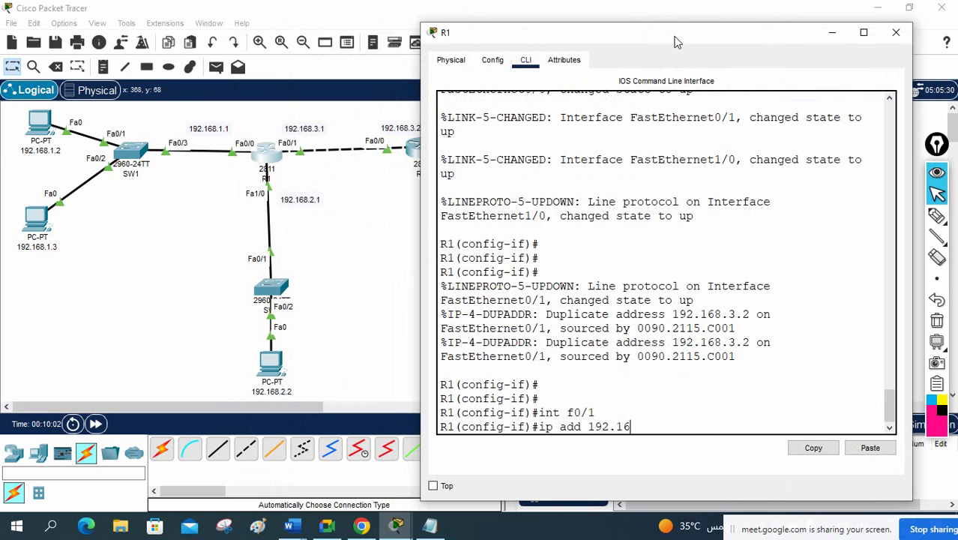
text(8.3.1 255.255.25)
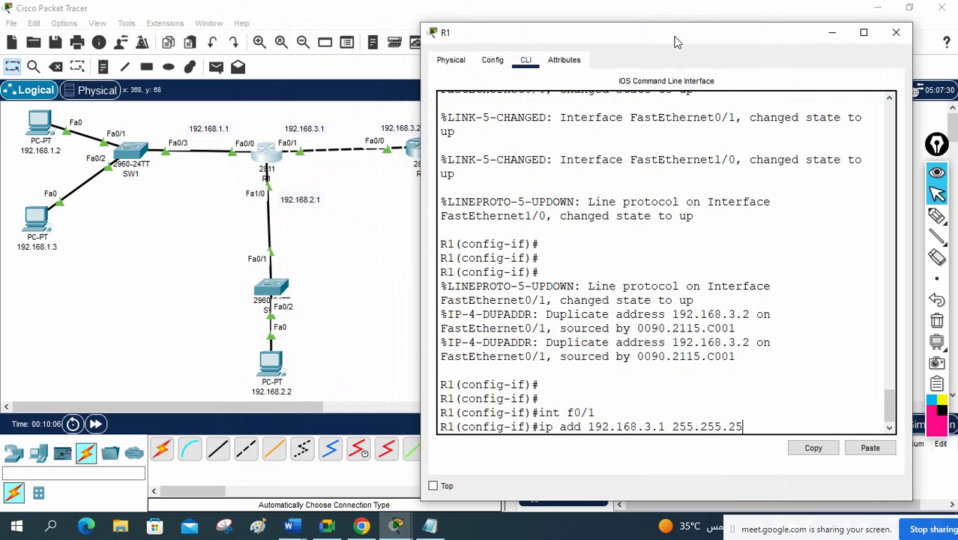
text(5.0)
key(Return)
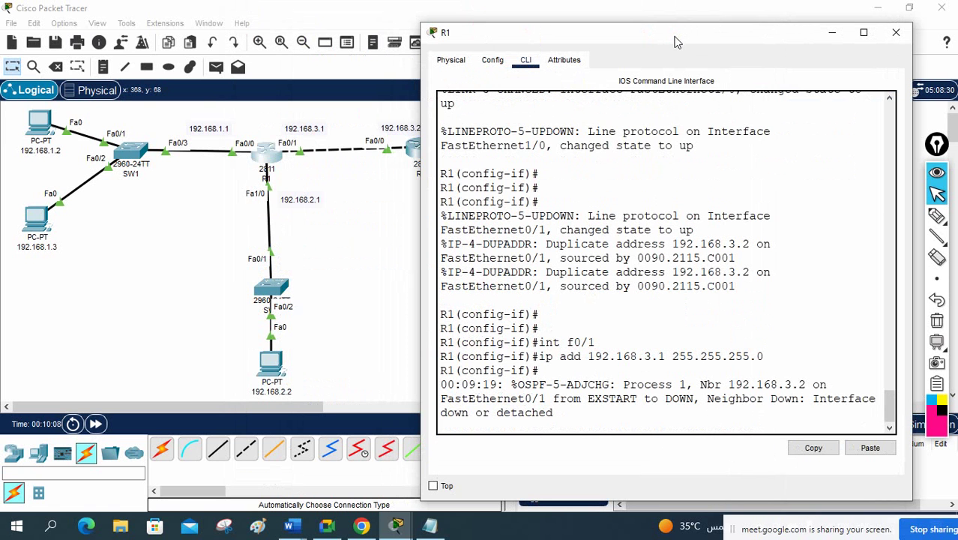
key(Return)
key(Return)
key(Return)
text(n sh)
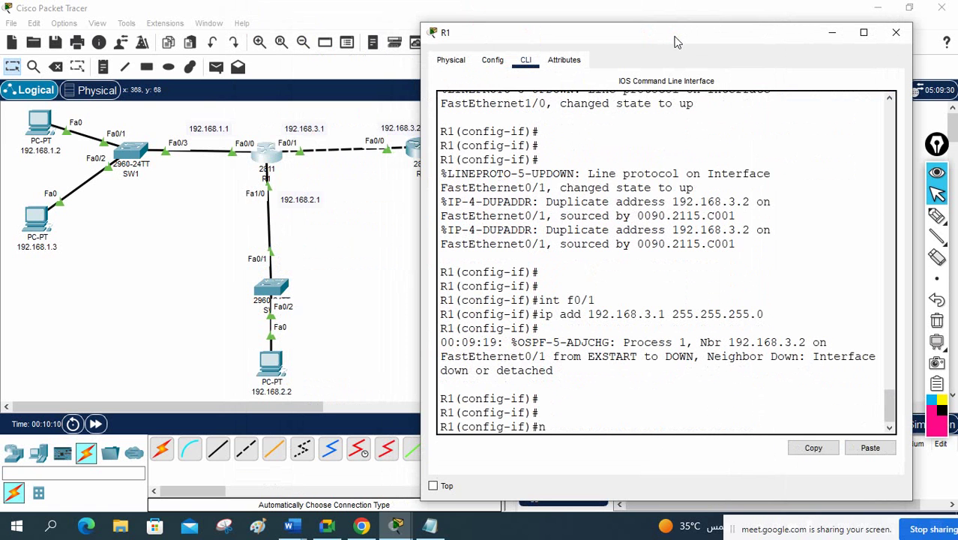
key(Return)
key(ctrl+z)
key(Return)
Step: Check R1's interfaces with 'sh ip int br' and save its configuration with 'wr'
key(Return)
key(Return)
text(sh)
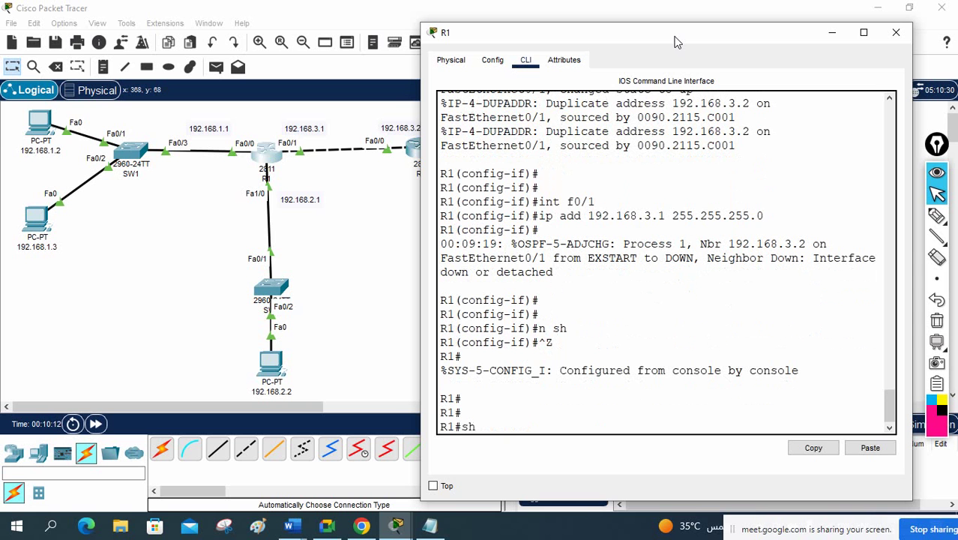
text( ip int br)
key(Return)
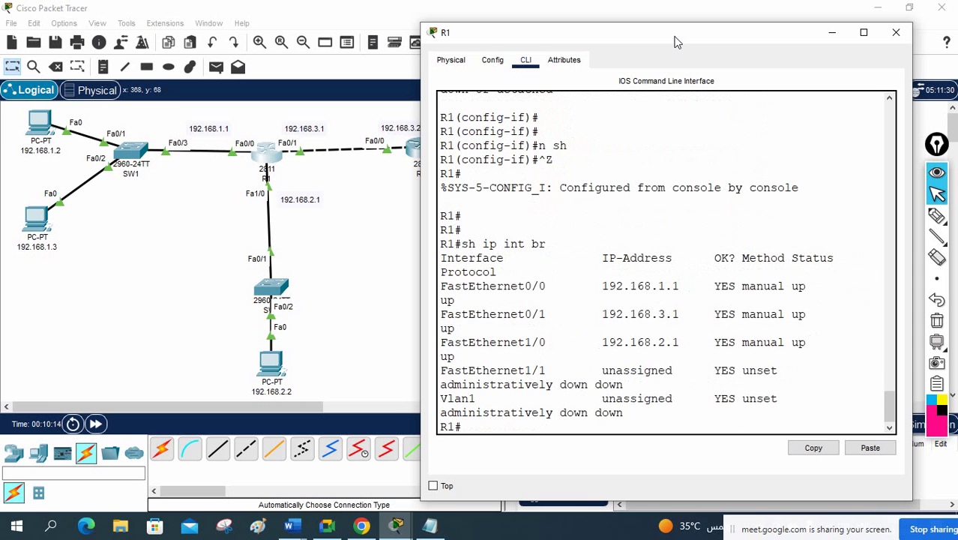
drag(421, 175, 161, 172)
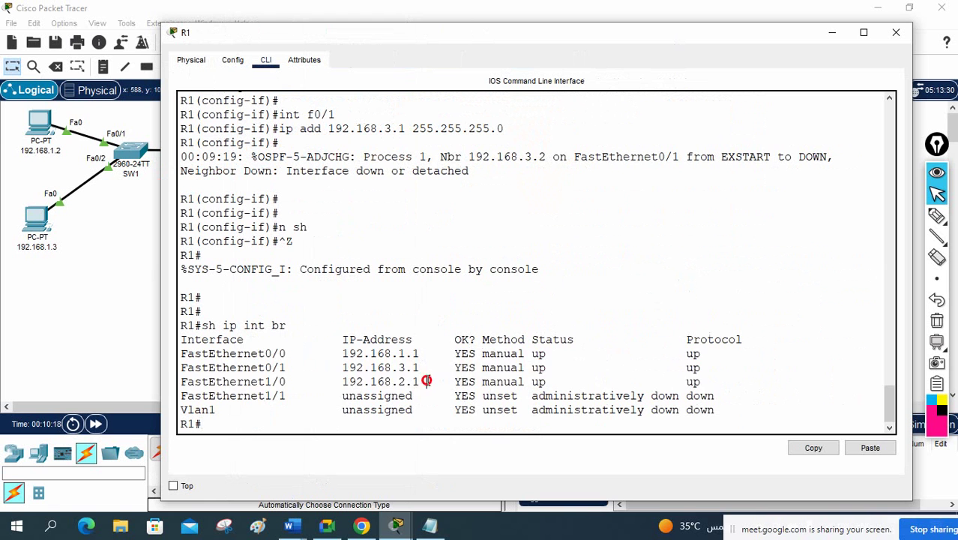
drag(425, 382, 230, 353)
click(694, 253)
text(wr)
key(Return)
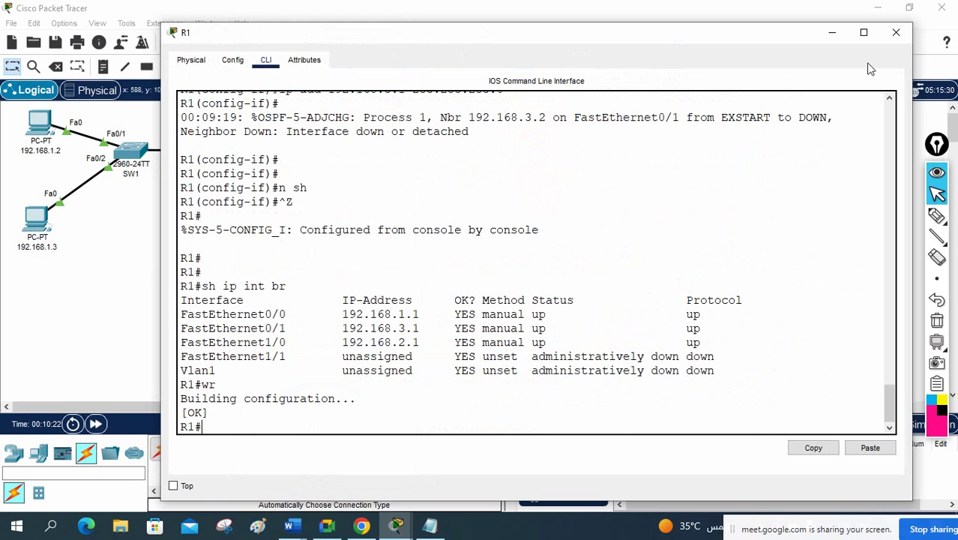
click(896, 33)
Step: Save R2's configuration with 'wr', then run 'sh ip int br' to confirm Fa0/0 at 192.168.3.2
click(417, 155)
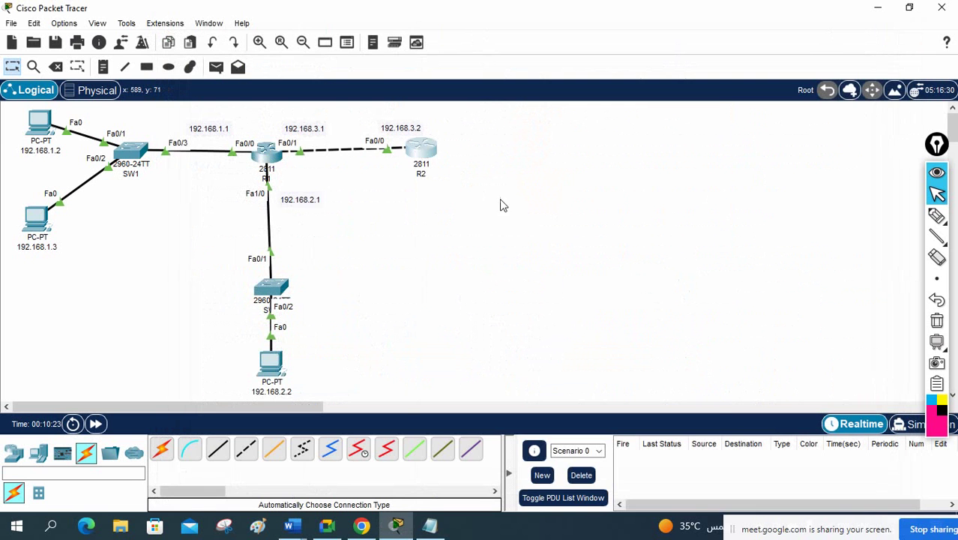
text(wr)
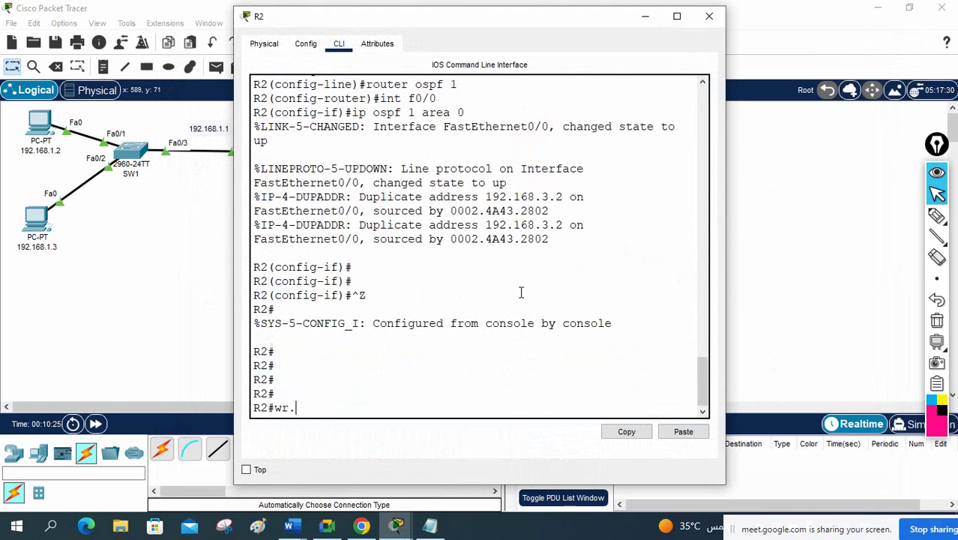
key(Return)
text(sh )
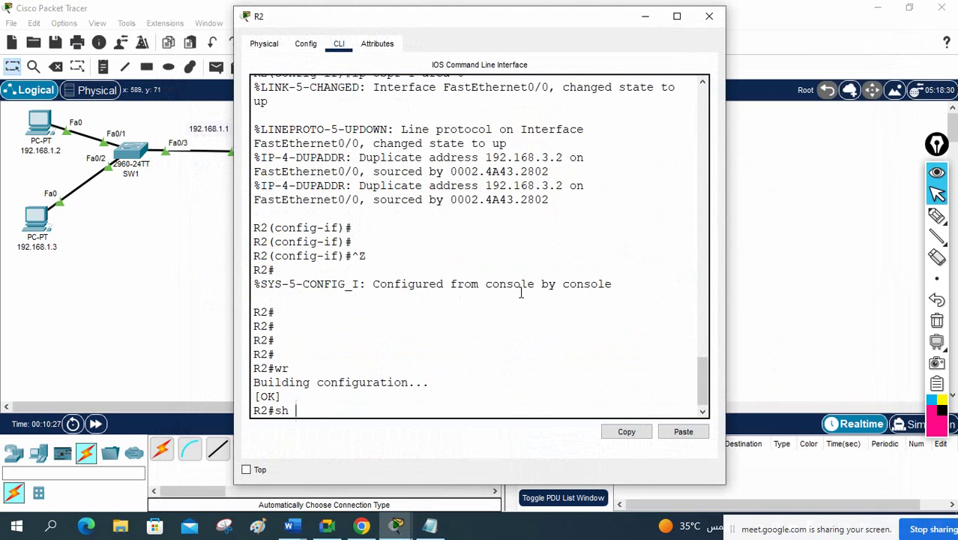
text(ip int br)
key(Return)
key(Return)
key(Return)
key(Return)
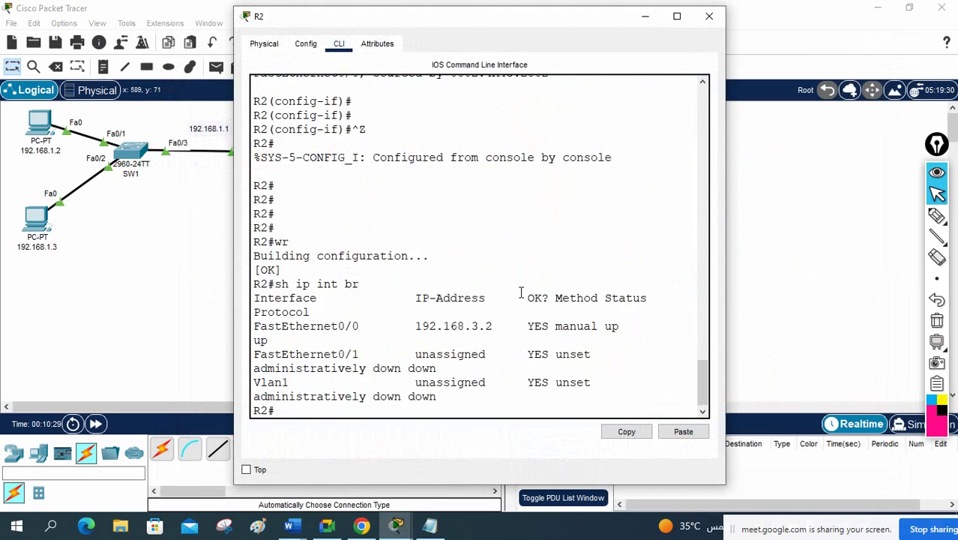
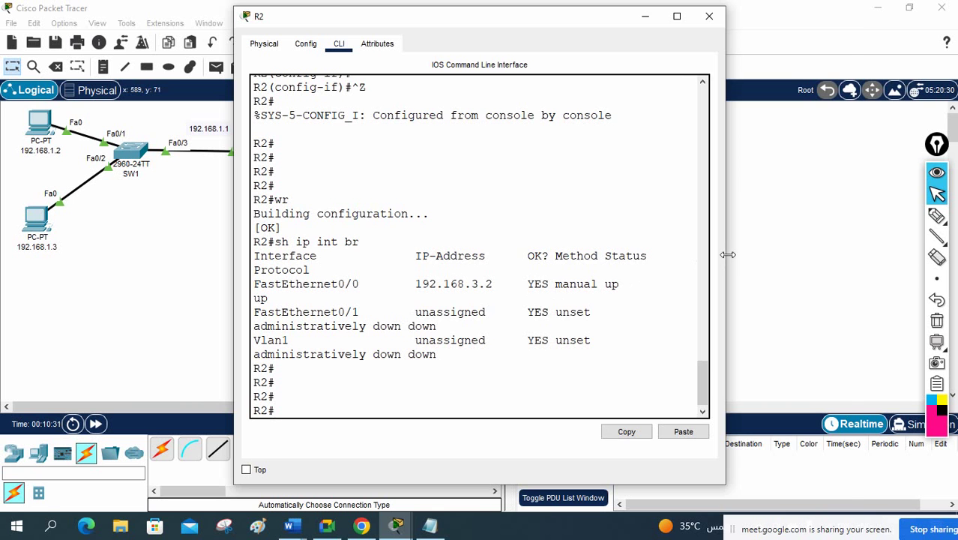
Step: Widen R2's terminal and run 'show ip route ospf' to look for OSPF routes
drag(726, 255, 849, 281)
click(717, 316)
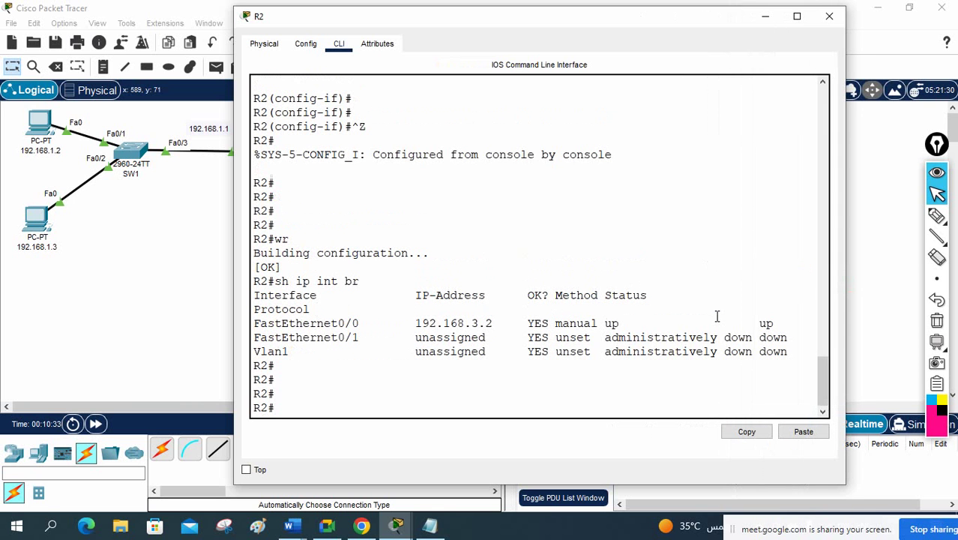
text(sh ip rou)
key(Tab)
text(os)
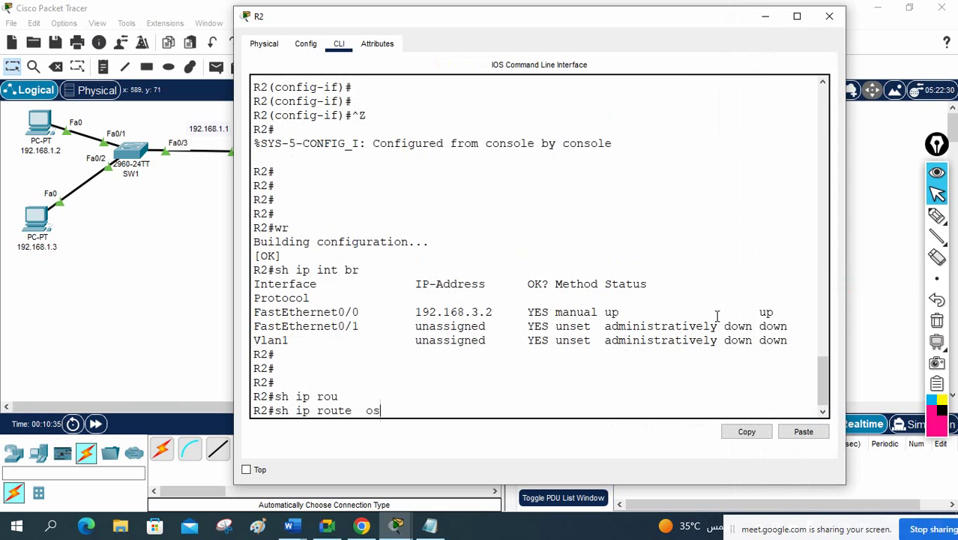
text(p)
key(Tab)
key(Return)
key(Return)
key(Return)
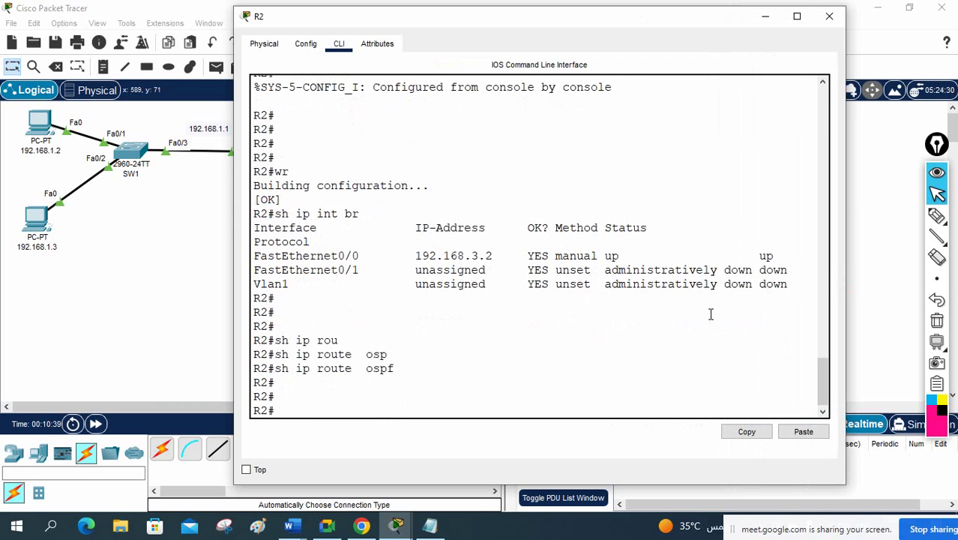
scroll(618, 195, up, 2)
scroll(618, 194, down, 2)
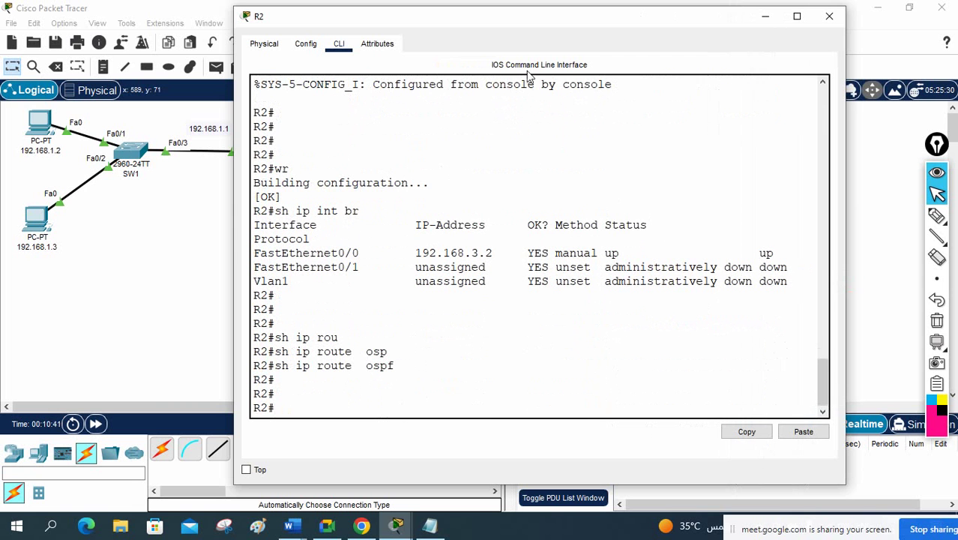
Step: Reposition and widen R2's terminal, then rerun 'show ip route ospf'
drag(495, 24, 679, 50)
drag(674, 28, 674, 25)
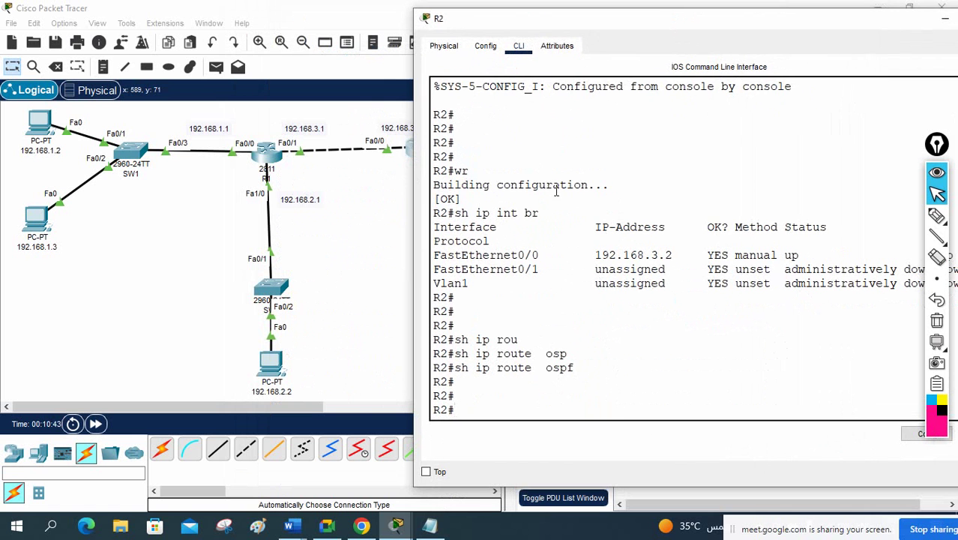
scroll(626, 373, up, 2)
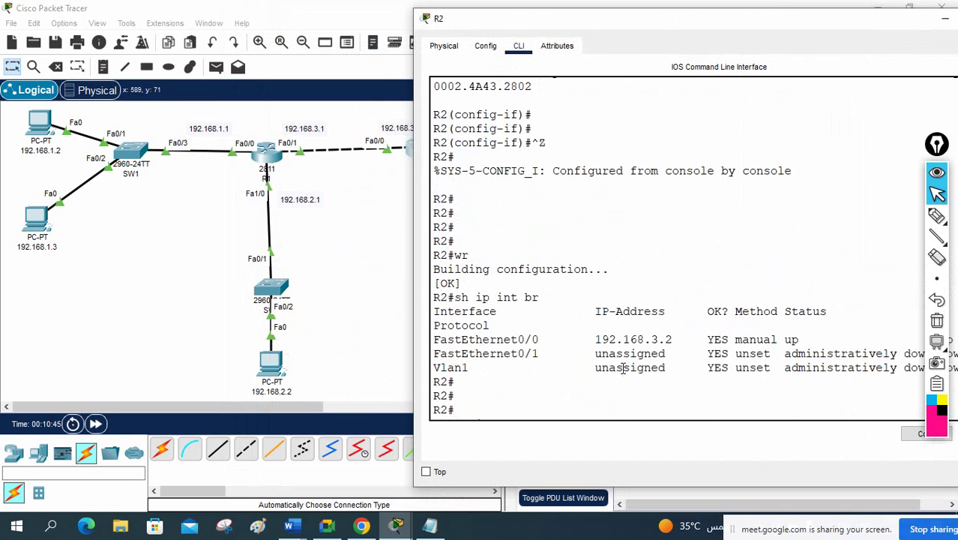
scroll(623, 362, down, 2)
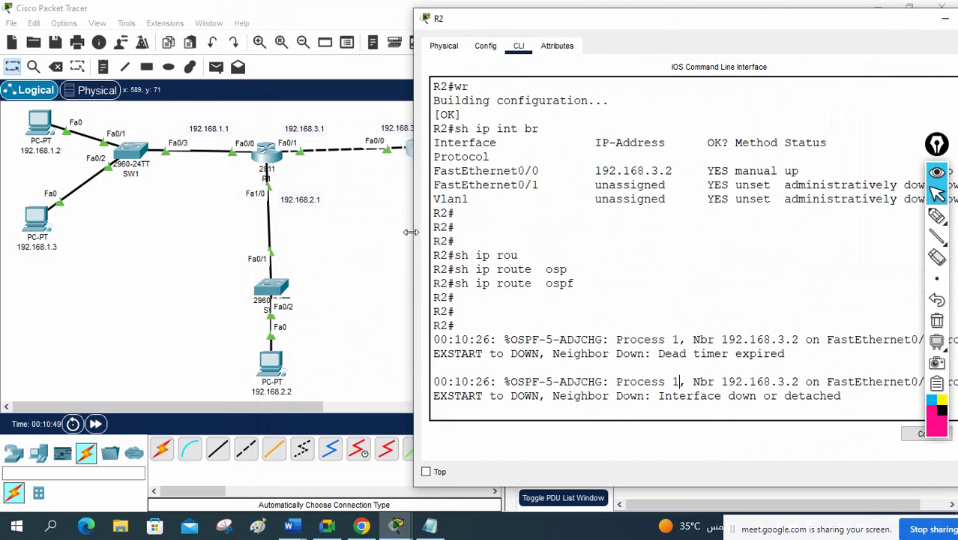
drag(414, 234, 323, 233)
key(Return)
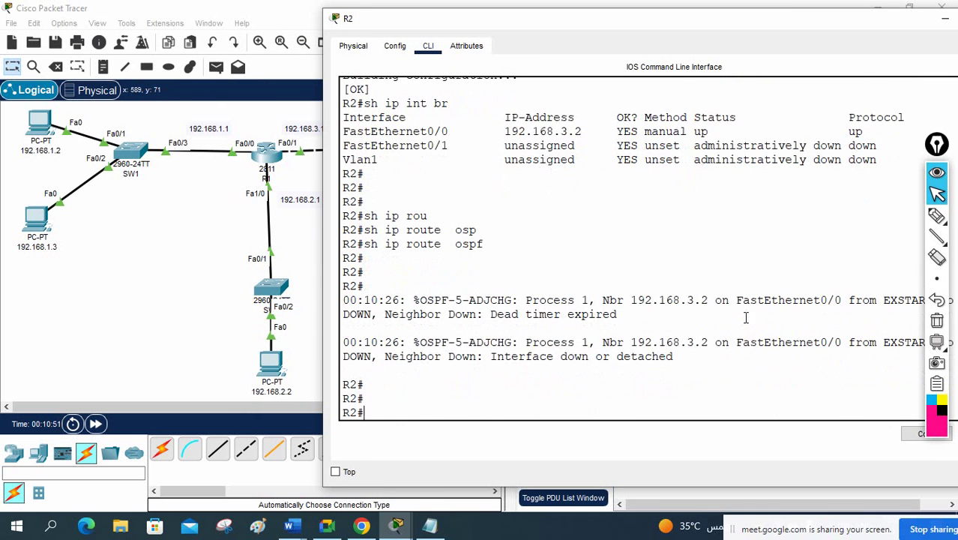
key(Up)
key(Return)
Step: Display R2's full routing table with 'show ip route', then query OSPF routes again
key(Return)
key(Return)
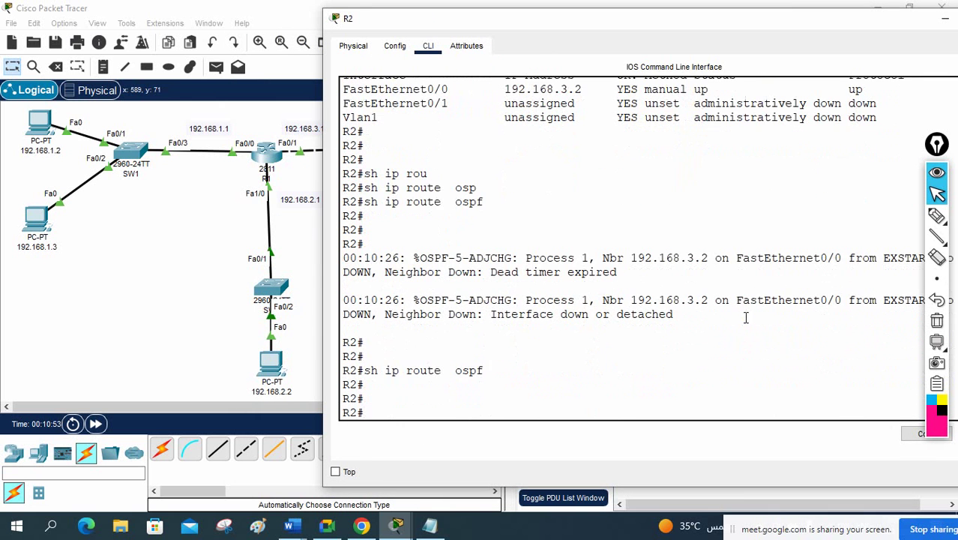
key(Up)
key(Return)
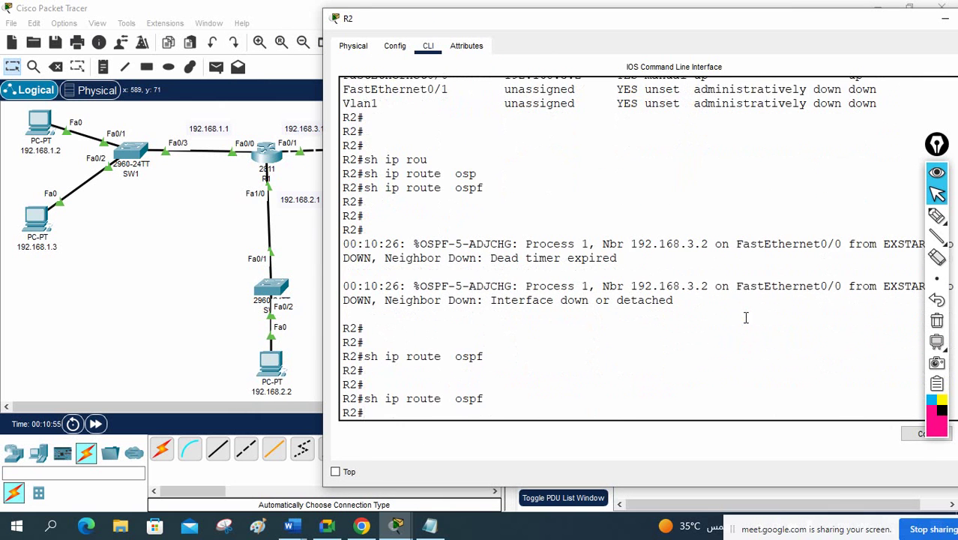
text(sh ip rou)
key(Tab)
key(Return)
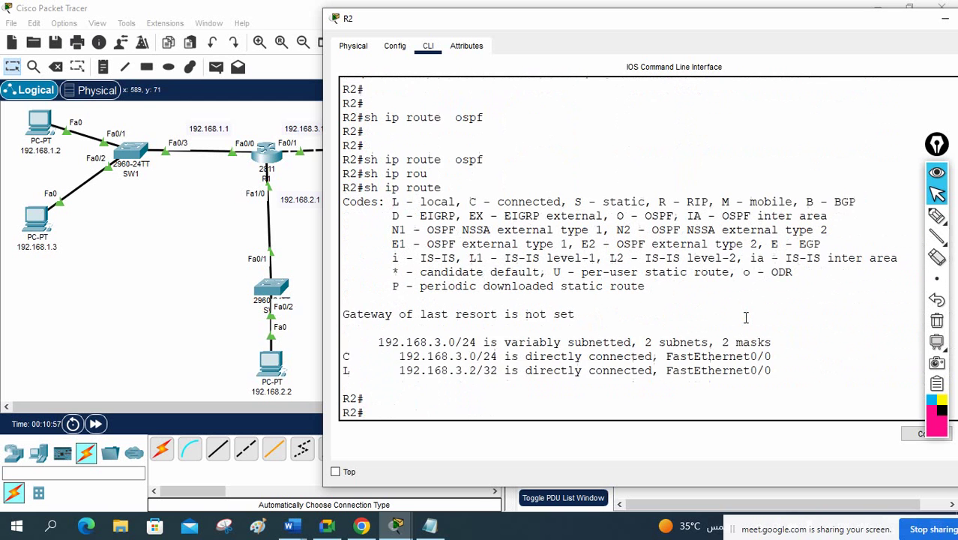
key(Return)
key(Return)
key(Return)
text(sh ip rou)
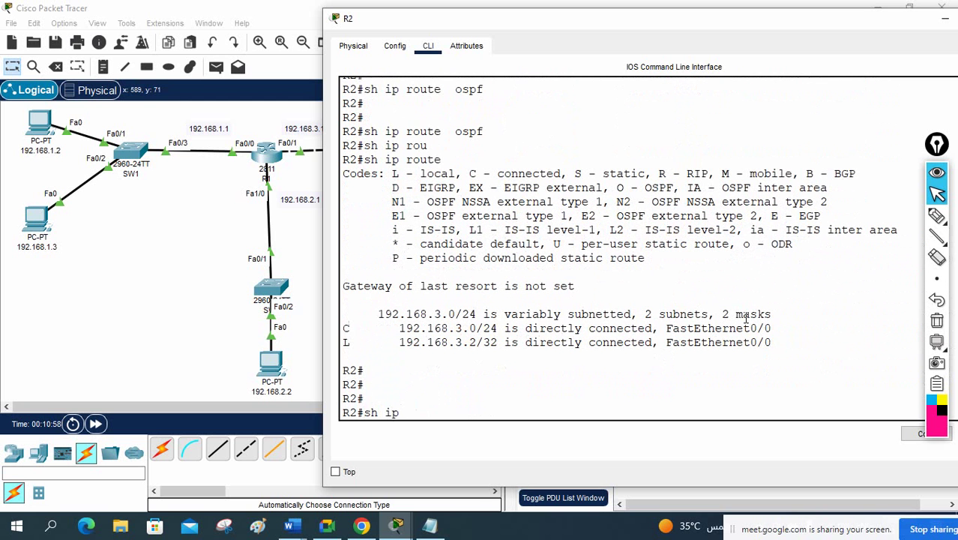
key(Tab)
key(Return)
text(s)
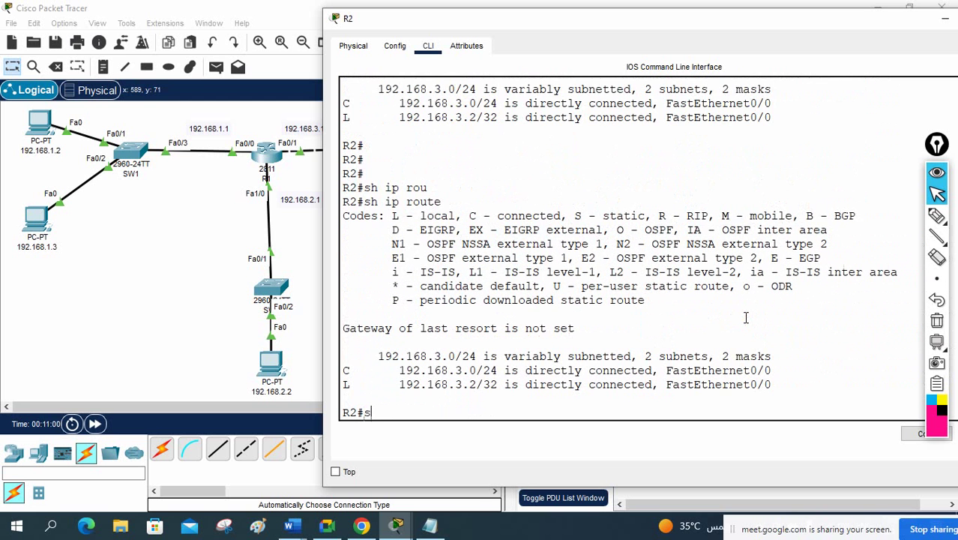
text(h ip rou)
key(Tab)
text(o)
key(Tab)
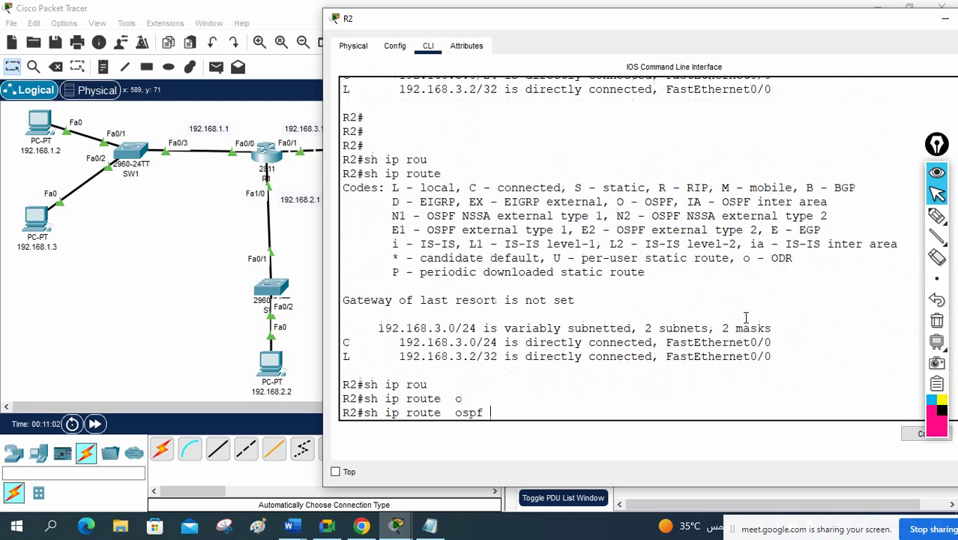
key(Return)
key(Return)
key(Return)
key(Return)
Step: List R2's OSPF neighbors with 'show ip ospf neighbor'
text(sh)
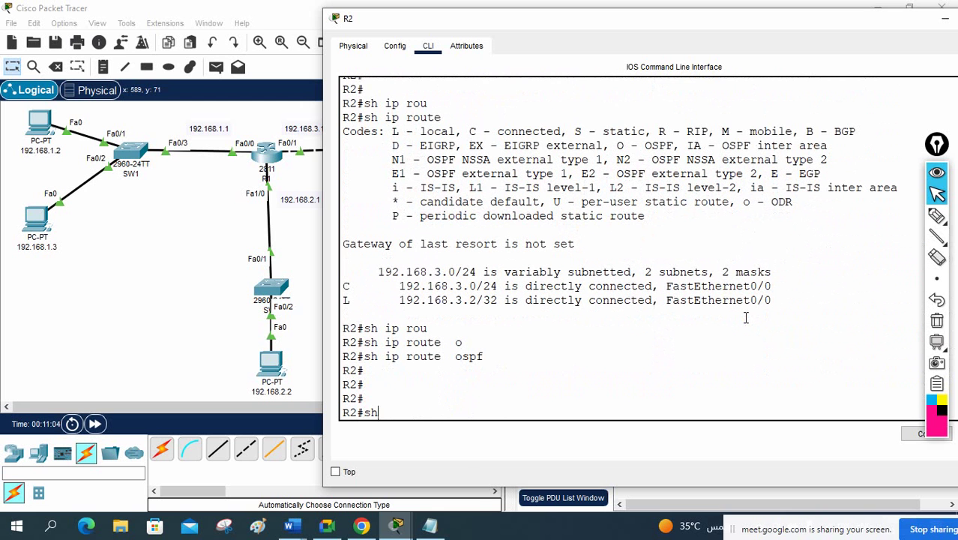
text( ip o)
key(Tab)
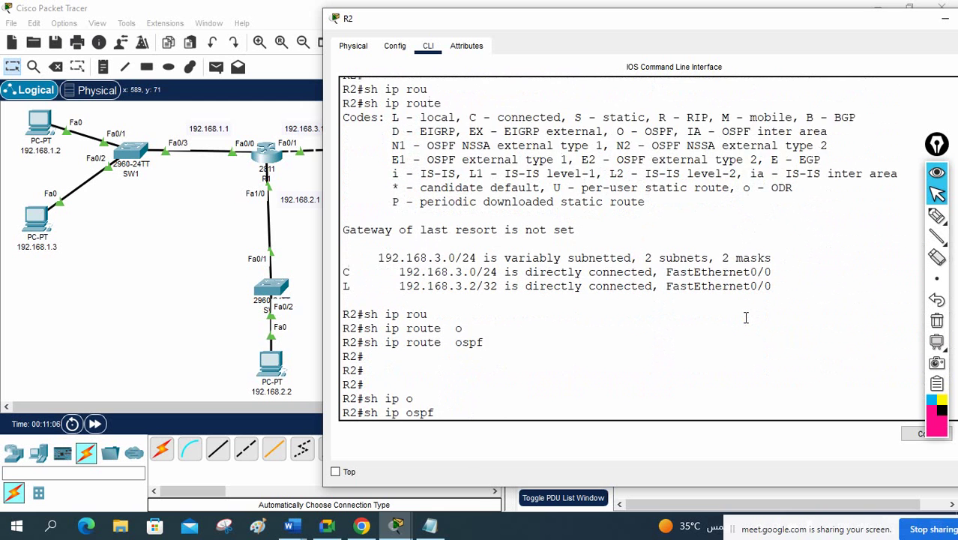
text(ne)
key(Tab)
key(Return)
key(Return)
key(Return)
key(Return)
key(Return)
key(Return)
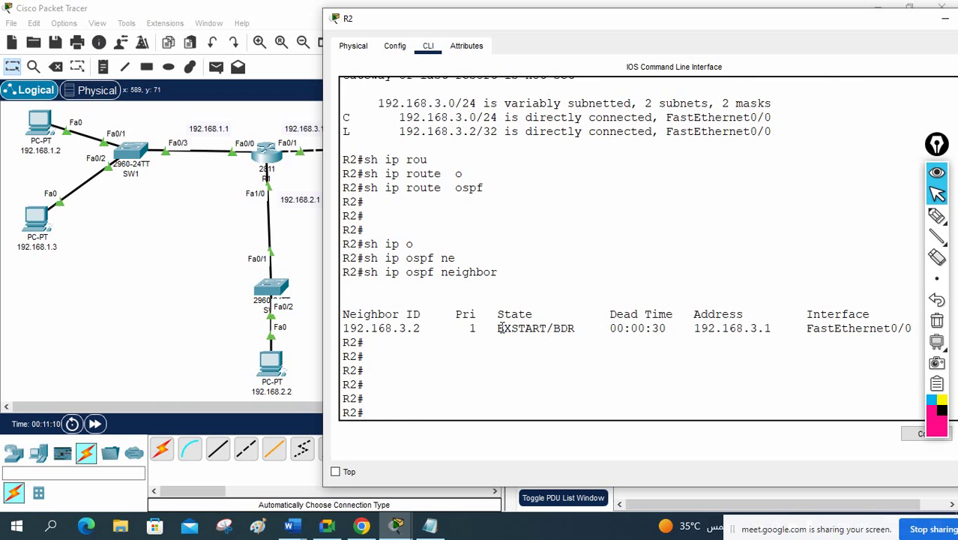
Step: Highlight the EXSTART neighbor state, then rerun R2's neighbor listing and OSPF route query
drag(485, 328, 553, 328)
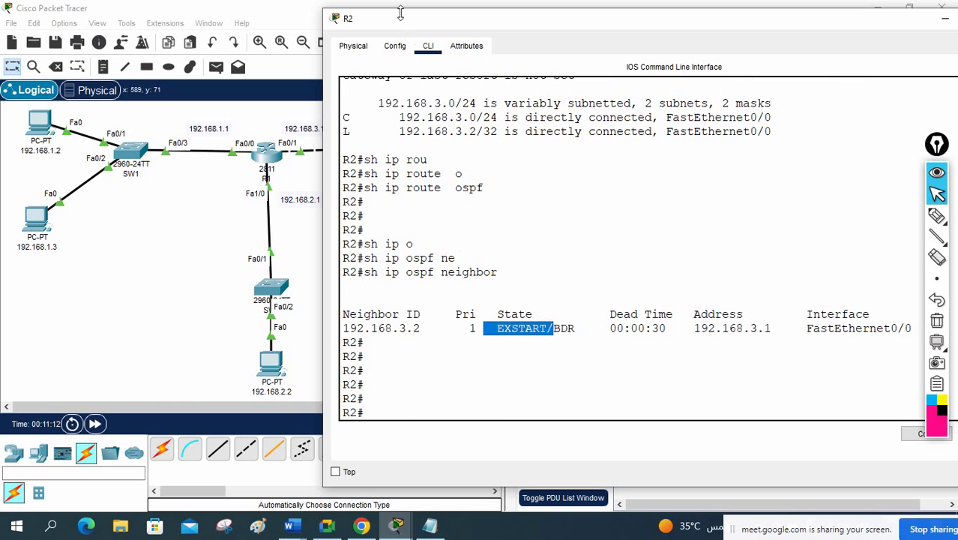
drag(401, 19, 442, 32)
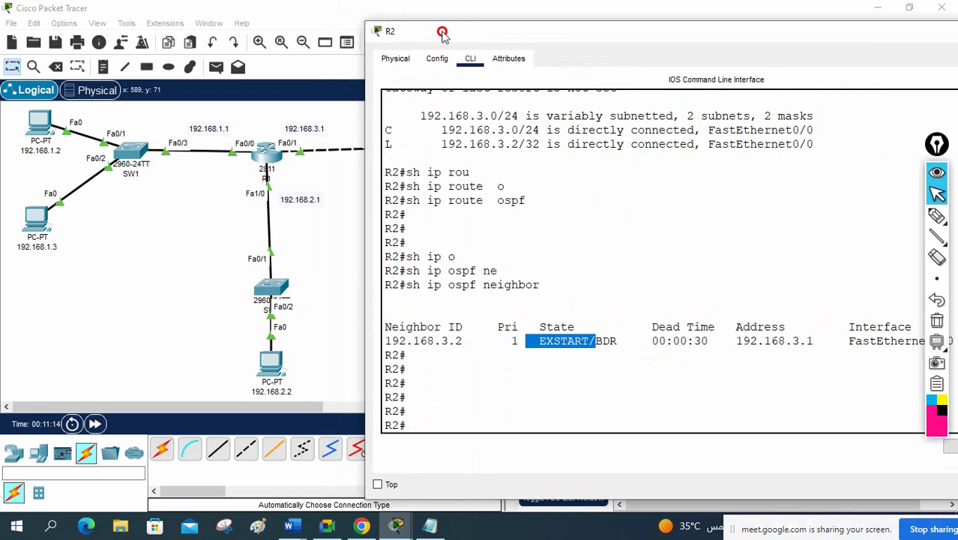
click(585, 251)
key(Up)
key(Return)
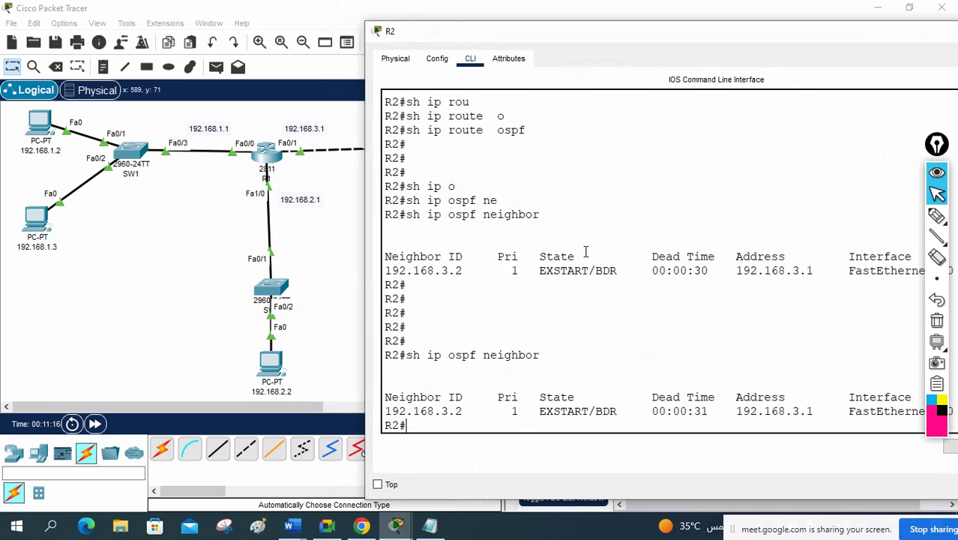
key(Up)
key(Up)
key(Up)
key(Up)
key(Up)
text(3)
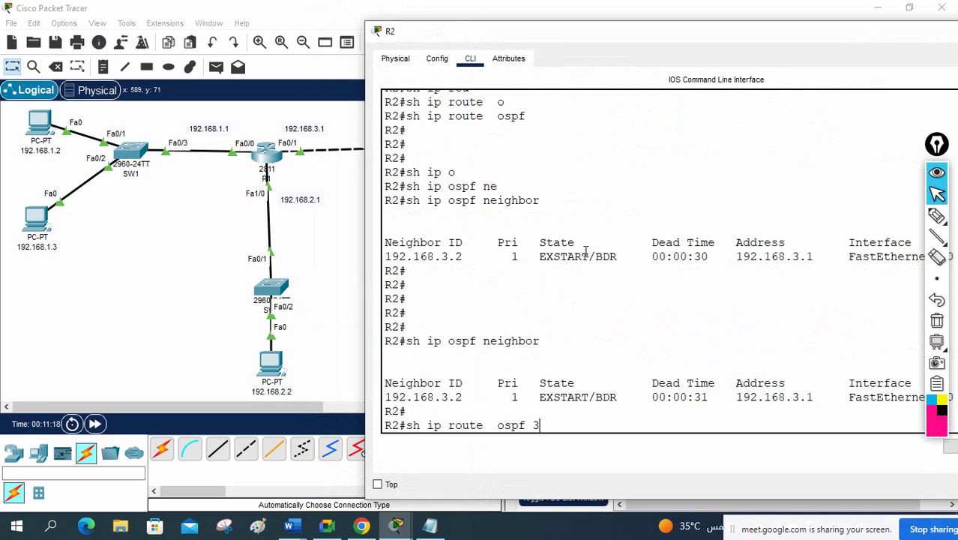
key(BackSpace)
key(BackSpace)
key(Return)
key(Return)
key(Return)
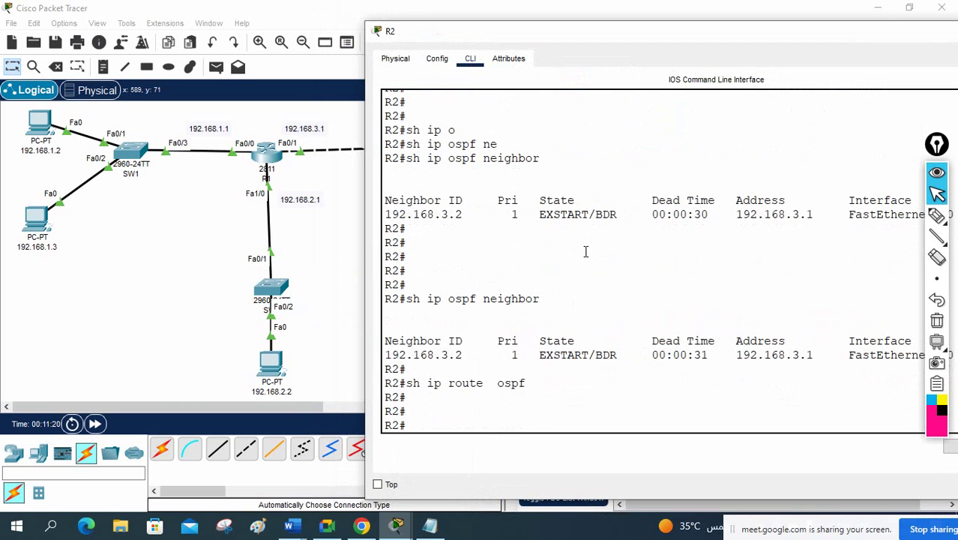
Step: Close R2's terminal and fast-forward the simulation time
drag(449, 26, 258, 33)
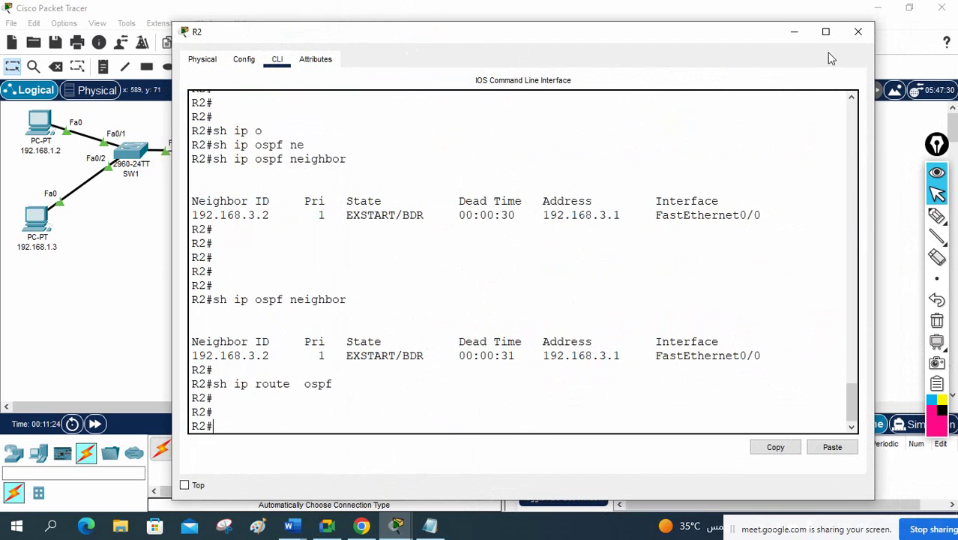
click(859, 30)
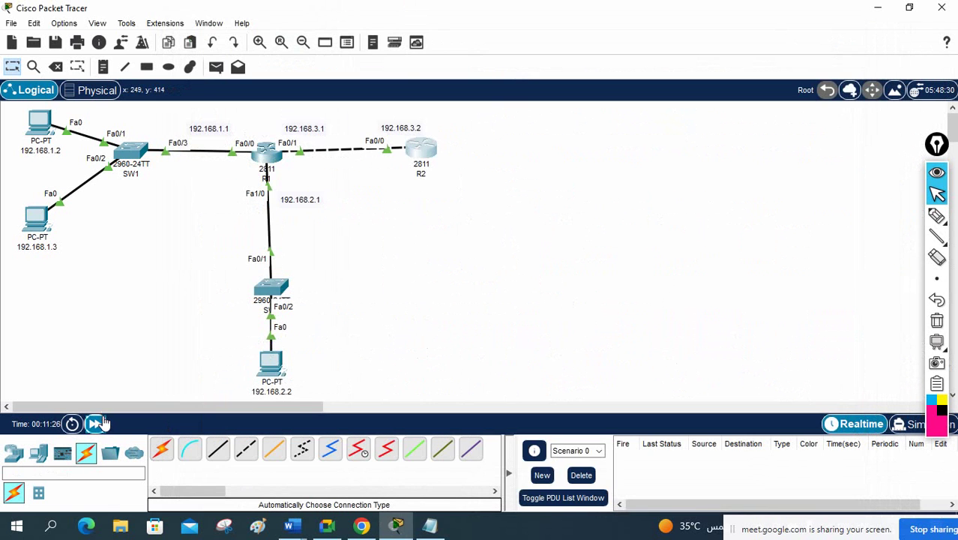
click(97, 424)
Step: Reopen R2's CLI and display its full routing table with 'show ip route'
click(424, 150)
click(613, 309)
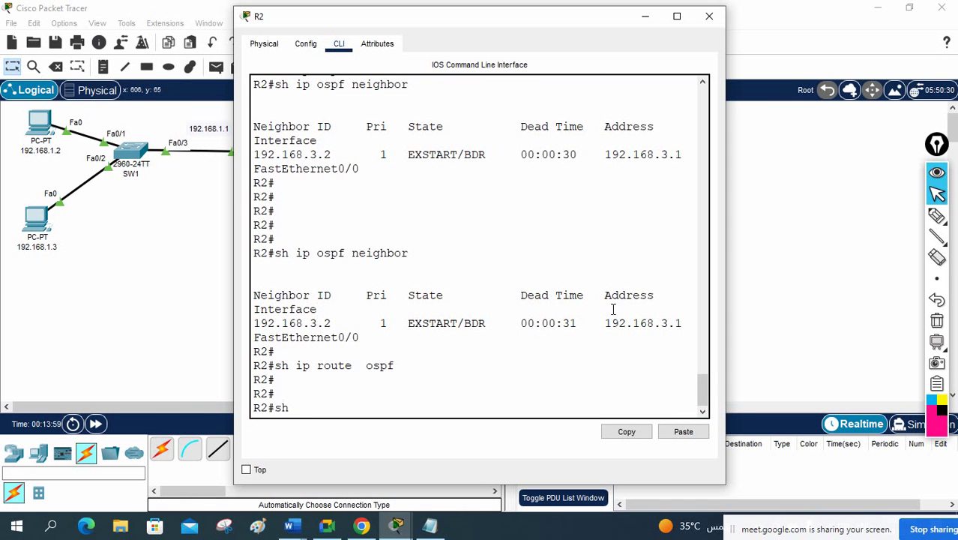
text(sh ip rou)
key(Tab)
key(Return)
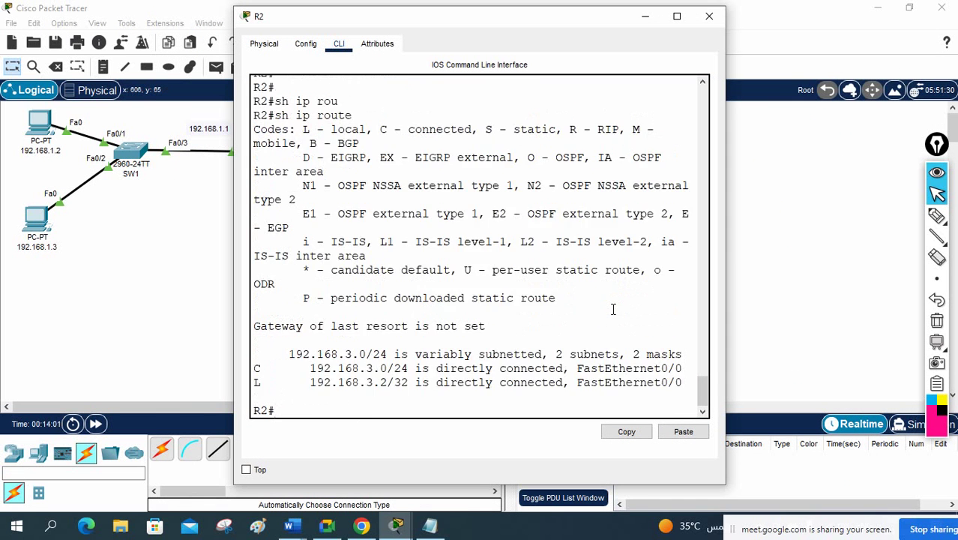
key(Return)
key(Return)
key(Return)
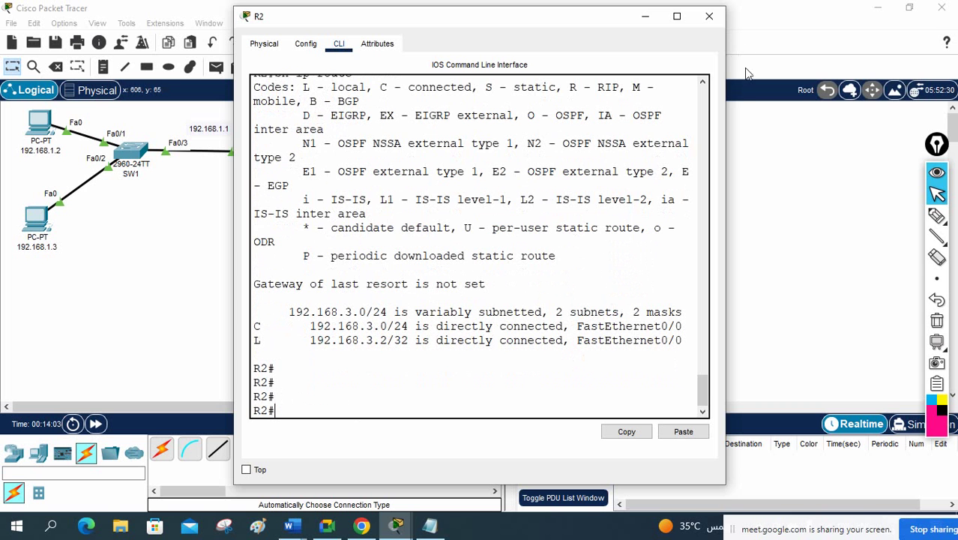
drag(726, 106, 920, 106)
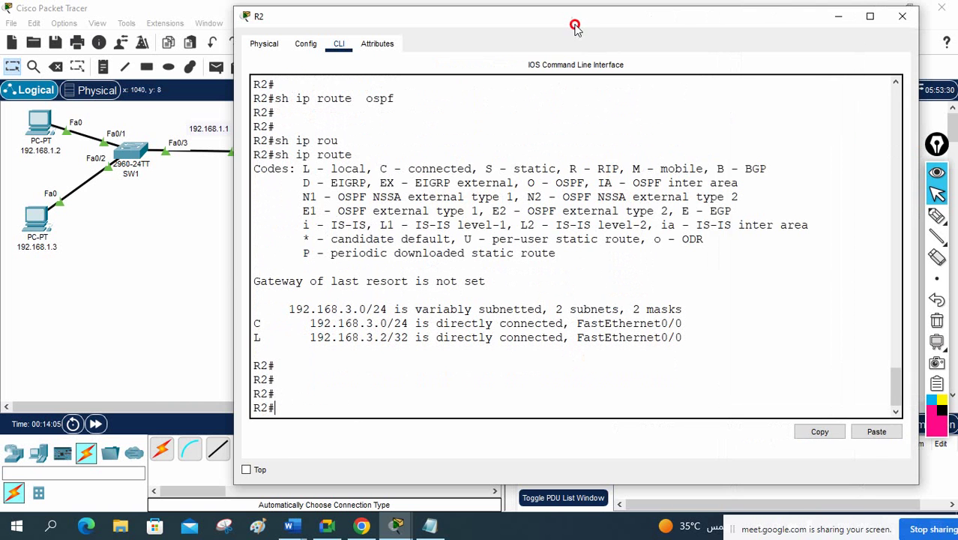
drag(574, 17, 714, 89)
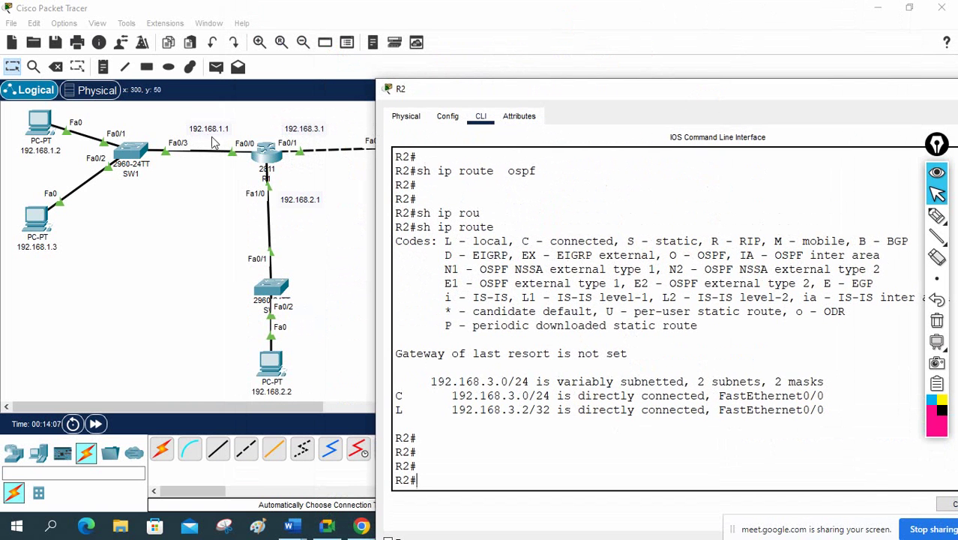
click(263, 150)
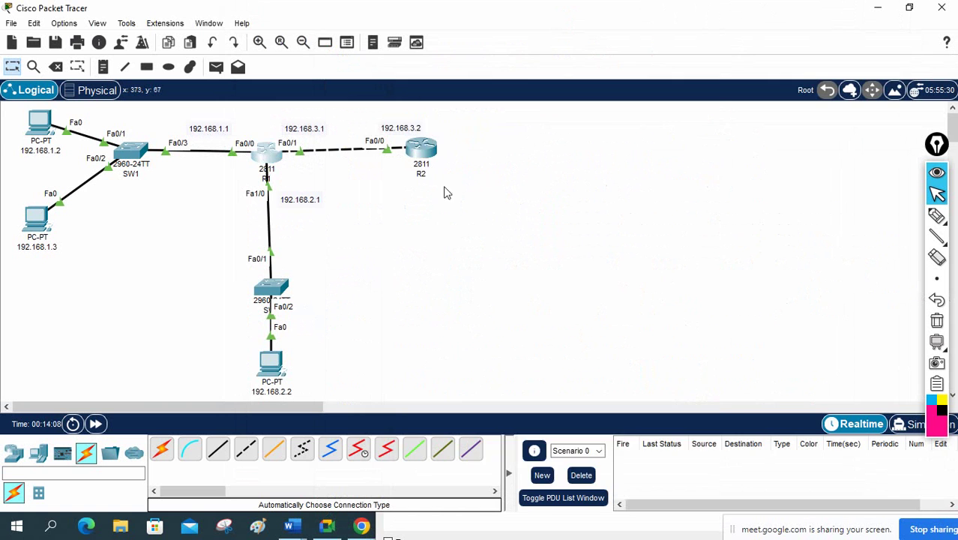
Step: Widen R1's console and scroll through its earlier output
drag(725, 185, 912, 186)
scroll(555, 243, up, 7)
scroll(556, 243, up, 9)
scroll(556, 238, down, 2)
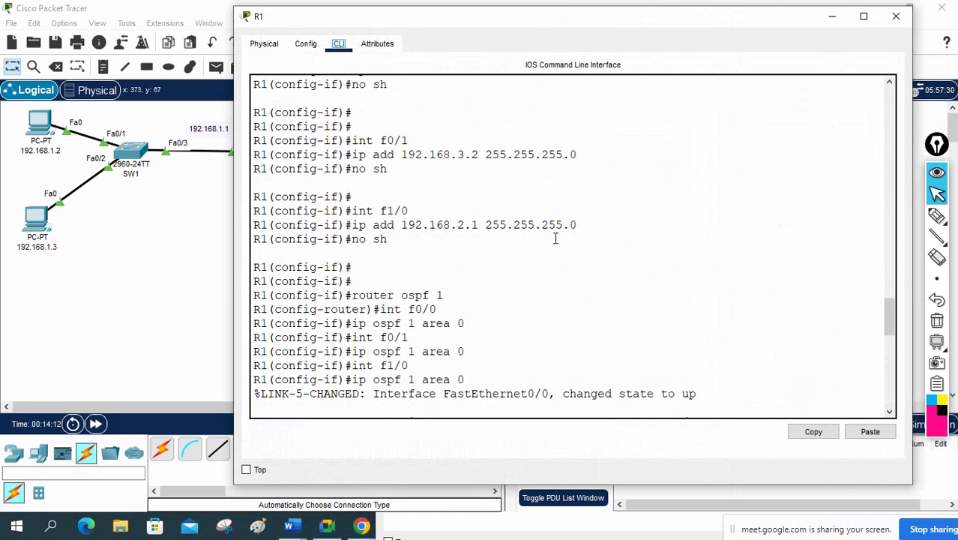
mouse_move(373, 267)
mouse_down()
mouse_move(469, 267)
mouse_move(378, 268)
mouse_up()
scroll(521, 304, down, 5)
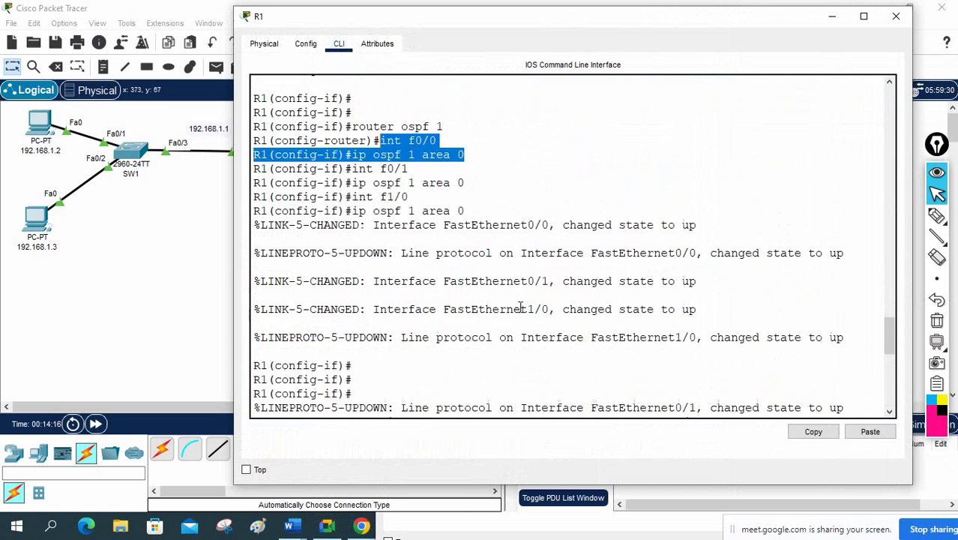
scroll(521, 306, down, 6)
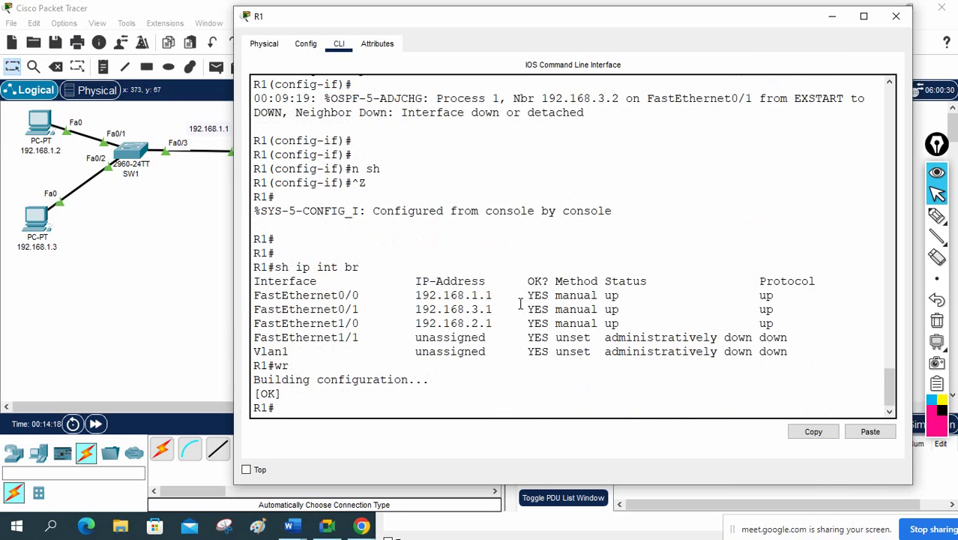
Step: Run 'show ip ospf interface brief' on R1, check the Fa0/0 row, and close the console
text(sh ip osp)
key(Tab)
text(in)
key(Tab)
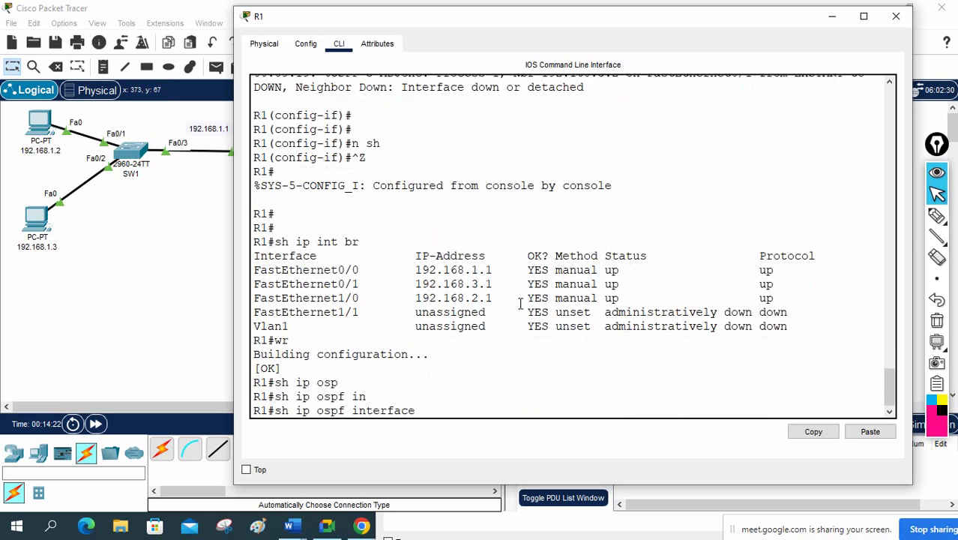
text(br)
key(Return)
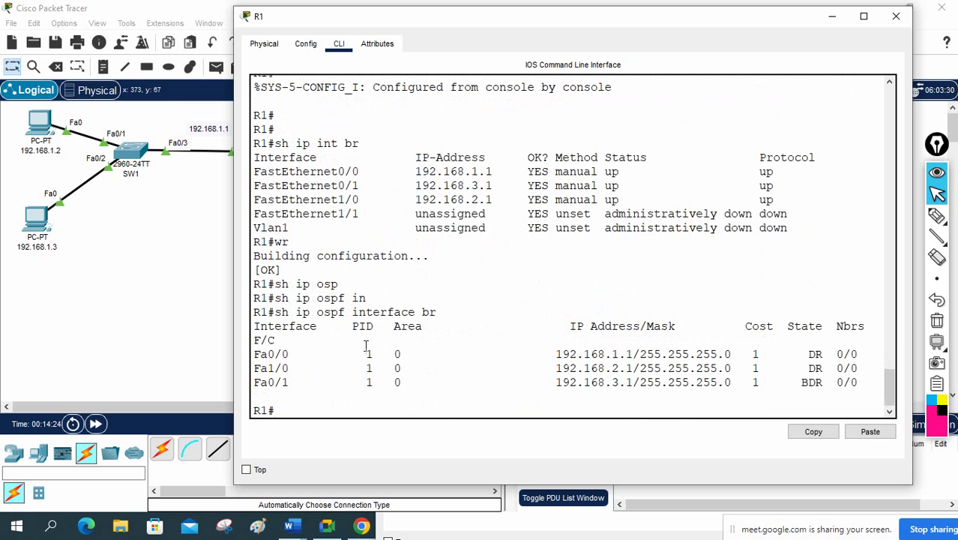
drag(257, 354, 309, 383)
click(896, 16)
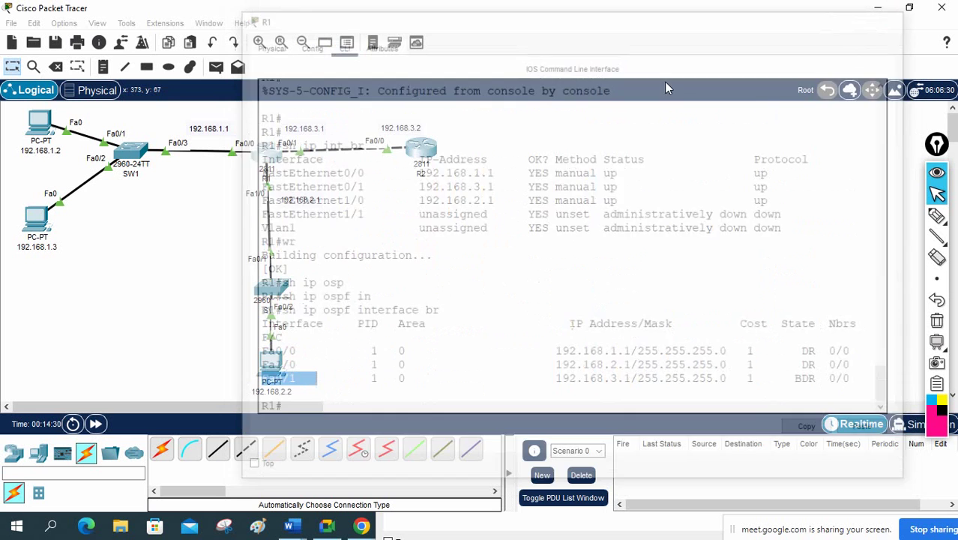
Step: On R2, run 'show ip ospf int br' and 'show ip route'
click(421, 154)
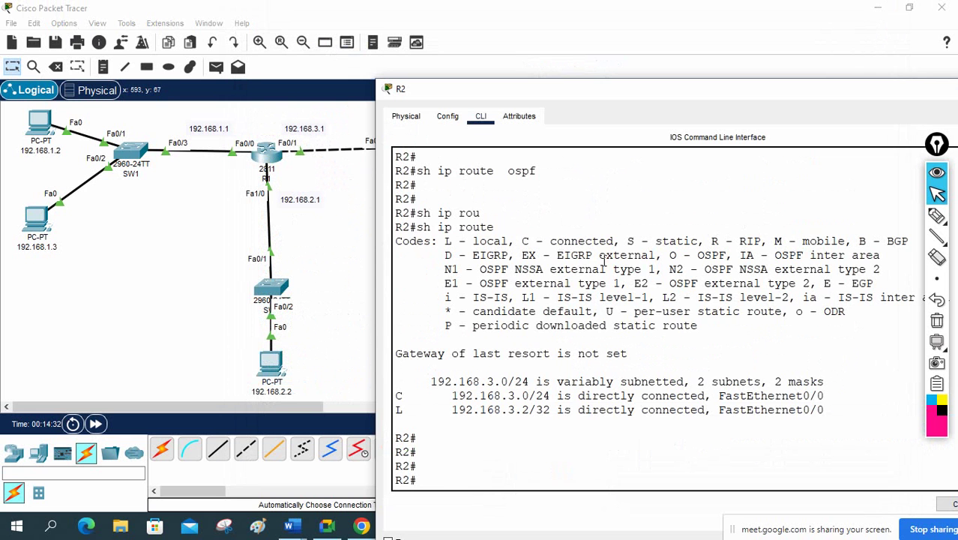
text(sh ip os)
key(Tab)
text(int br)
key(Return)
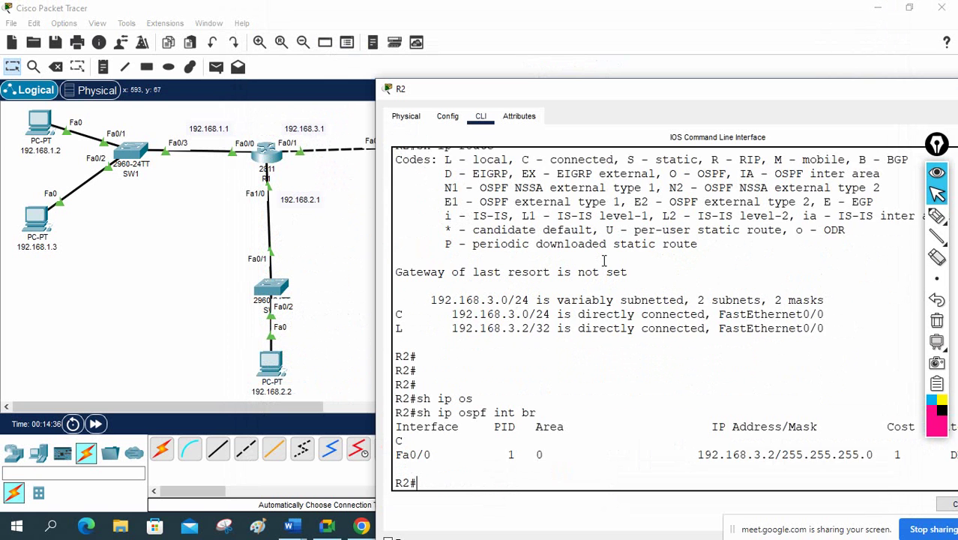
key(Return)
key(Return)
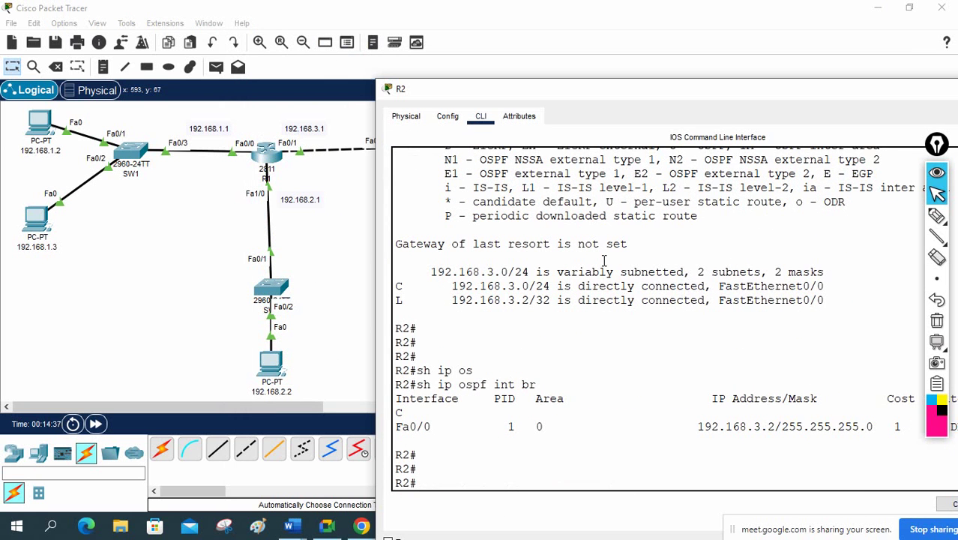
text(sh ip rou)
key(Tab)
key(Return)
key(Return)
key(Return)
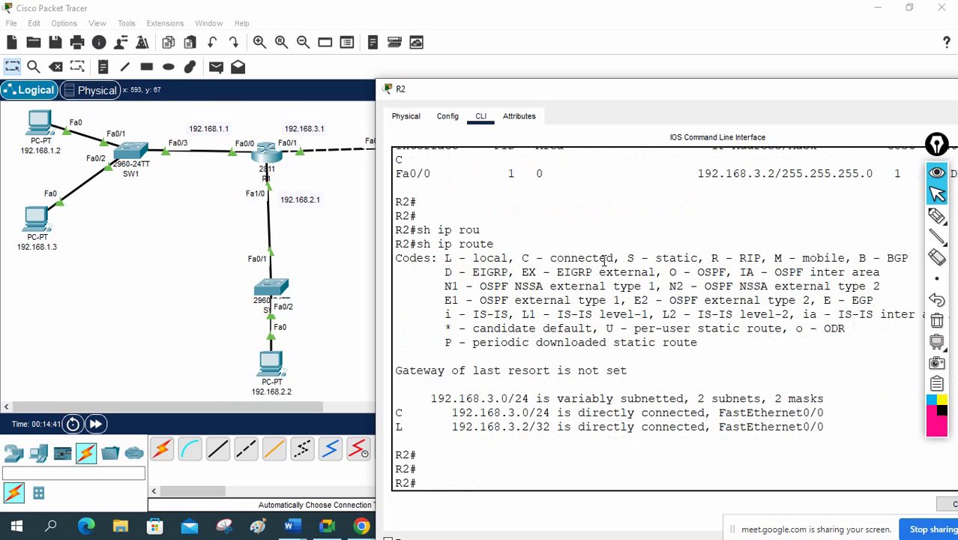
Step: Display R1's routing table with 'show ip route'
click(270, 158)
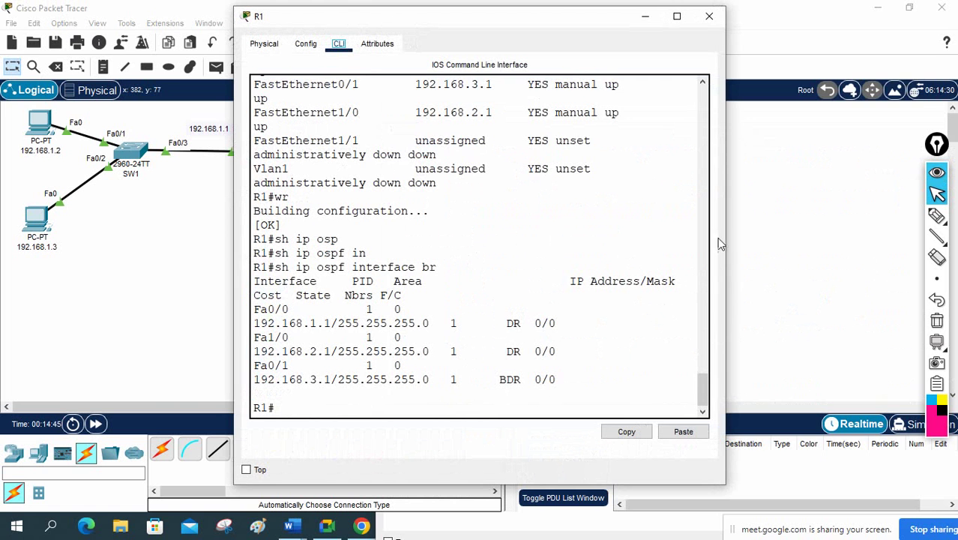
drag(725, 233, 938, 254)
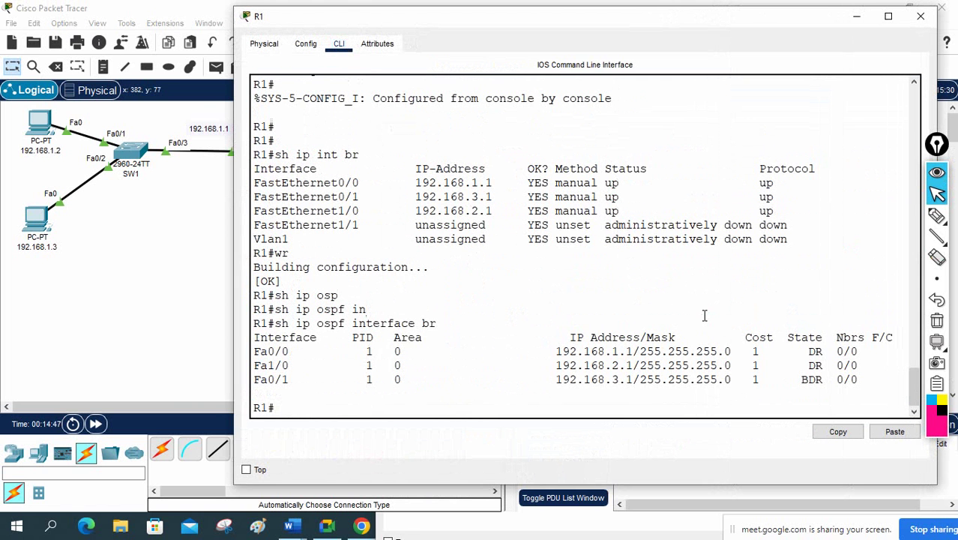
text(sh ip rou)
key(Tab)
key(Return)
key(Return)
key(Return)
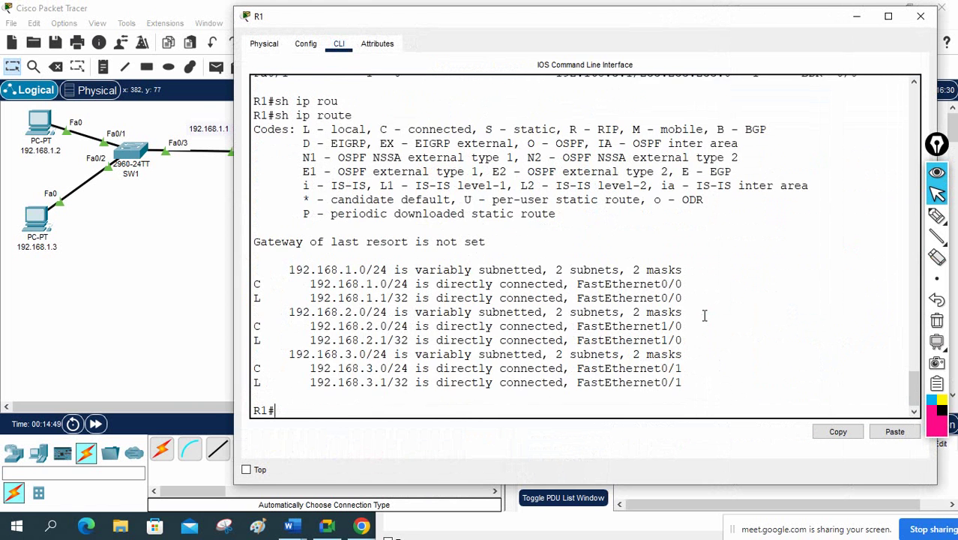
key(Return)
key(Return)
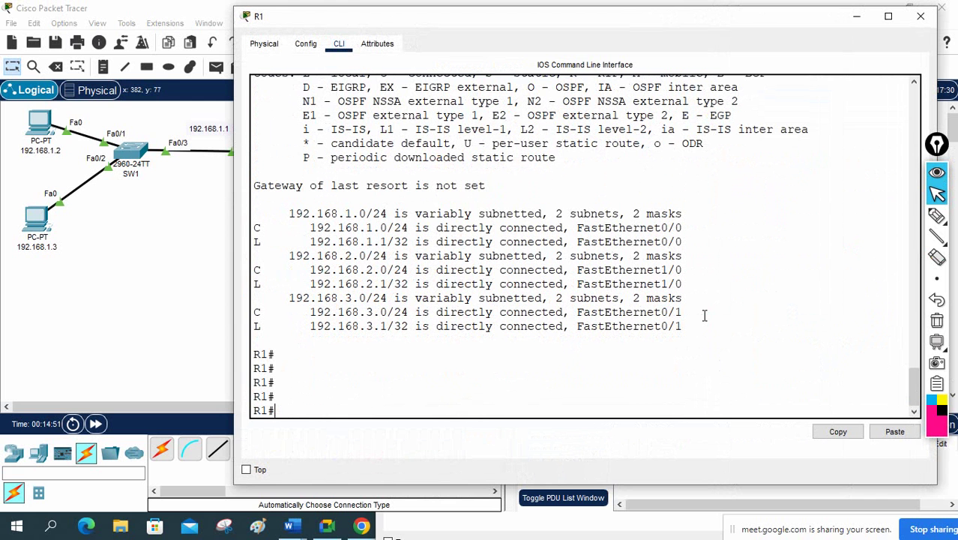
Step: List R1's OSPF neighbors, finding 192.168.3.2 stuck in EXSTART
text(sh ip os)
key(Tab)
text(ne)
key(Tab)
key(Return)
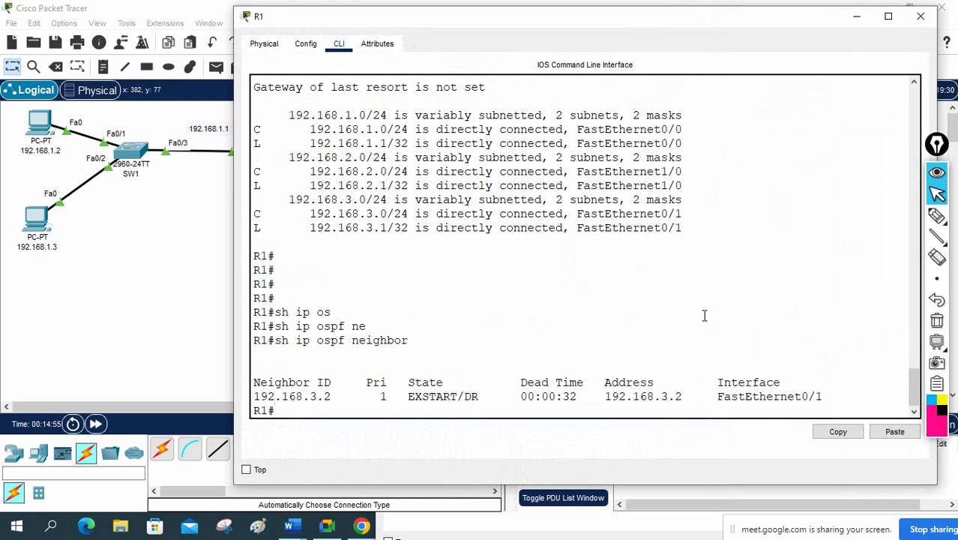
key(Return)
key(Return)
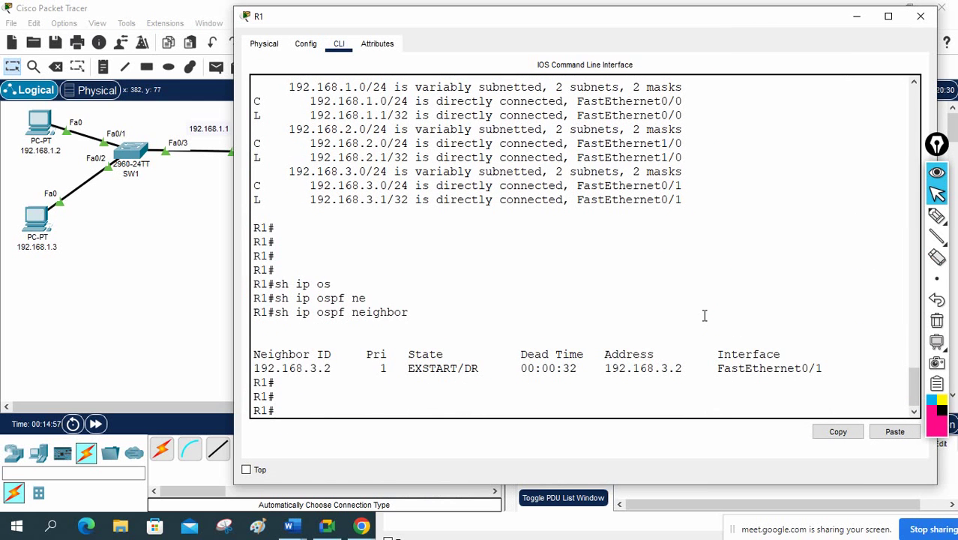
drag(408, 368, 463, 373)
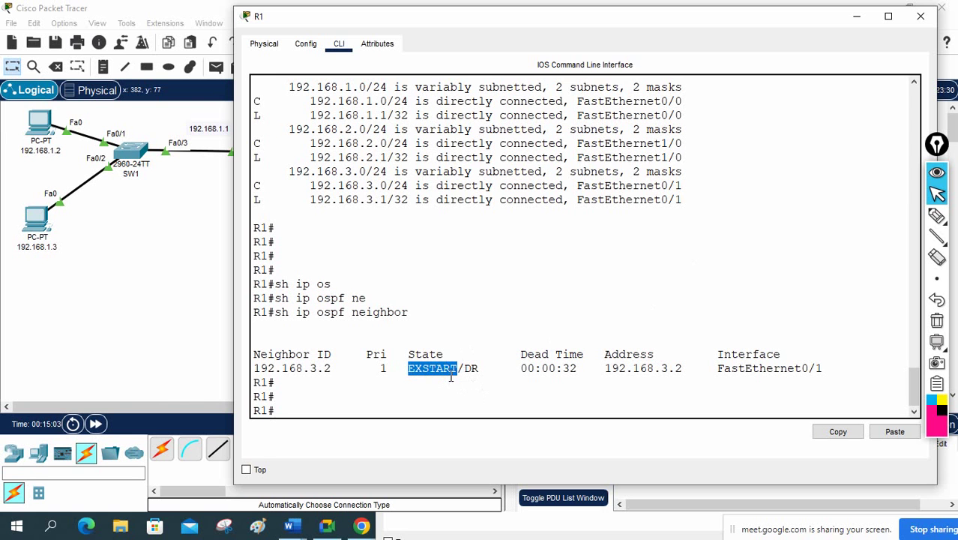
click(536, 401)
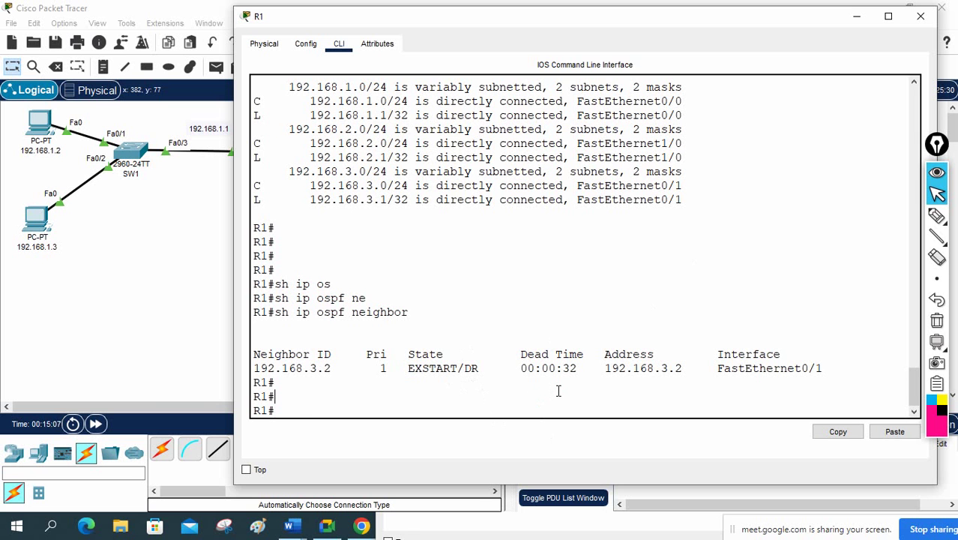
Step: Reset R1's OSPF process with 'clear ip ospf process', confirming yes
text(cle)
key(Tab)
text(ip o)
key(Tab)
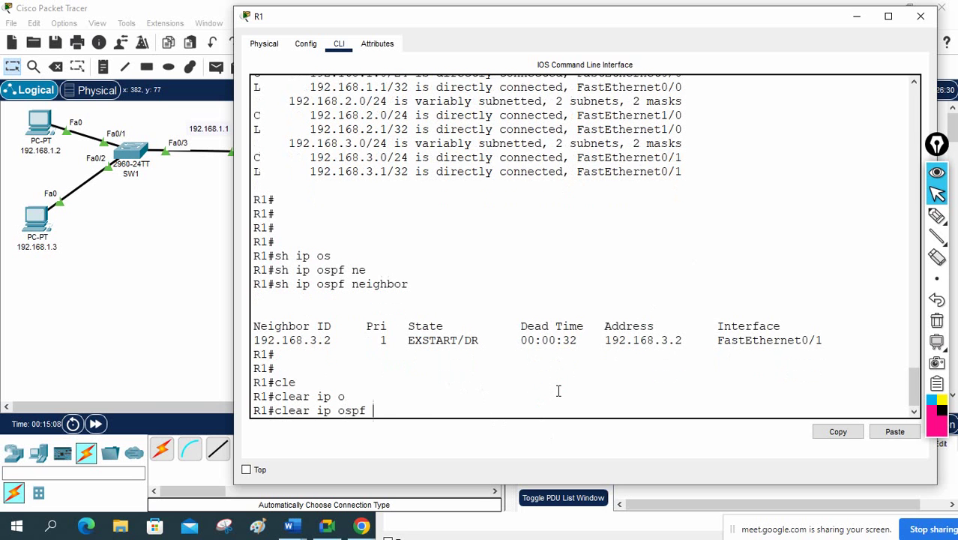
text(pro)
key(Tab)
key(Return)
text(yes)
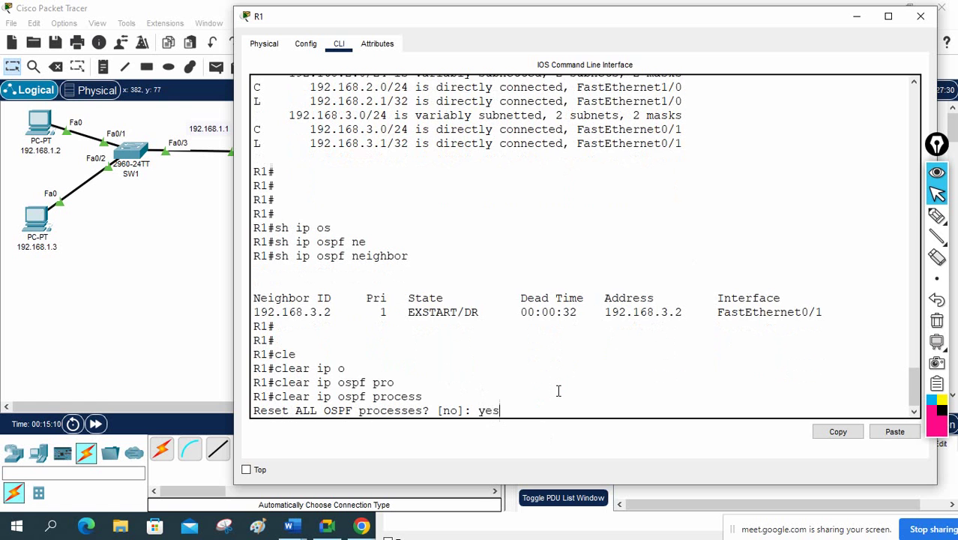
key(Return)
key(Return)
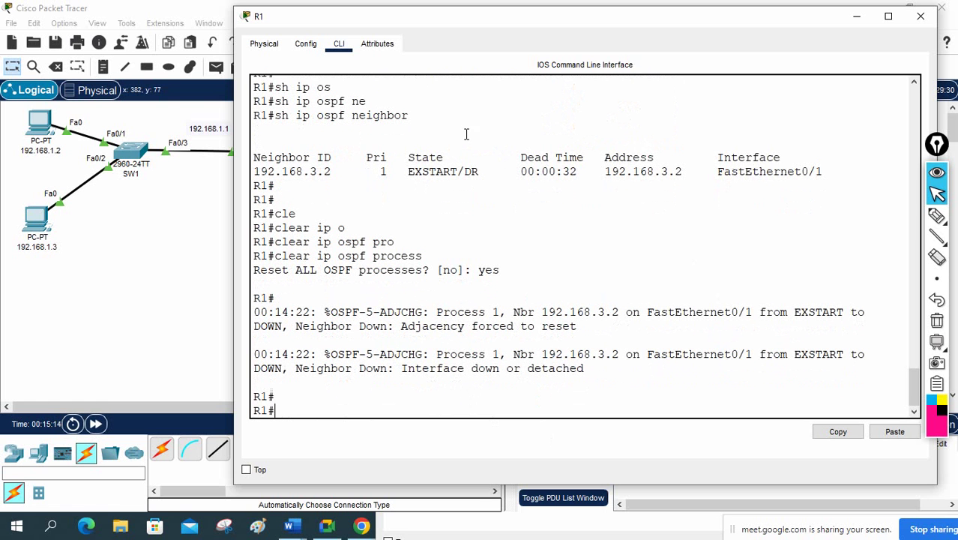
drag(413, 23, 411, 60)
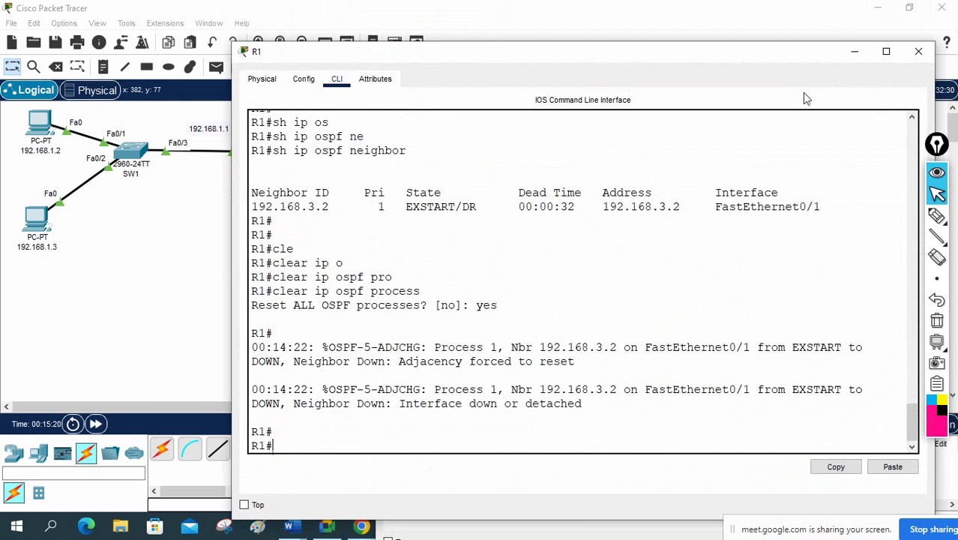
Step: Reset R2's OSPF process with 'clear ip ospf process', confirming yes
click(918, 51)
click(420, 143)
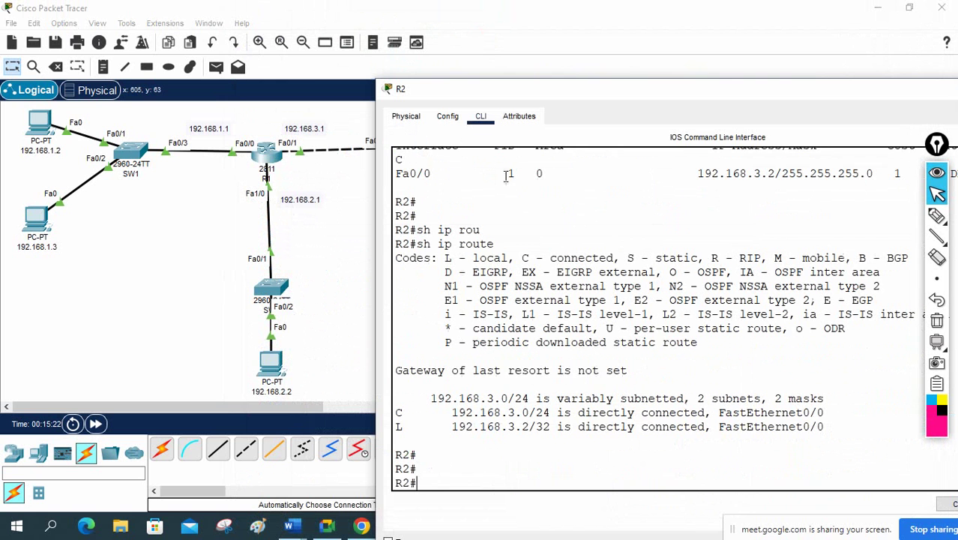
text(cle)
key(Tab)
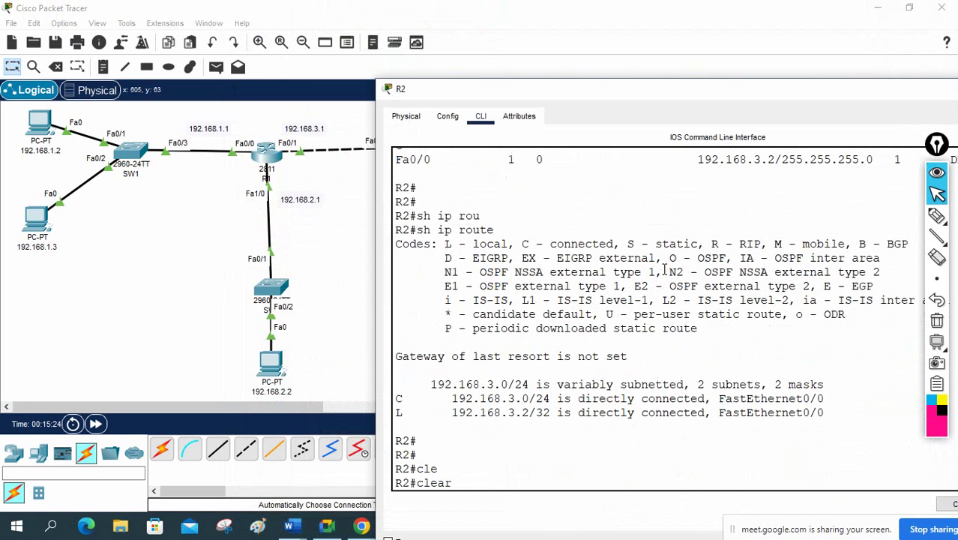
text(ip osp)
key(Tab)
text(pro)
key(Tab)
key(Return)
key(Return)
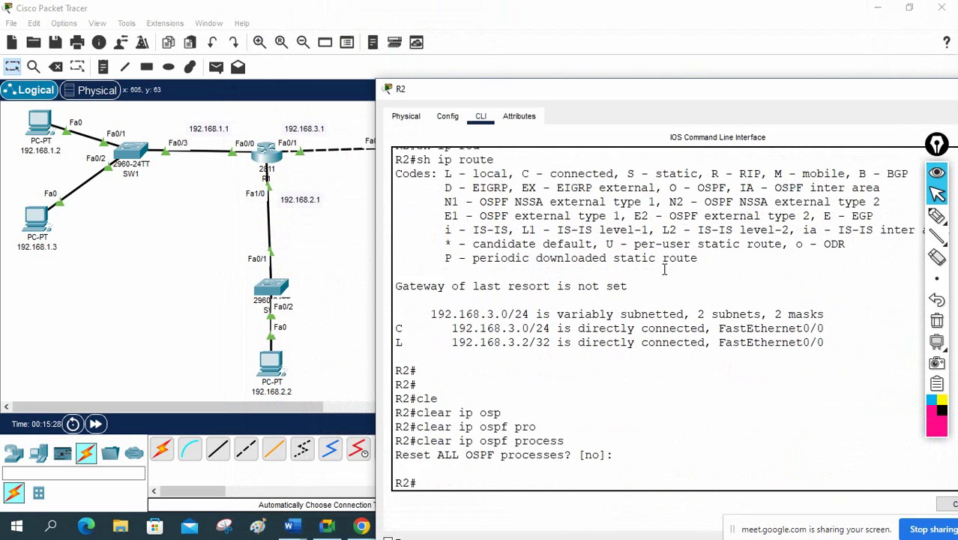
key(Up)
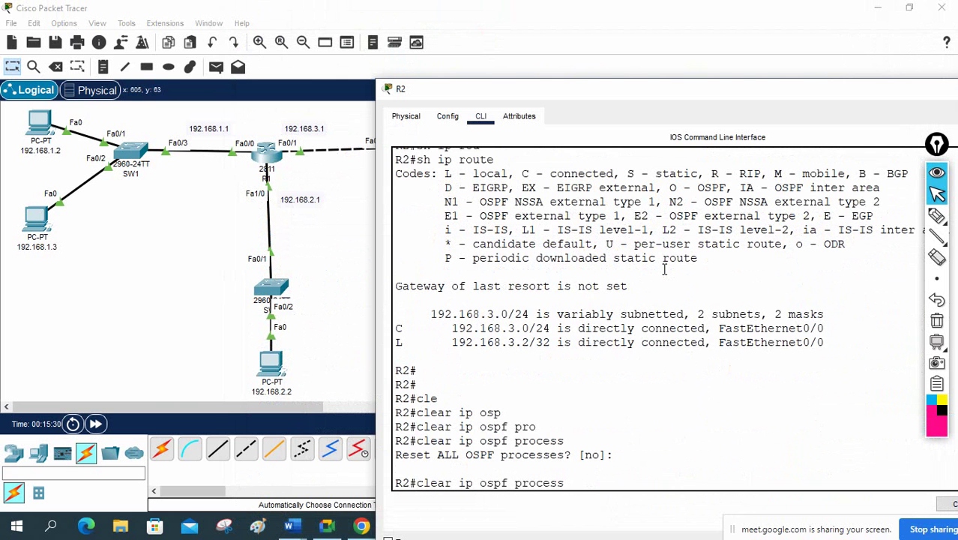
key(Return)
text(yes)
key(Return)
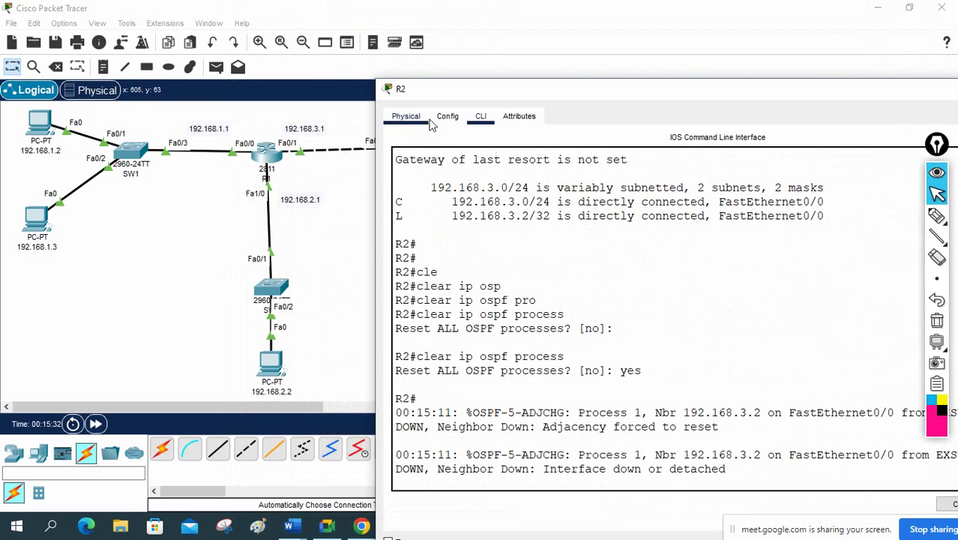
Step: Run 'show ip route' and 'show ip protocols' on R2, noting router ID 192.168.3.2
drag(450, 92, 617, 141)
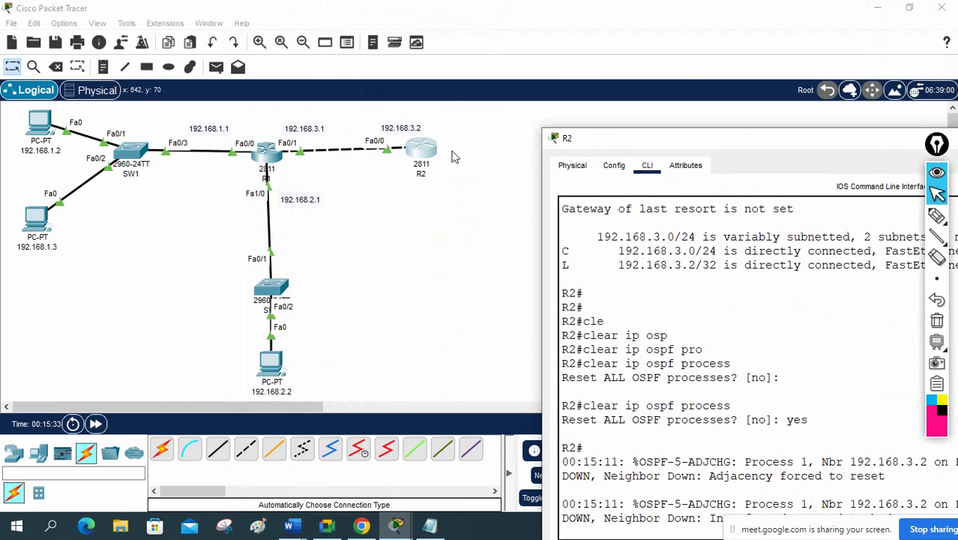
double_click(564, 139)
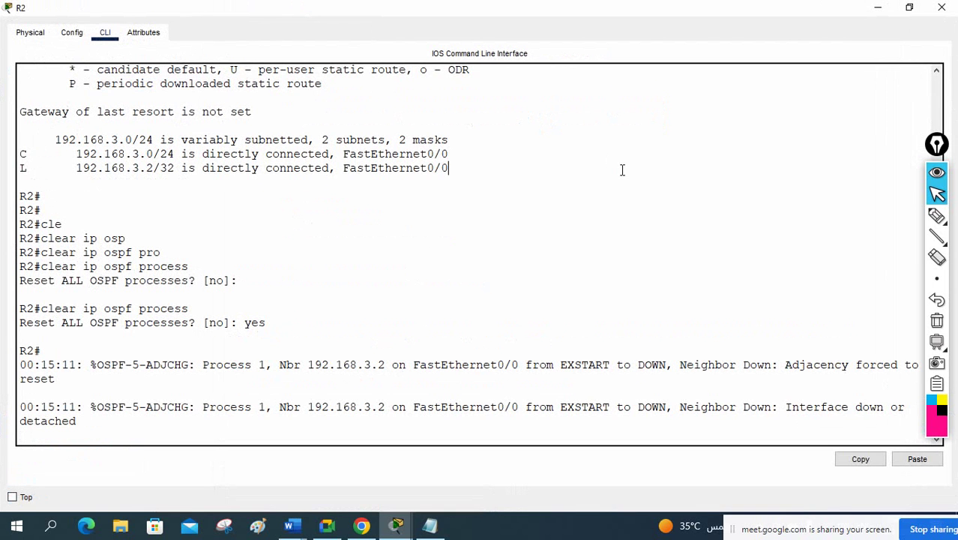
key(Return)
key(Return)
key(Return)
key(Return)
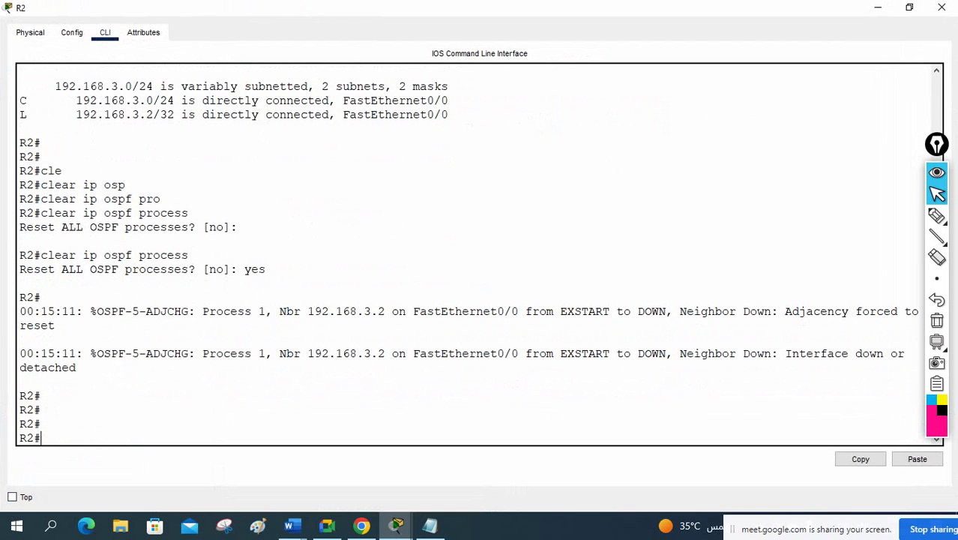
text(sh ip rou)
key(Tab)
key(Return)
key(Return)
key(Return)
text(s)
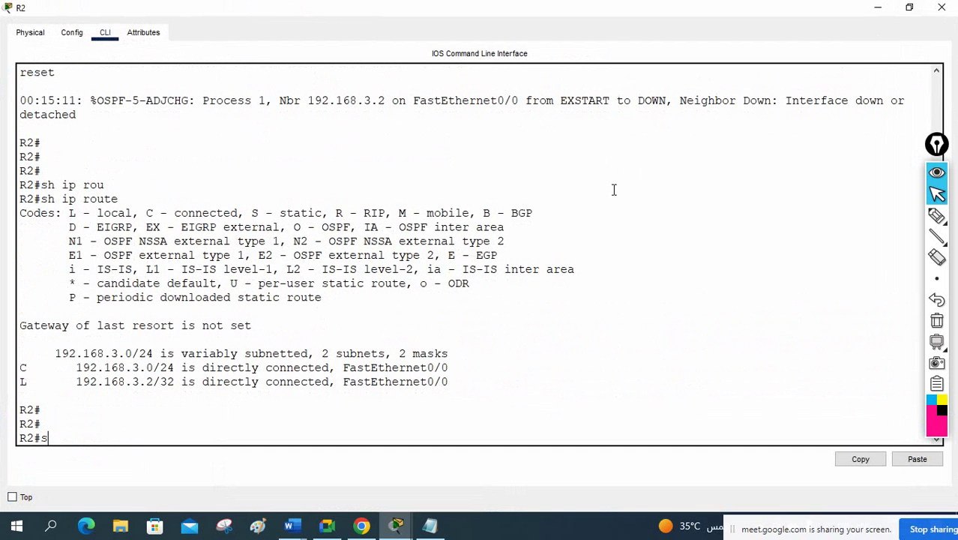
text(h ip pro)
key(Tab)
key(Return)
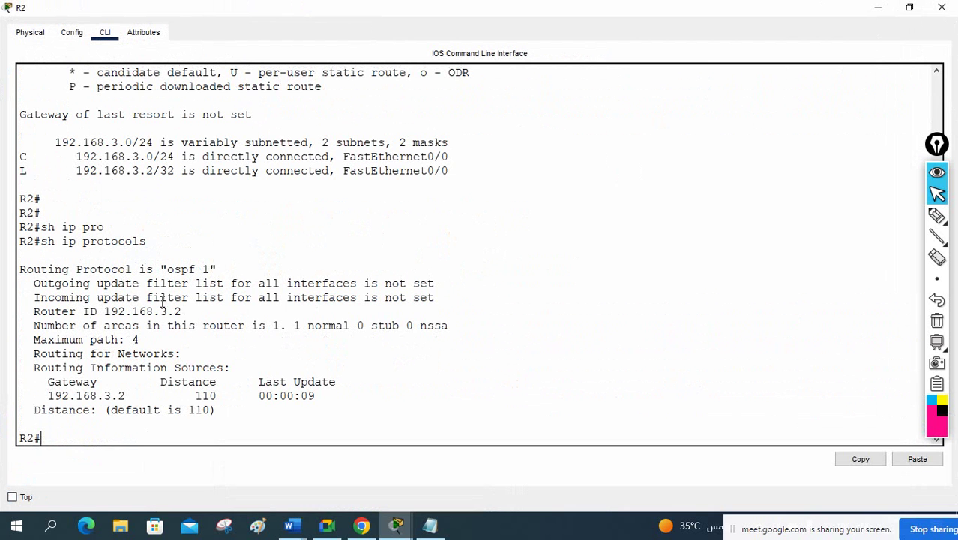
drag(187, 310, 119, 312)
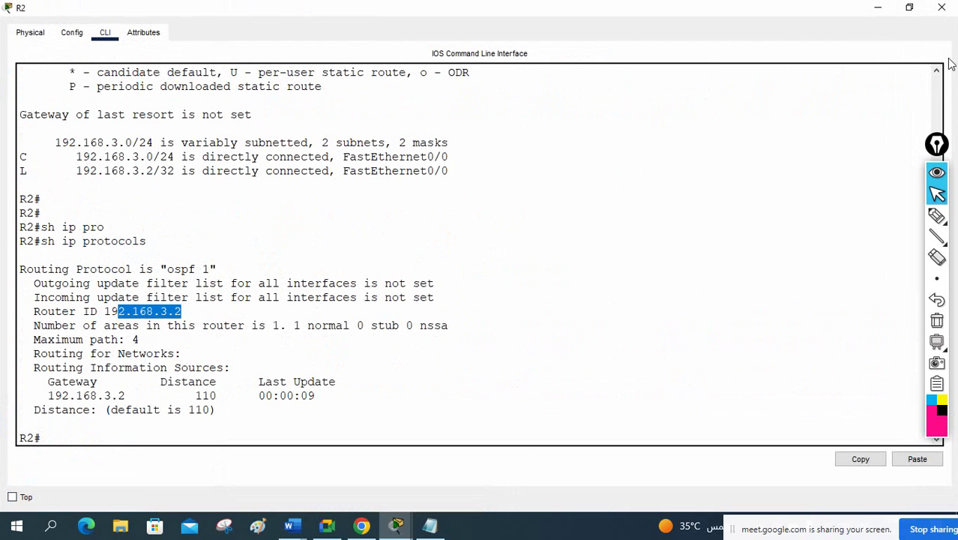
click(940, 9)
click(261, 155)
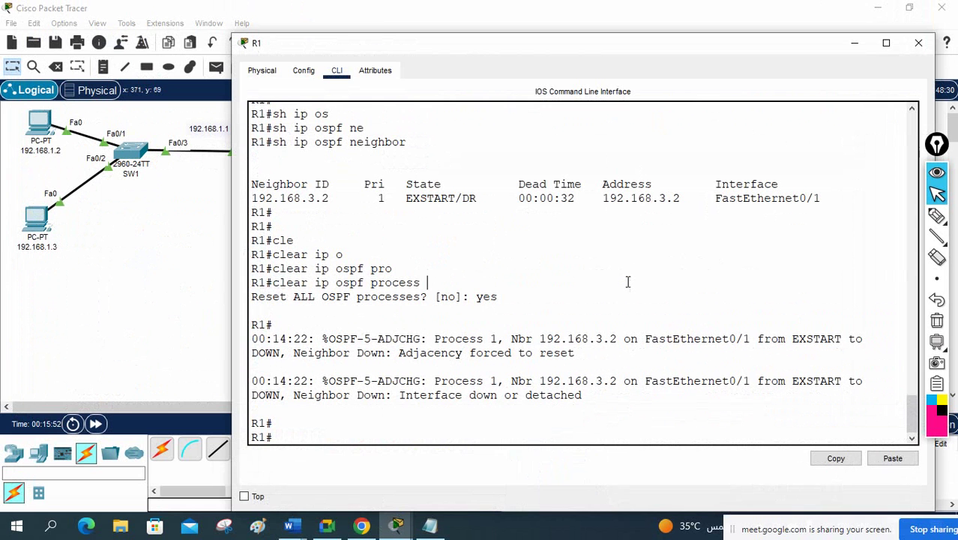
Step: Run 'show ip protocols' on R1 and highlight its router ID, also 192.168.3.2
text(sh ip pro)
key(Tab)
key(Return)
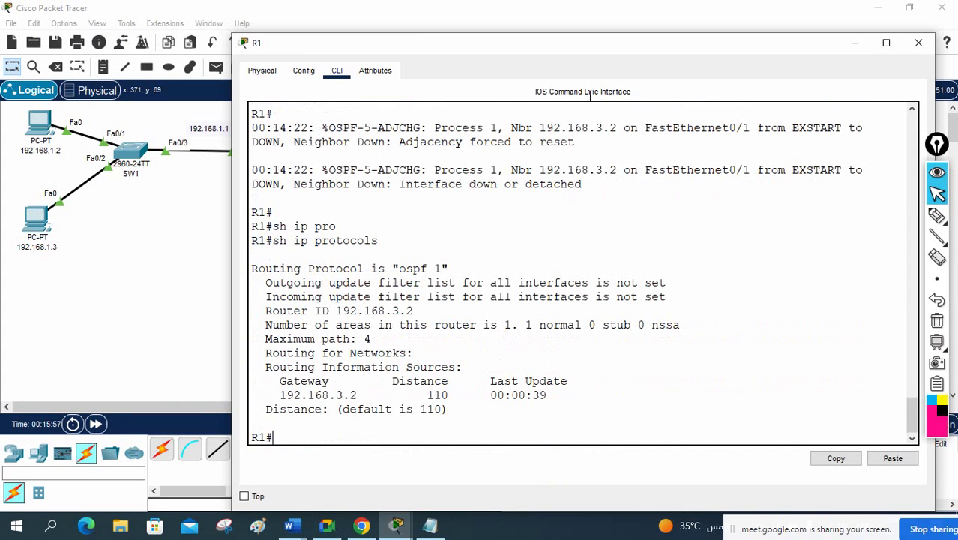
drag(419, 310, 335, 311)
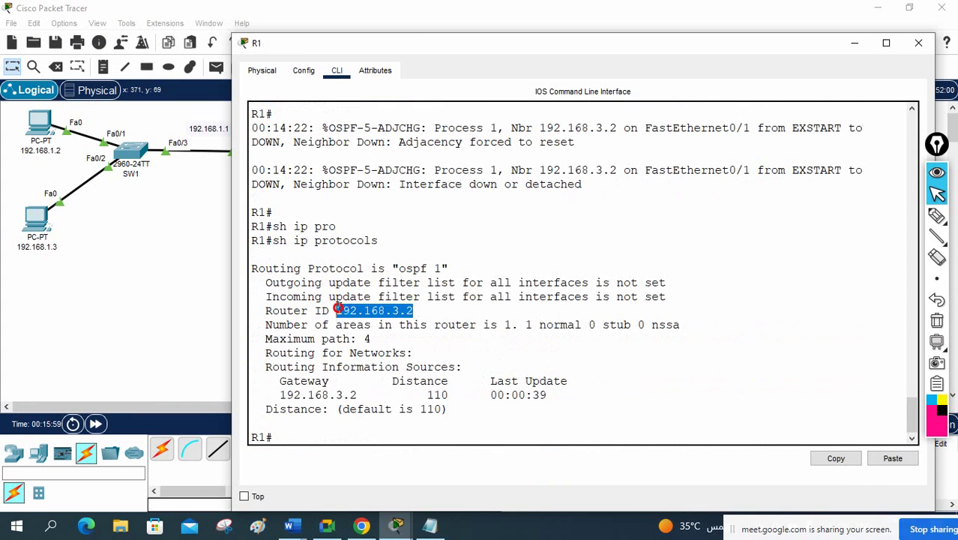
drag(482, 47, 490, 110)
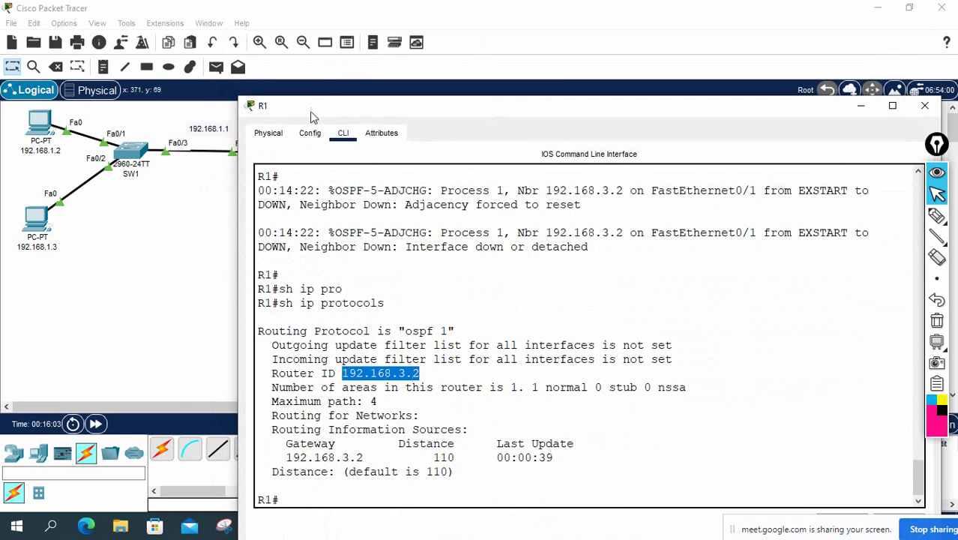
drag(310, 108, 309, 239)
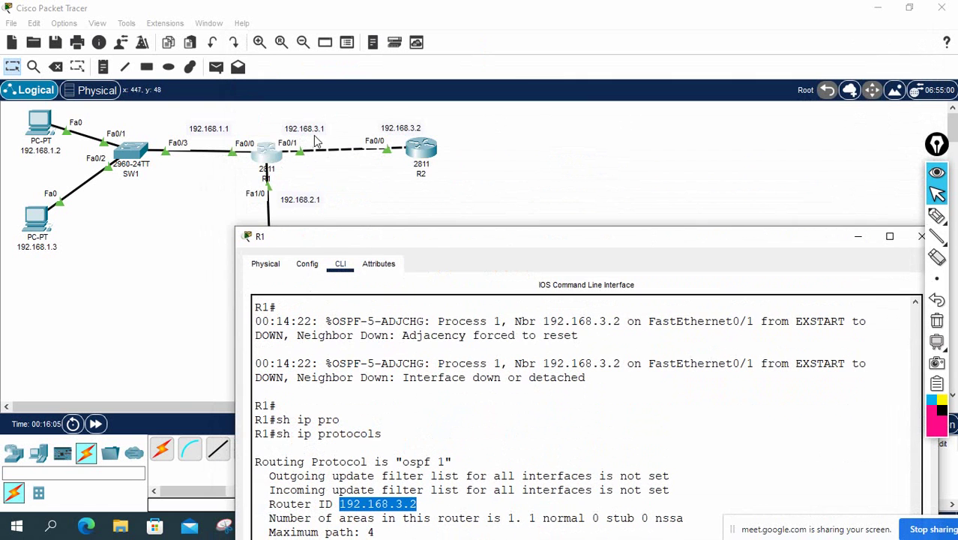
click(349, 236)
drag(350, 236, 330, 70)
click(497, 264)
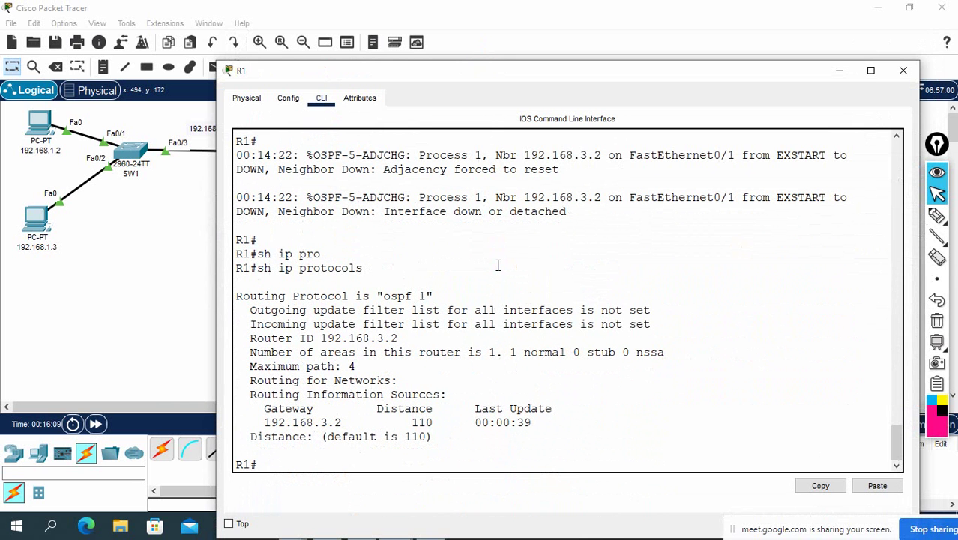
Step: Check R1's interface summary, then set OSPF process 1's router ID to 192.168.3.1
text(sh ip int br)
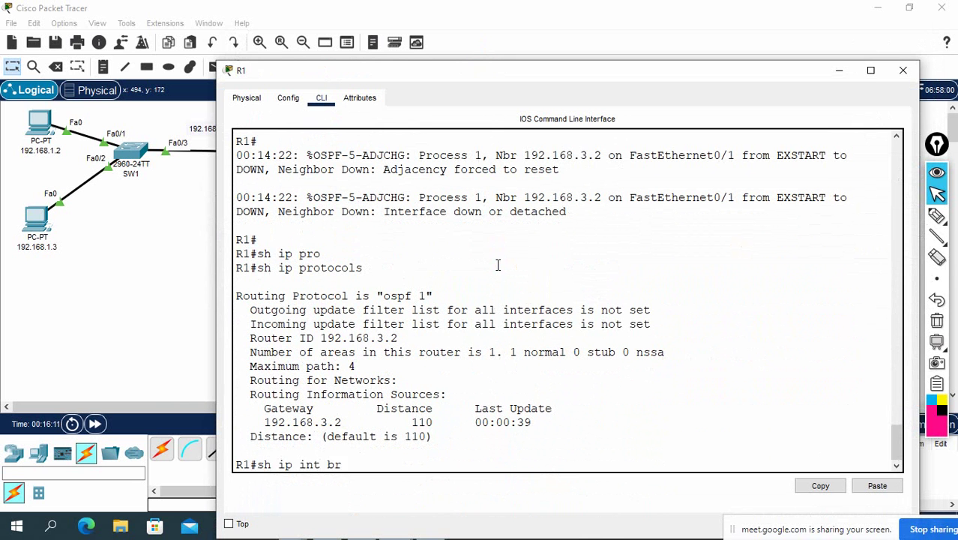
key(Return)
key(Return)
key(Return)
text(config t)
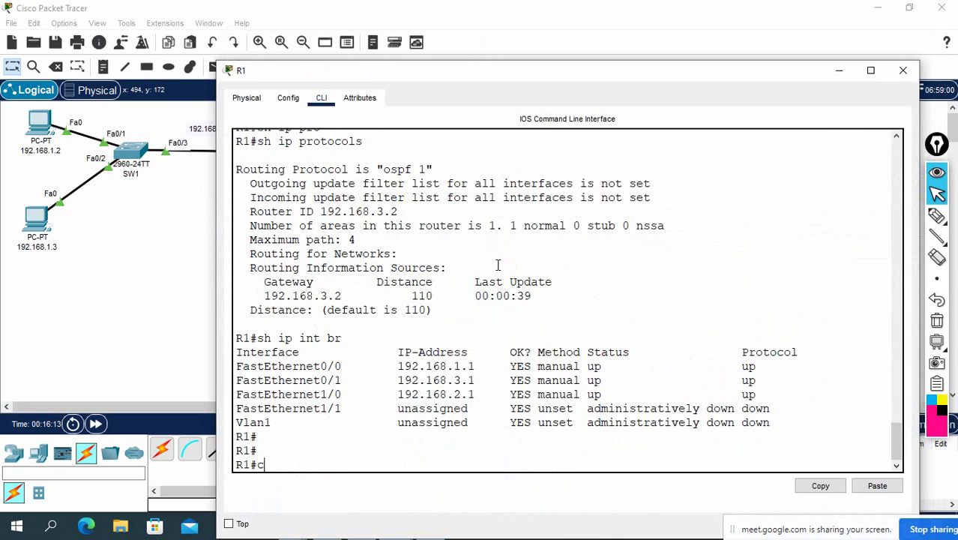
key(Return)
text(route)
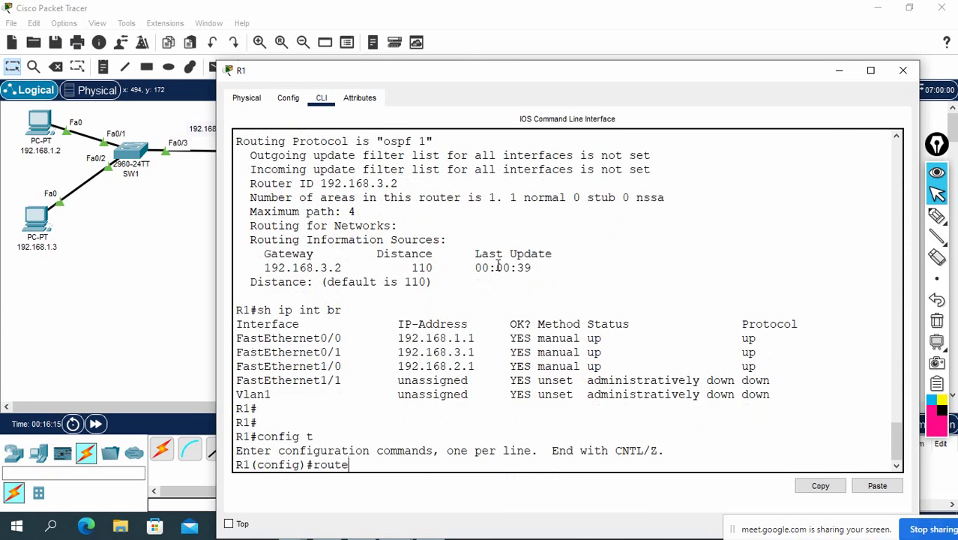
text(r ospf 1)
key(Return)
text(router)#)
key(Tab)
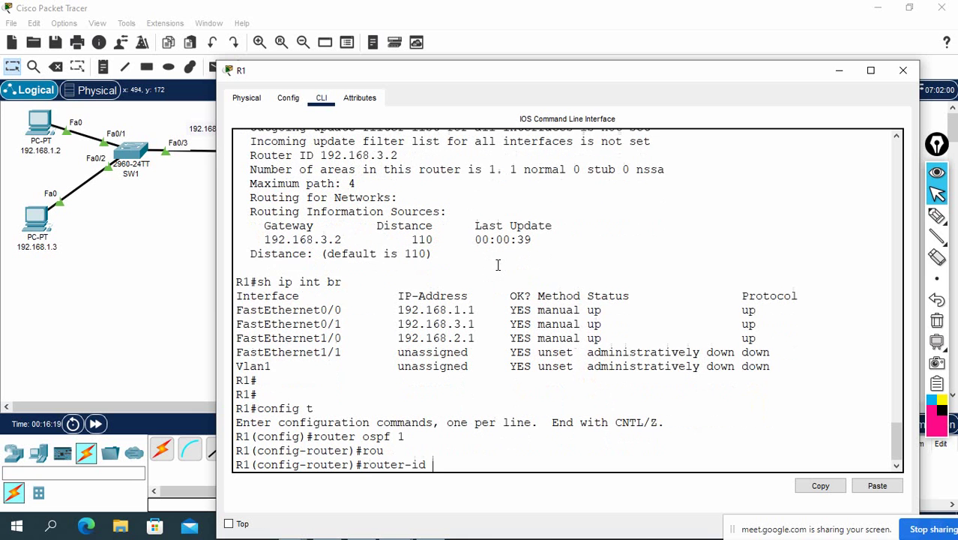
text(192.168.)
drag(446, 74, 484, 234)
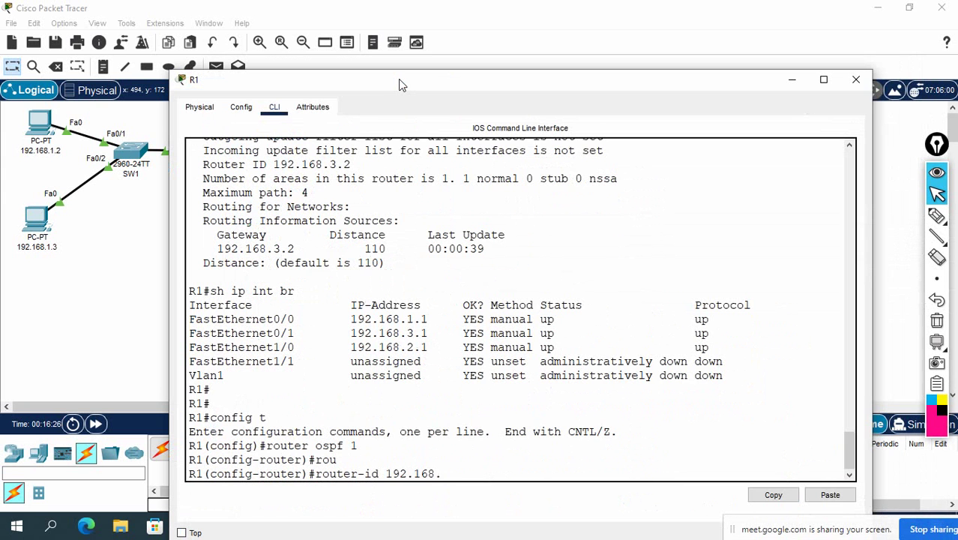
key(Return)
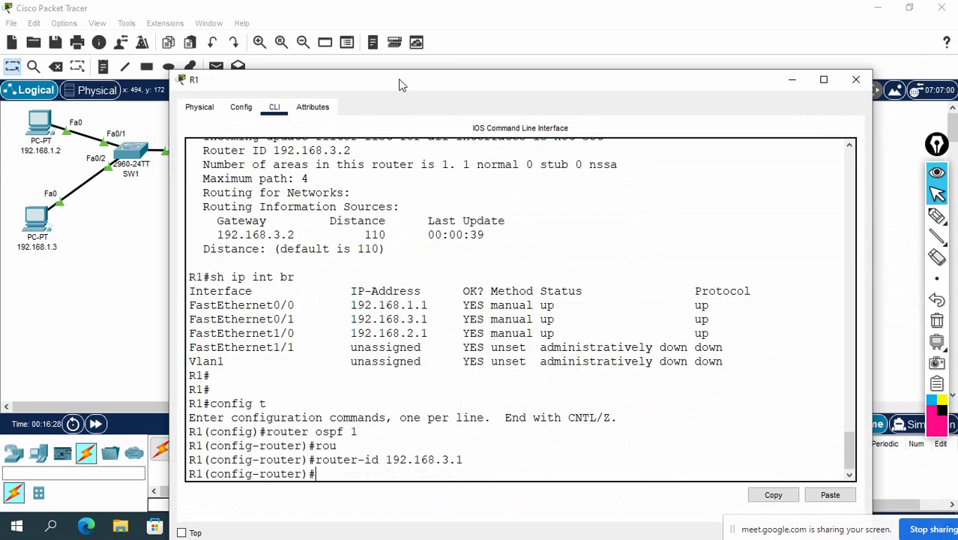
Step: Confirm with show ip protocols that R1's router ID is 192.168.3.1, then close R1's window
key(ctrl+z)
key(Return)
key(Return)
key(Return)
text(sh)
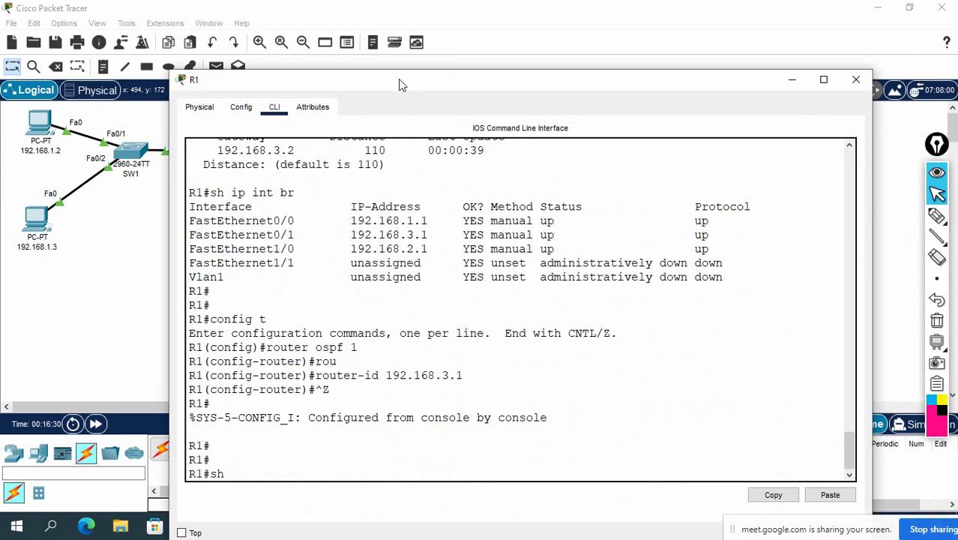
text( ip pro)
key(Tab)
key(Return)
key(Return)
key(Return)
key(Return)
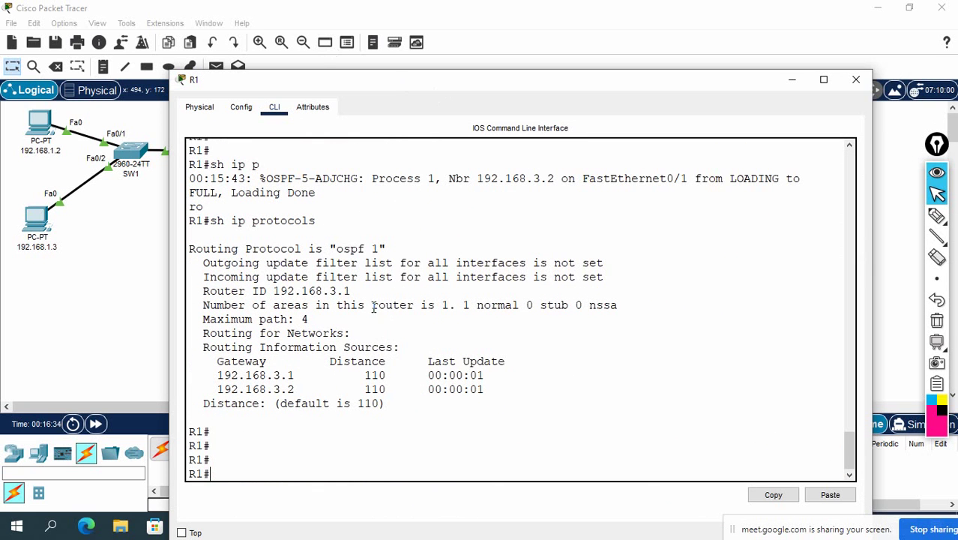
drag(351, 291, 274, 291)
scroll(426, 270, up, 3)
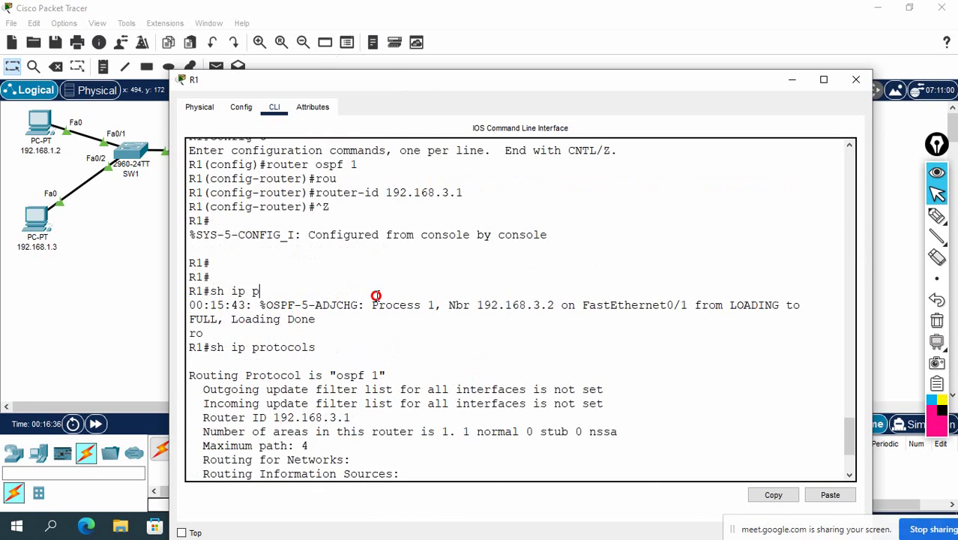
drag(377, 298, 794, 306)
click(855, 80)
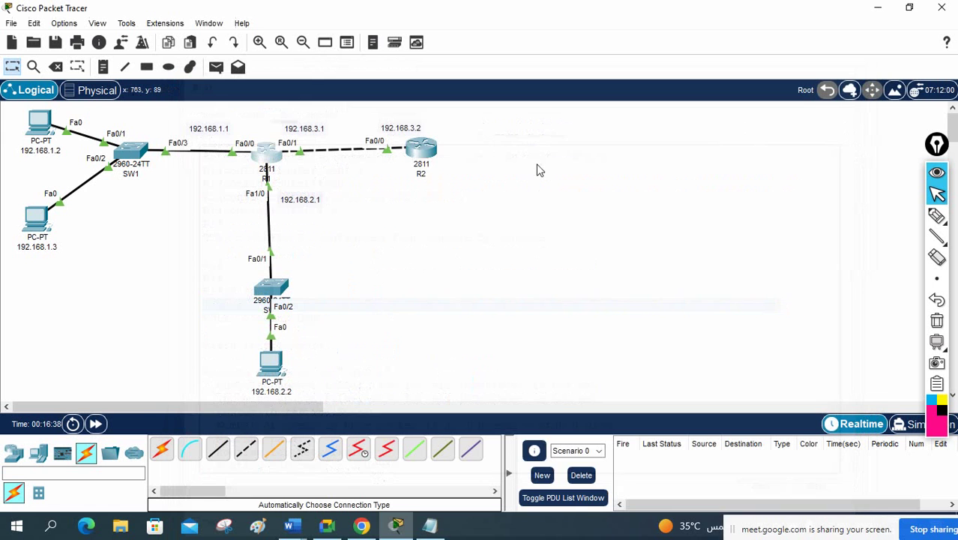
Step: Open R2's CLI full screen and list its OSPF-learned routes with show ip route ospf
click(421, 150)
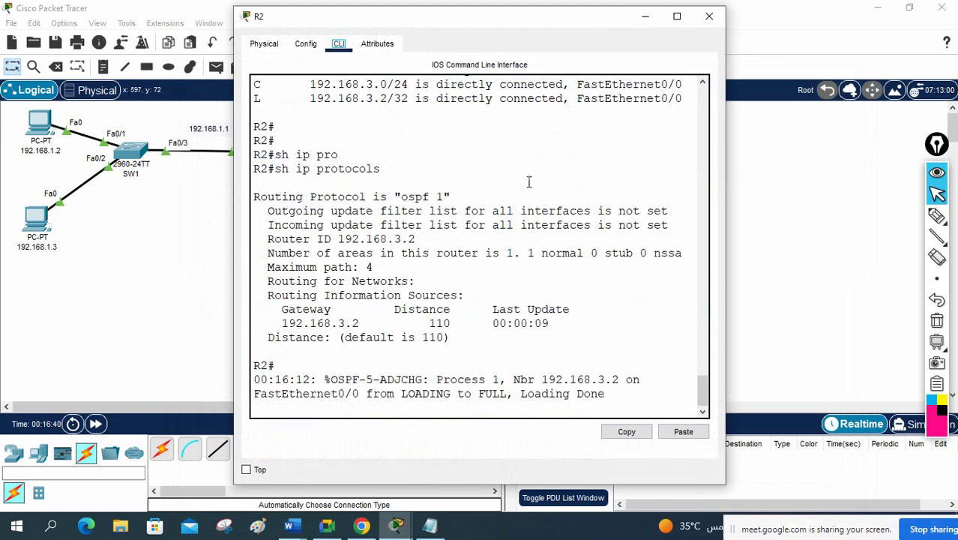
click(678, 11)
key(Return)
key(Return)
key(Return)
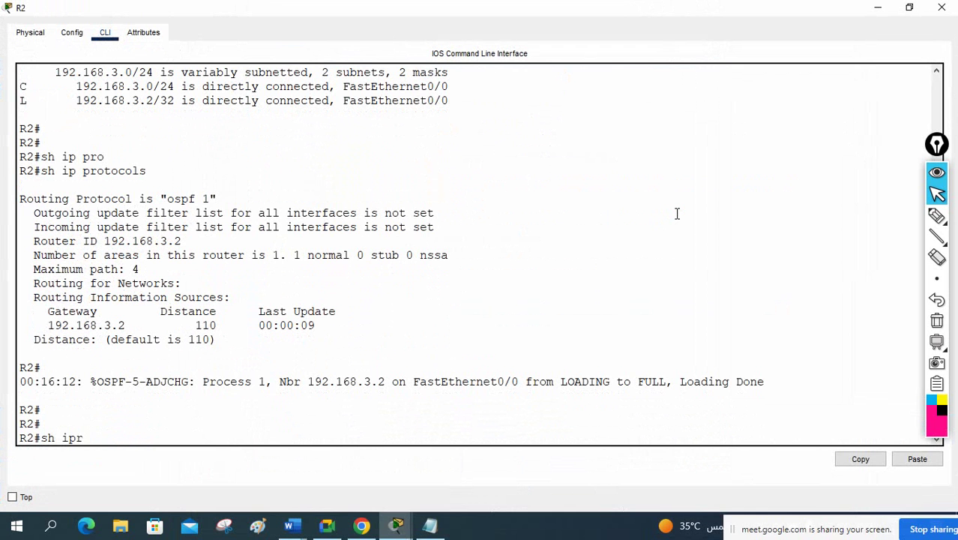
text(sh ip rou)
key(Tab)
text(os)
key(Tab)
key(Return)
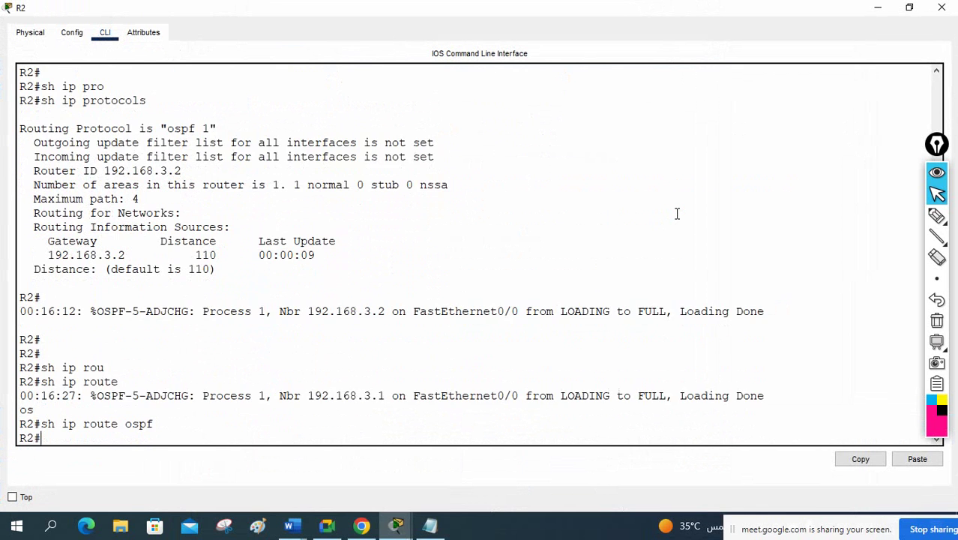
Step: Re-run show ip route ospf until the 192.168.1.0 and 192.168.2.0 routes appear
key(Return)
key(Return)
text(sh ip rou)
key(Tab)
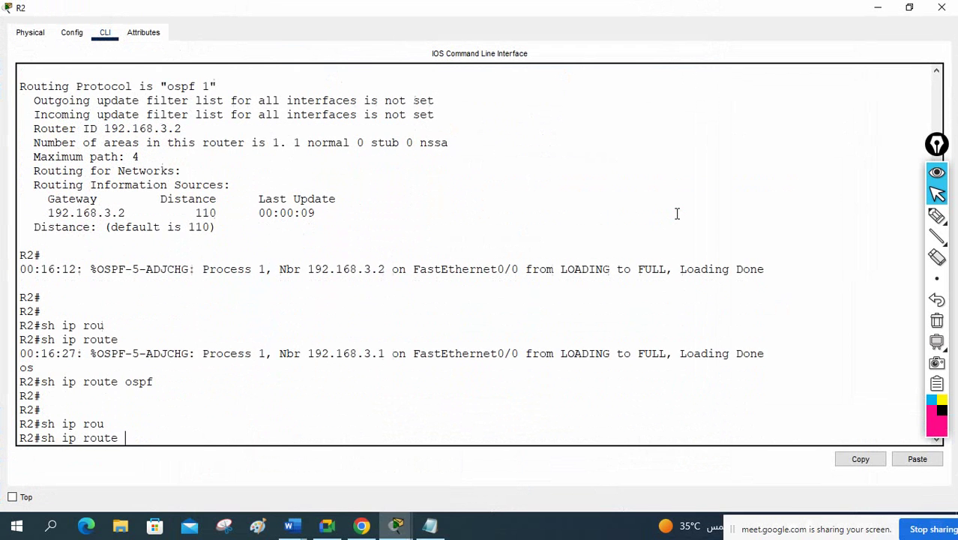
text(osp)
key(Tab)
key(Return)
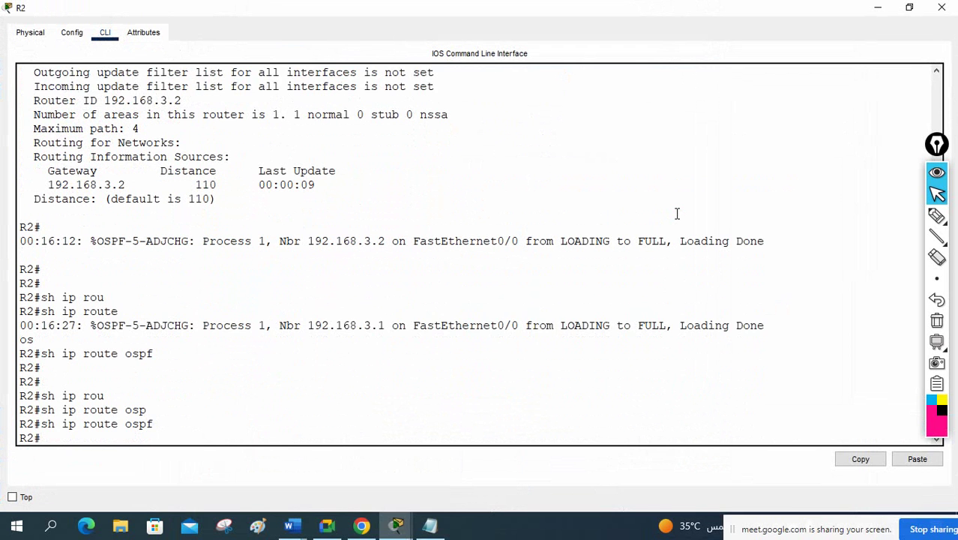
key(Return)
key(Return)
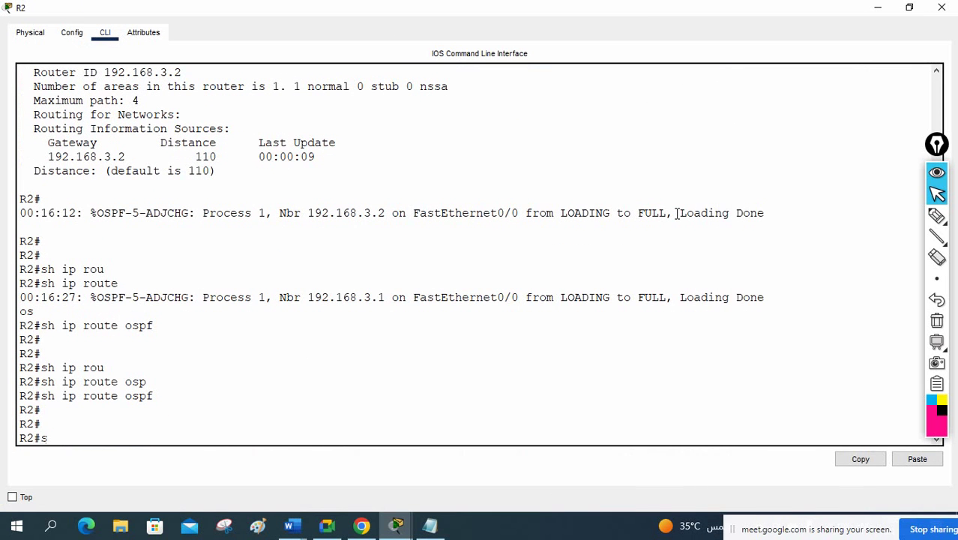
text(sh ip rou)
key(Tab)
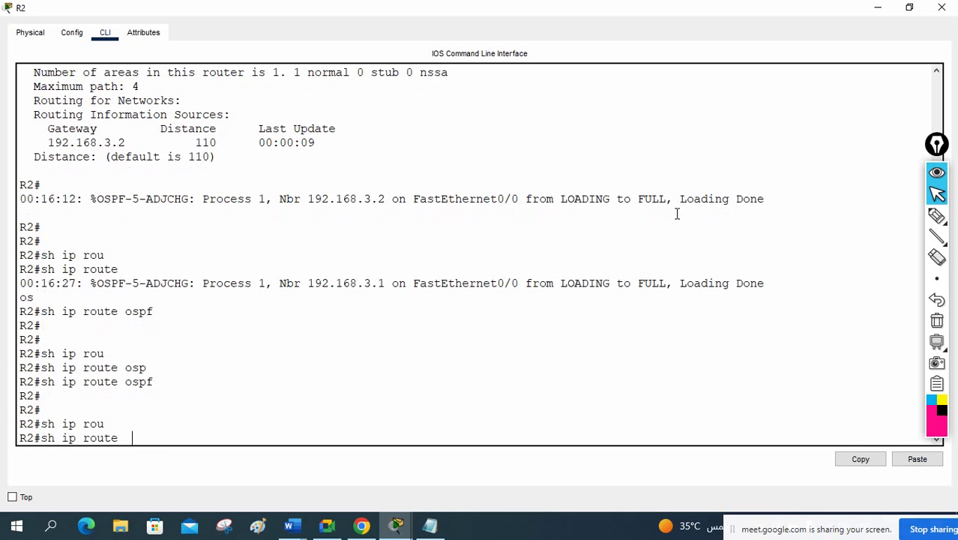
text(osp)
key(Tab)
key(Return)
key(Return)
key(Return)
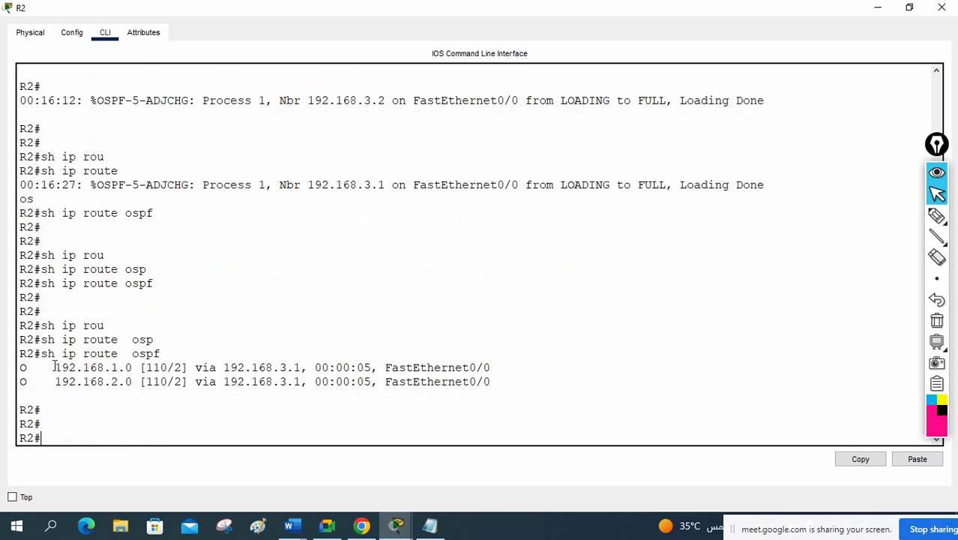
drag(54, 367, 138, 367)
drag(44, 387, 130, 376)
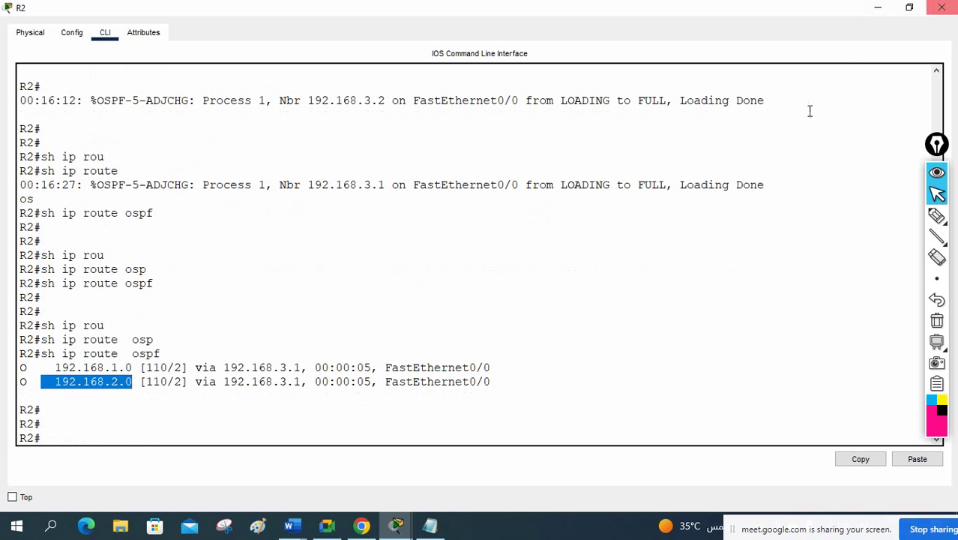
Step: Save R2's running configuration with wr and close the R2 window
text(w)
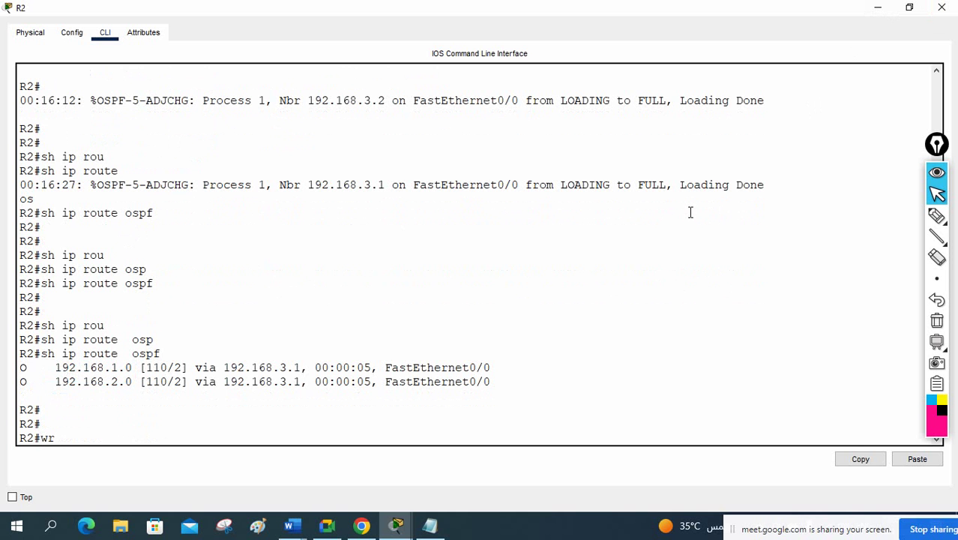
text(r)
key(Return)
click(942, 8)
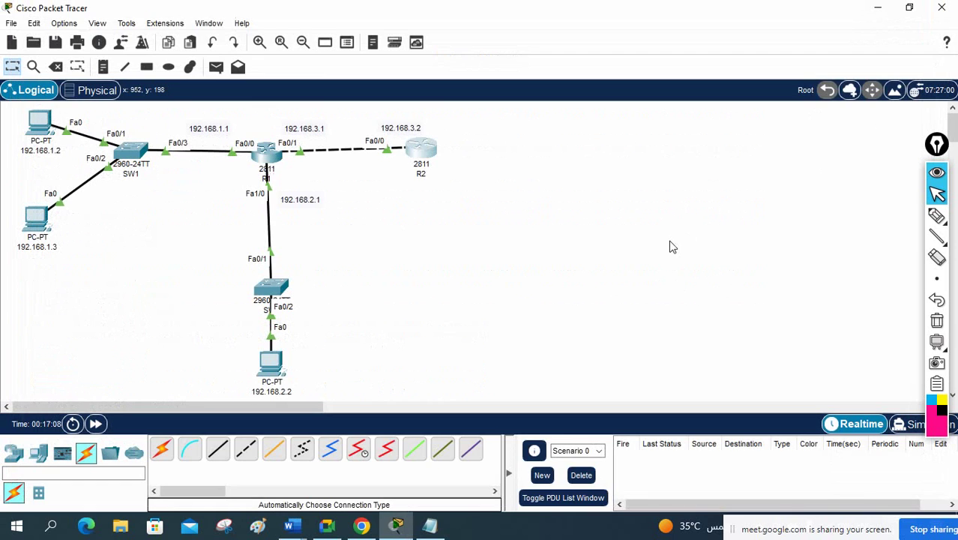
click(936, 215)
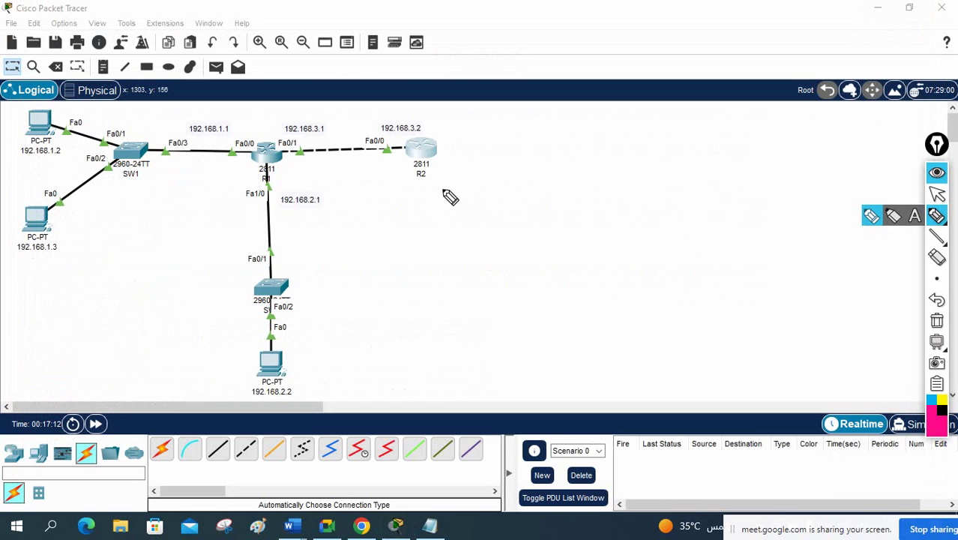
drag(446, 111, 440, 138)
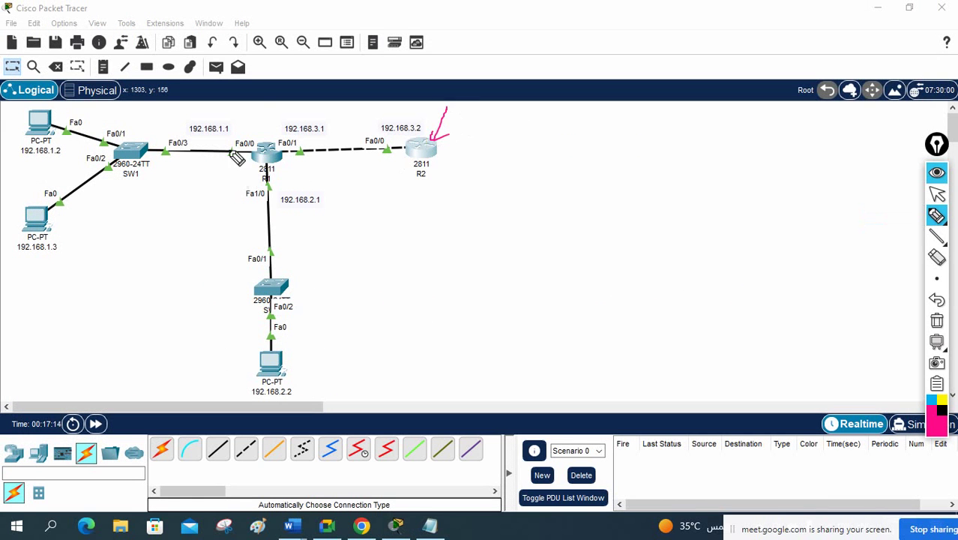
drag(262, 113, 264, 143)
mouse_move(411, 117)
mouse_down()
mouse_move(382, 121)
mouse_move(420, 127)
mouse_move(411, 142)
mouse_move(385, 128)
mouse_move(279, 140)
mouse_up()
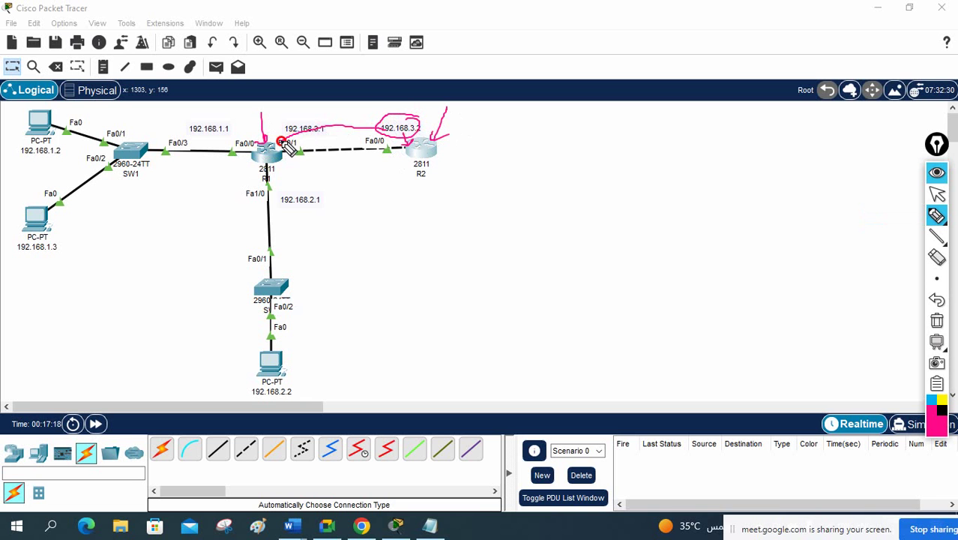
click(936, 320)
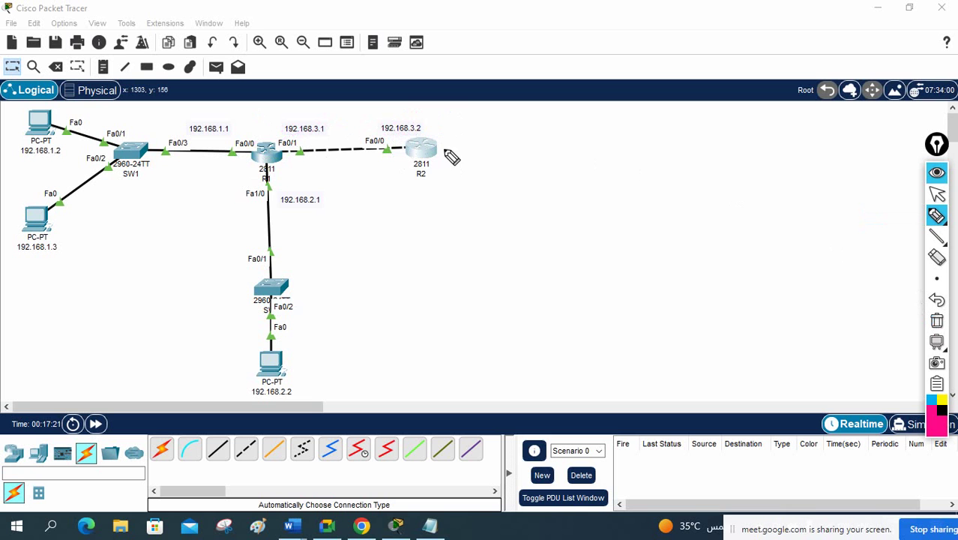
mouse_move(437, 150)
mouse_down()
mouse_move(485, 144)
mouse_move(479, 184)
mouse_up()
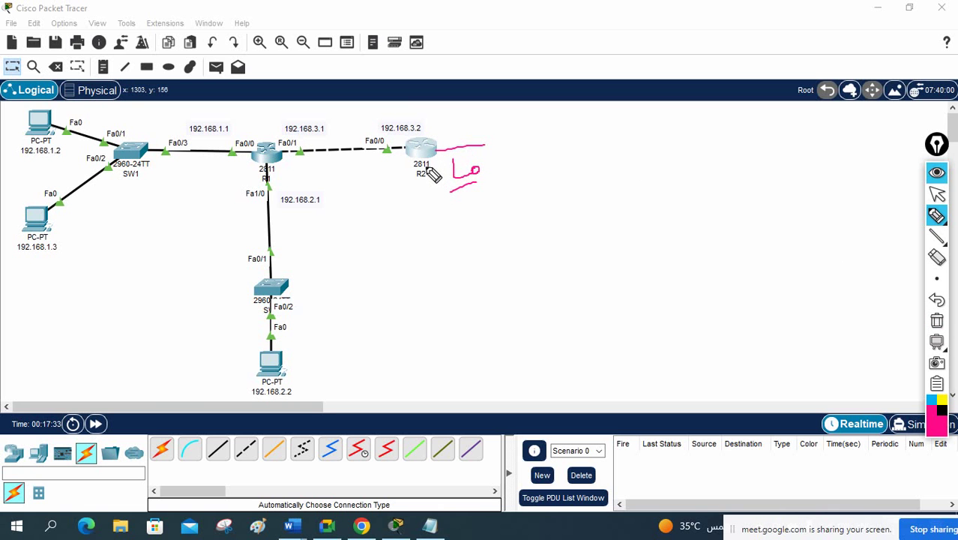
mouse_move(426, 117)
mouse_down()
mouse_move(392, 116)
mouse_move(431, 114)
mouse_move(396, 135)
mouse_move(427, 161)
mouse_move(420, 164)
mouse_move(282, 144)
mouse_up()
mouse_move(438, 171)
mouse_down()
mouse_move(253, 169)
mouse_move(267, 171)
mouse_up()
mouse_move(335, 133)
mouse_down()
mouse_move(310, 114)
mouse_move(269, 138)
mouse_up()
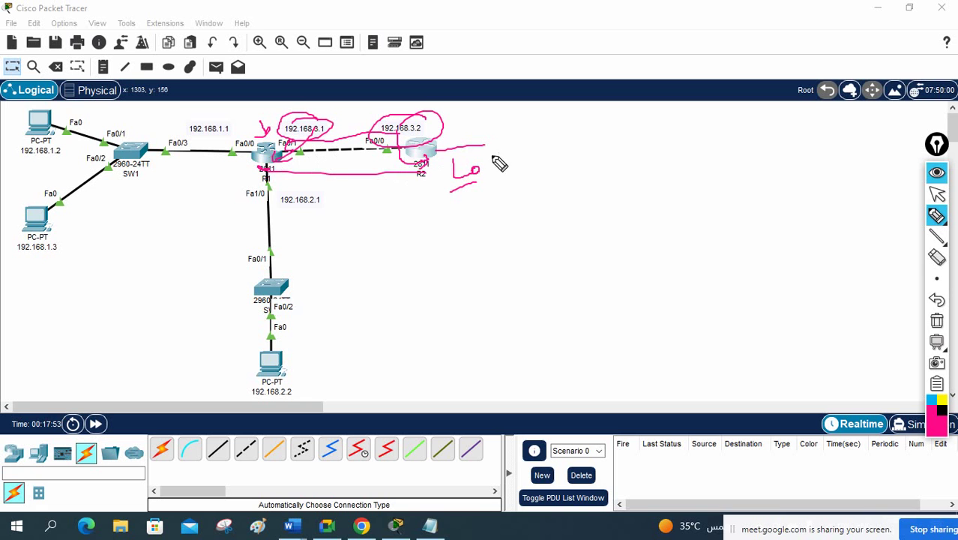
click(937, 321)
click(938, 193)
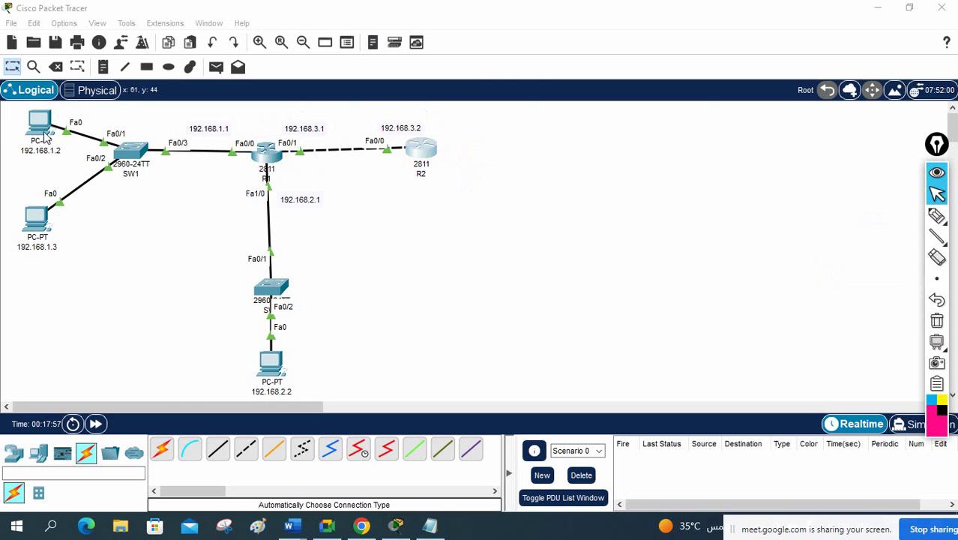
Step: In the Notepad lab notes, highlight the tasks 'Configure Telnet in R2' and 'Check All PC can Telnet to R2'
click(431, 526)
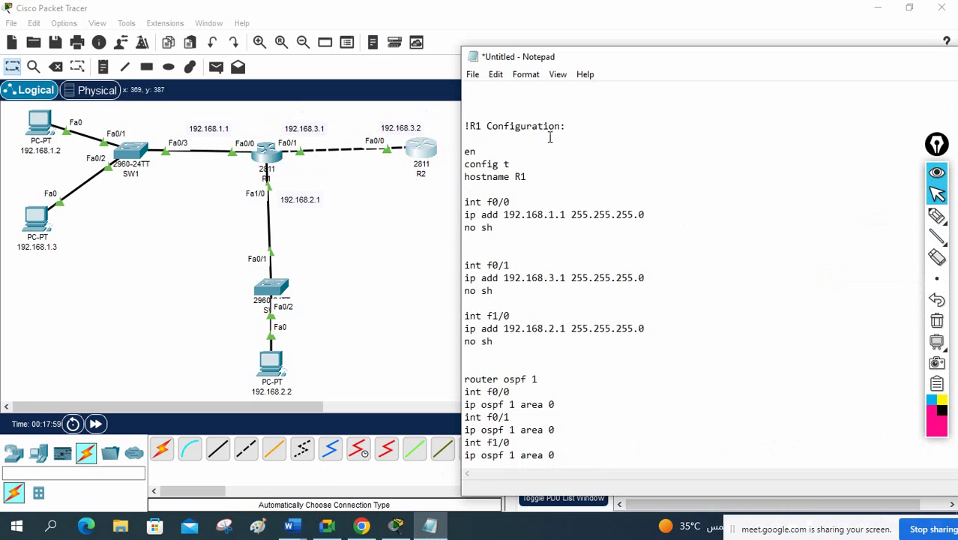
click(603, 151)
scroll(602, 162, up, 6)
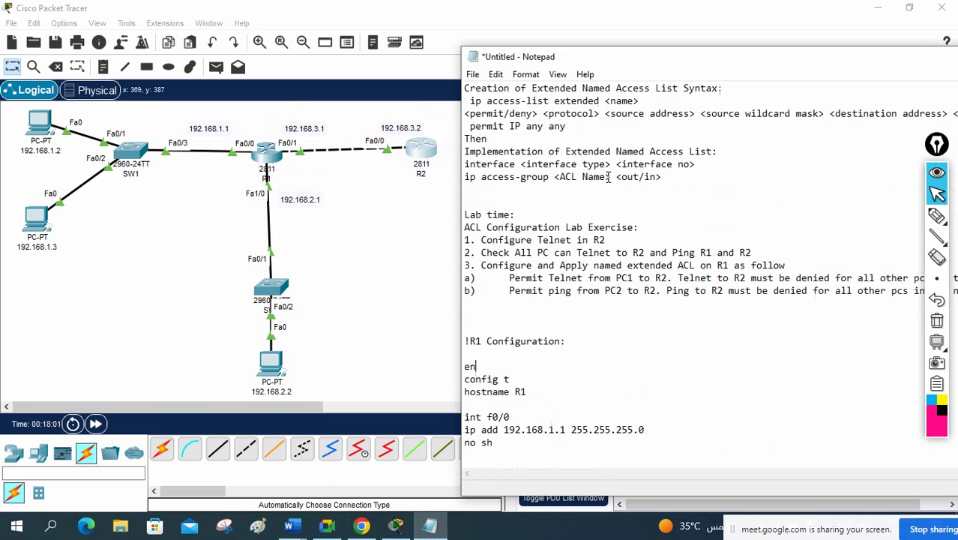
drag(481, 240, 605, 239)
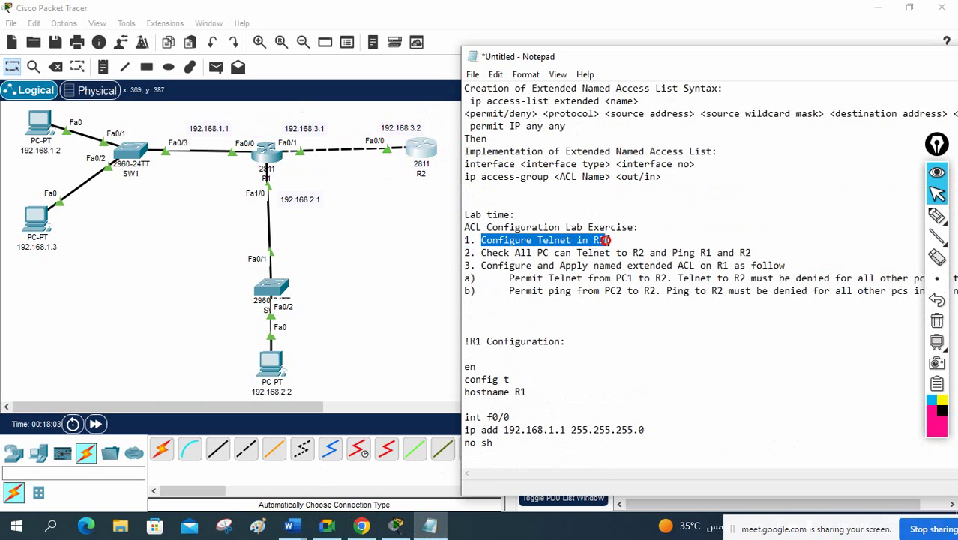
drag(481, 253, 646, 255)
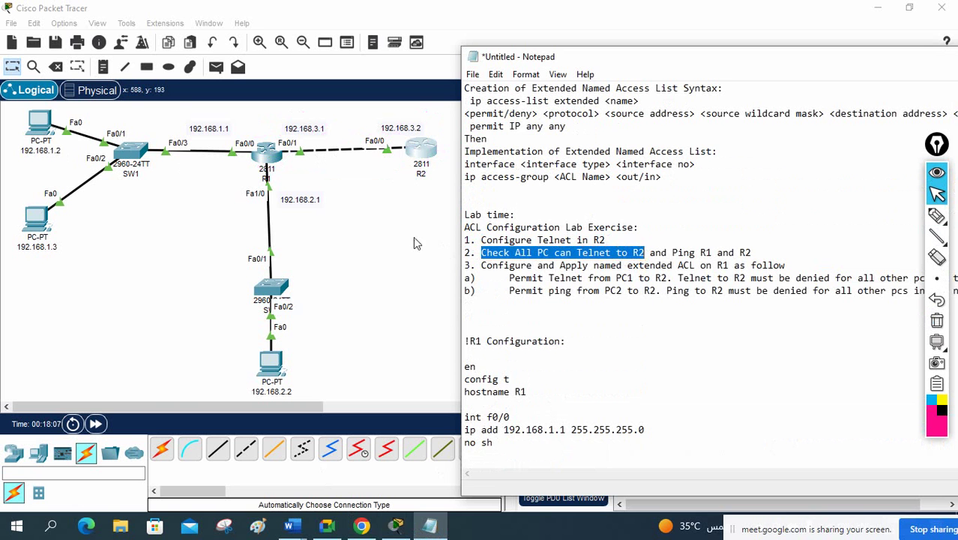
click(413, 237)
Step: Open the Command Prompt on PC 192.168.1.2
click(39, 125)
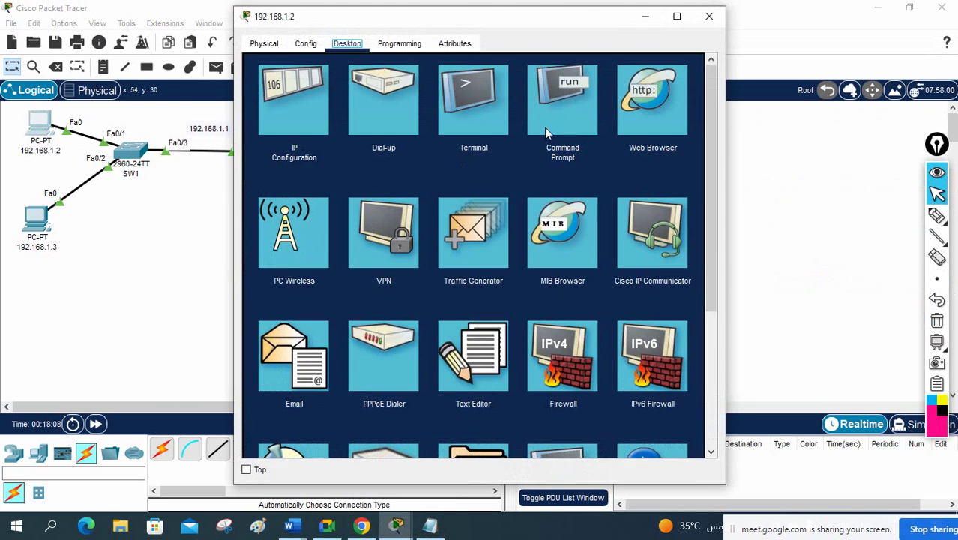
click(546, 127)
drag(469, 24, 670, 156)
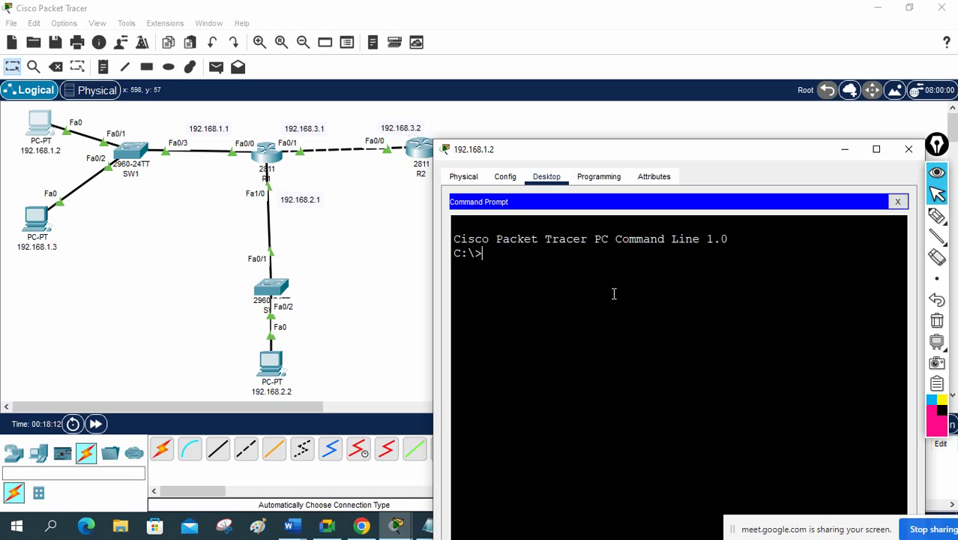
Step: Telnet from the PC to R2 at 192.168.3.2, log in, enter privileged mode, then exit
text(telnet 192.168.3.2)
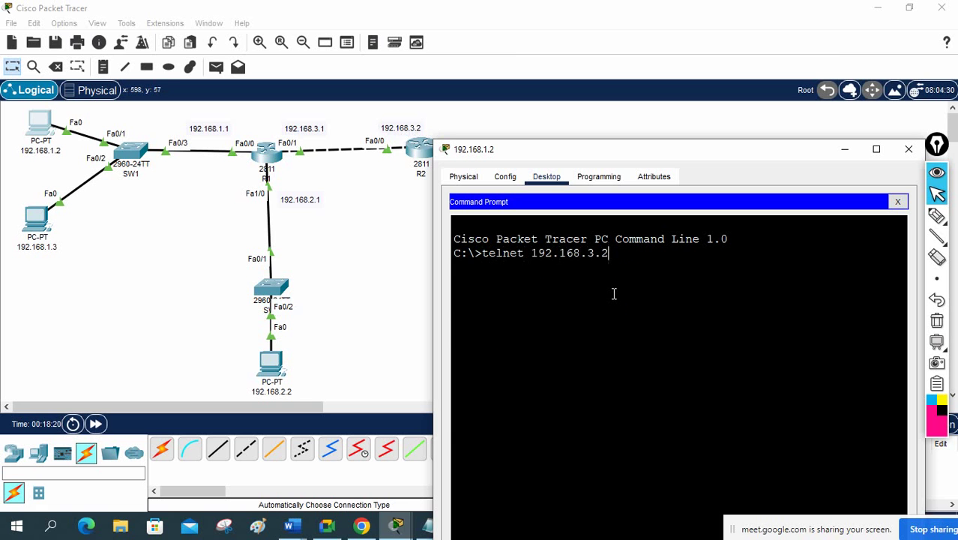
key(Return)
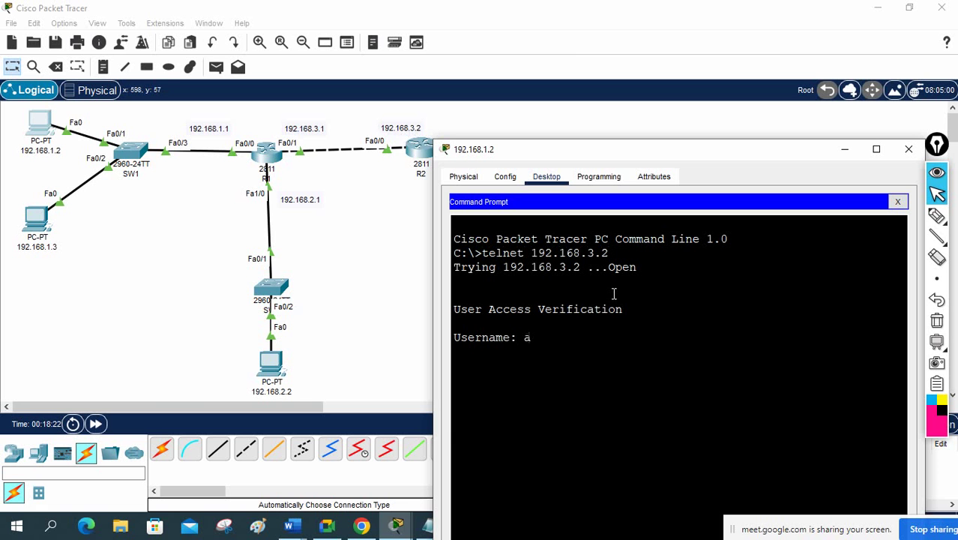
text(admin)
key(Return)
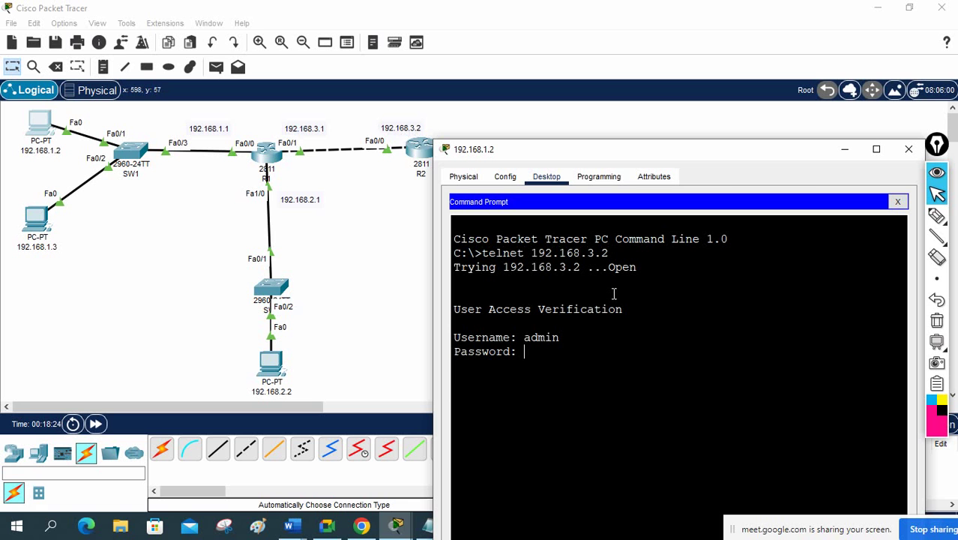
key(Return)
key(Return)
key(Return)
key(Return)
text(en)
key(Return)
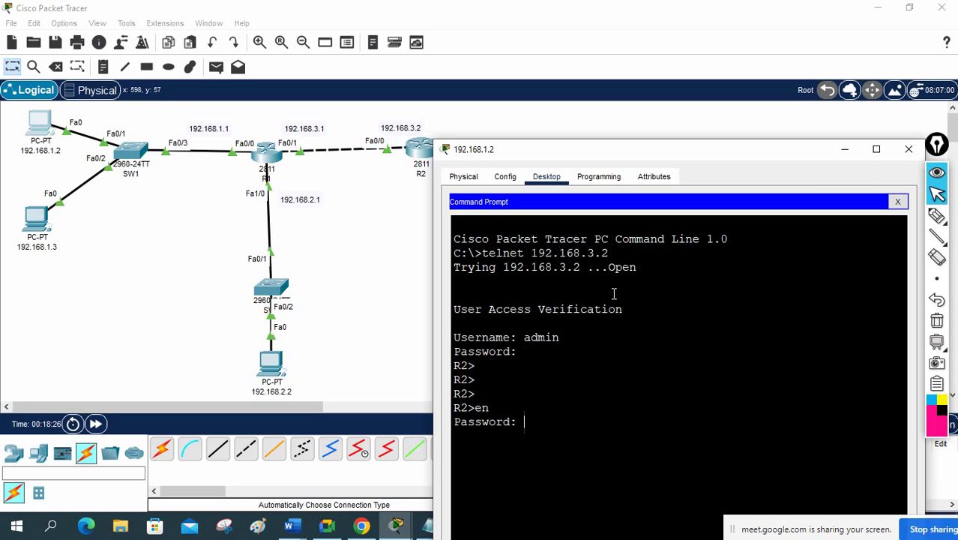
key(Return)
key(Return)
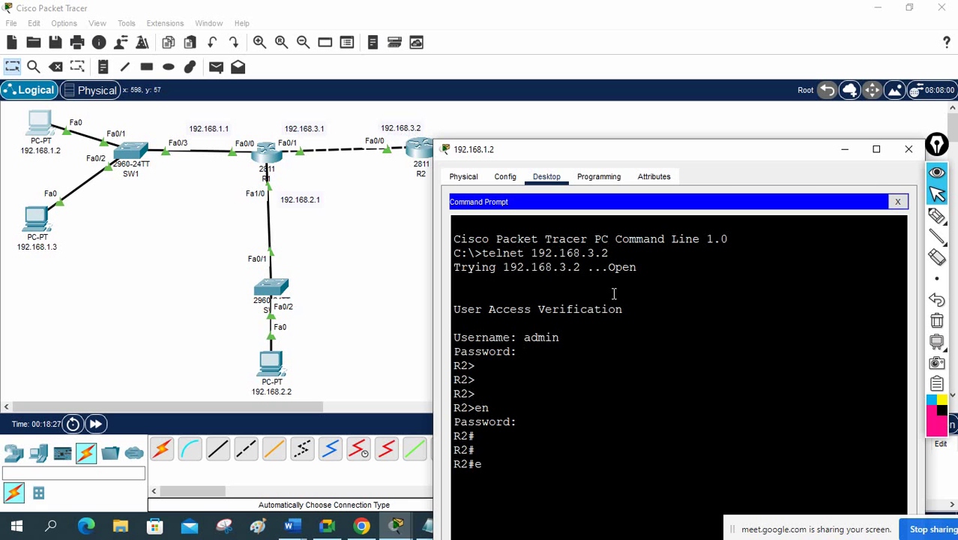
text(exit)
key(Return)
key(Return)
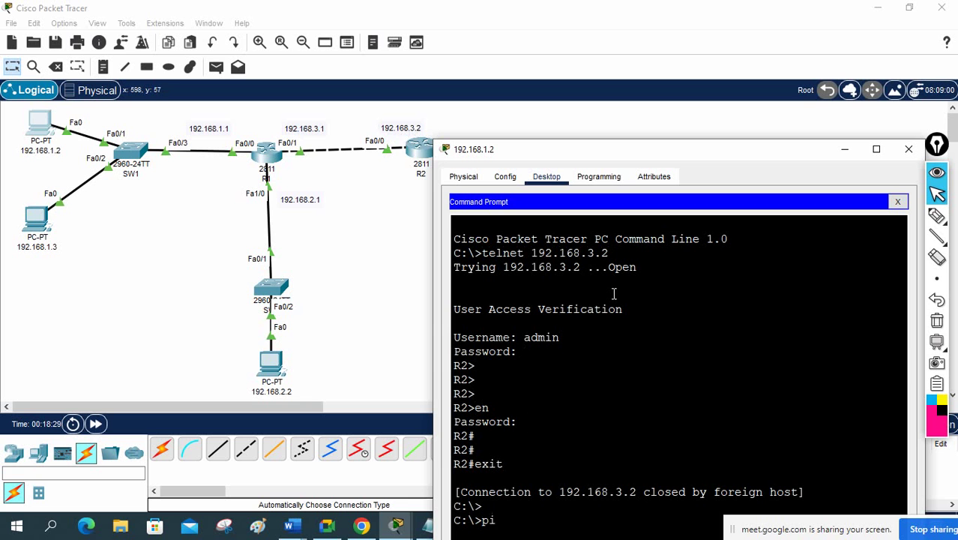
Step: Ping R2 at 192.168.3.2 and R1 at 192.168.3.1 from PC 192.168.1.2
text(ping)
drag(630, 158, 648, 122)
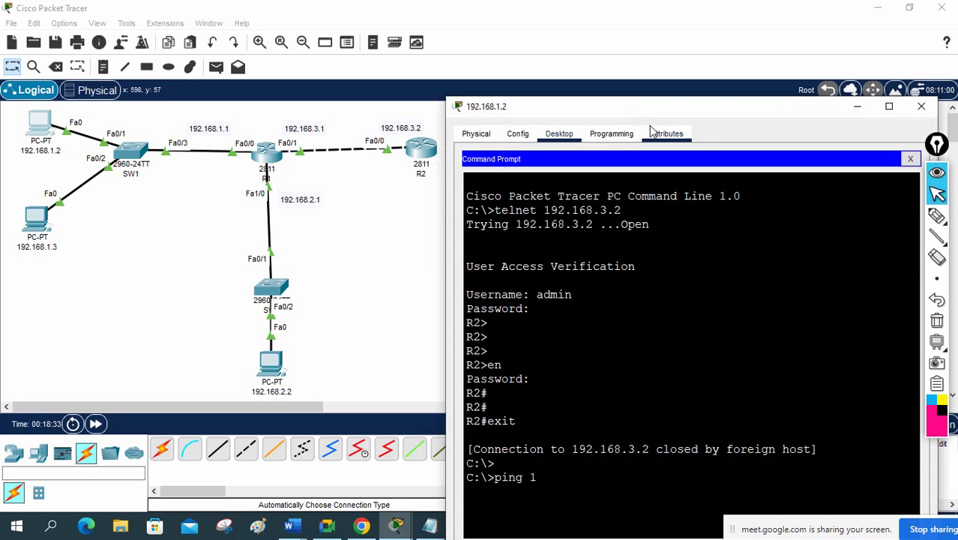
text(192.168)
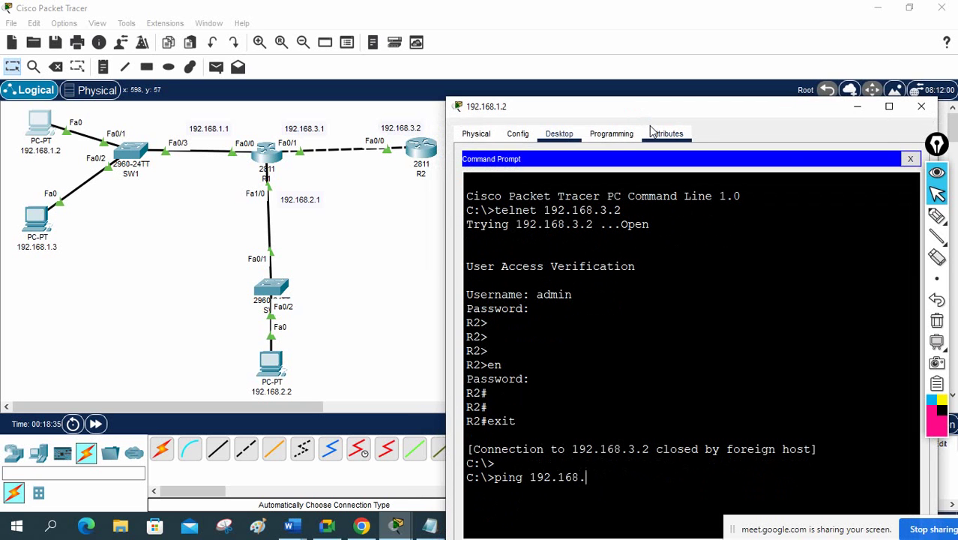
text(.3.2)
key(Return)
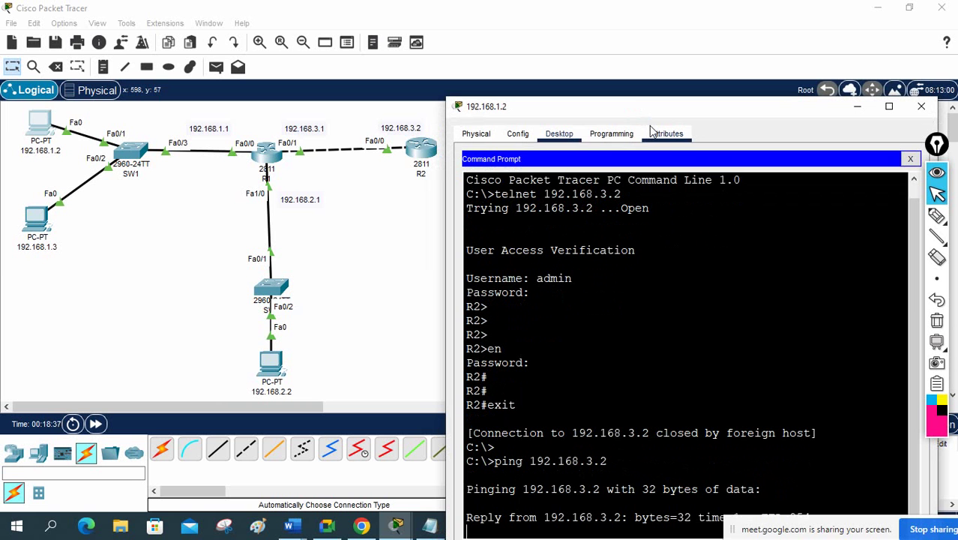
drag(622, 113, 616, 79)
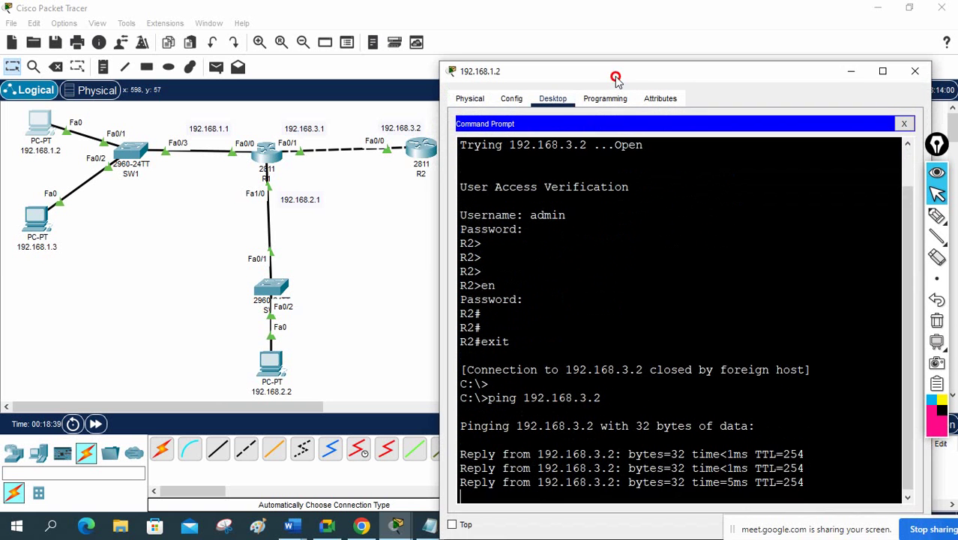
key(Up)
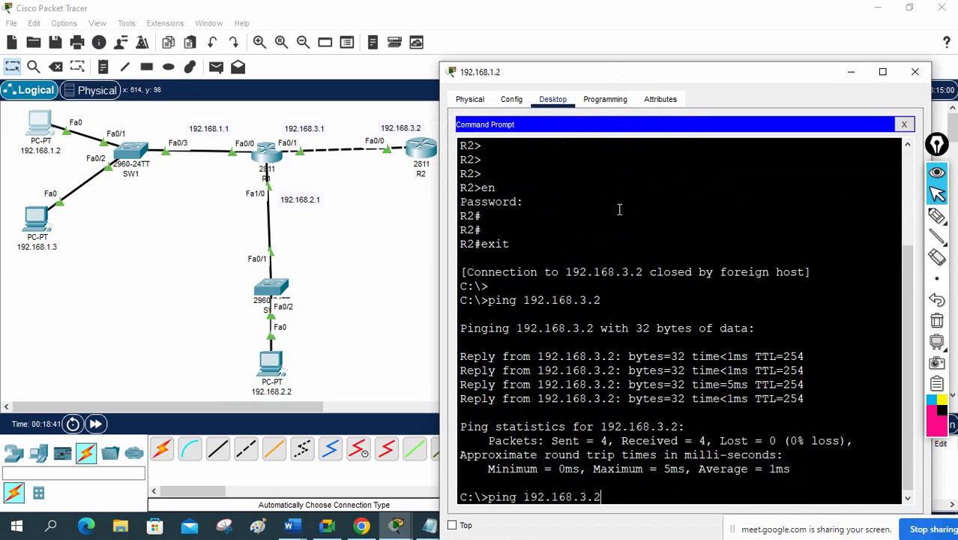
key(Return)
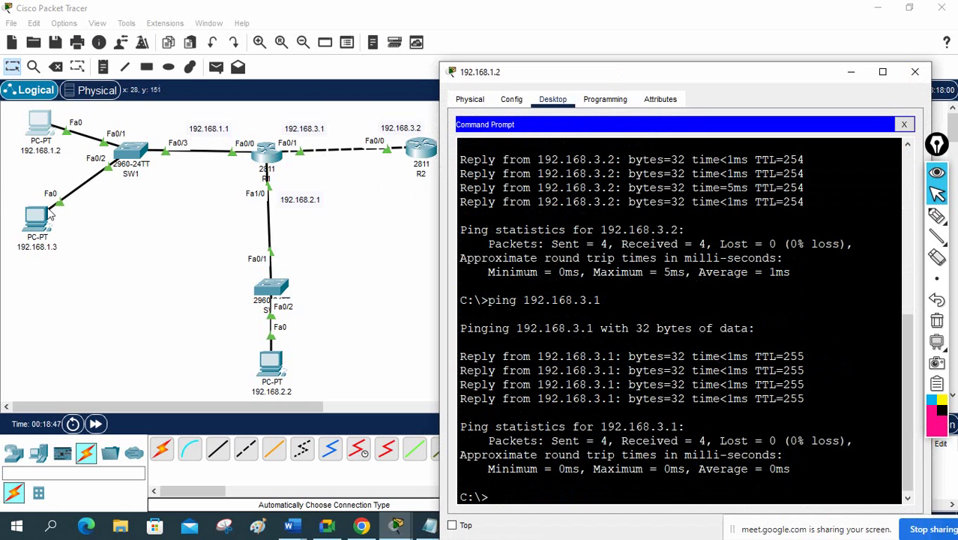
Step: From PC 192.168.1.3's Command Prompt, ping 192.168.3.1 and 192.168.3.2
click(914, 72)
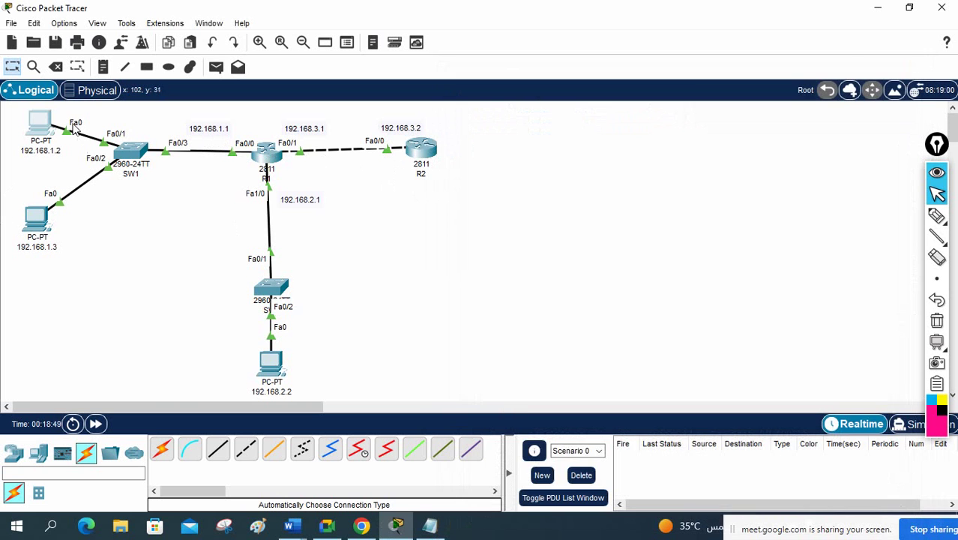
click(42, 220)
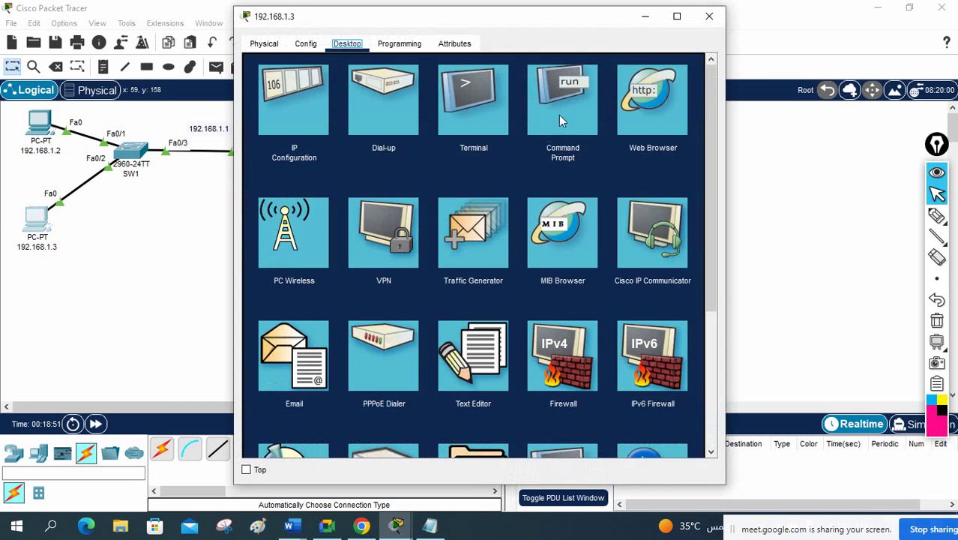
click(559, 115)
drag(471, 28, 713, 75)
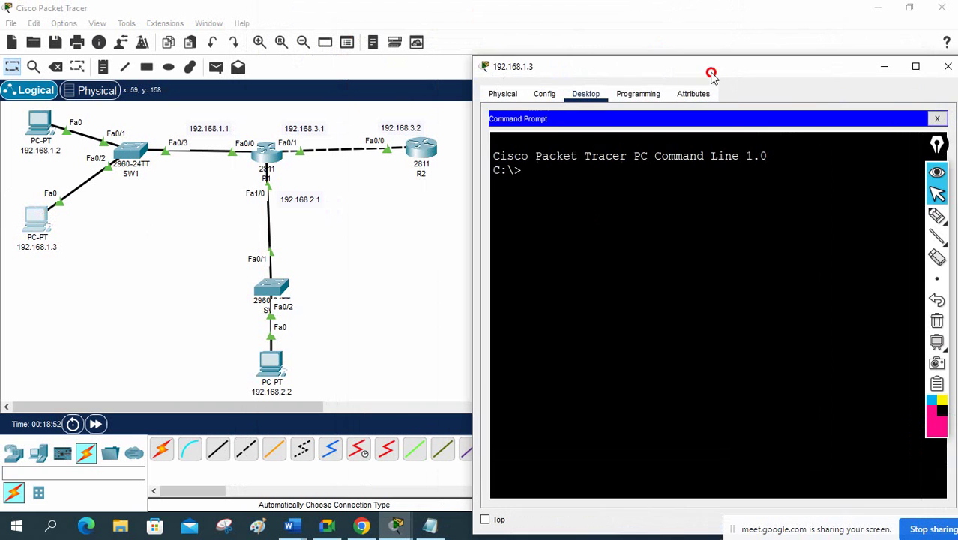
text(ping)
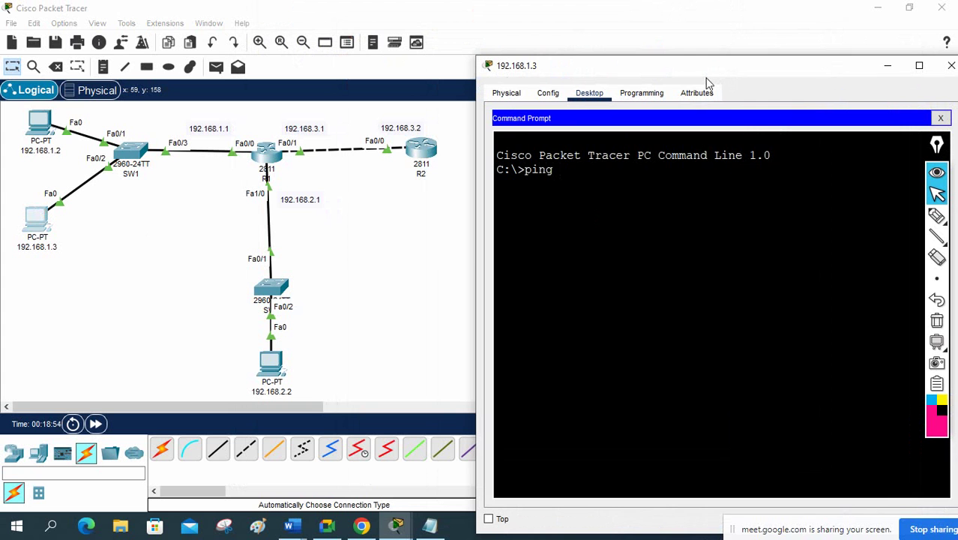
text( 192.168.3.1)
key(Return)
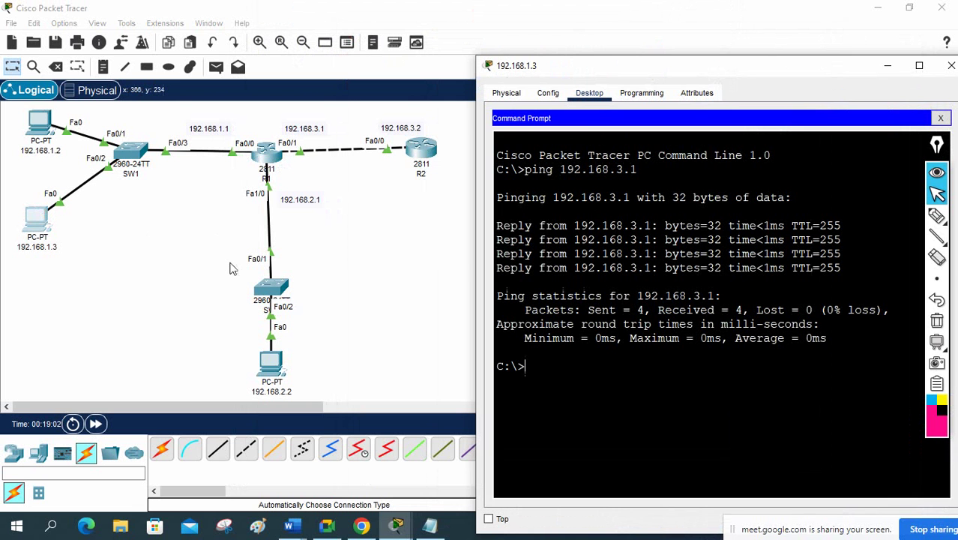
key(Up)
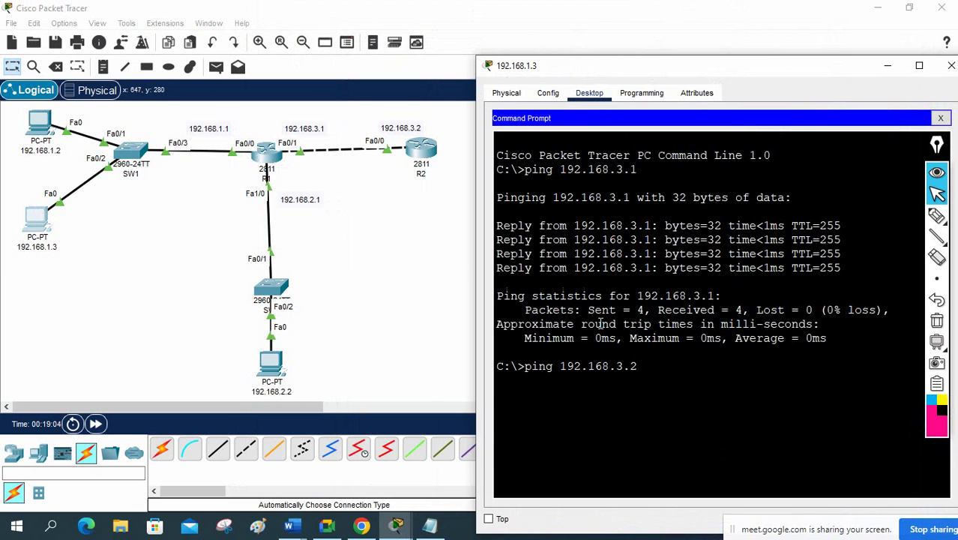
key(Return)
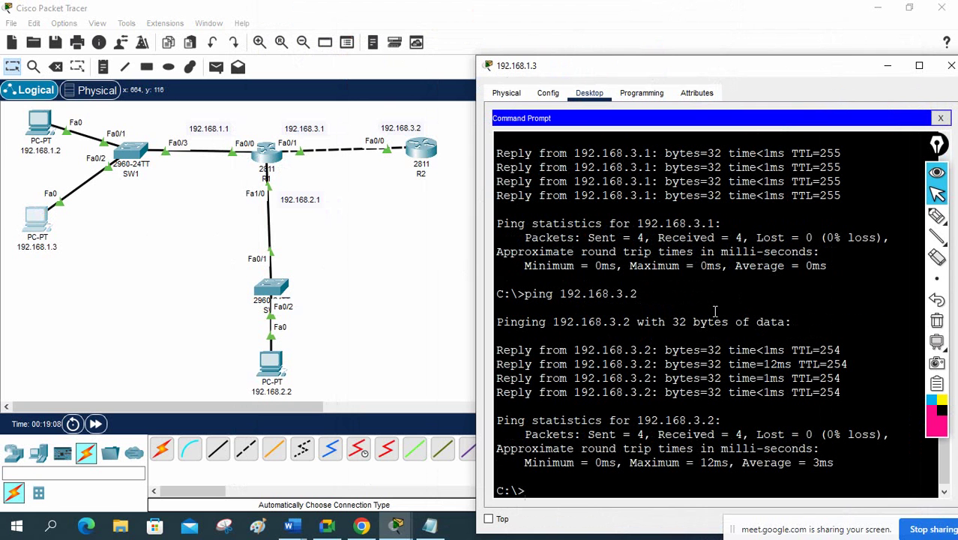
Step: Telnet from PC 192.168.1.3 to R2 at 192.168.3.2, log in and enter privileged mode
text(telnet 192.168.3.2)
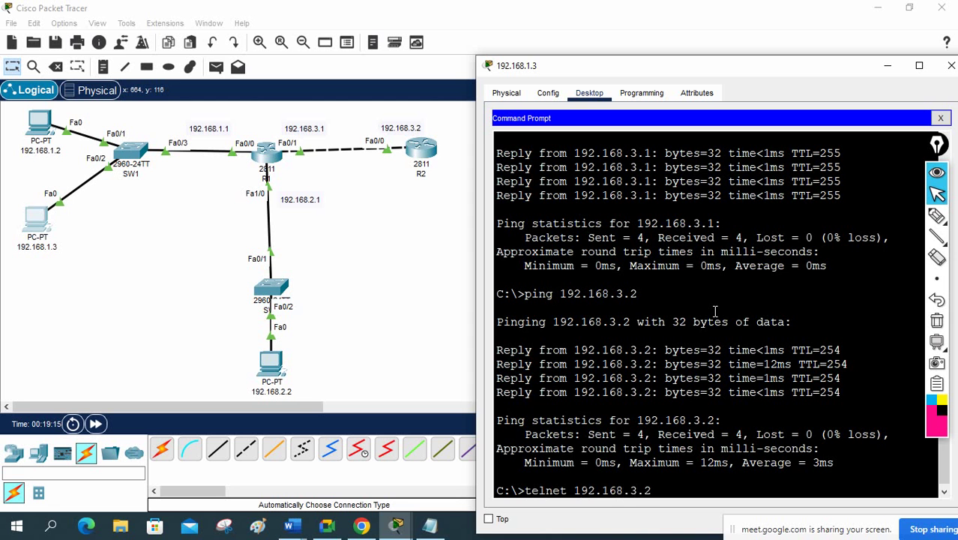
key(Return)
text(ad)
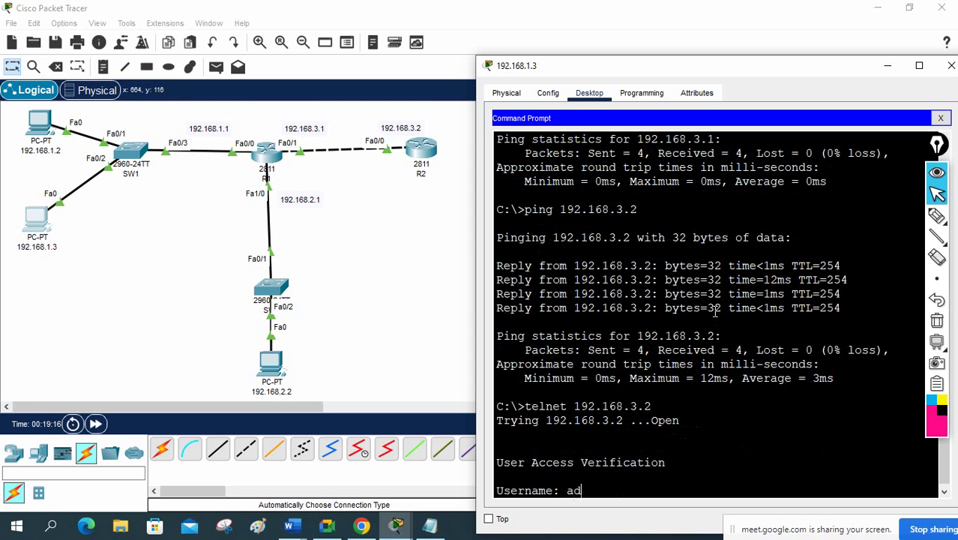
text(min)
key(Return)
key(Return)
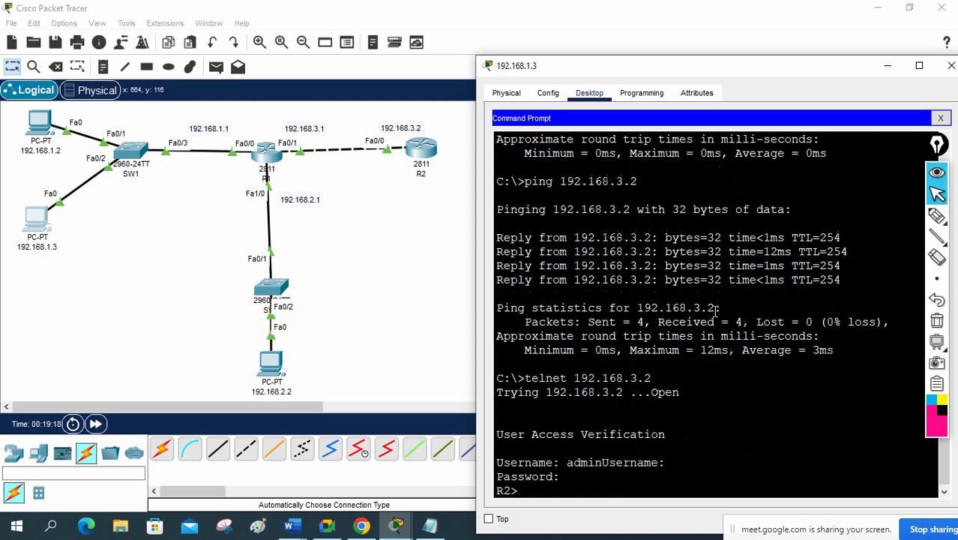
key(Return)
key(Return)
text(en)
key(Return)
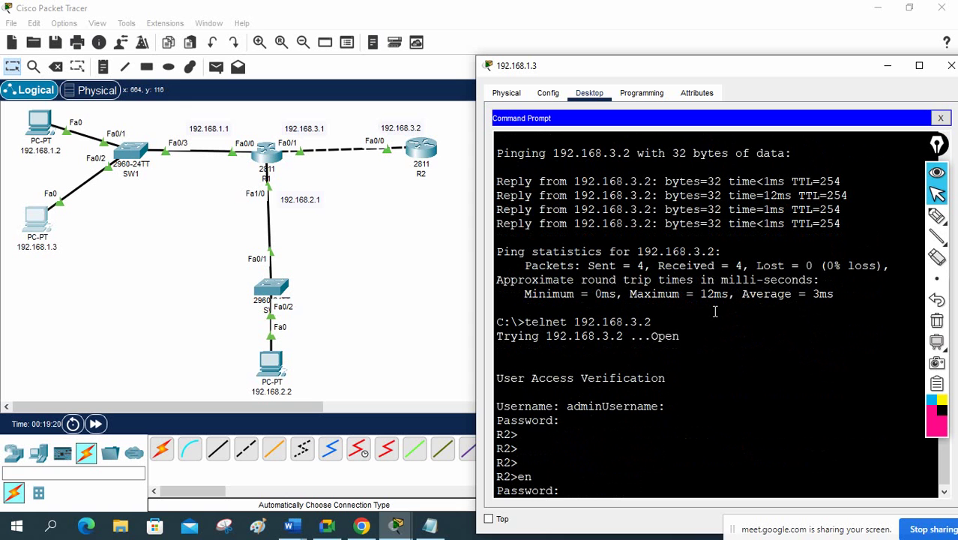
key(Return)
key(Return)
key(Return)
key(Return)
key(Return)
Step: Show R2's interface summary with Fa0/0 192.168.3.2 up, end the telnet session, and close the PC window
text(sh v)
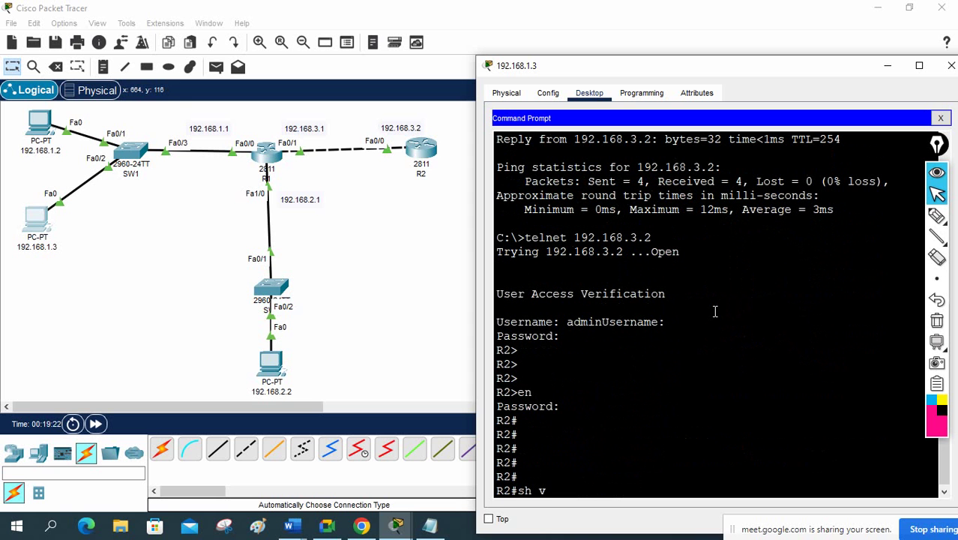
key(BackSpace)
text(ip int)
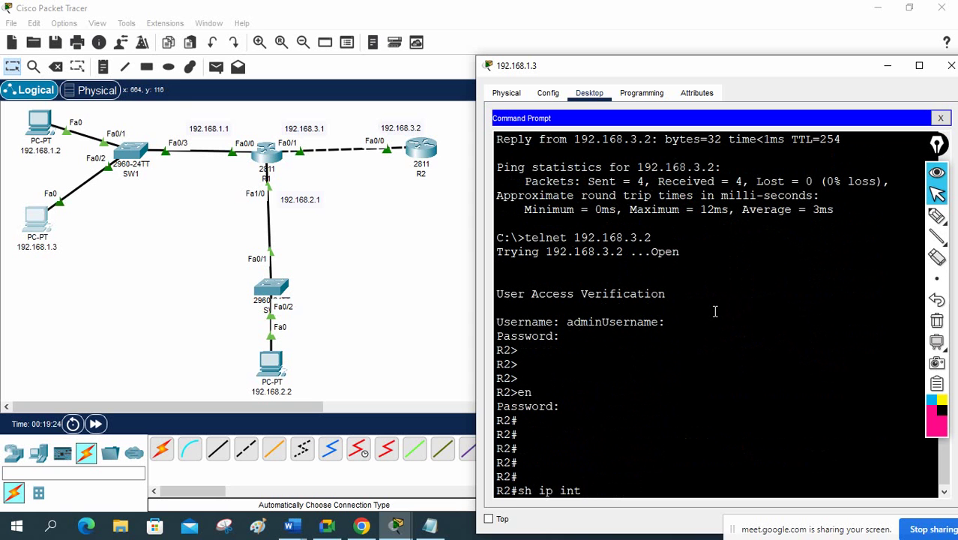
text( br)
key(Return)
key(Return)
key(Return)
key(Return)
text(exit)
key(Return)
key(Return)
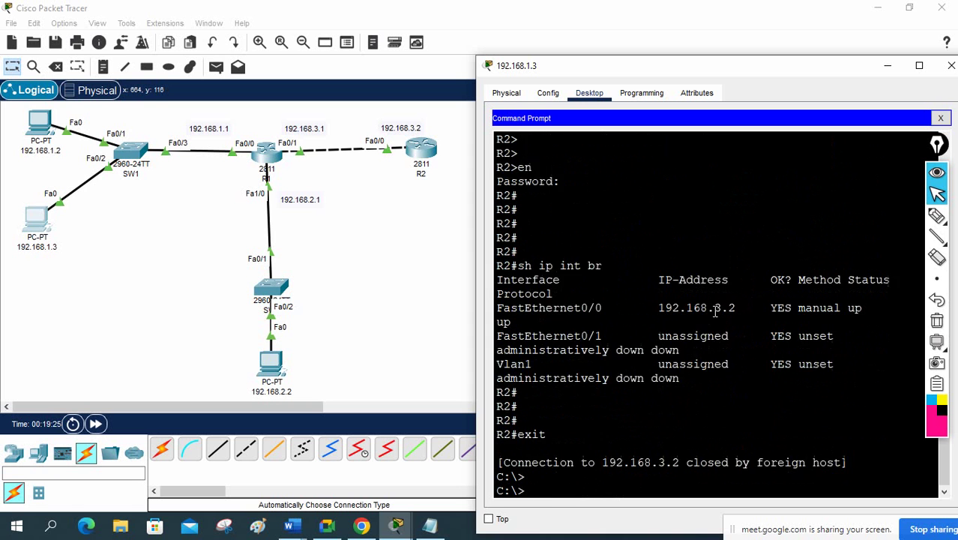
key(Return)
key(Return)
mouse_move(938, 237)
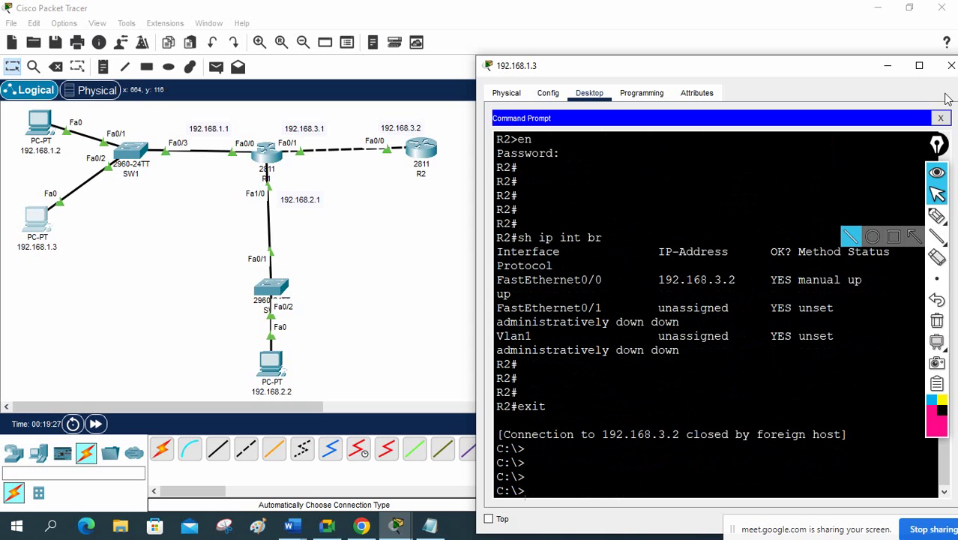
click(951, 65)
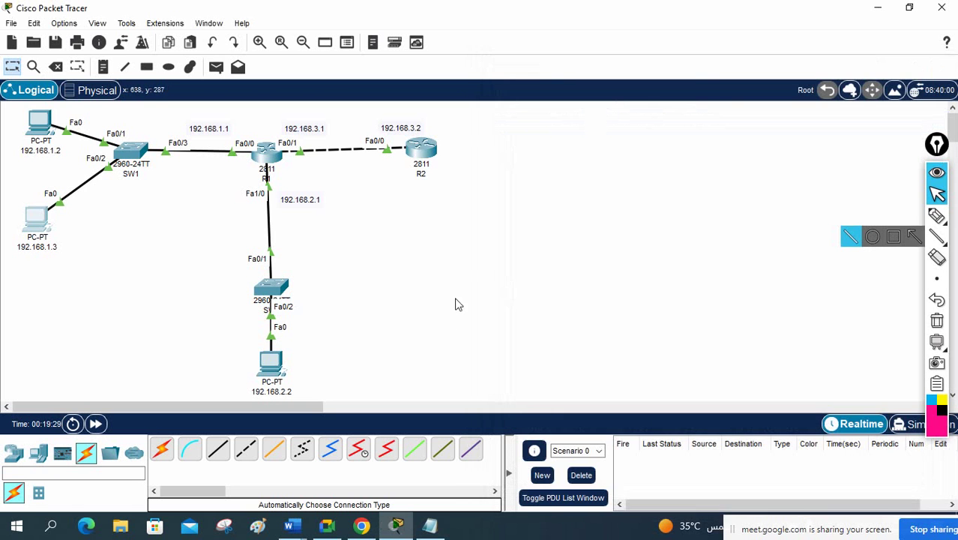
Step: From PC 192.168.2.2's Command Prompt, ping 192.168.3.1 and 192.168.3.2
click(271, 366)
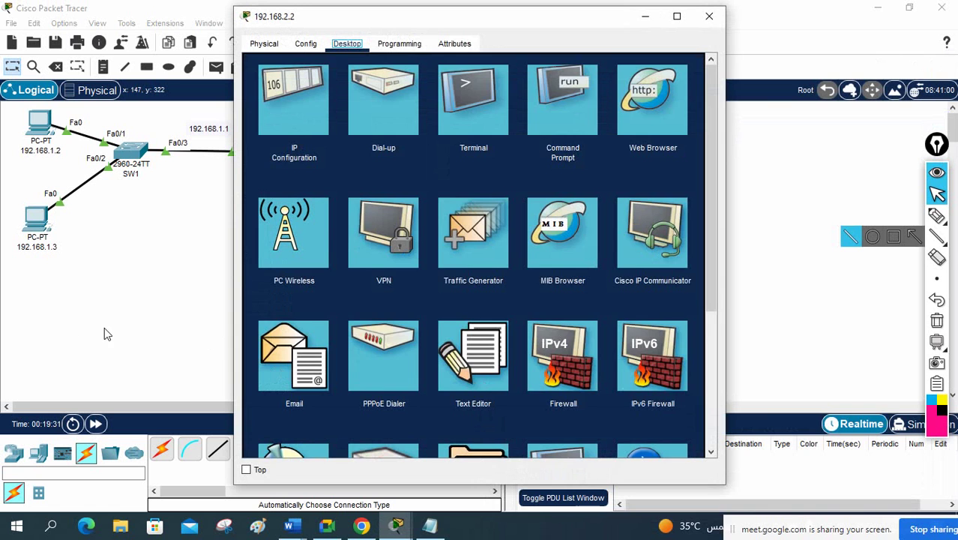
click(567, 112)
drag(529, 20, 767, 77)
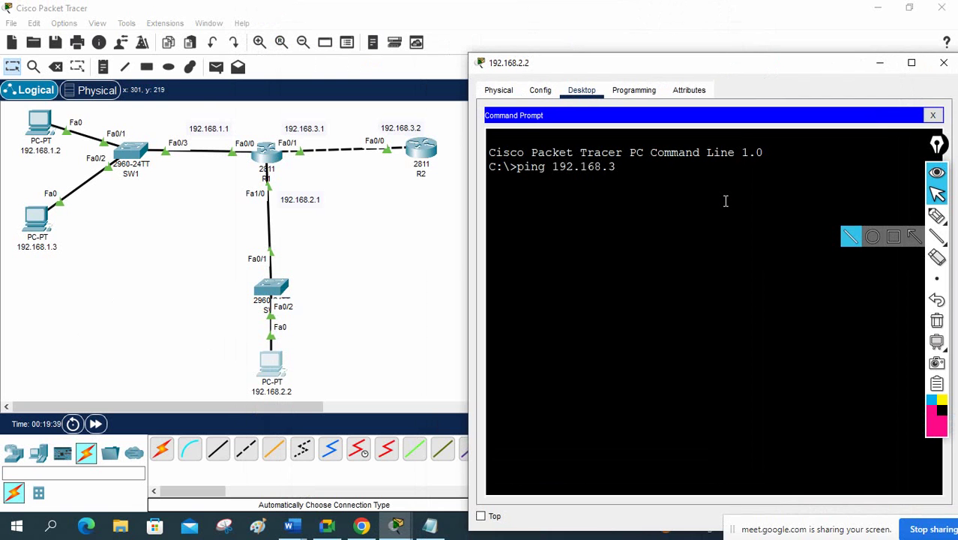
text(ping 192.168.3.1)
key(Return)
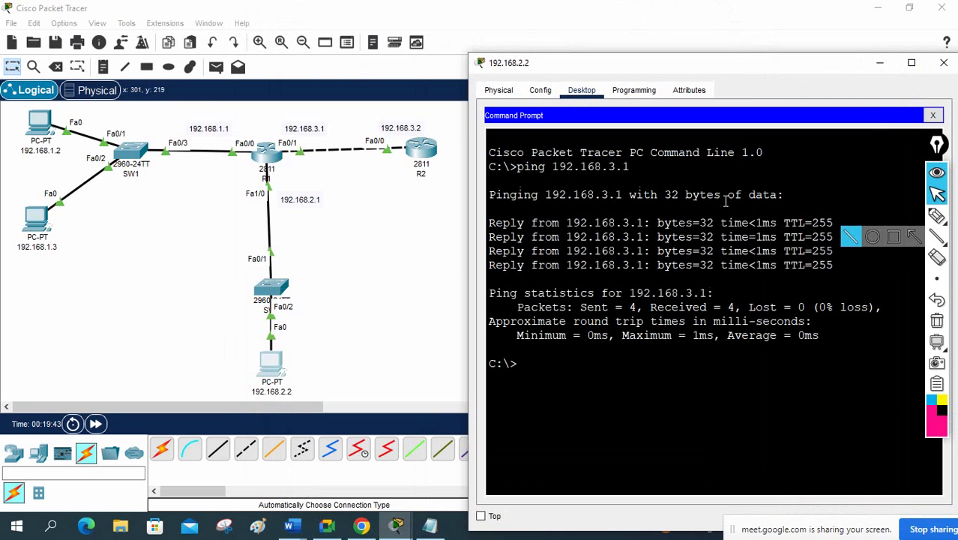
key(Up)
key(Return)
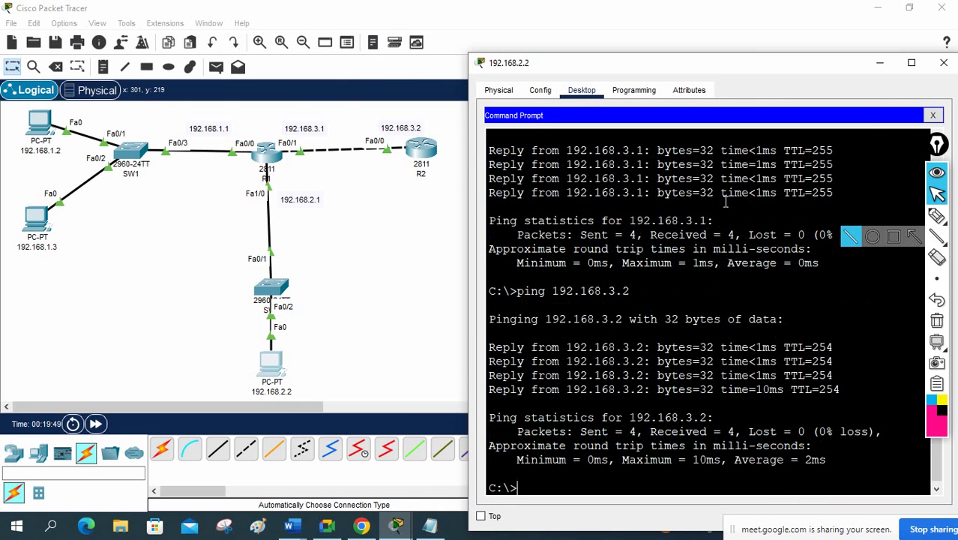
Step: Telnet to R2 at 192.168.3.2, correcting the mistyped address 192.168.32
text(len)
key(BackSpace)
text(net 192.168.32)
key(Return)
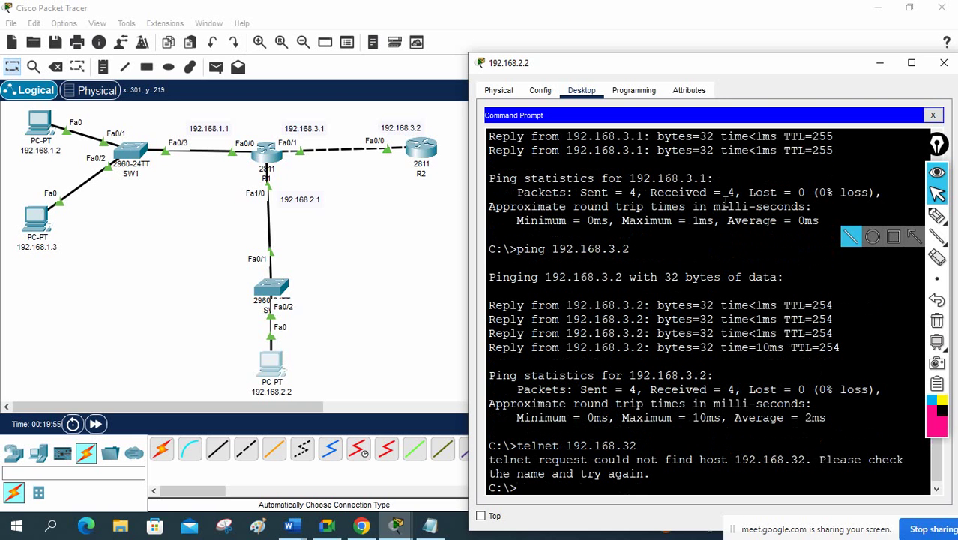
key(Up)
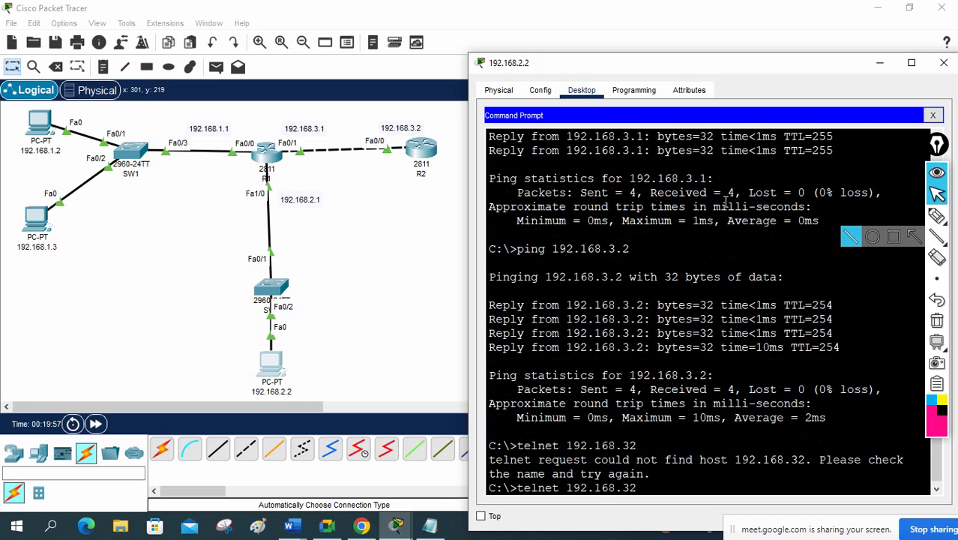
key(BackSpace)
text(.2)
key(Return)
Step: Log in to R2, enter privileged mode, exit the session, and close the PC window
text(admin)
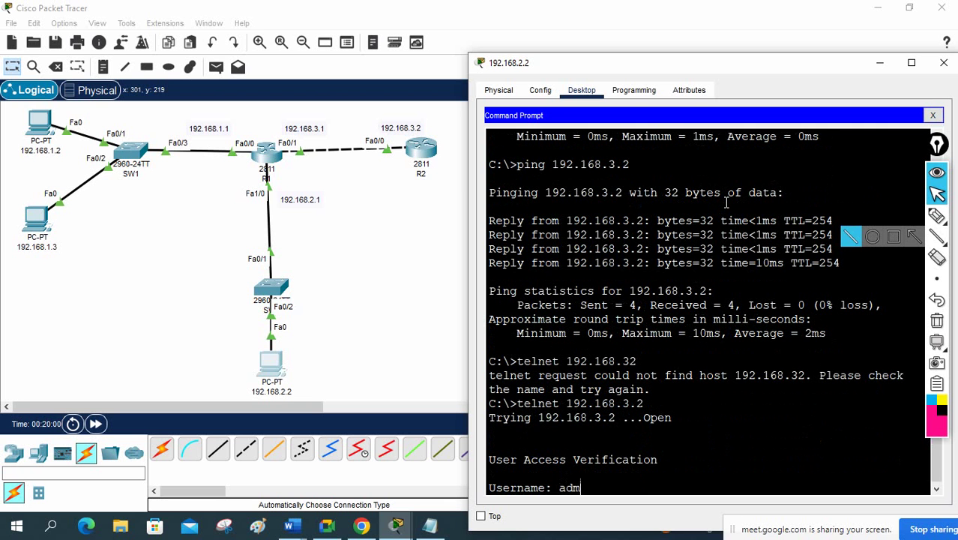
key(Return)
key(Return)
key(Return)
key(Return)
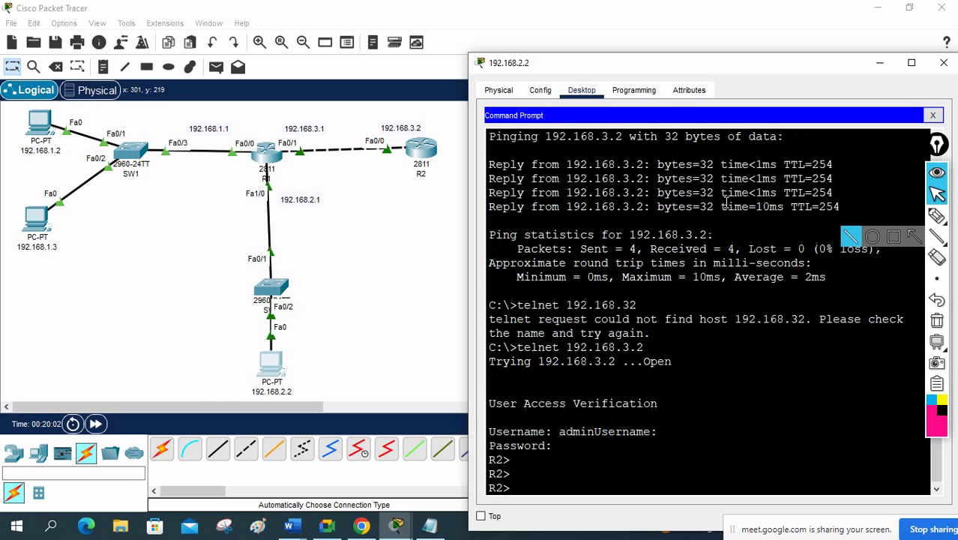
text(en)
key(Return)
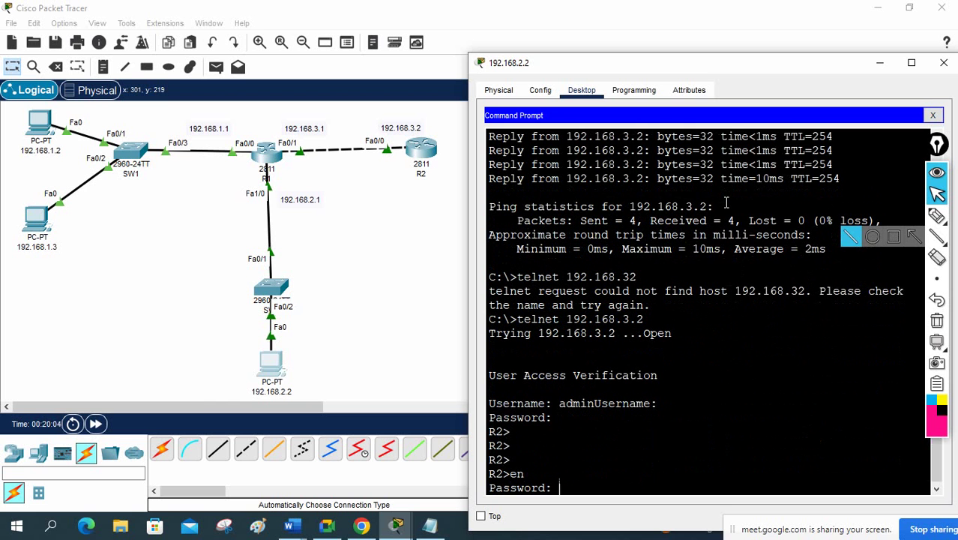
key(Return)
key(Return)
key(Return)
key(Return)
text(exit)
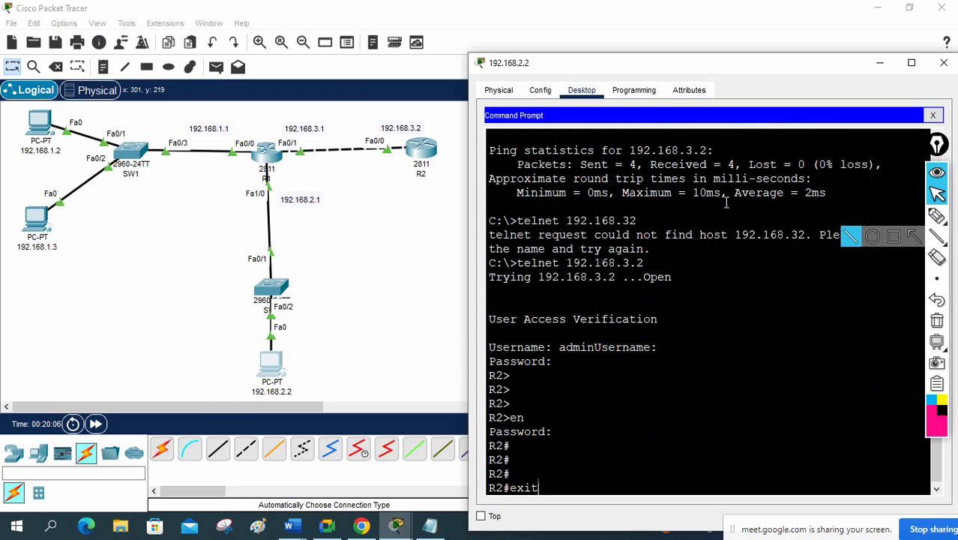
key(Return)
key(Return)
key(Return)
key(Return)
key(Return)
key(Return)
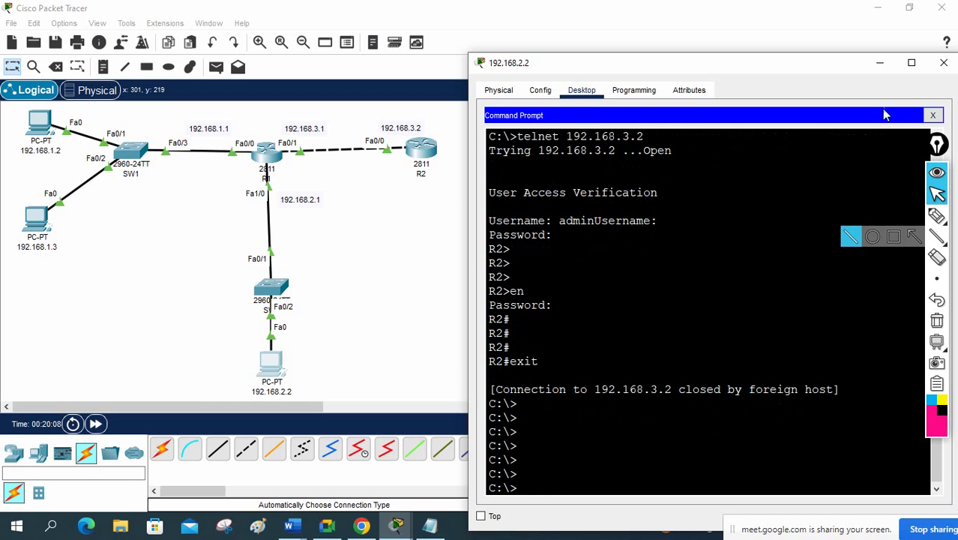
click(944, 62)
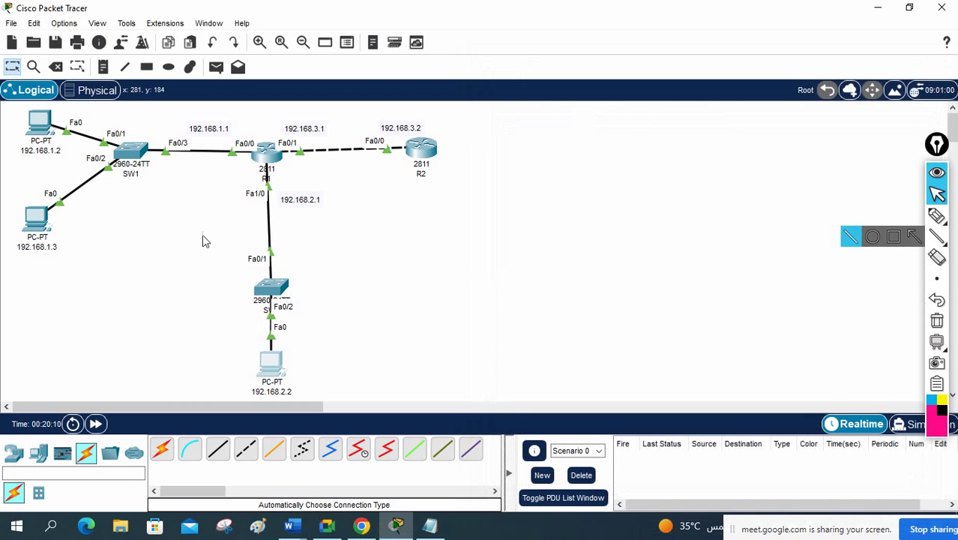
Step: In the lab notes, highlight requirement a) 'Permit Telnet from PC1 to R2' and scroll to R1's configuration
click(438, 528)
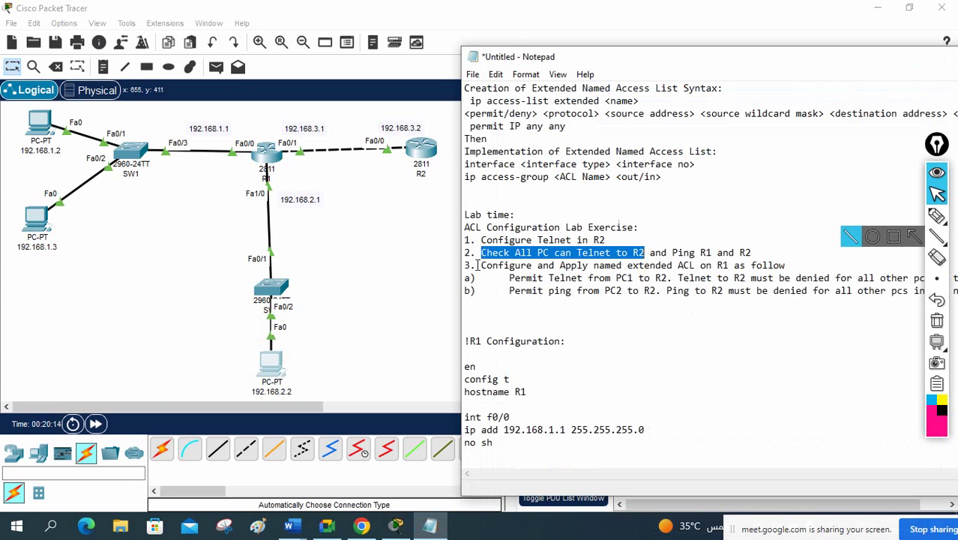
mouse_move(478, 266)
mouse_down()
mouse_move(783, 266)
mouse_move(763, 249)
mouse_move(487, 265)
mouse_move(472, 257)
mouse_up()
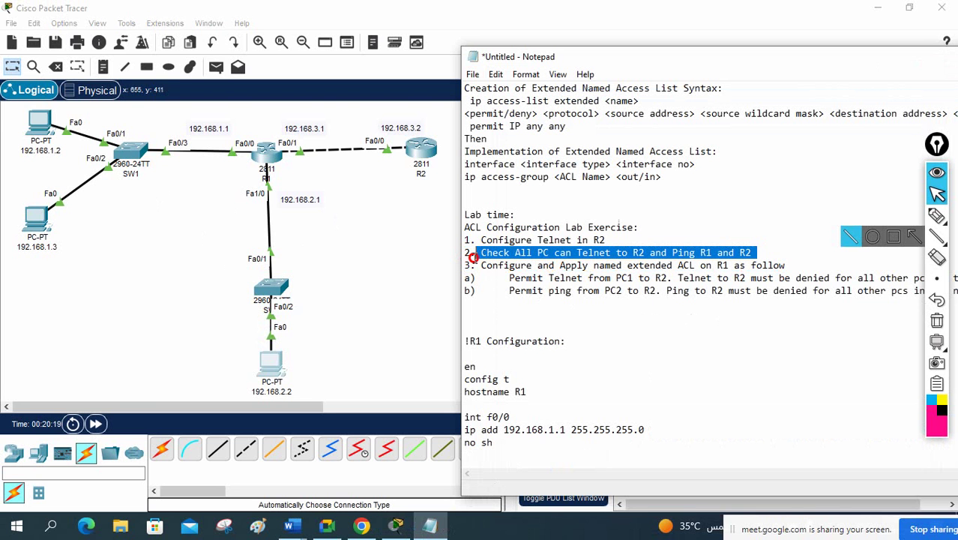
drag(472, 257, 420, 210)
drag(667, 61, 495, 57)
drag(337, 274, 502, 273)
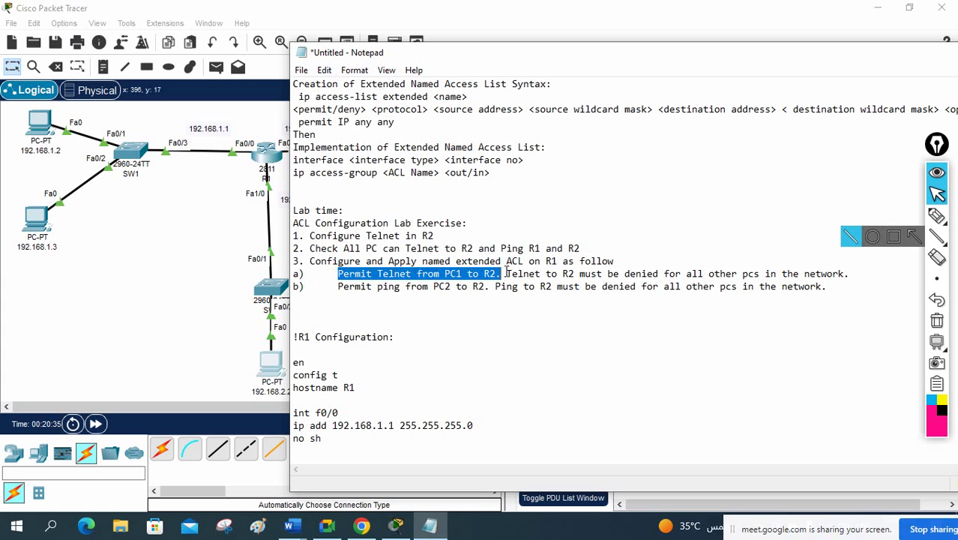
drag(505, 274, 824, 262)
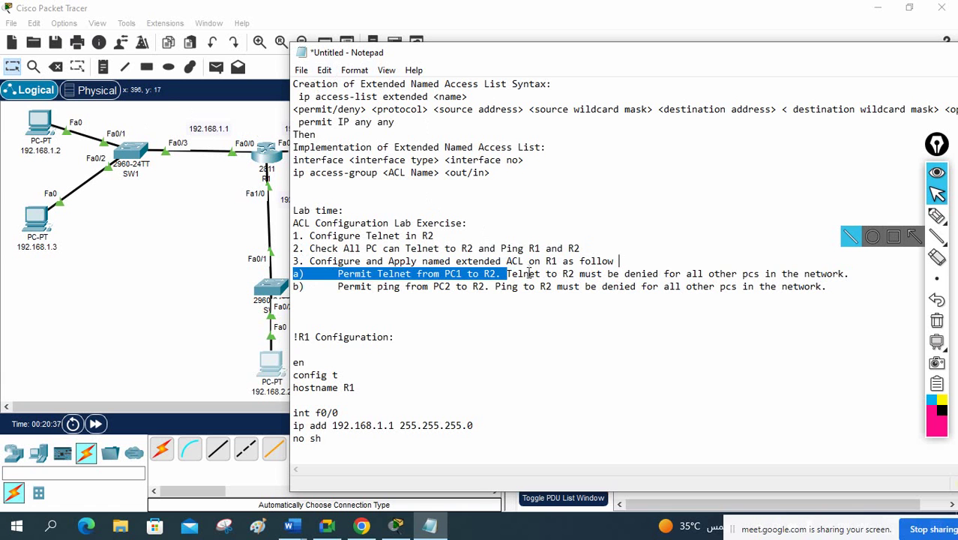
scroll(593, 399, down, 7)
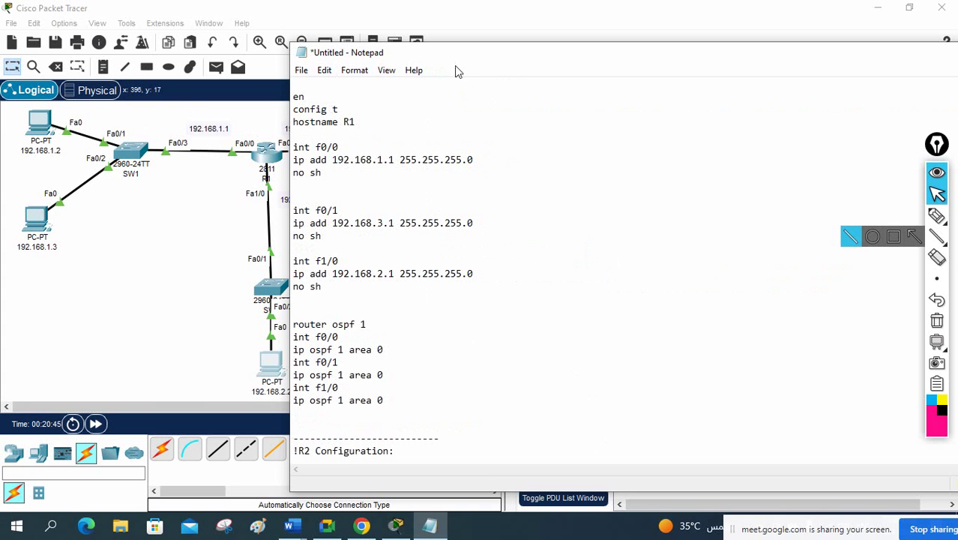
Step: Add the line 'ip access-list extended abc' below the OSPF commands in R1's Notepad script
click(140, 227)
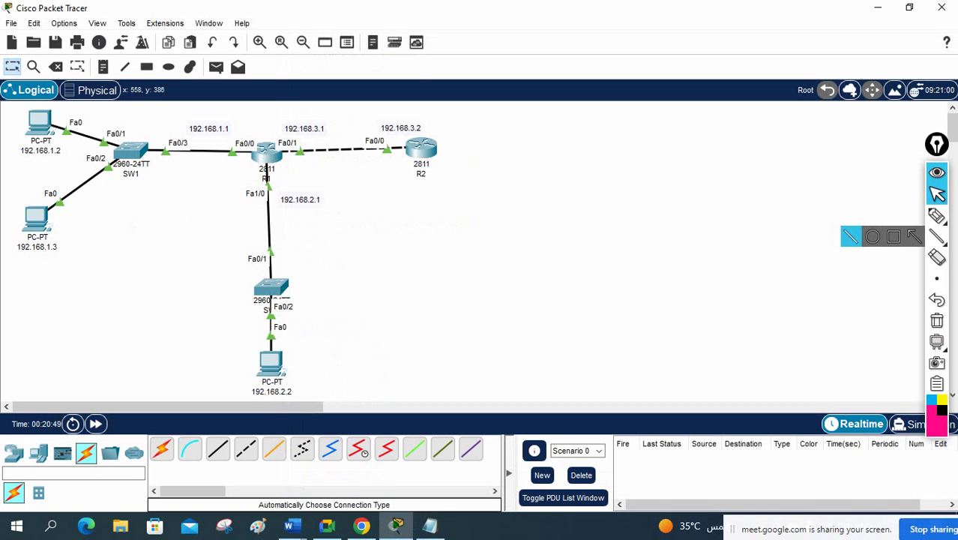
click(429, 526)
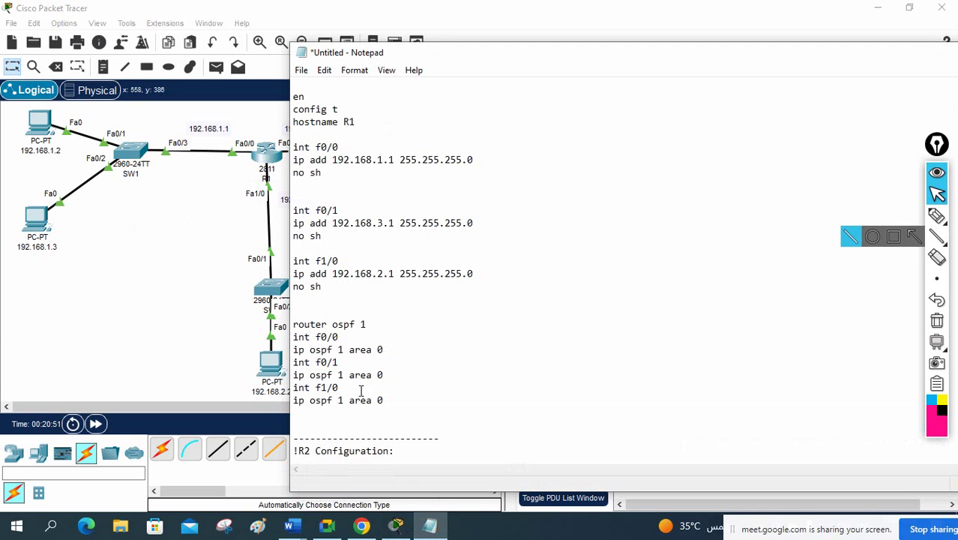
click(407, 408)
key(Return)
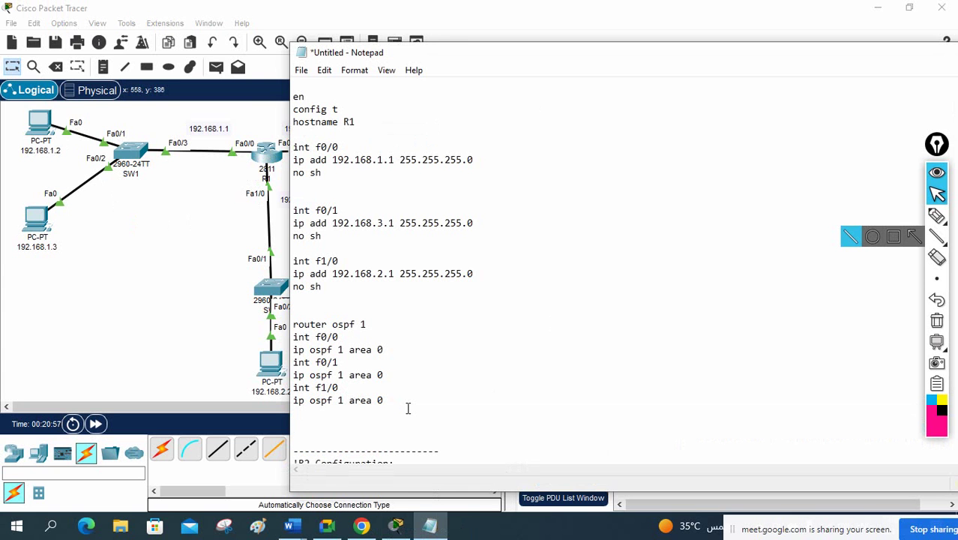
text(ip access-list ex)
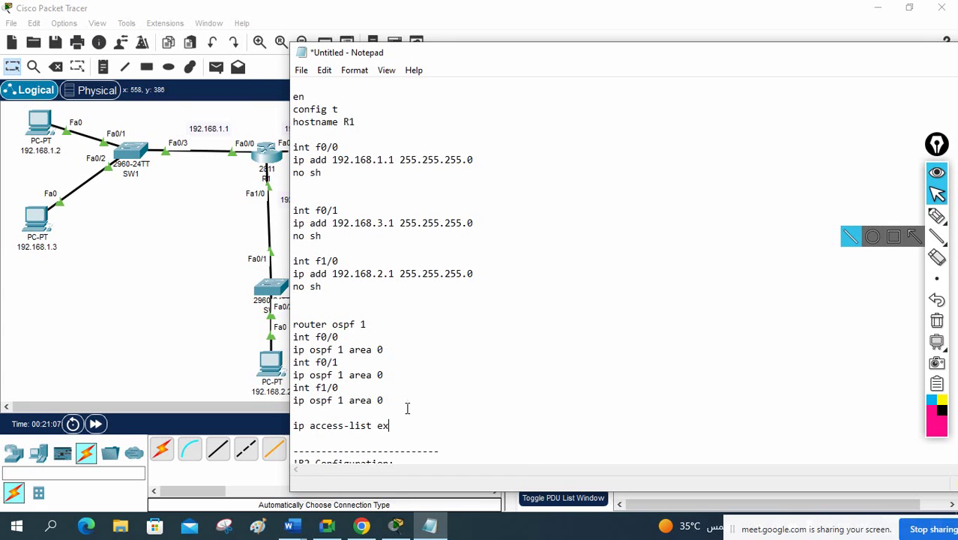
text(tended abc)
key(Return)
Step: Add the rule 'permit tcp host 192.168.1.2 host 192.168.3.2 eq telnet' under it
text(perm)
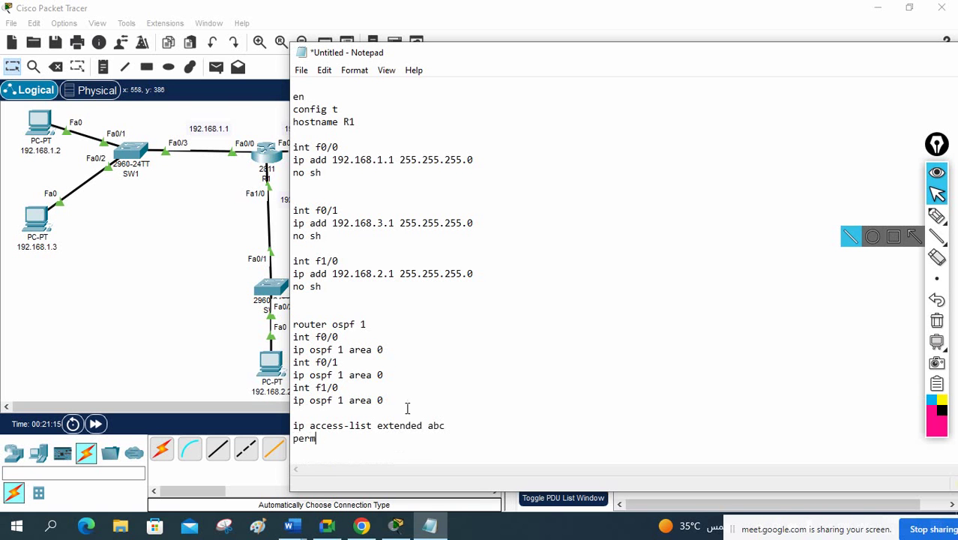
text(it tcp host )
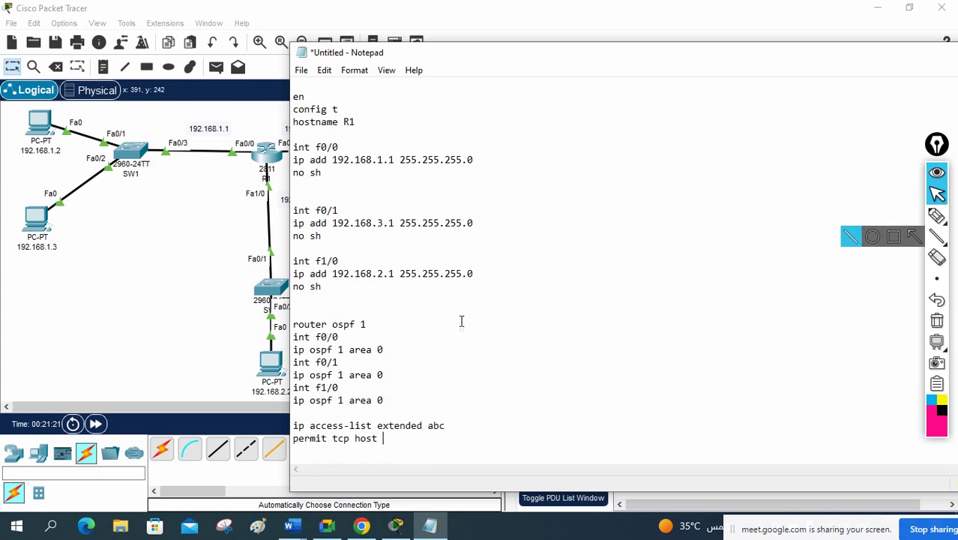
text(192.168.1.2 host)
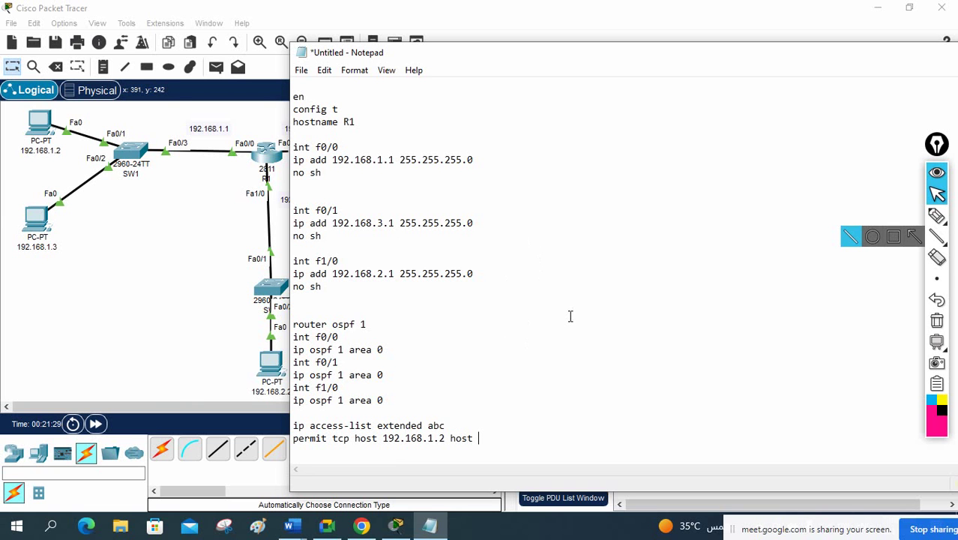
drag(540, 59, 637, 255)
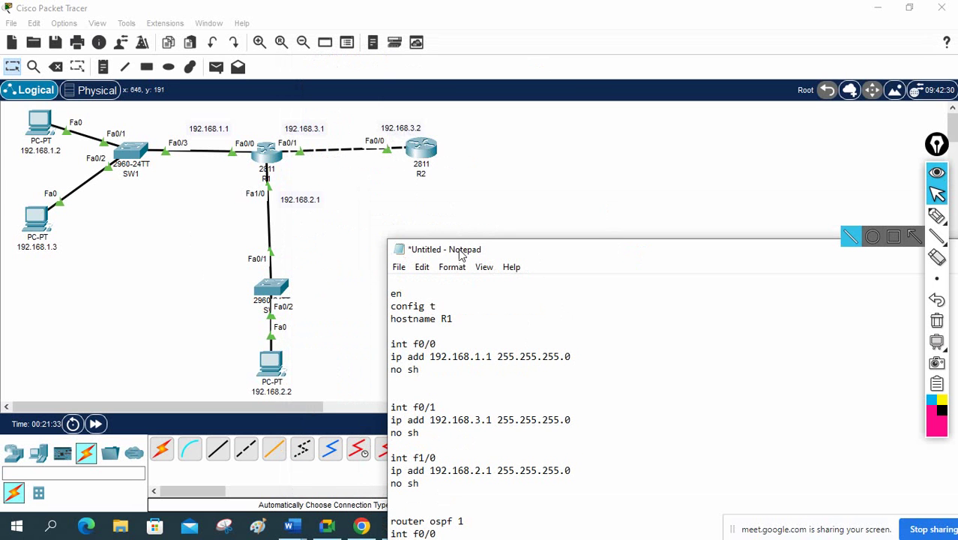
drag(495, 255, 463, 66)
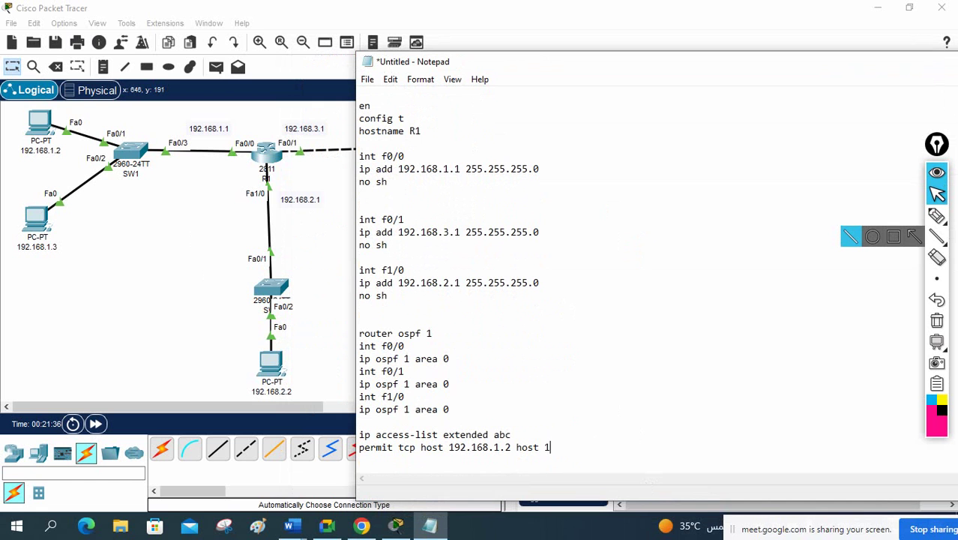
text(92.168.3.2 eq telnet)
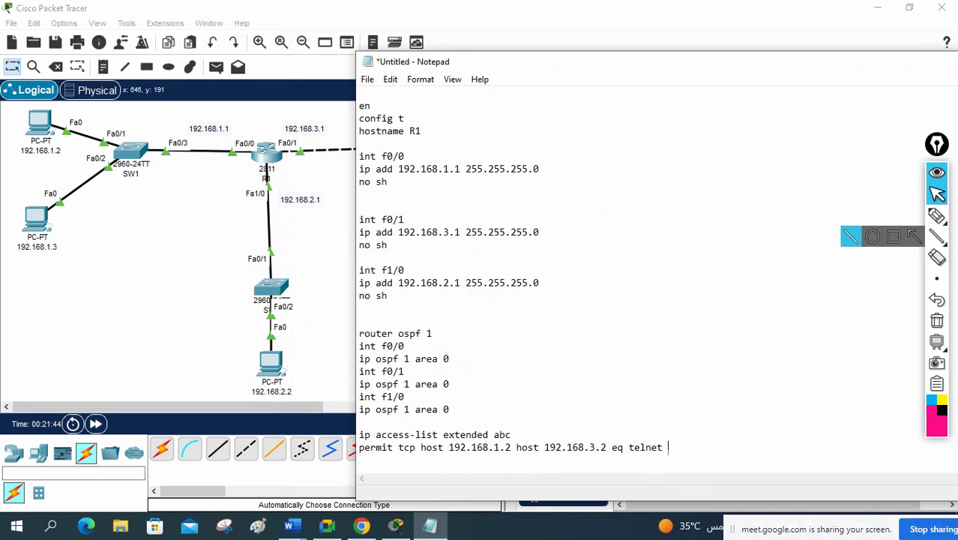
click(659, 447)
double_click(660, 446)
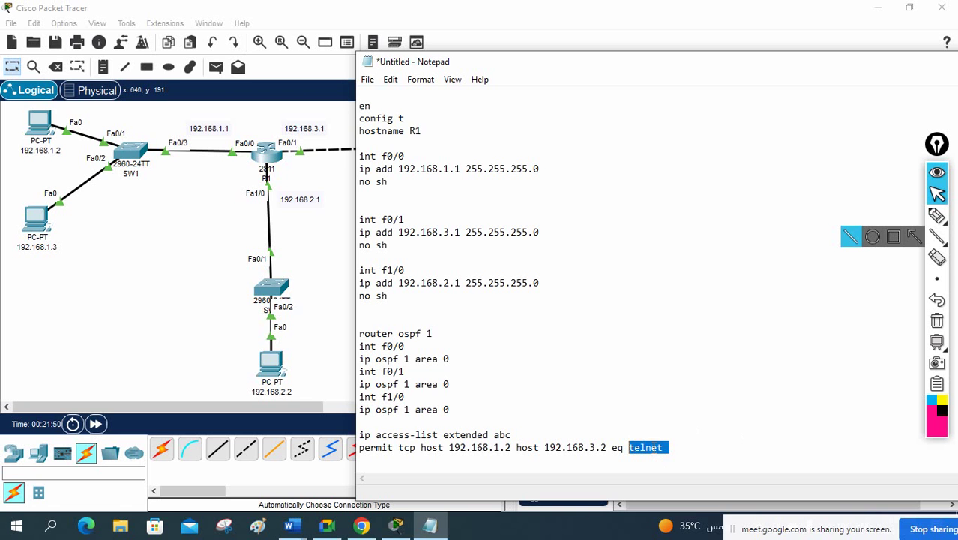
click(717, 450)
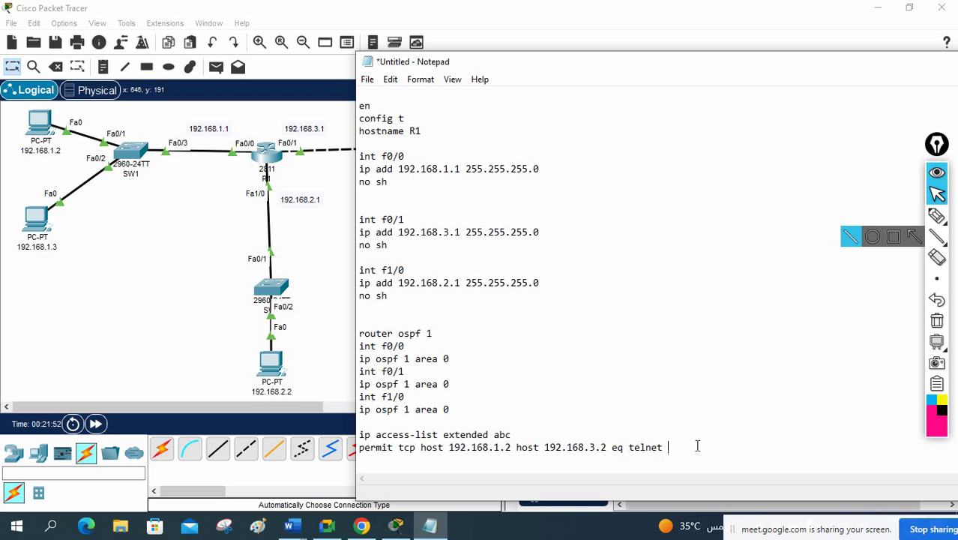
drag(703, 453, 357, 447)
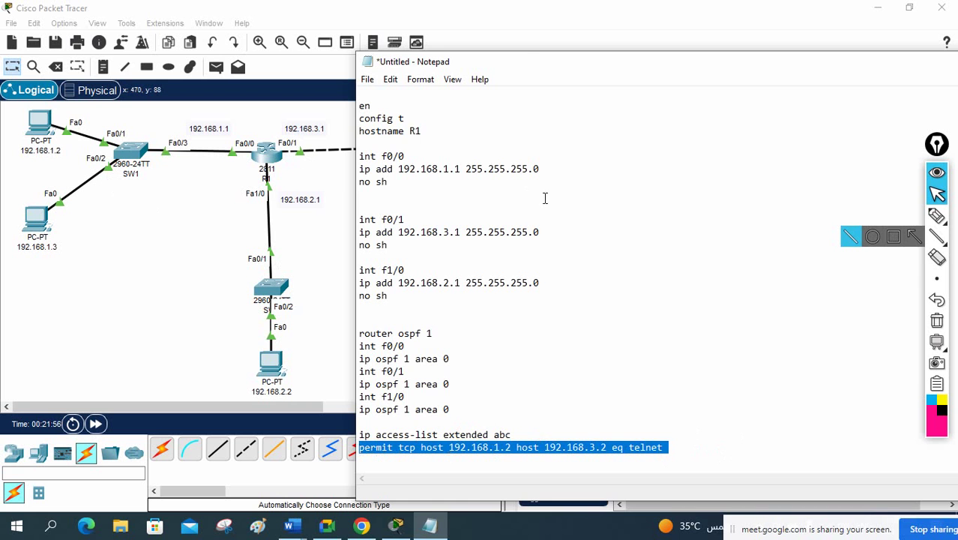
drag(527, 64, 678, 88)
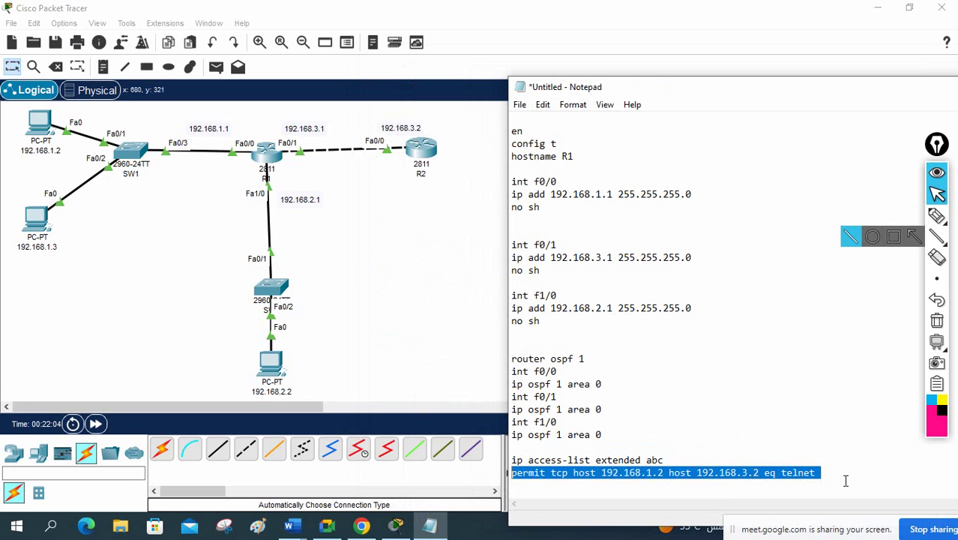
click(852, 472)
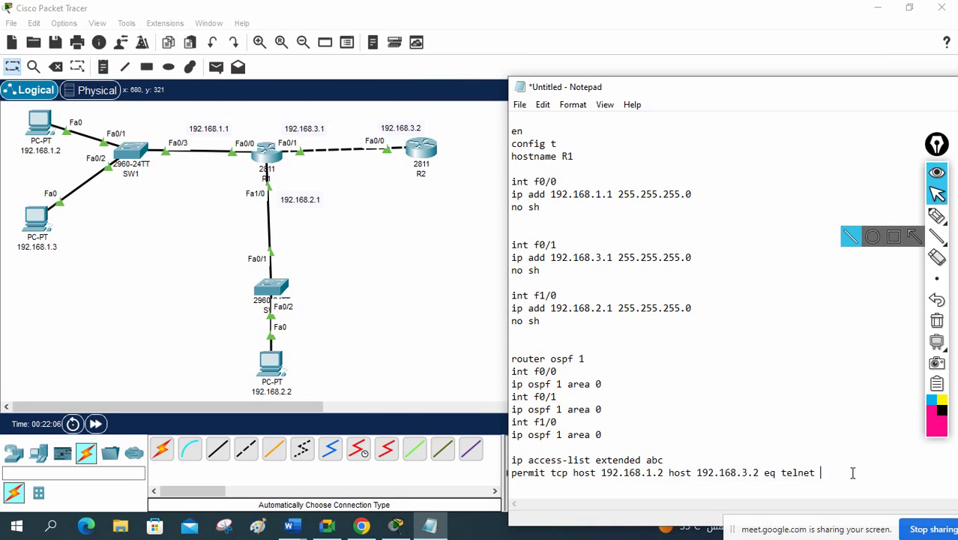
Step: Add the rule 'deny tcp 192.168.1.0 0.0.0.255 host 192.168.3.2 eq telnet'
key(Return)
text(deny tcp 192.168.)
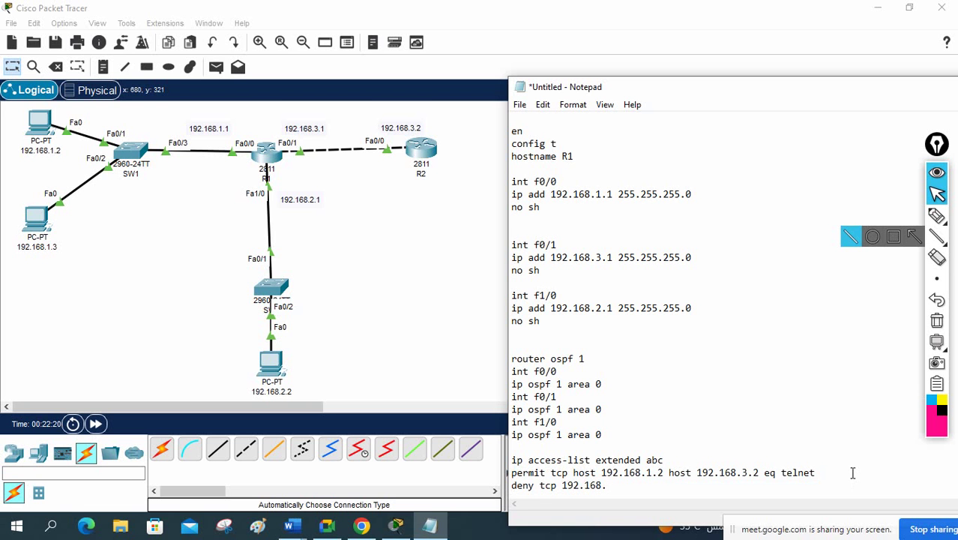
text(1.0)
drag(598, 472, 573, 472)
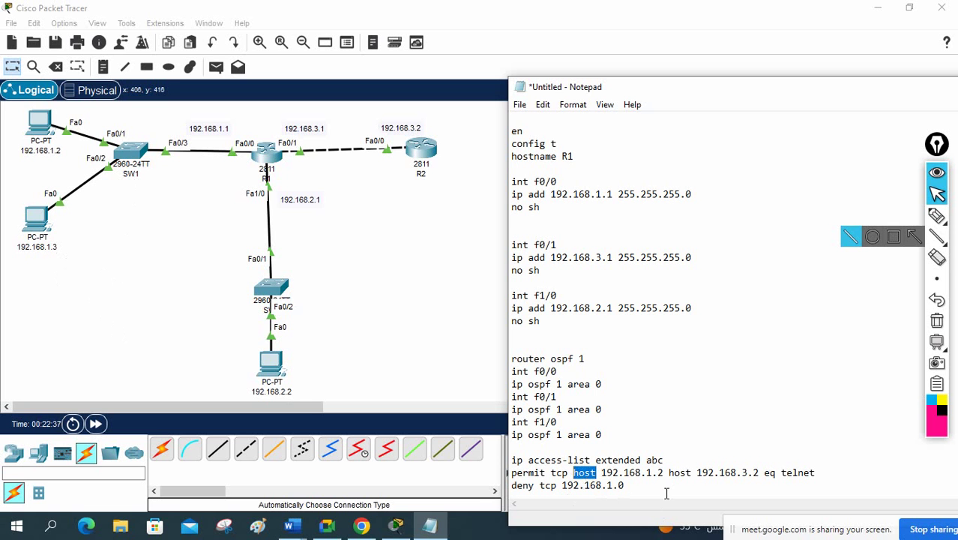
drag(664, 472, 561, 485)
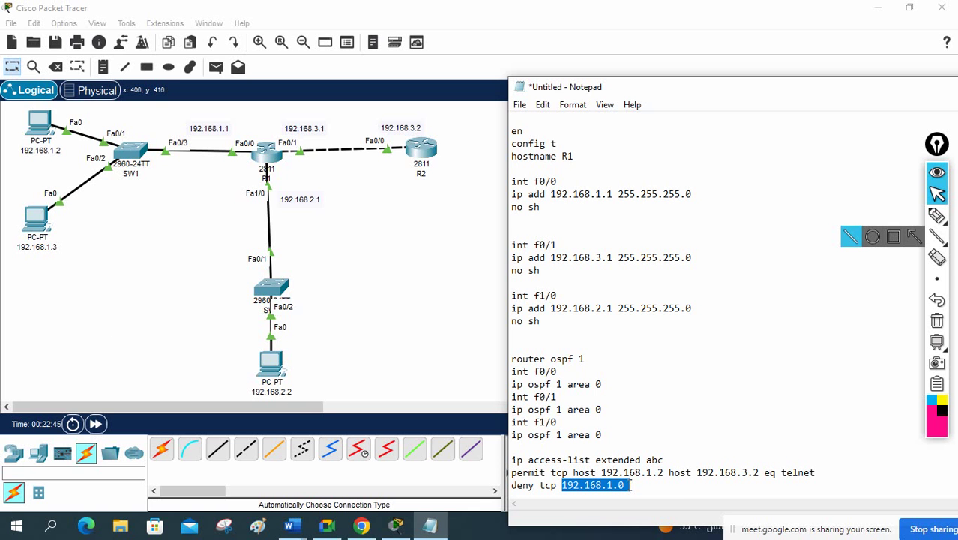
click(651, 491)
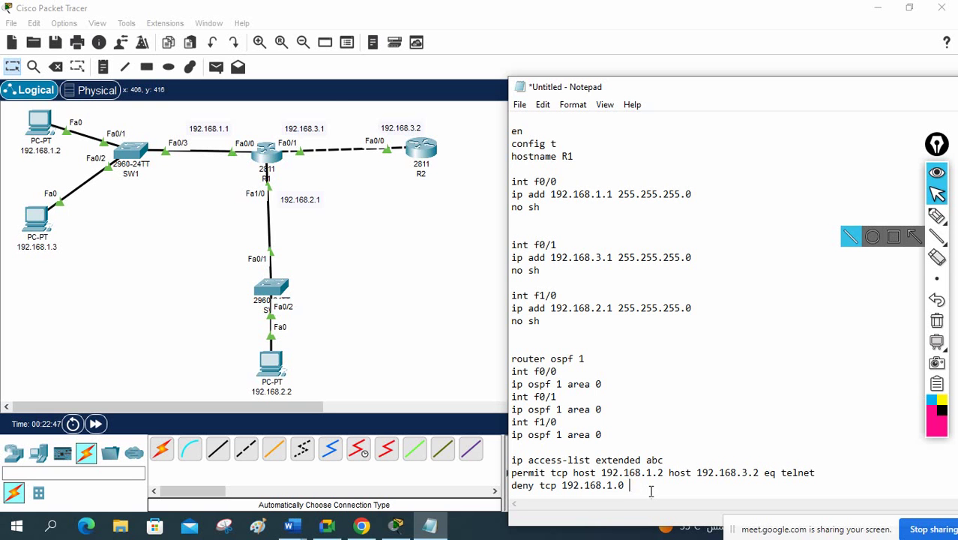
text(0.0.0.255 host 192.16)
text(8.3.2)
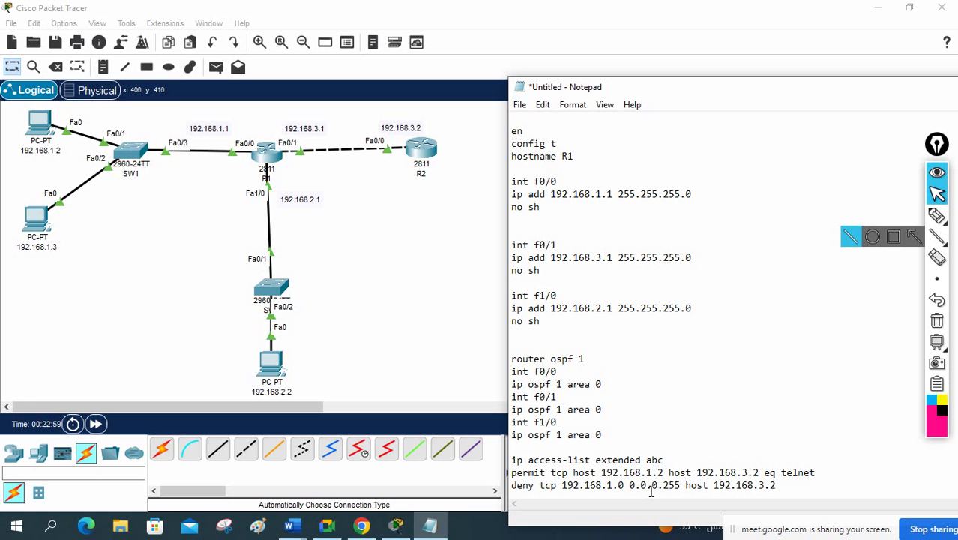
text( eq telnet)
Step: Duplicate the deny rule and change its network to 192.168.2.0
drag(837, 486, 504, 480)
key(ctrl+c)
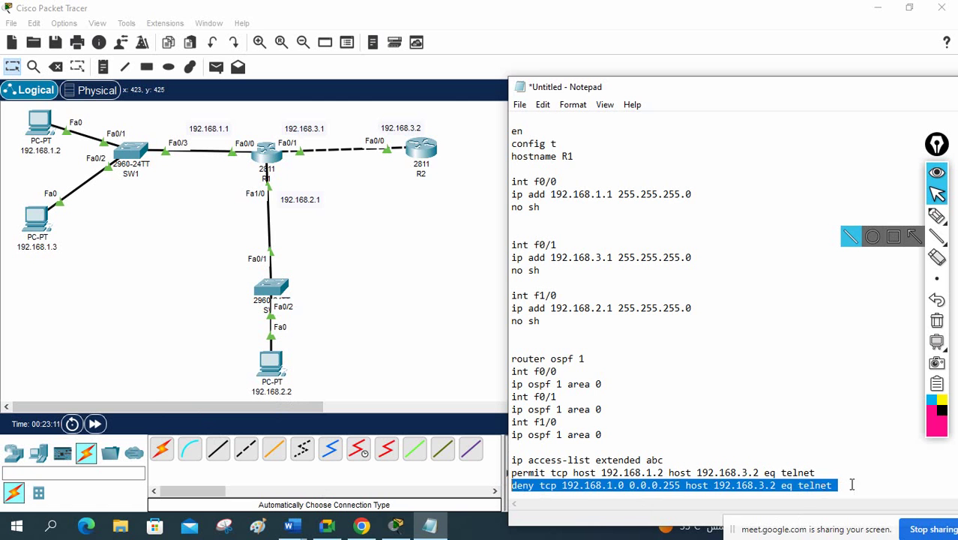
click(851, 484)
key(Return)
key(ctrl+v)
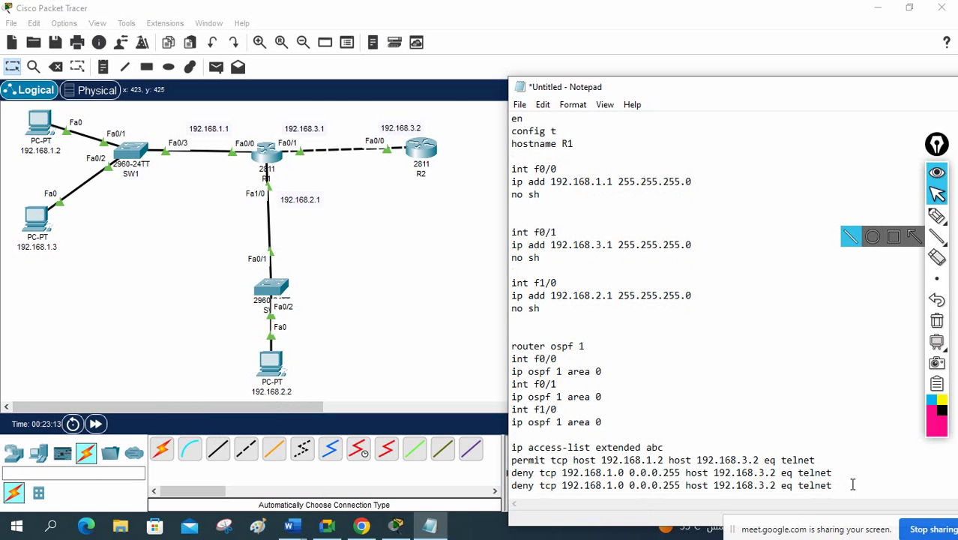
click(609, 485)
text(2)
click(860, 486)
Step: Add the rule 'permit icmp host 192.168.1.3 host 192.168.3.2 eq echo' to ACL abc
key(Return)
text(pe)
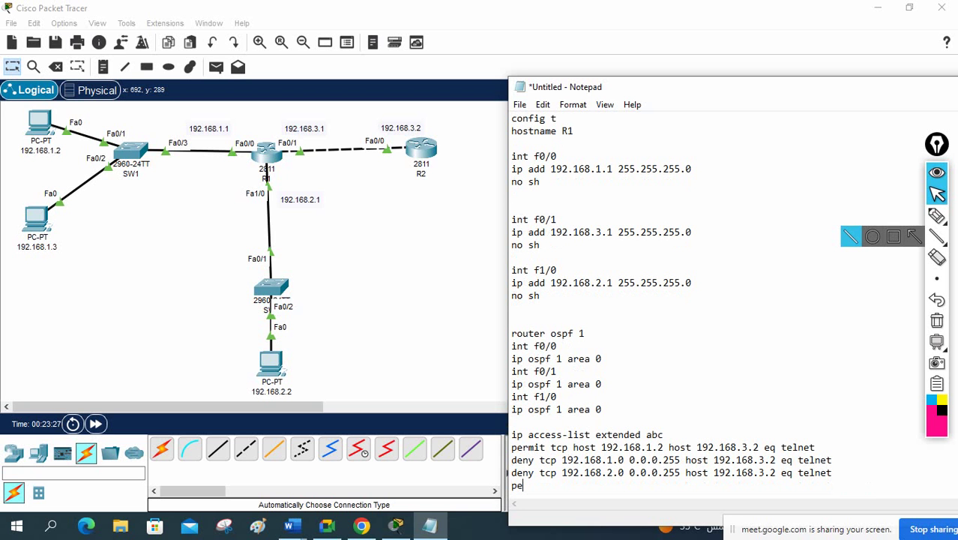
text(rmit icmp host)
scroll(605, 368, up, 7)
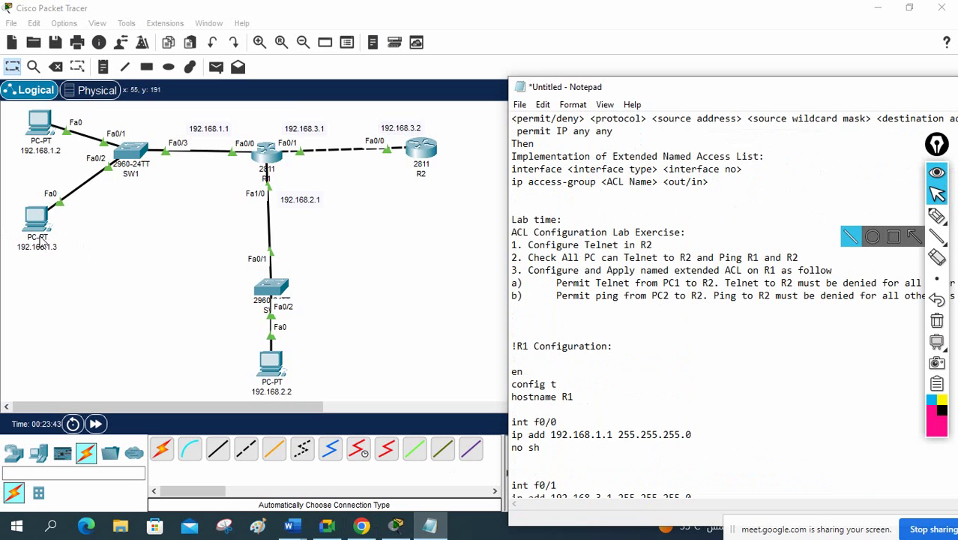
scroll(674, 300, down, 12)
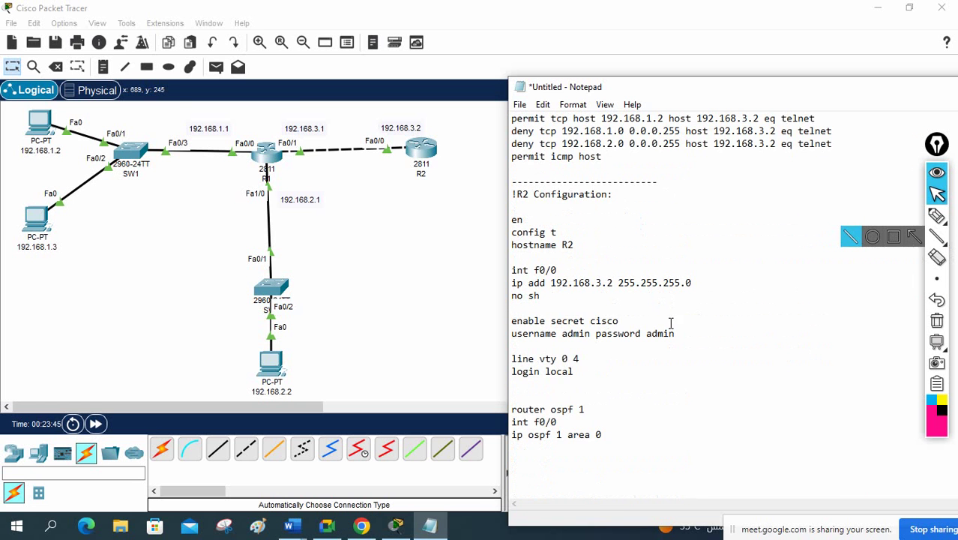
scroll(621, 380, up, 3)
click(619, 269)
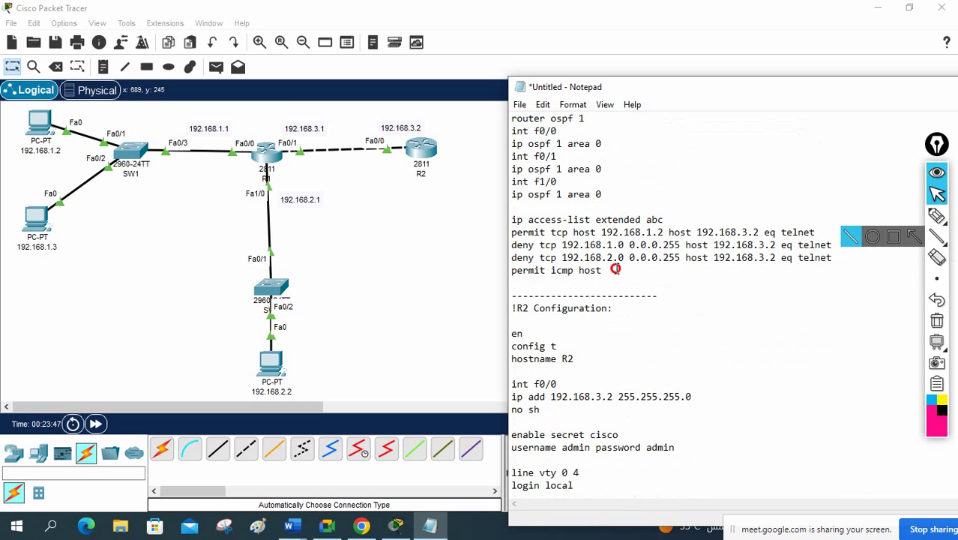
text(192.168.1.3)
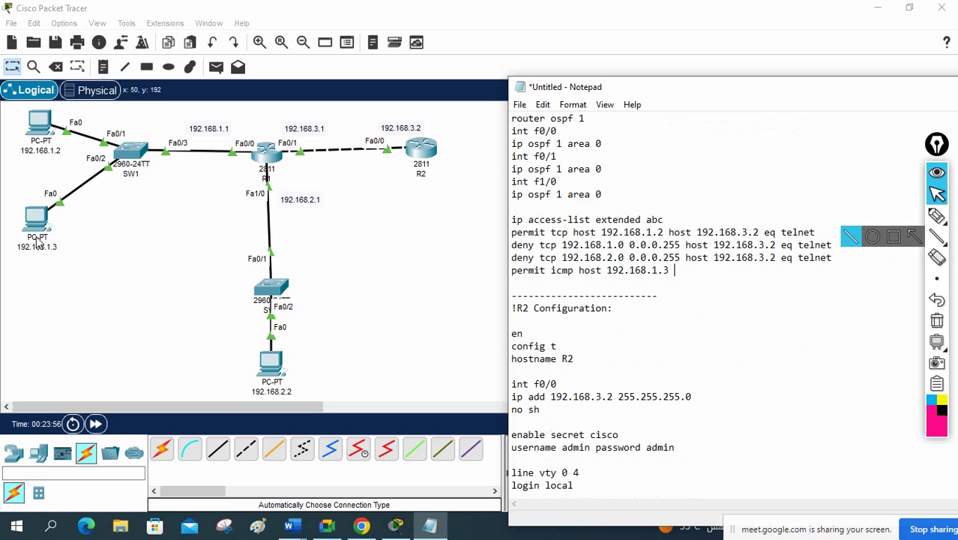
text(host 192.1)
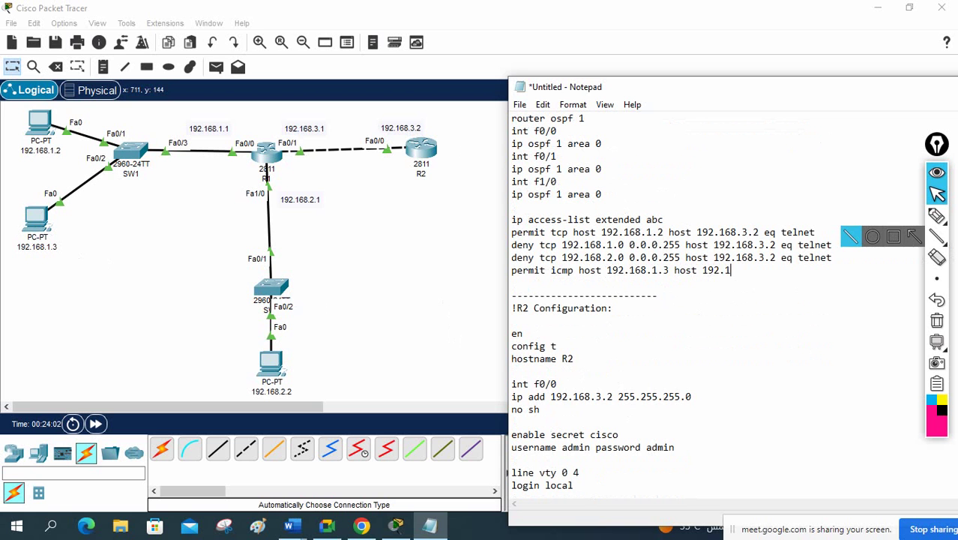
text(68.3.2 eq echo)
key(Return)
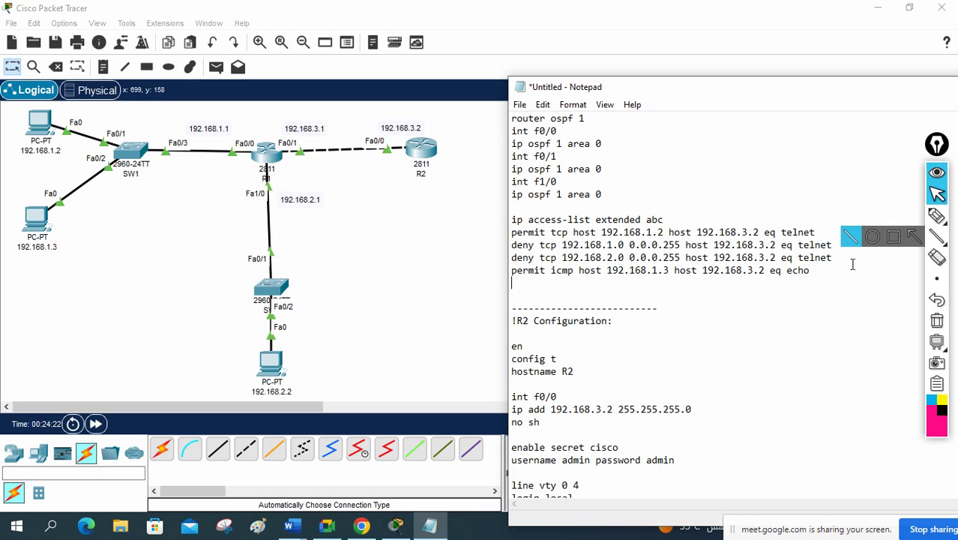
drag(811, 270, 510, 273)
Step: Copy the echo rule below itself and change it to echo-reply
key(ctrl+c)
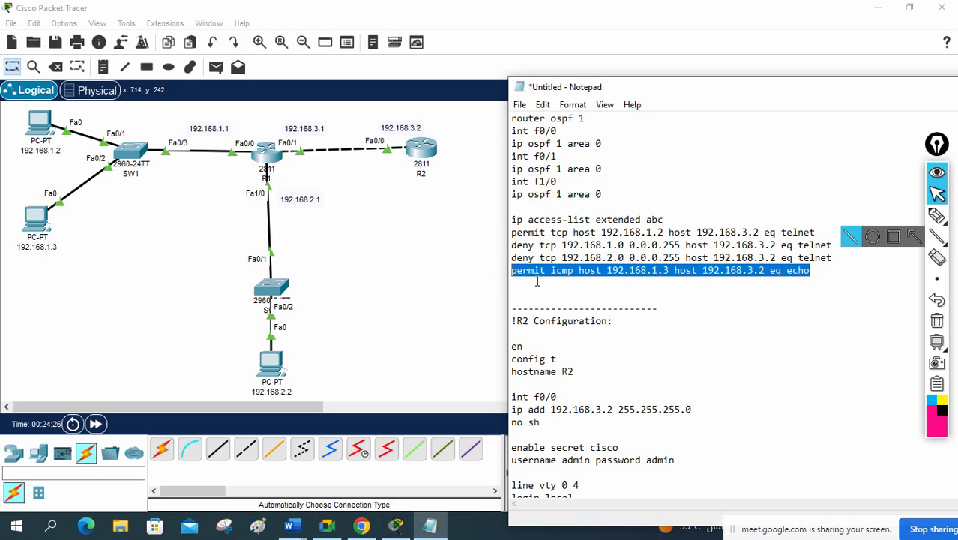
click(510, 282)
key(ctrl+v)
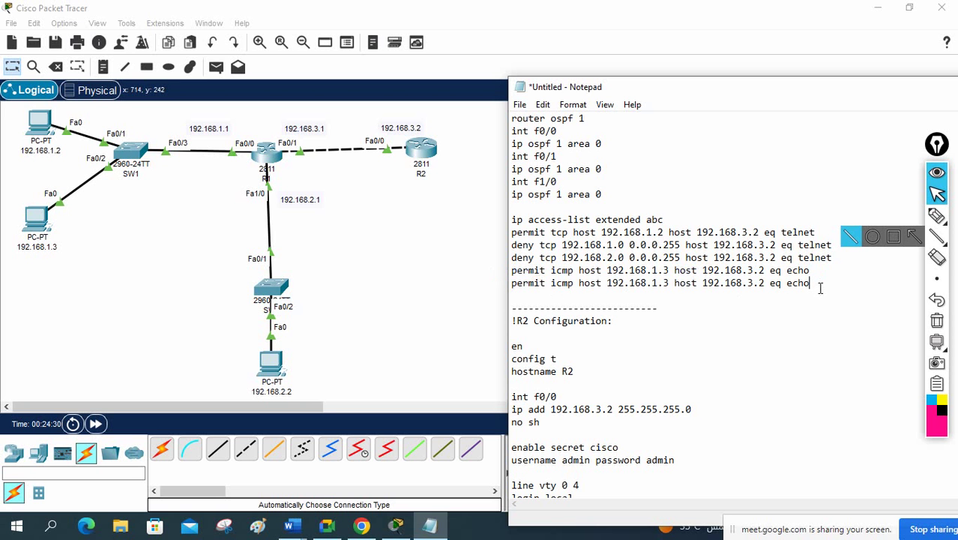
text(-reply)
drag(844, 284, 511, 271)
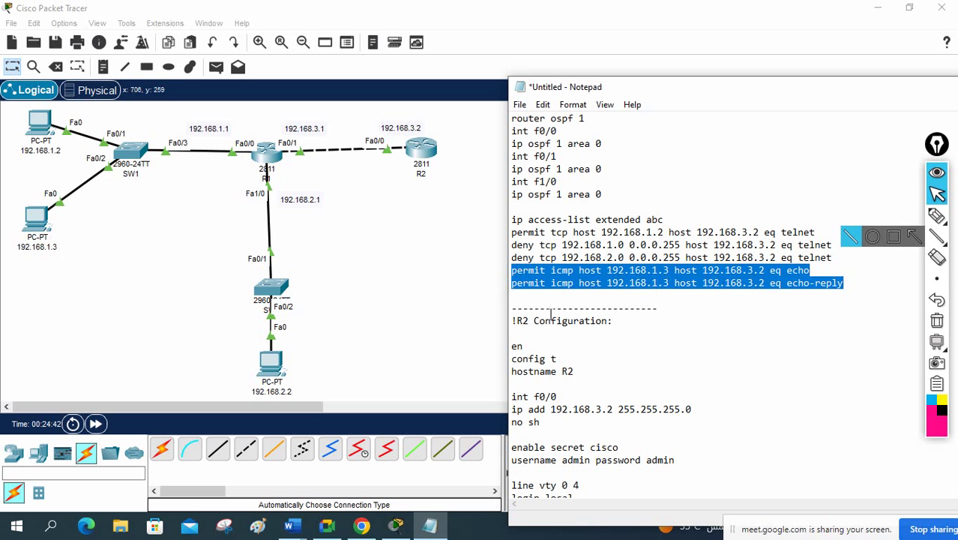
Step: Paste both deny tcp rules after echo-reply, changing tcp to icmp and telnet to echo
click(511, 245)
drag(510, 245, 834, 255)
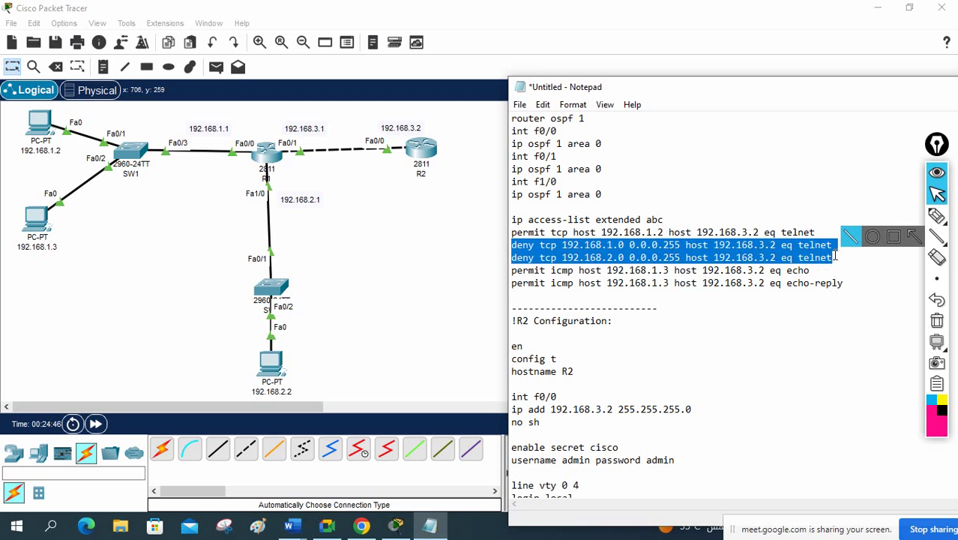
click(887, 285)
key(Return)
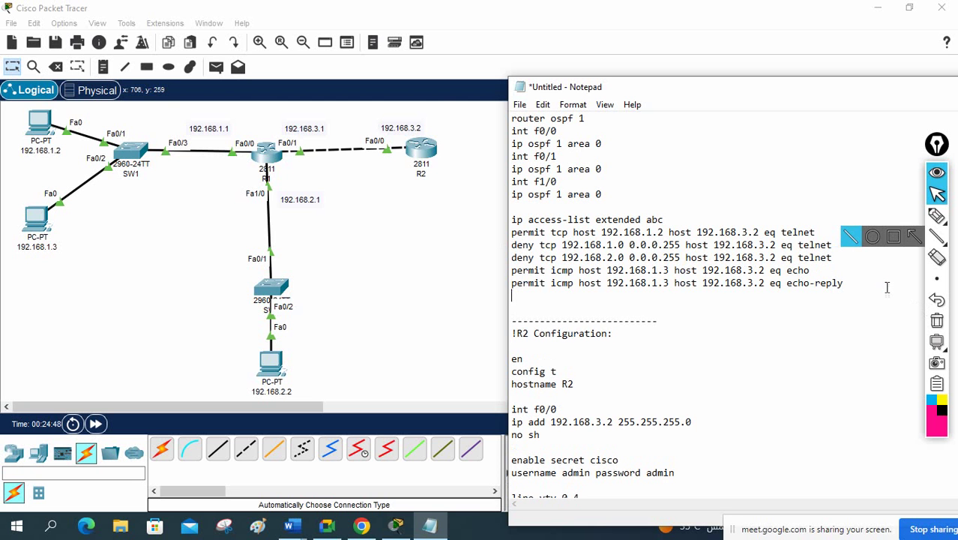
key(ctrl+v)
drag(557, 296, 537, 296)
text(icmp)
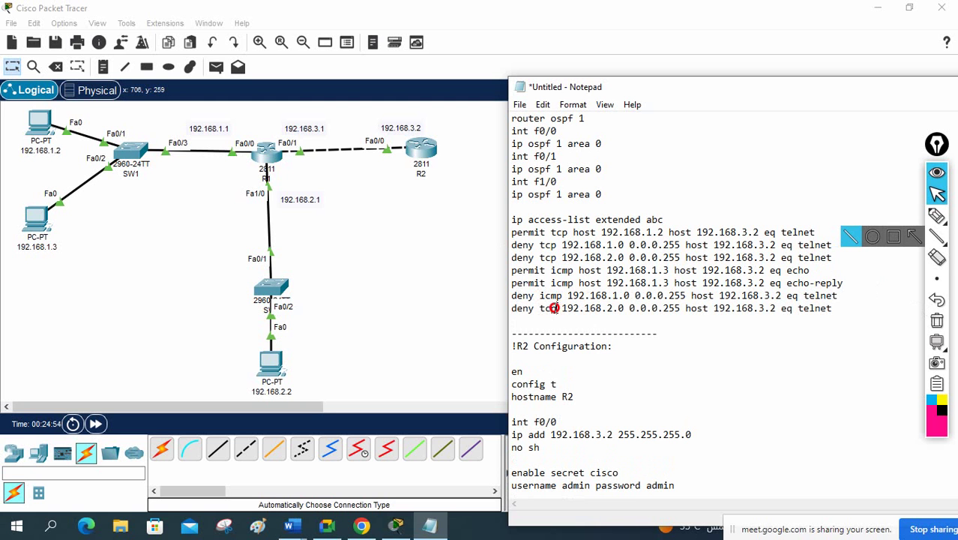
drag(558, 309, 540, 308)
text(icmp)
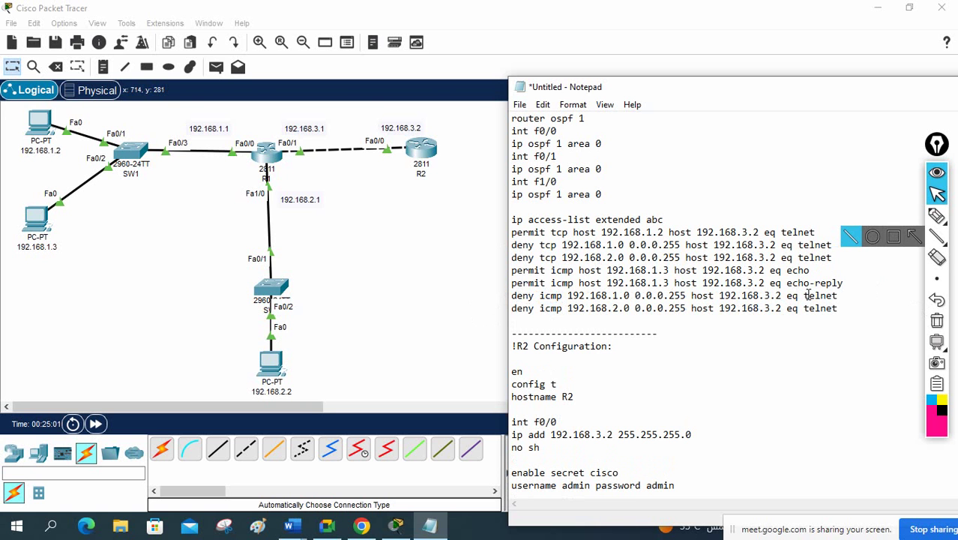
drag(841, 295, 810, 296)
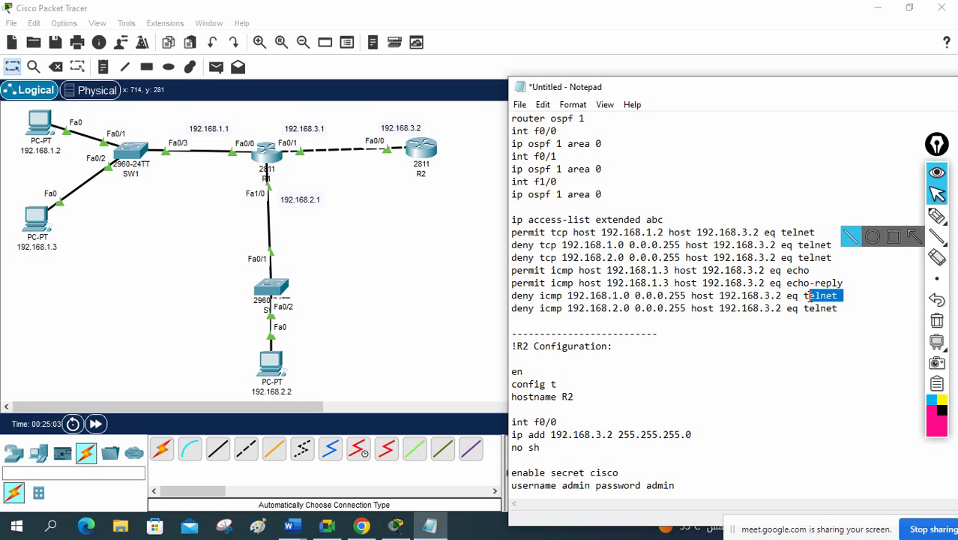
key(BackSpace)
key(BackSpace)
text(e)
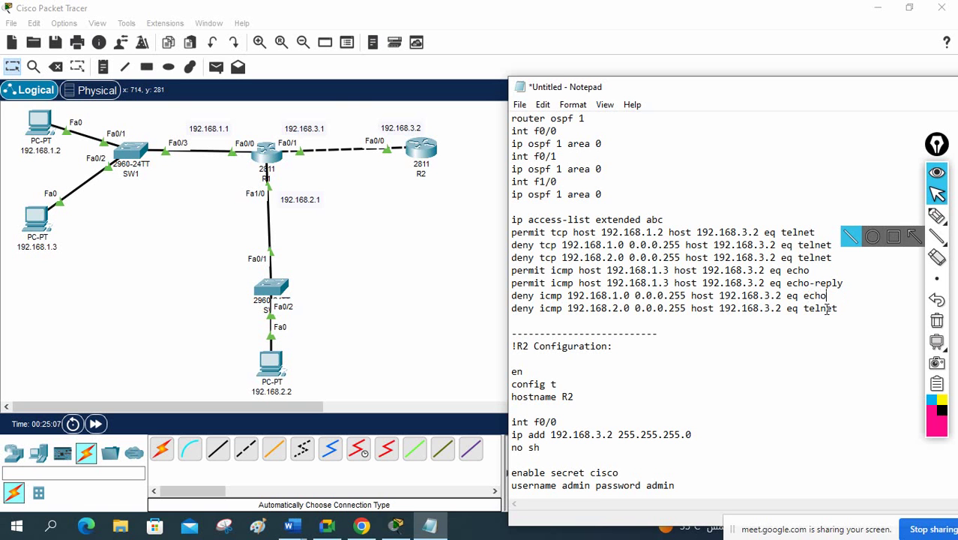
drag(839, 308, 804, 312)
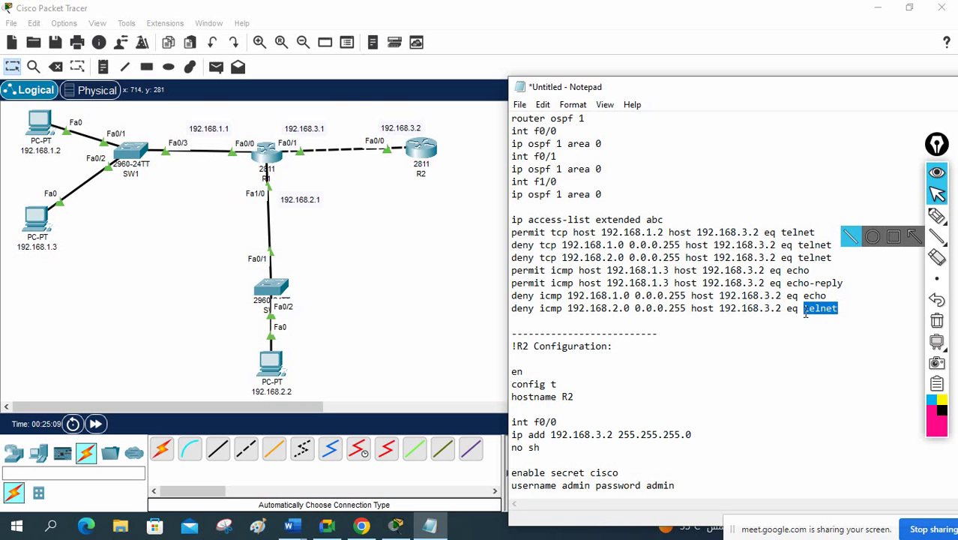
text(echo)
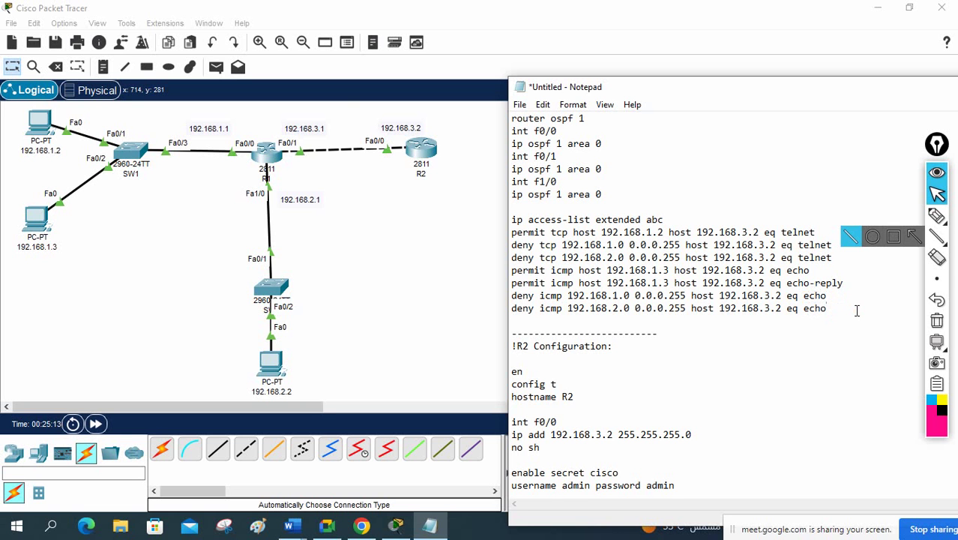
key(Return)
key(Return)
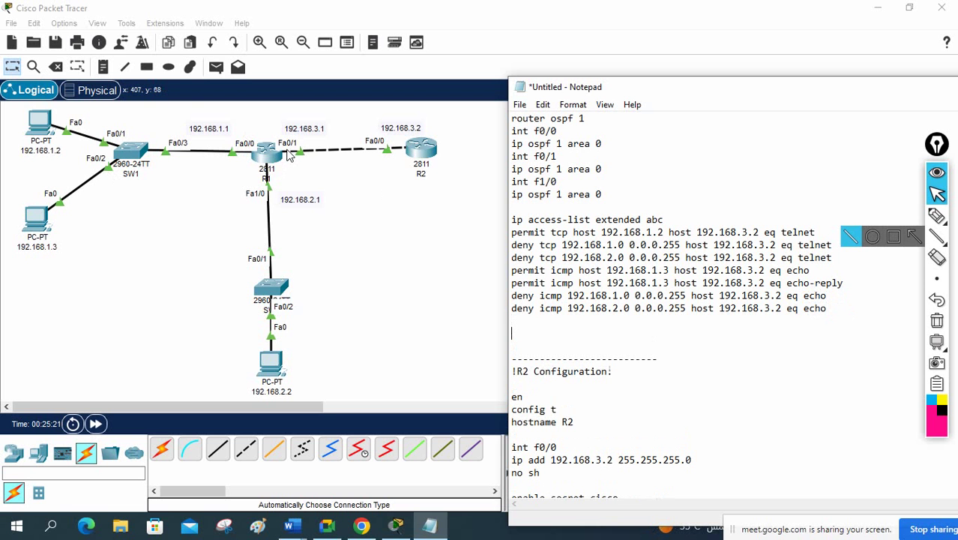
click(937, 216)
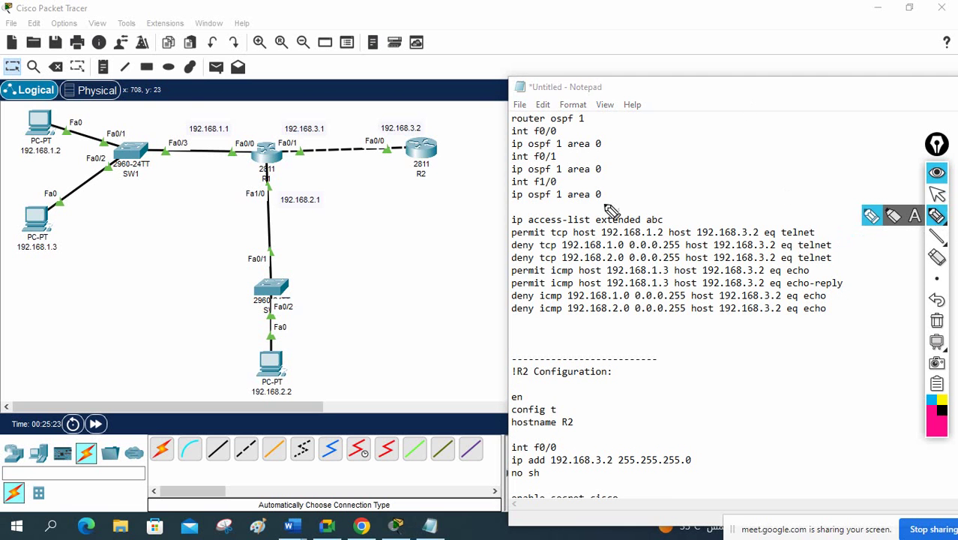
drag(137, 146, 447, 147)
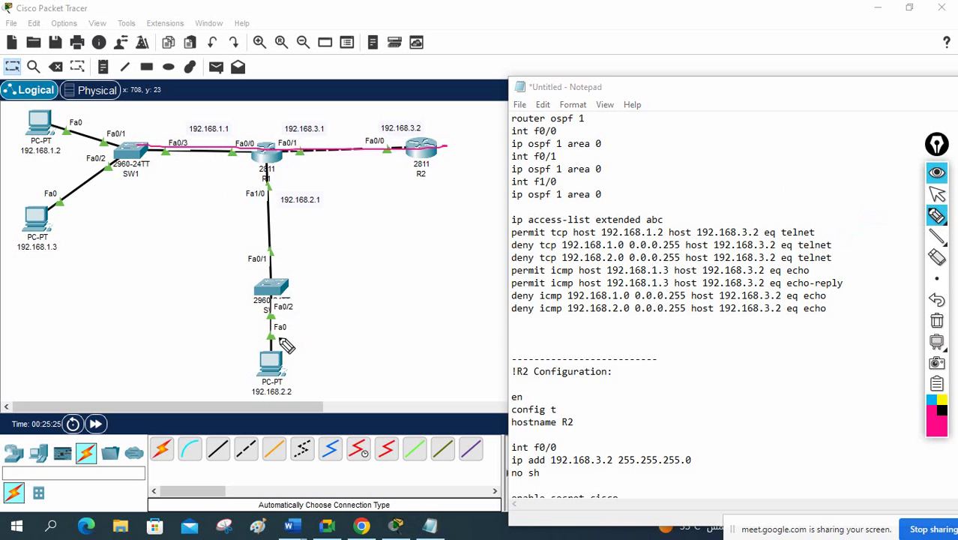
mouse_move(280, 339)
mouse_down()
mouse_move(266, 147)
mouse_move(247, 134)
mouse_move(259, 160)
mouse_up()
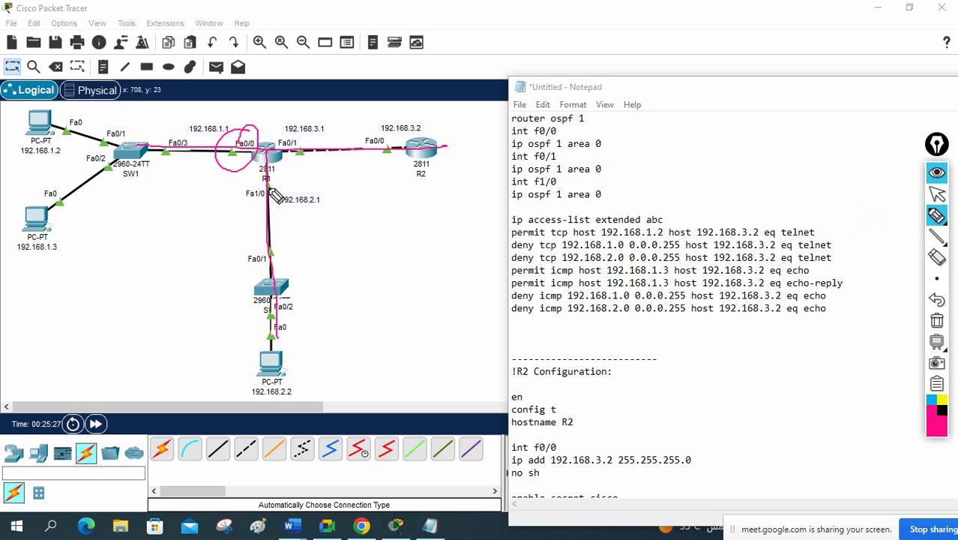
mouse_move(276, 194)
mouse_down()
mouse_move(238, 209)
mouse_move(276, 186)
mouse_up()
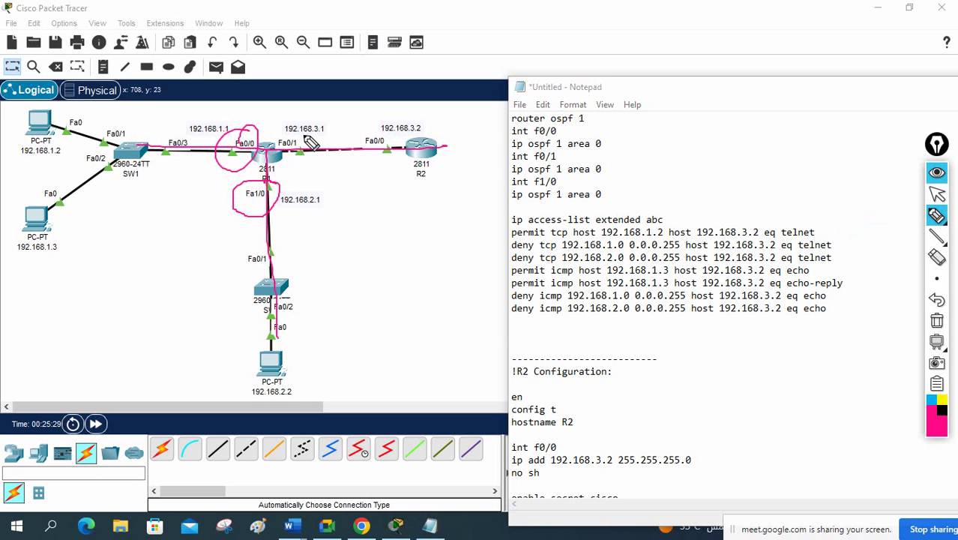
mouse_move(306, 139)
mouse_down()
mouse_move(278, 134)
mouse_move(294, 126)
mouse_up()
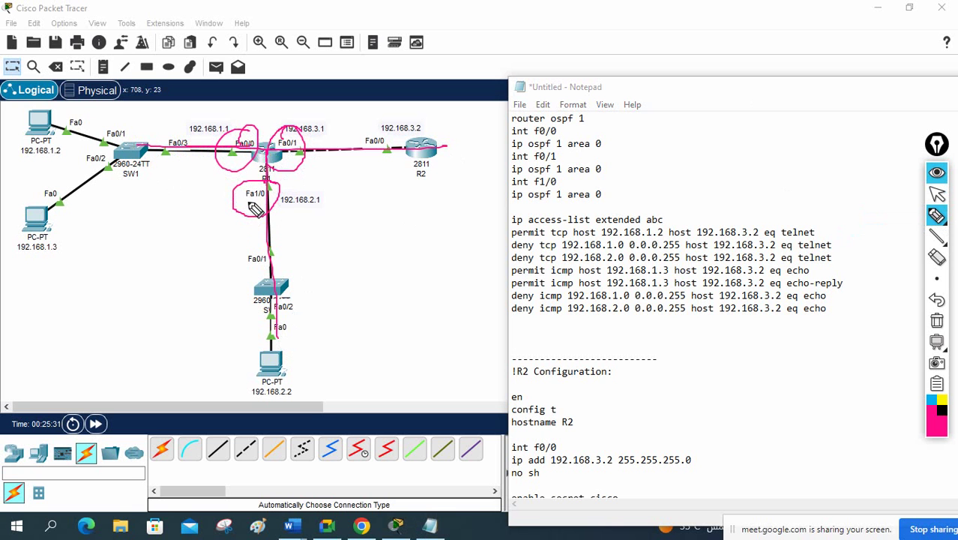
drag(270, 249, 264, 165)
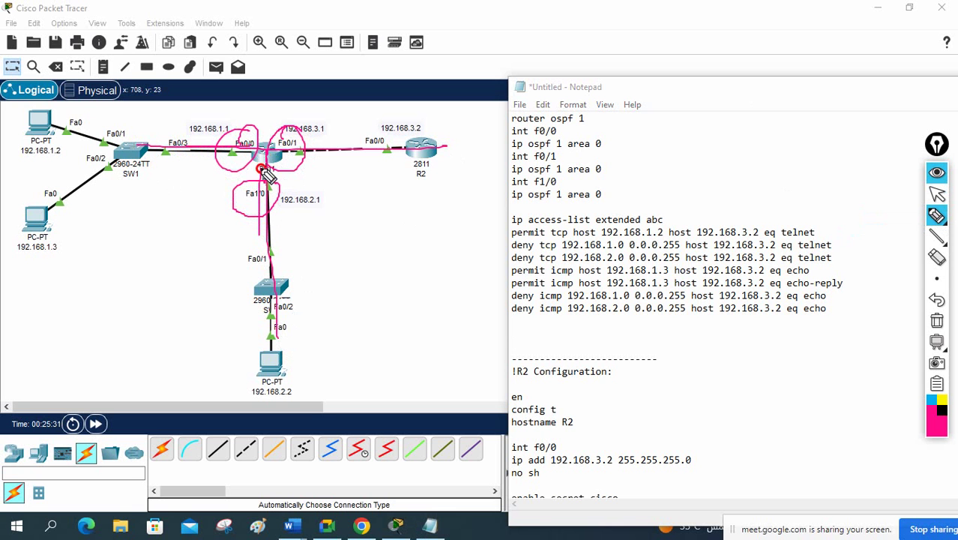
click(936, 321)
mouse_move(315, 157)
mouse_down()
mouse_move(296, 132)
mouse_move(309, 148)
mouse_up()
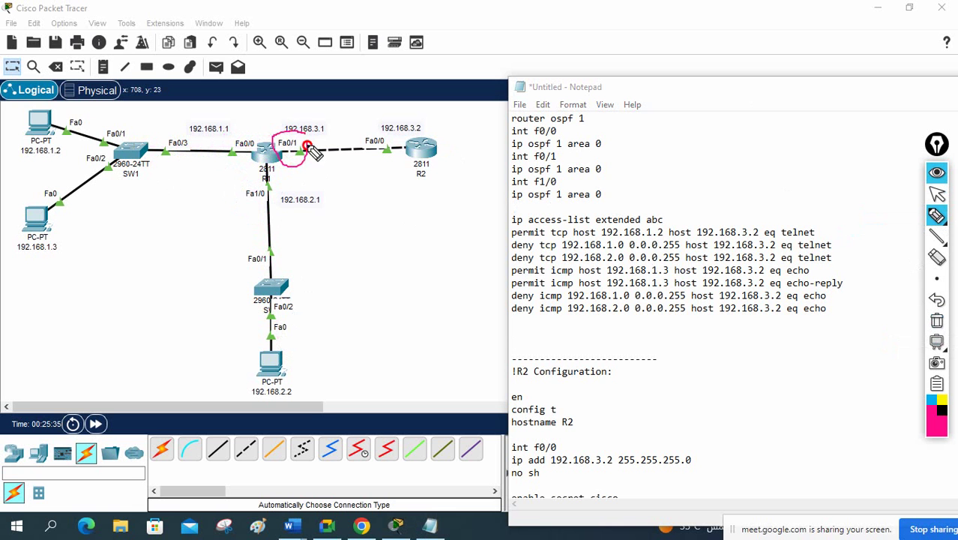
drag(270, 254, 272, 153)
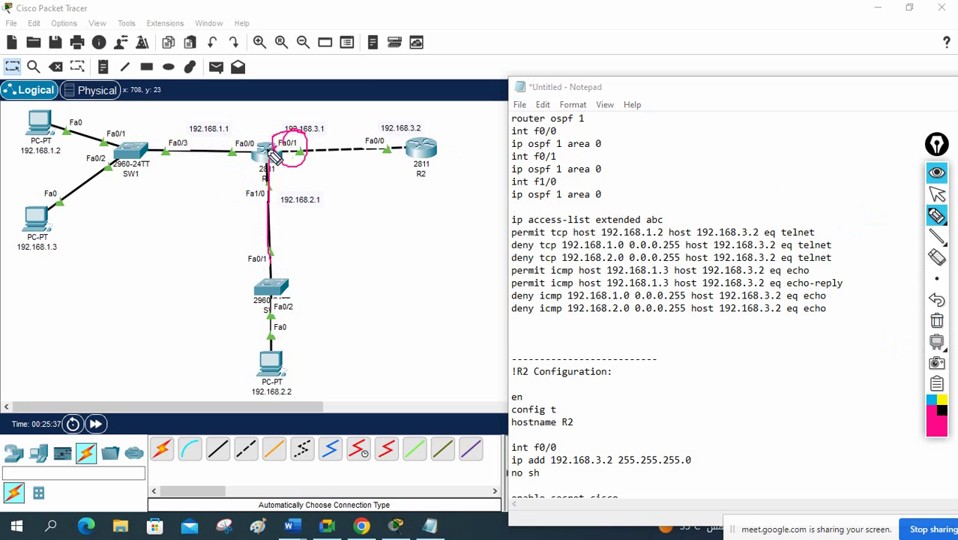
mouse_move(204, 150)
mouse_down()
mouse_move(235, 153)
mouse_move(253, 130)
mouse_up()
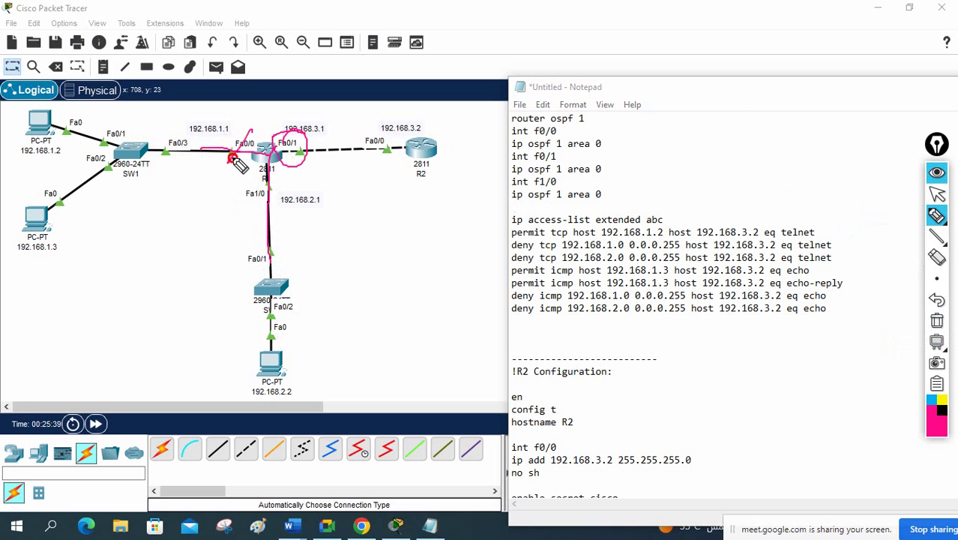
drag(231, 161, 251, 136)
mouse_move(260, 181)
mouse_down()
mouse_move(283, 176)
mouse_move(309, 126)
mouse_up()
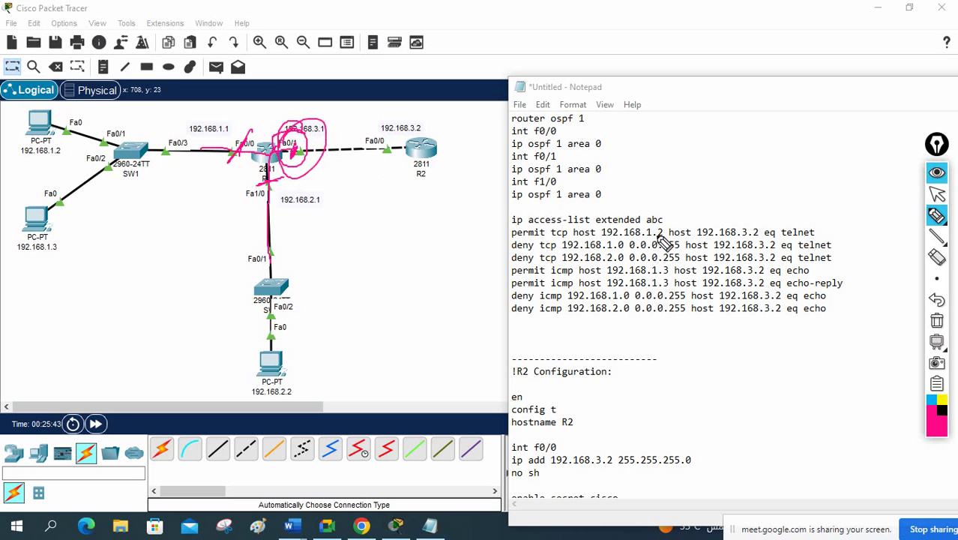
click(937, 321)
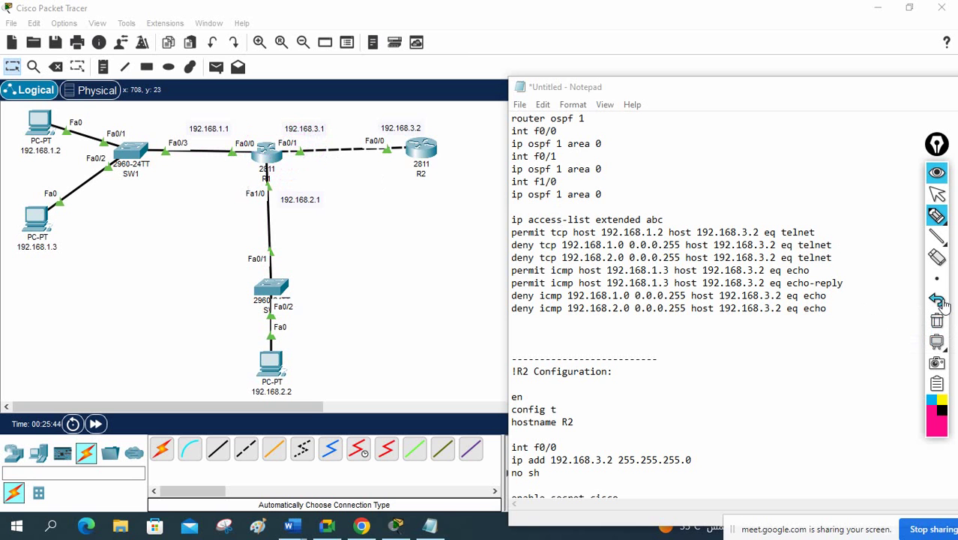
click(939, 195)
click(678, 324)
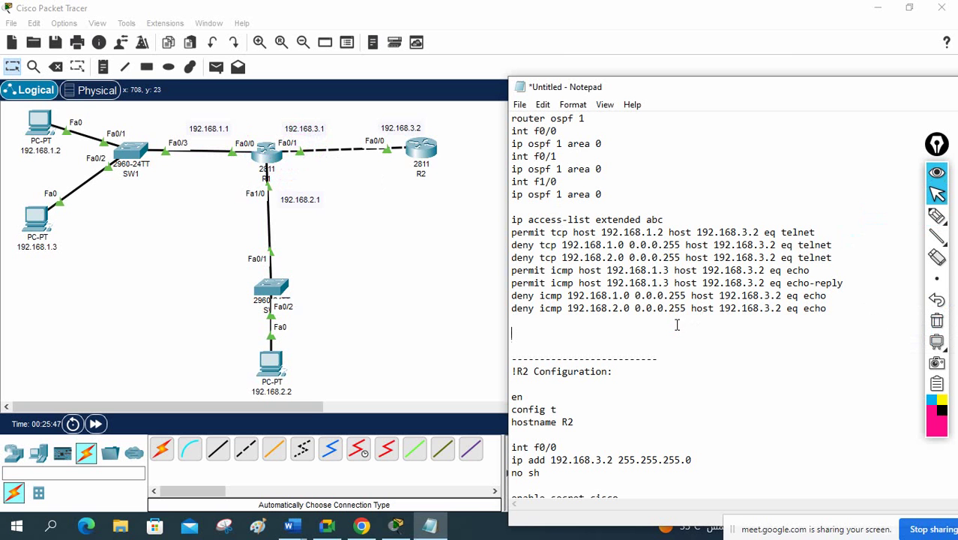
Step: Add 'int f0/1' and 'ip access-group abc out' to the script and select the ACL block for copying
text(int f0/1)
key(Return)
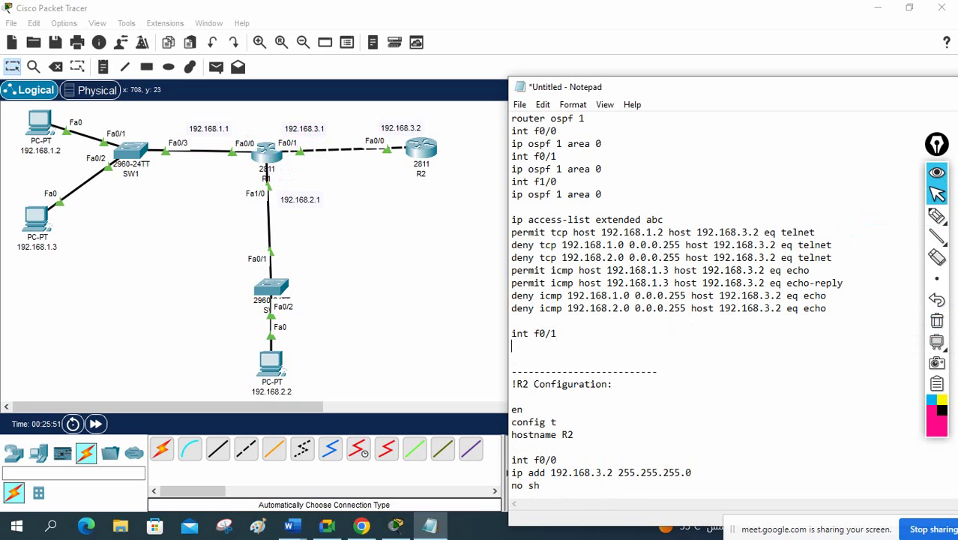
text(ip access-group abc out)
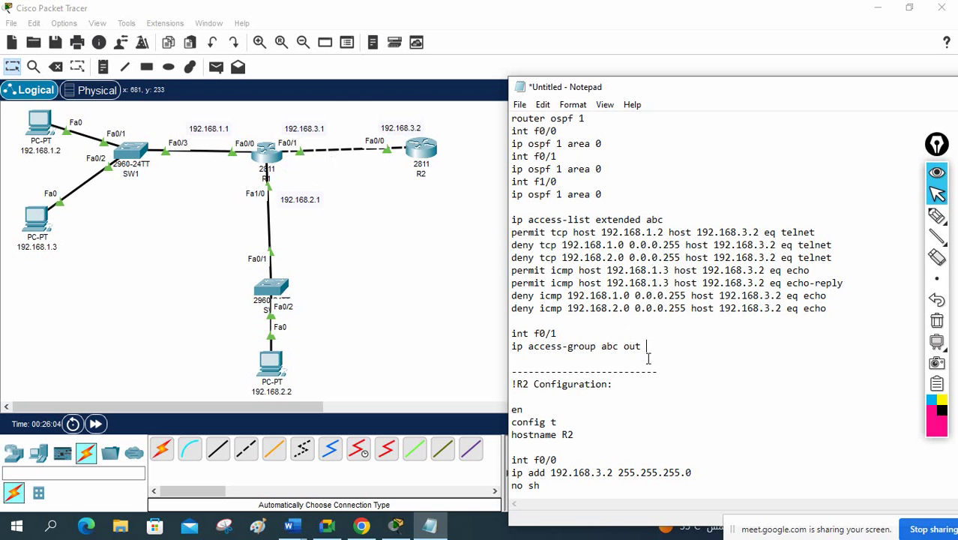
drag(658, 348, 494, 221)
key(ctrl+c)
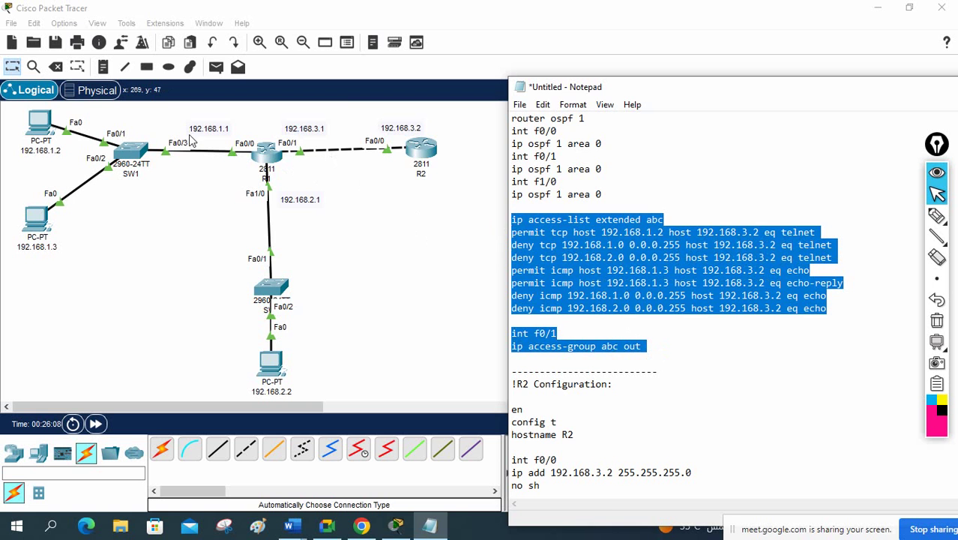
click(267, 157)
Step: Enter config mode on R1 and paste the abc ACL and f0/1 binding; the ICMP 'eq' lines error out
click(676, 15)
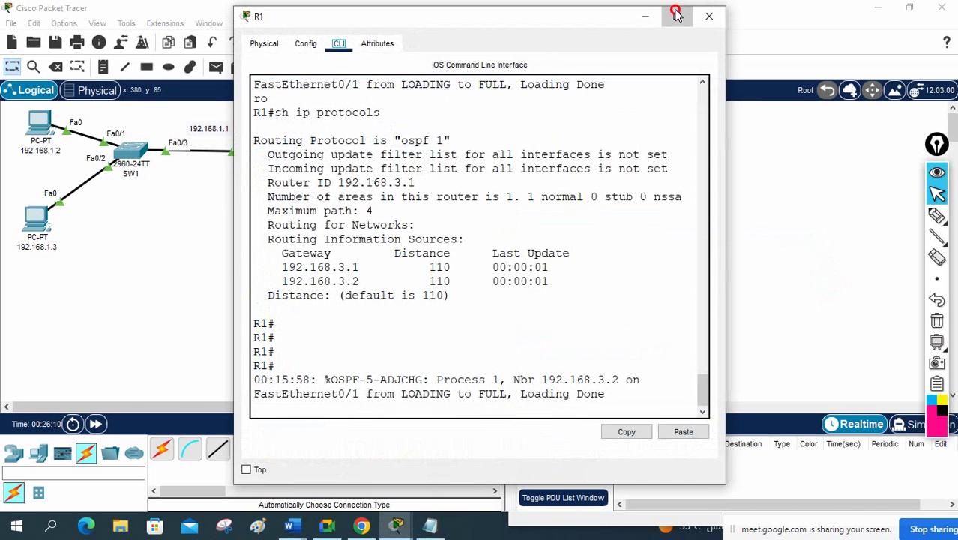
key(Return)
key(Return)
key(Return)
key(Return)
key(Return)
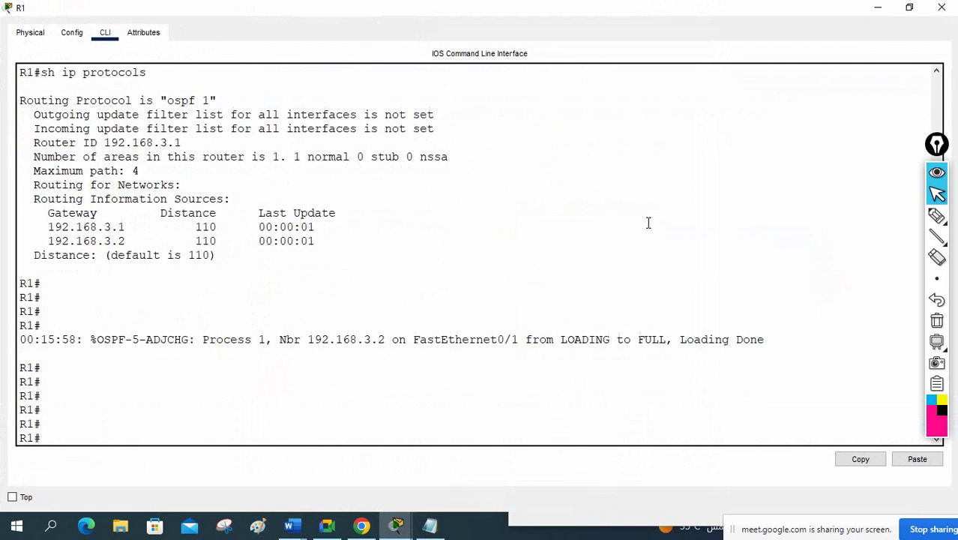
text(config t)
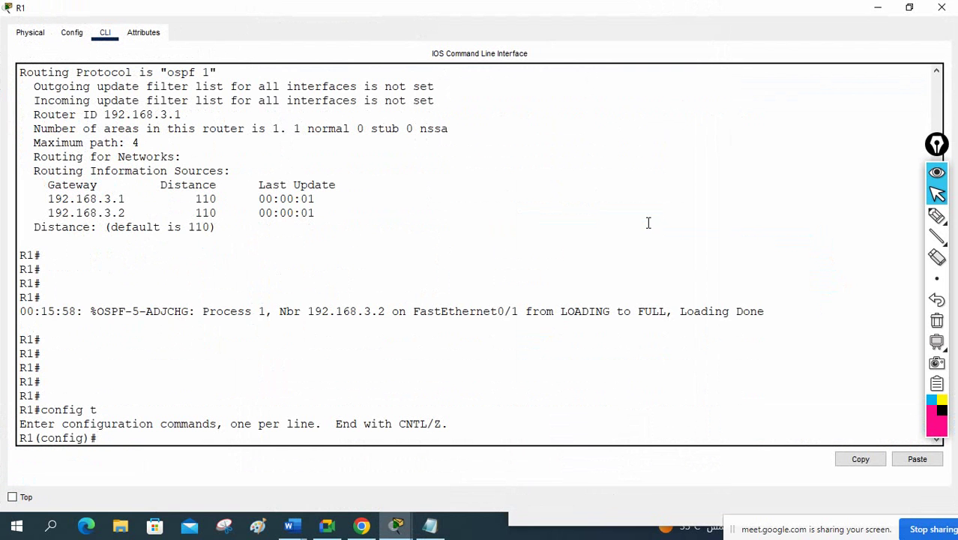
right_click(602, 215)
click(638, 240)
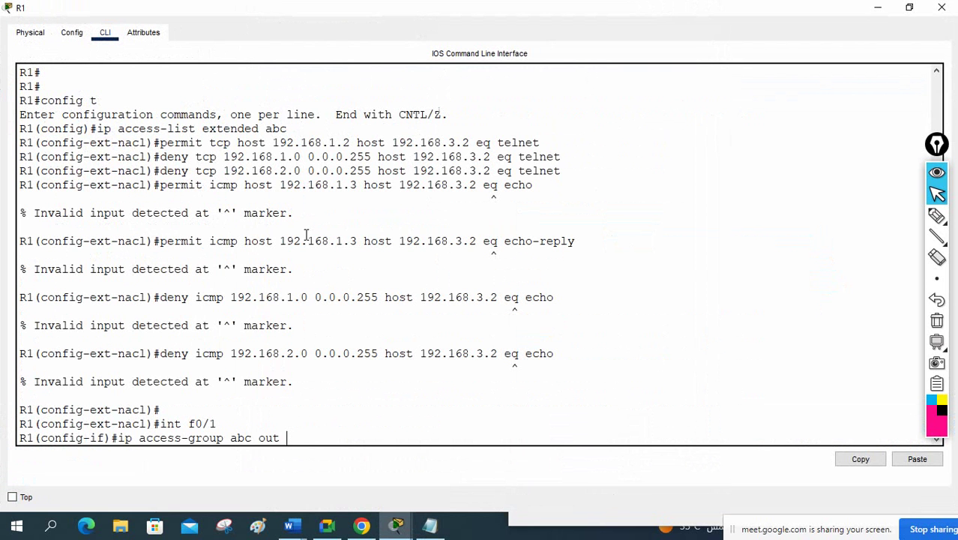
scroll(303, 225, up, 1)
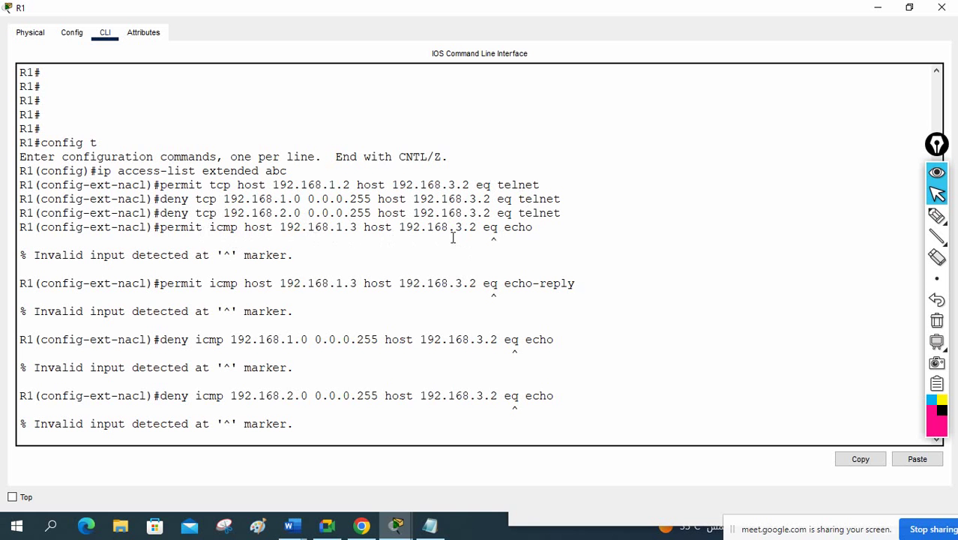
double_click(492, 228)
text(int f0/1 ip access-group abc out)
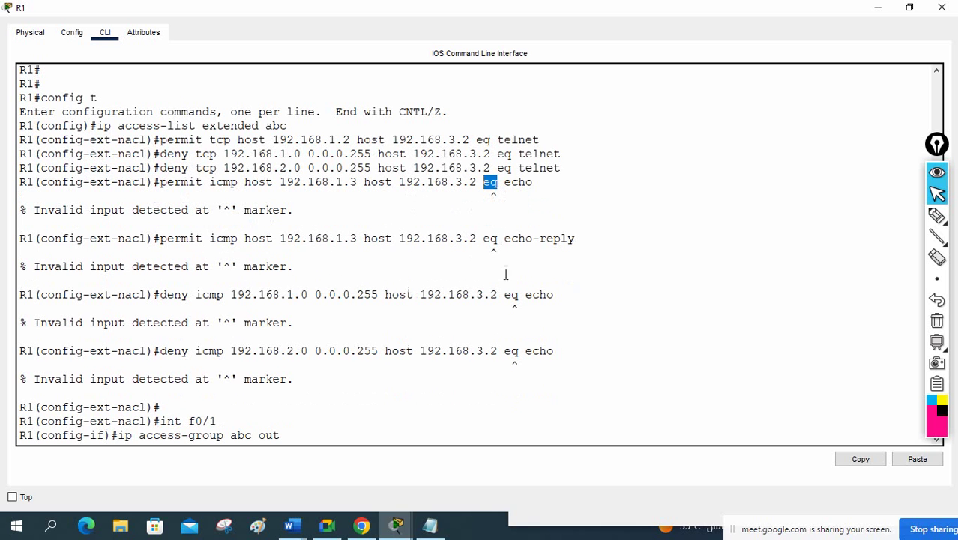
click(432, 531)
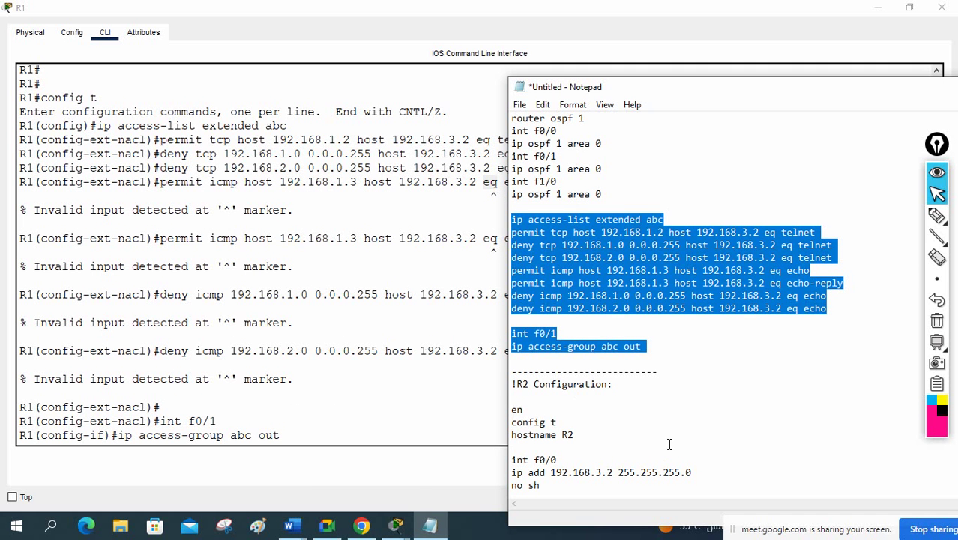
Step: Delete the invalid 'eq' keyword from the four ICMP rules and reselect the corrected block
click(684, 395)
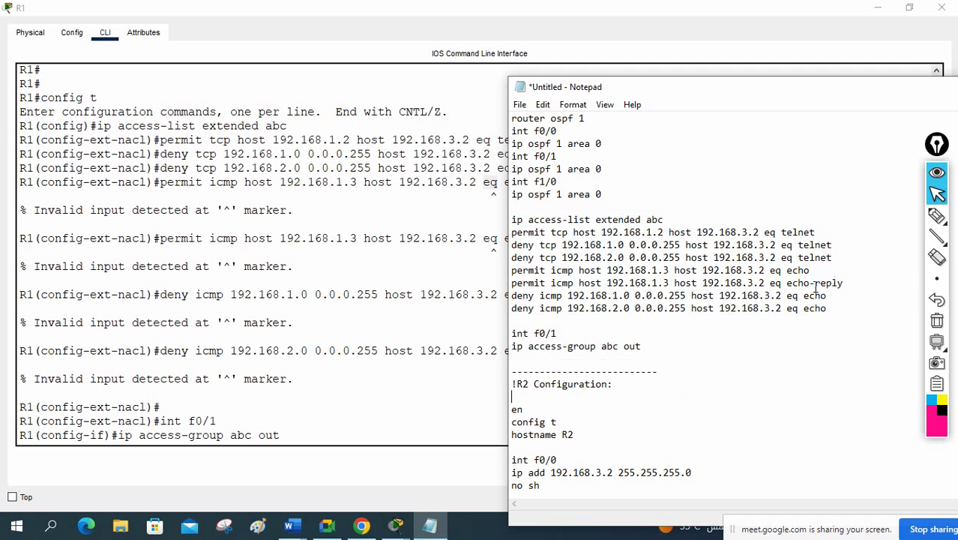
mouse_move(799, 295)
mouse_down()
mouse_move(786, 296)
mouse_move(786, 308)
mouse_up()
key(BackSpace)
key(BackSpace)
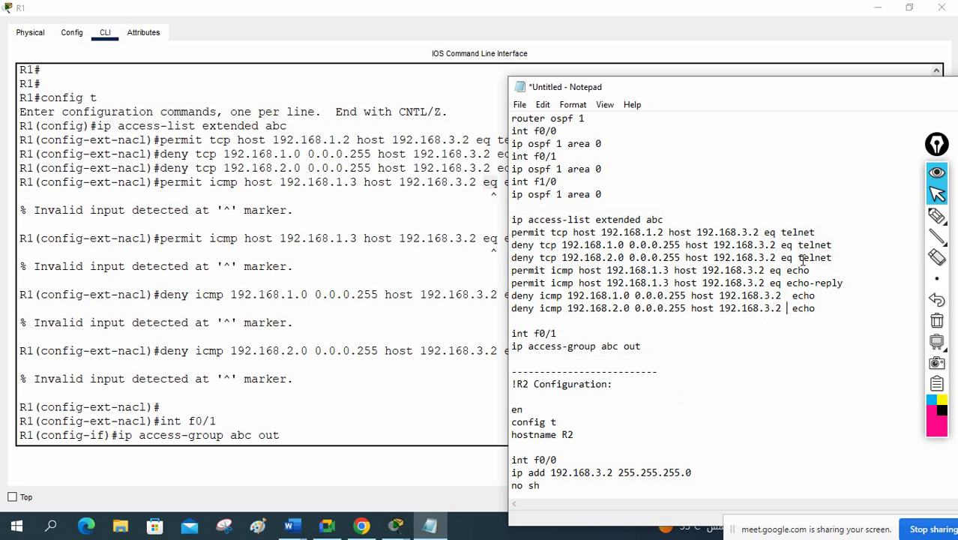
drag(787, 271, 771, 285)
key(BackSpace)
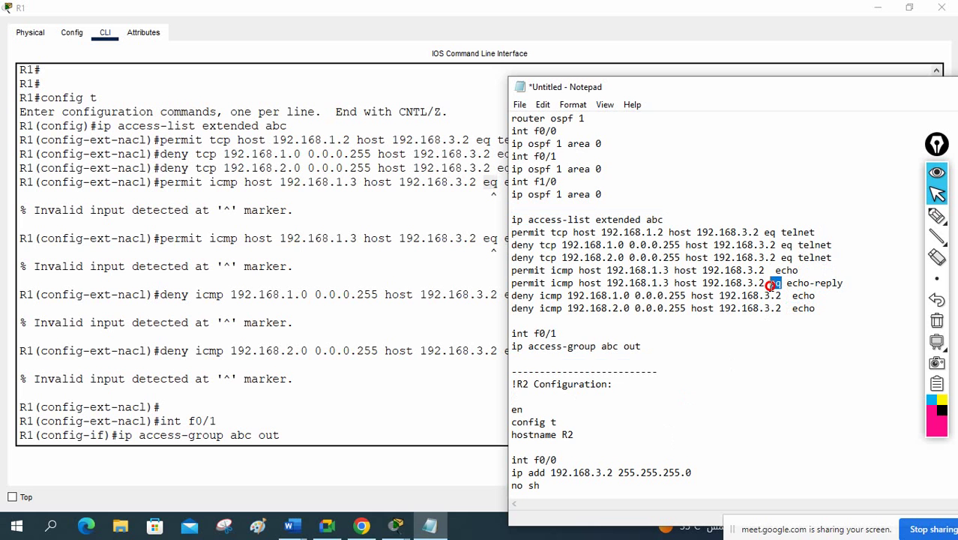
key(BackSpace)
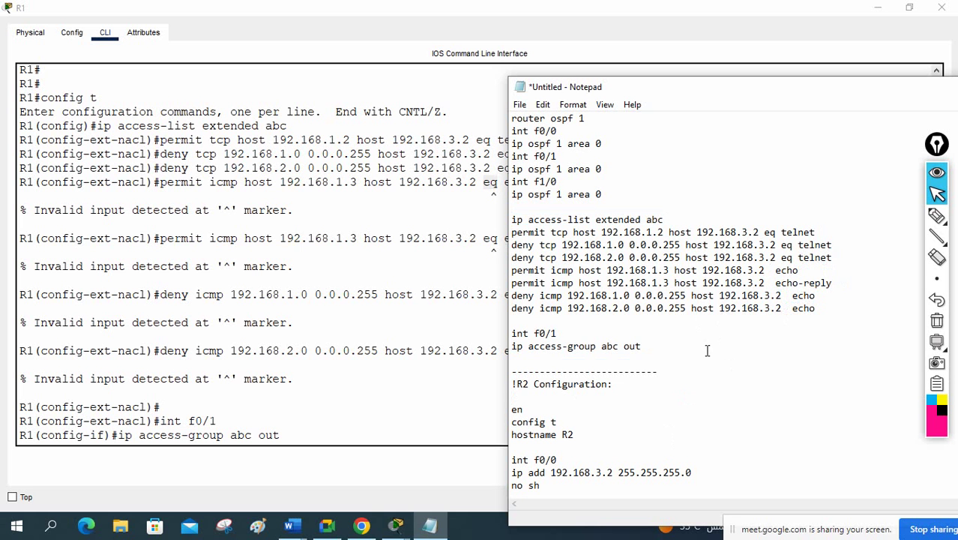
drag(649, 347, 510, 220)
key(ctrl+c)
click(316, 336)
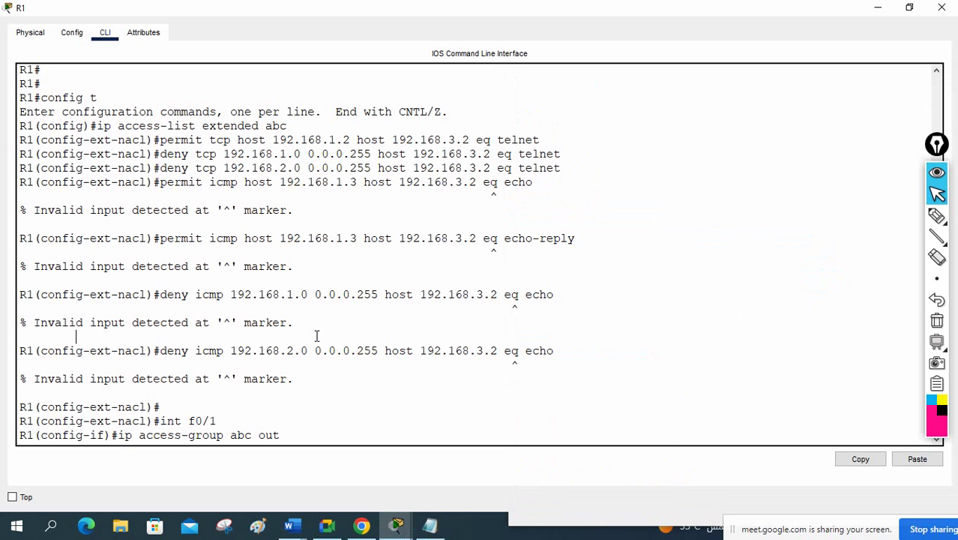
Step: Paste the corrected abc ACL and f0/1 binding into R1, exit config mode, and type 'sh ip acc'
key(Return)
key(Return)
right_click(449, 336)
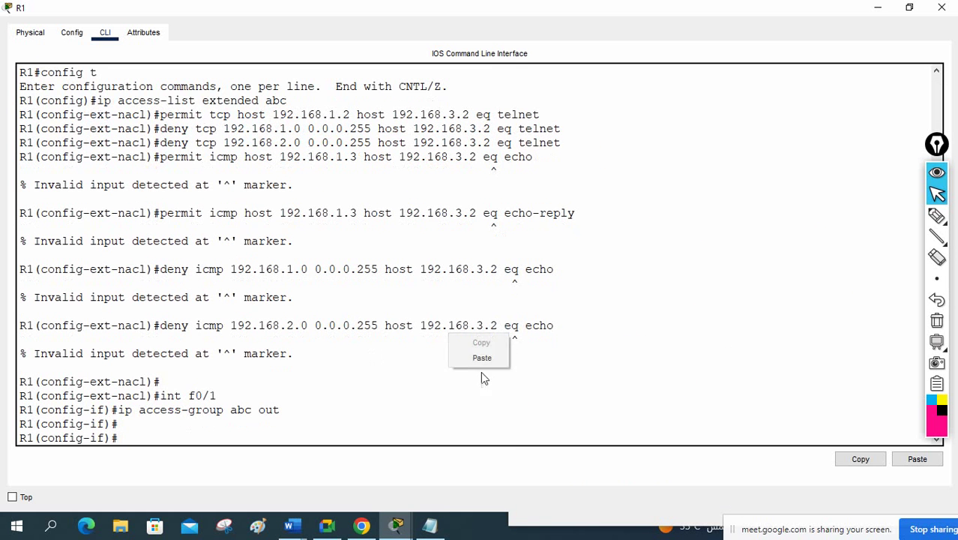
click(492, 363)
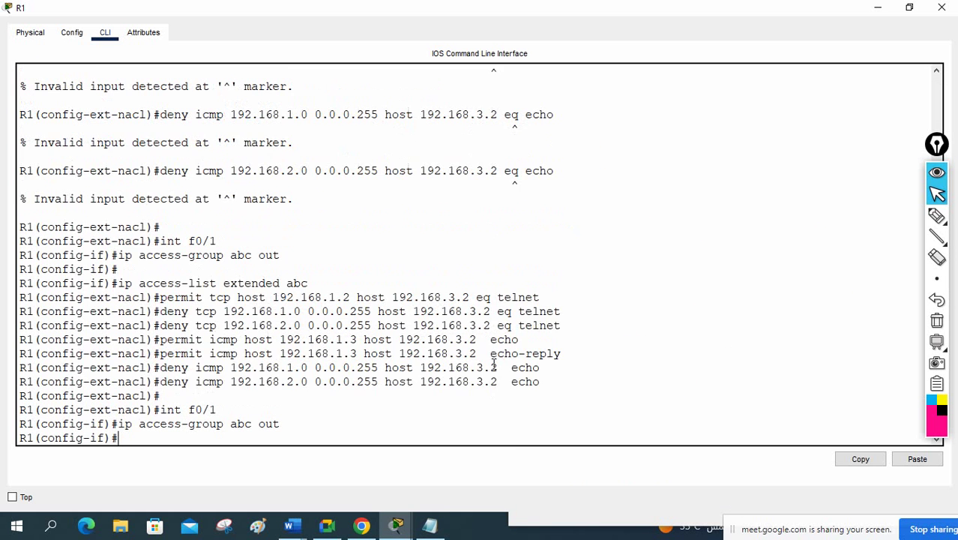
key(Return)
key(Return)
key(Return)
key(Return)
key(ctrl+z)
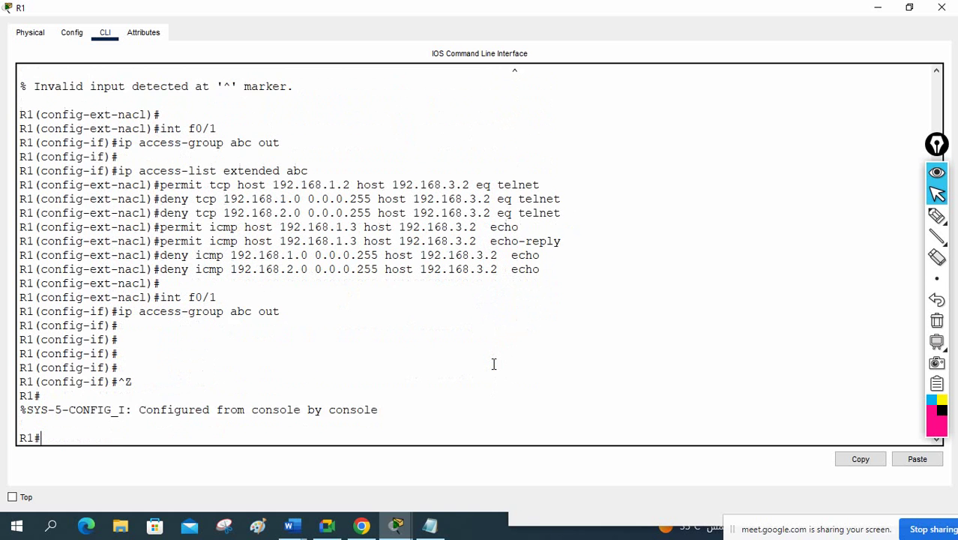
key(Return)
key(Return)
text(sh ip)
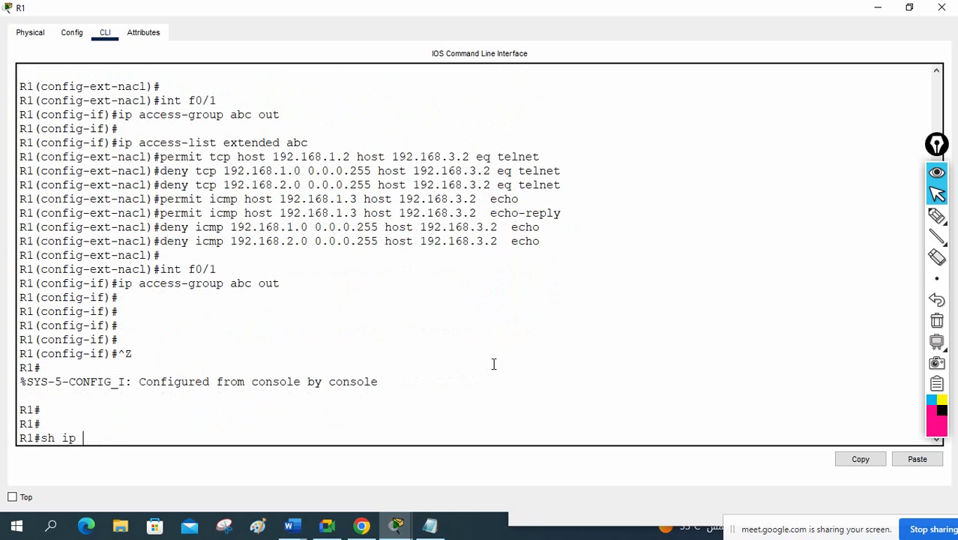
text( acc)
key(Tab)
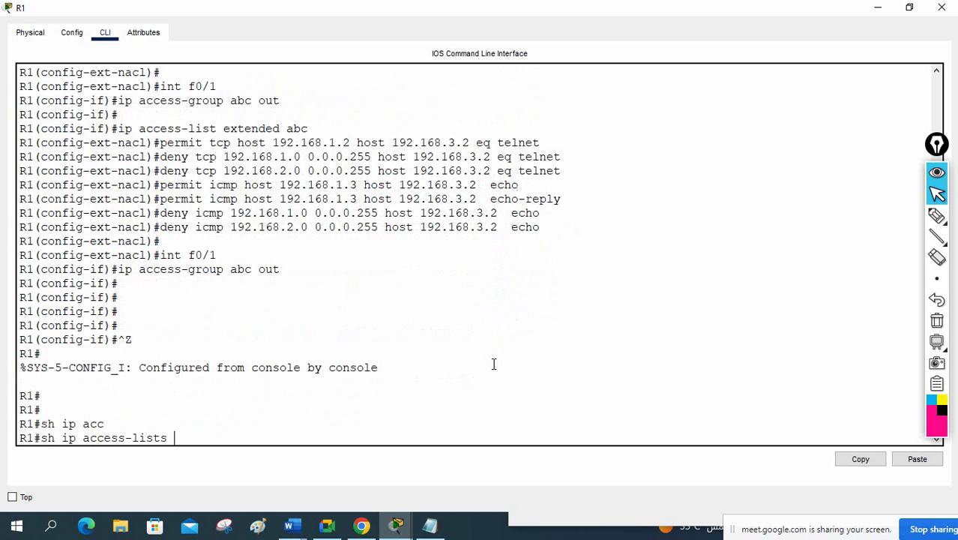
Step: Run show ip access-lists and review ACL abc's seven entries, sequence 10 through 70
key(Return)
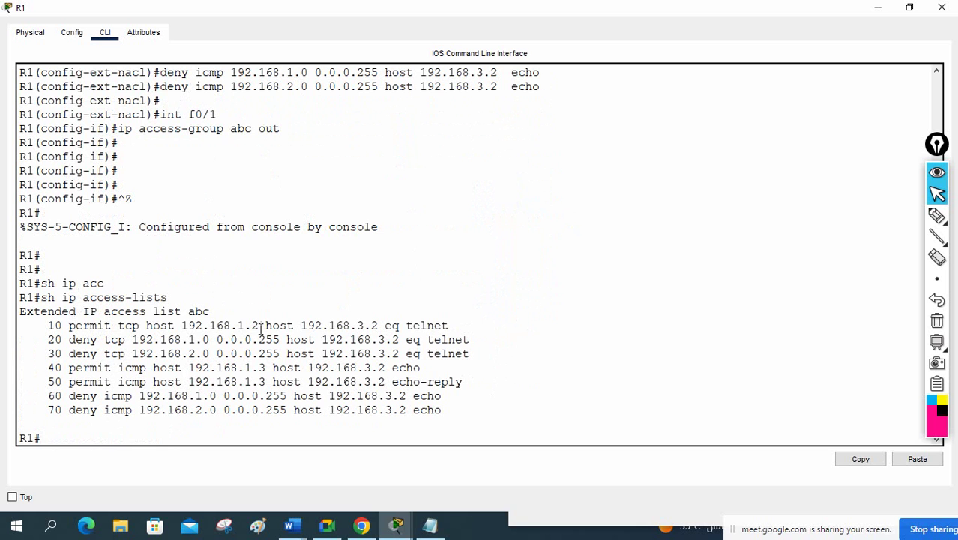
drag(456, 326, 46, 328)
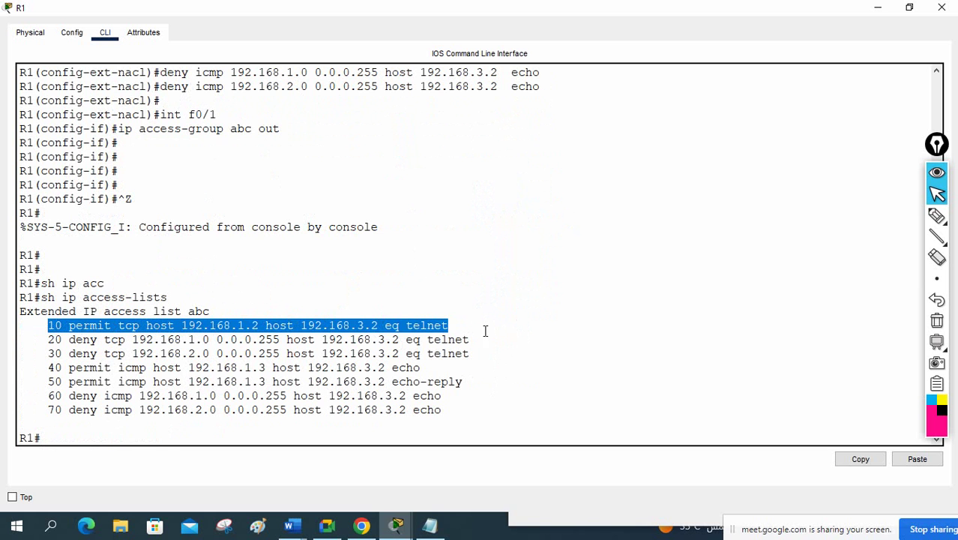
drag(43, 339, 470, 358)
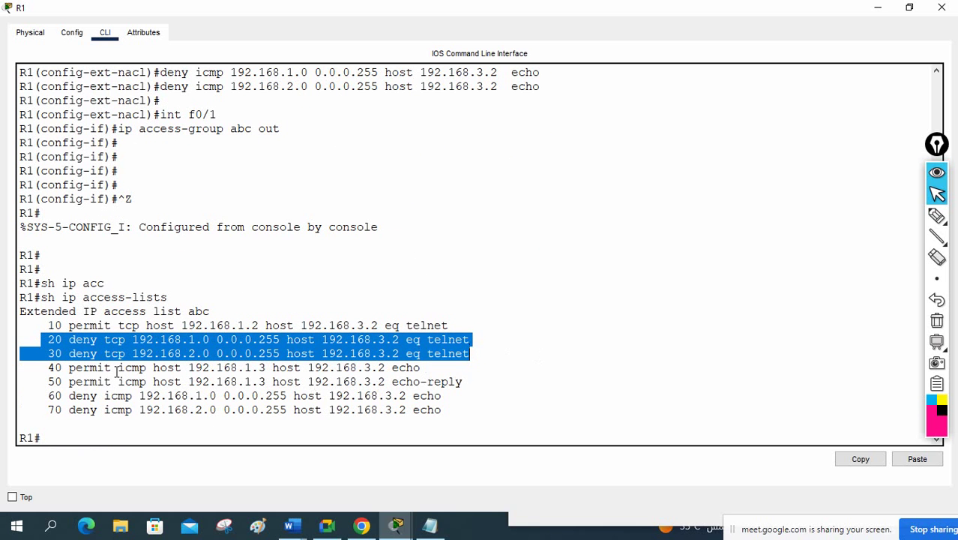
click(45, 368)
drag(45, 368, 45, 391)
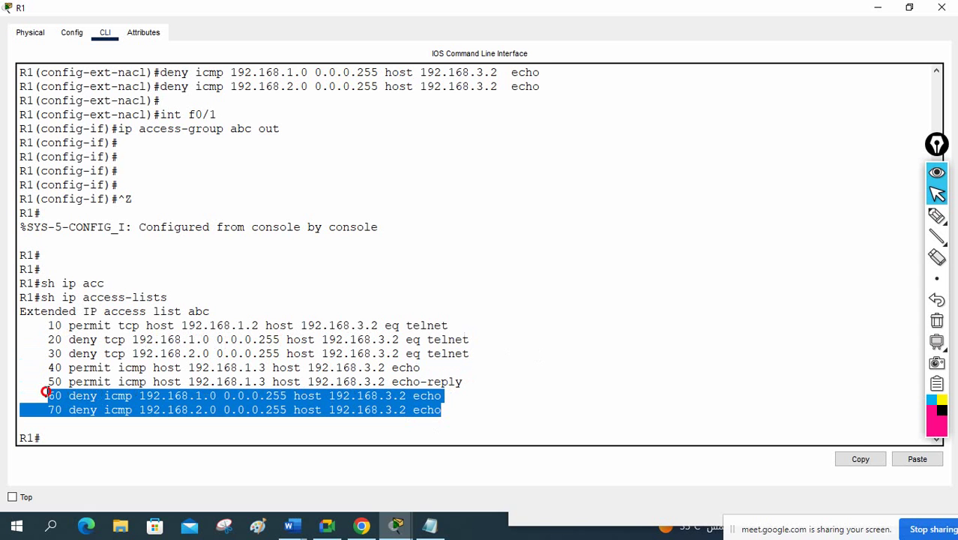
click(639, 382)
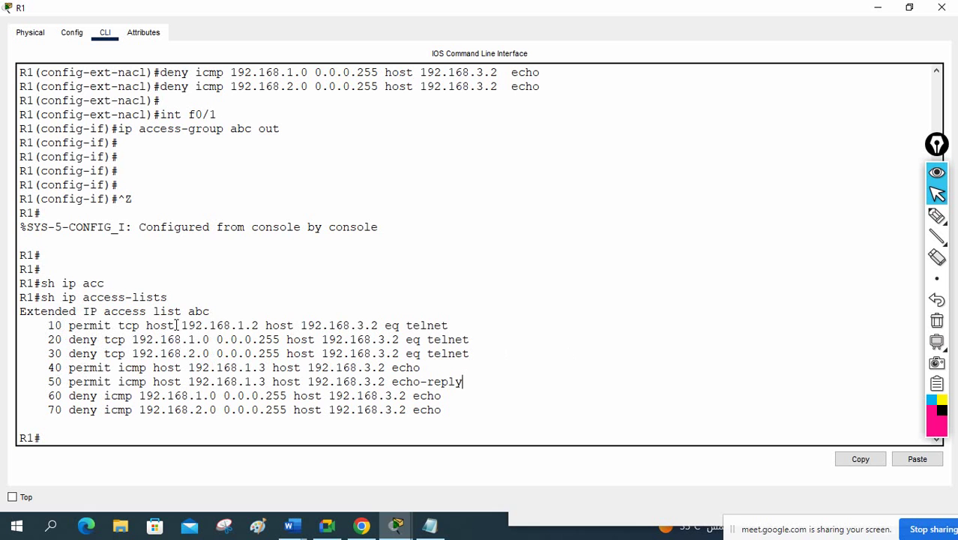
Step: Highlight ACL abc's entry 10 hosts (192.168.1.2 to 192.168.3.2) and ping entries 40–70
drag(182, 324, 374, 327)
click(300, 326)
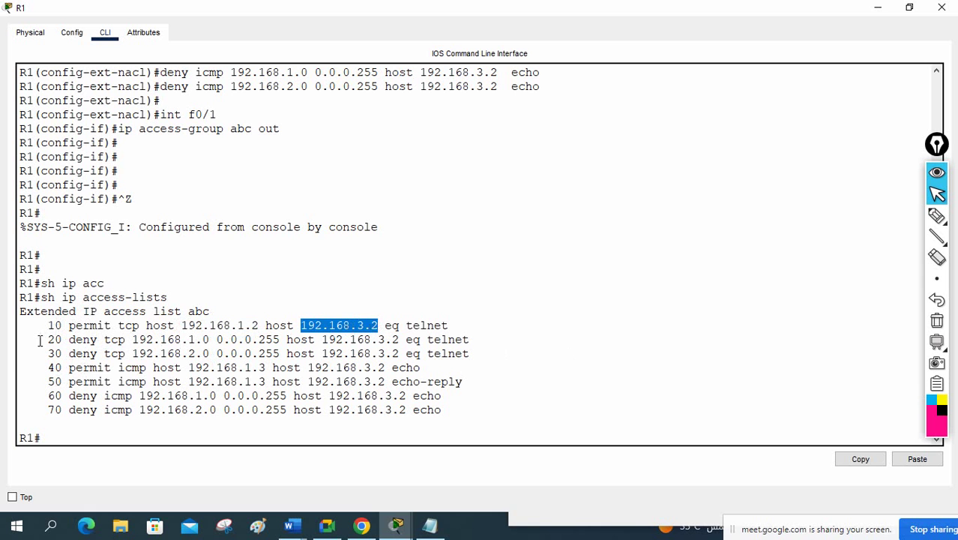
drag(54, 340, 483, 358)
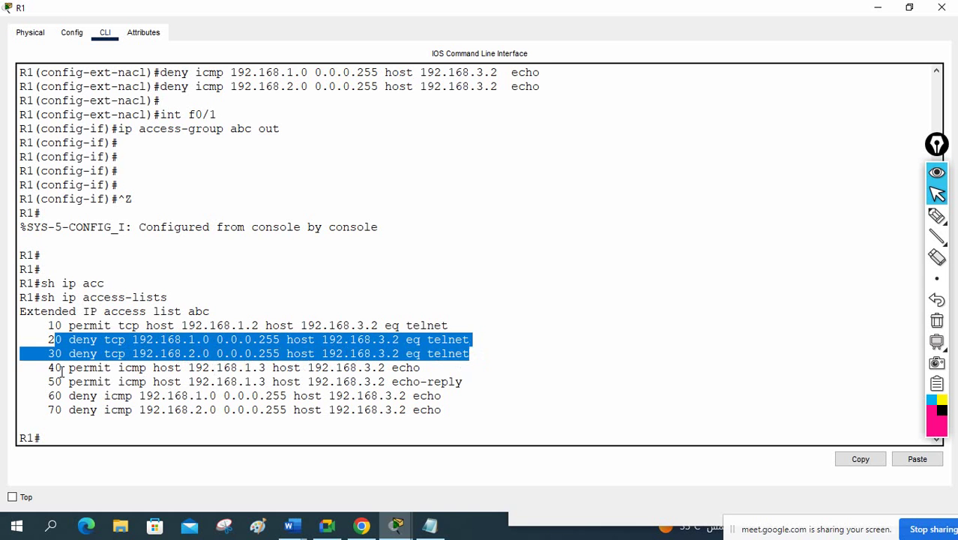
drag(69, 367, 464, 386)
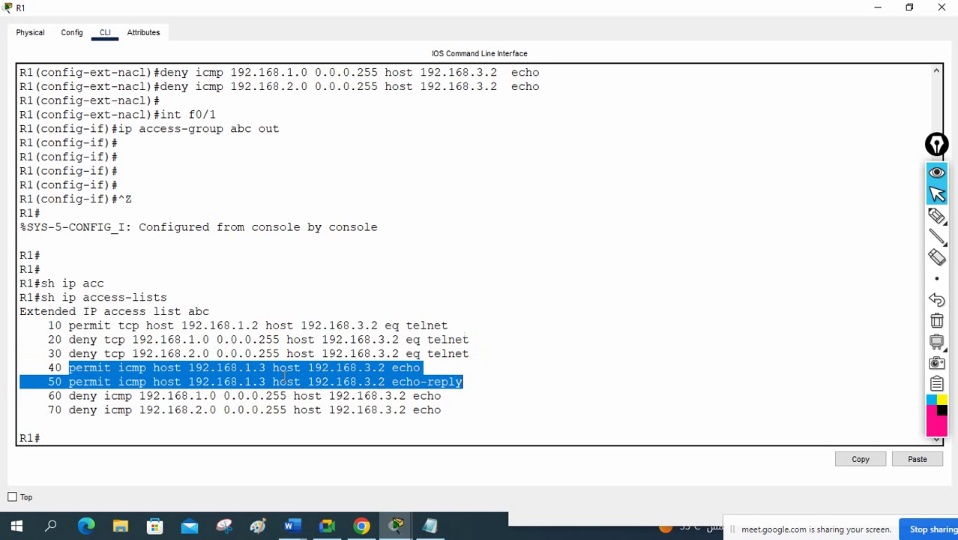
drag(66, 396, 459, 417)
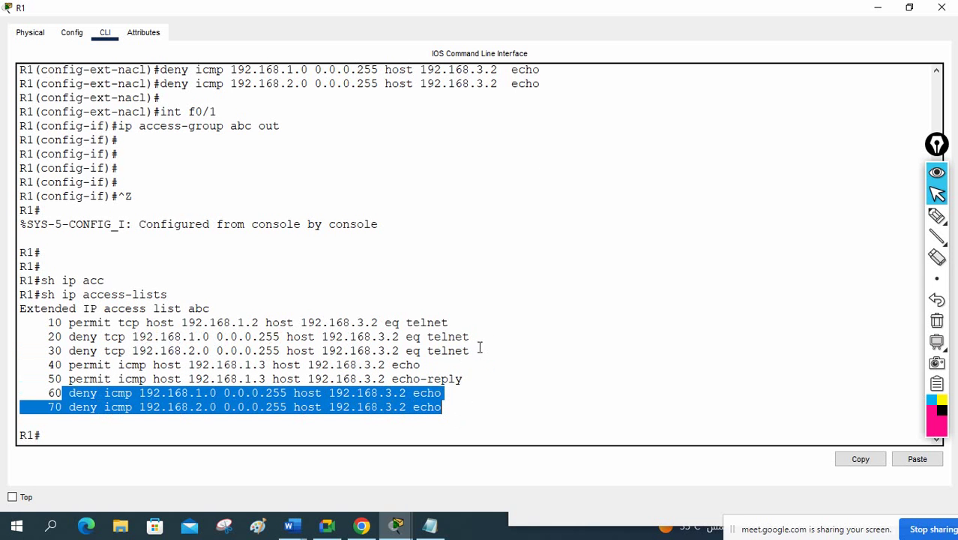
scroll(474, 332, up, 4)
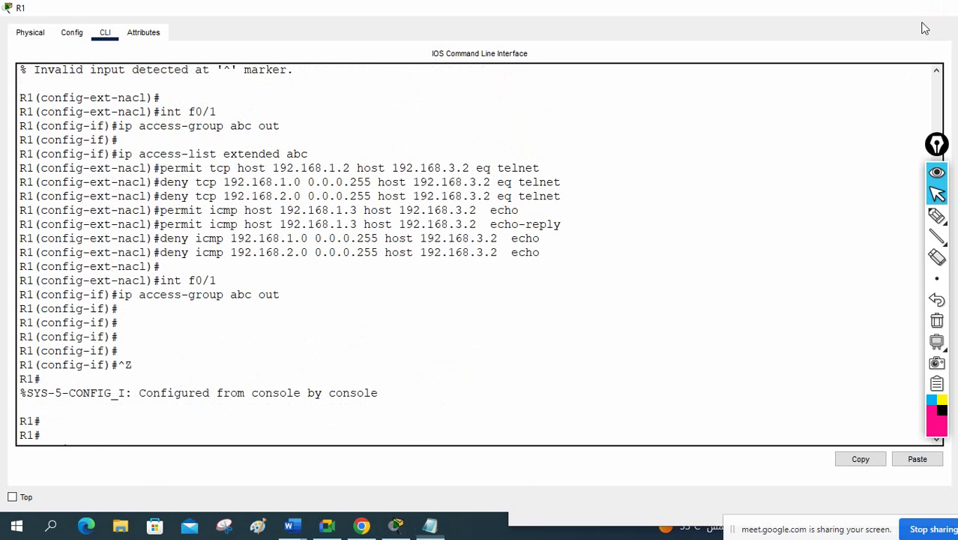
Step: Close R1's console and open PC 192.168.1.2's Desktop
click(941, 7)
click(211, 261)
click(39, 126)
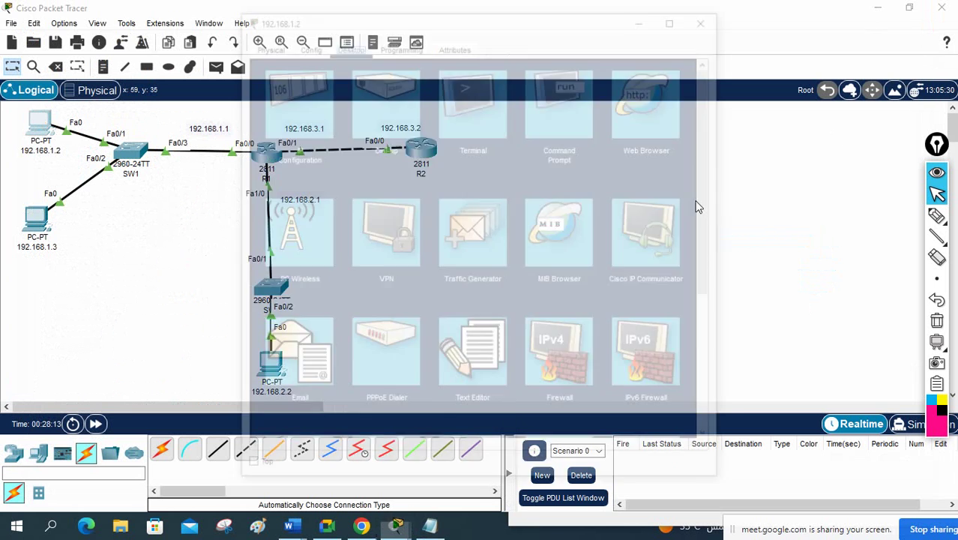
Step: Open PC 192.168.1.2's Command Prompt in a widened window
click(650, 135)
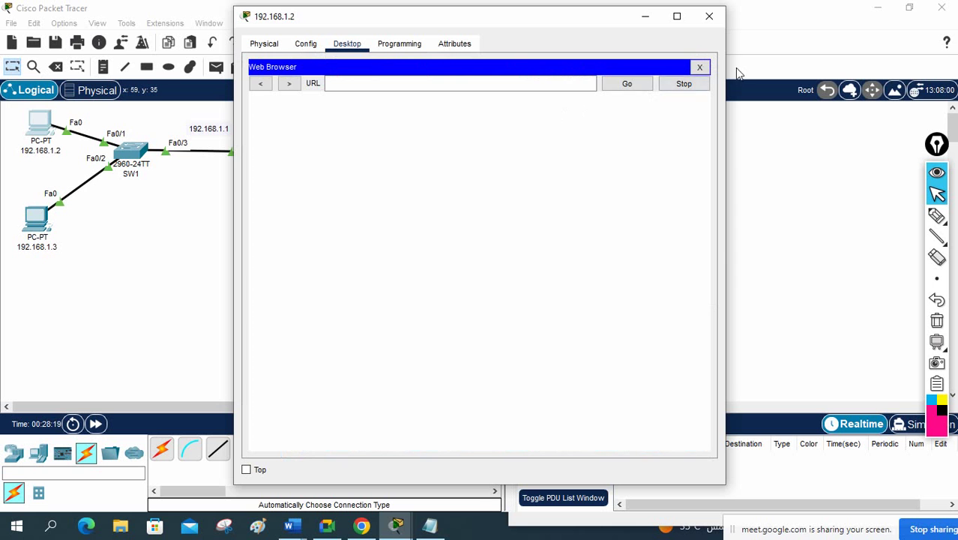
click(698, 69)
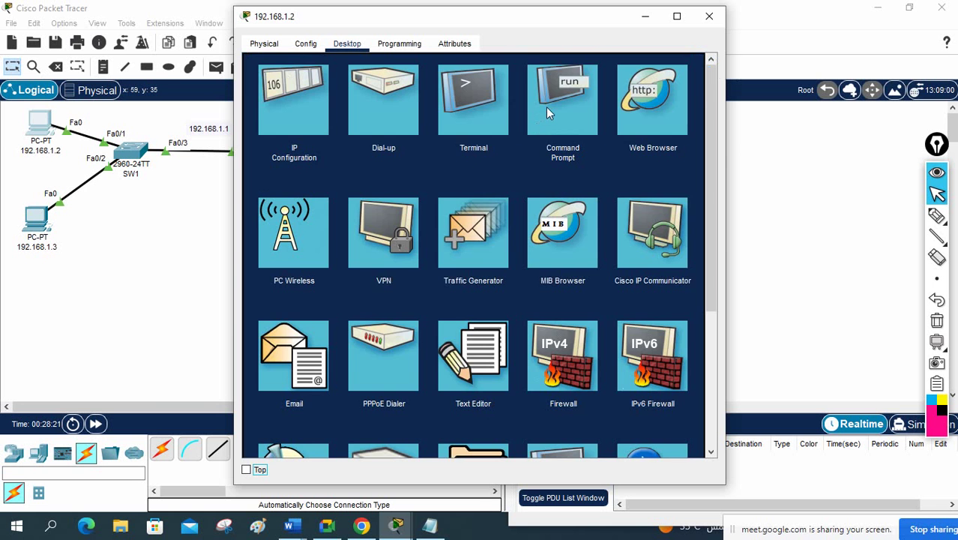
click(541, 124)
drag(725, 148, 927, 150)
scroll(809, 211, down, 8)
Step: Rerun telnet 192.168.3.2 and log in with username admin
key(Up)
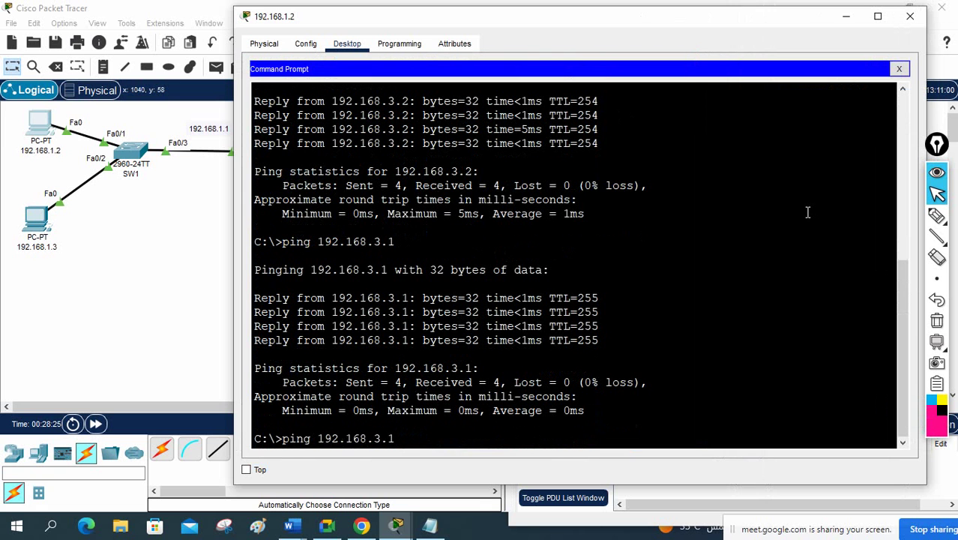
key(Up)
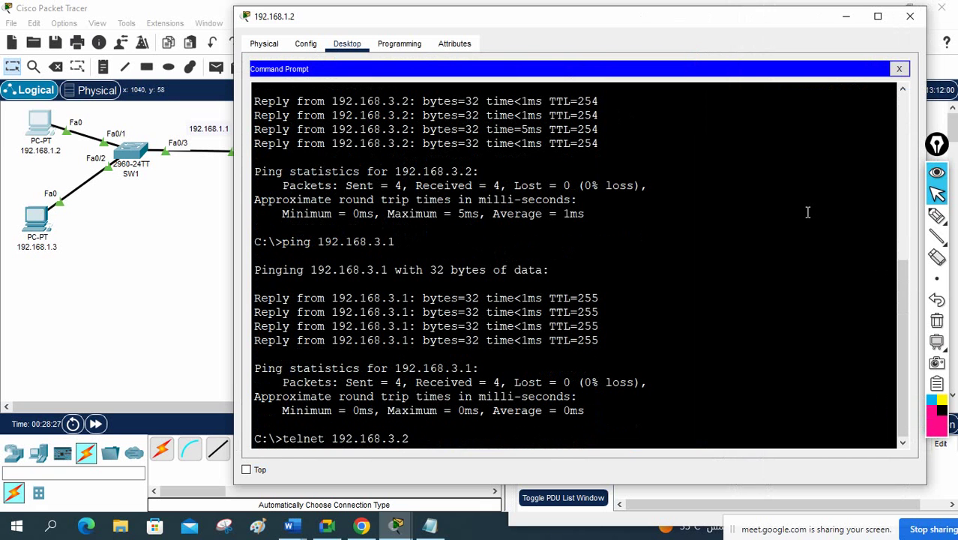
key(Return)
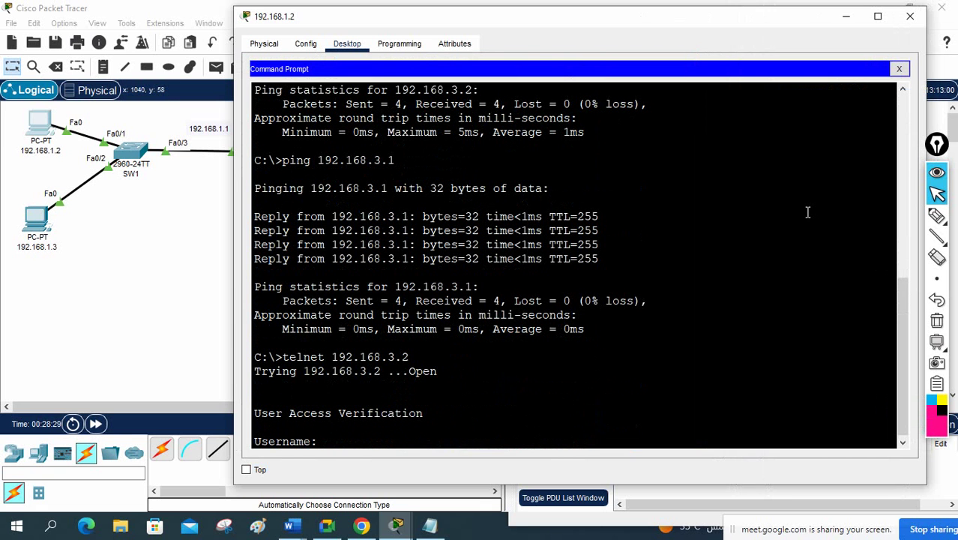
text(admin)
key(Return)
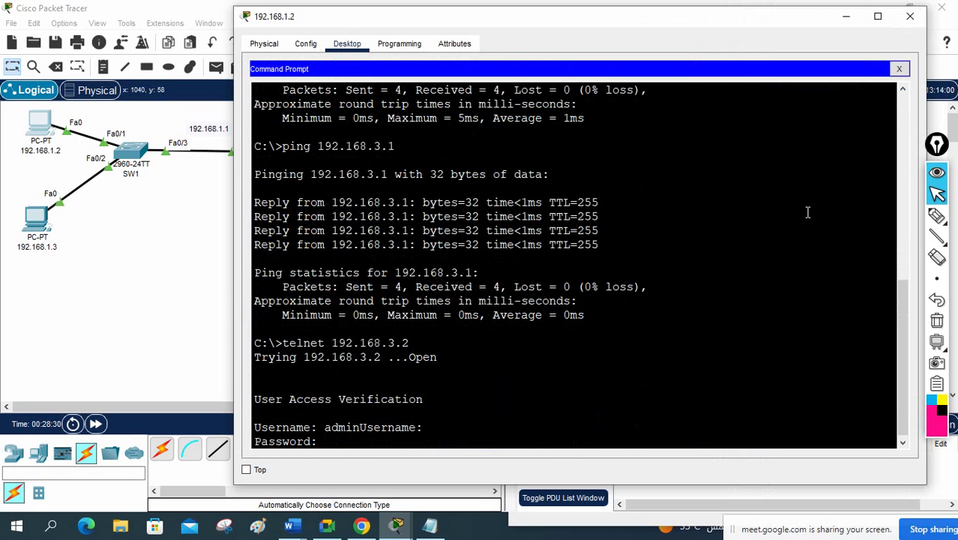
key(Return)
Step: Exit the telnet session and rerun ping 192.168.3.2, which comes back unreachable
key(Return)
key(Return)
text(e)
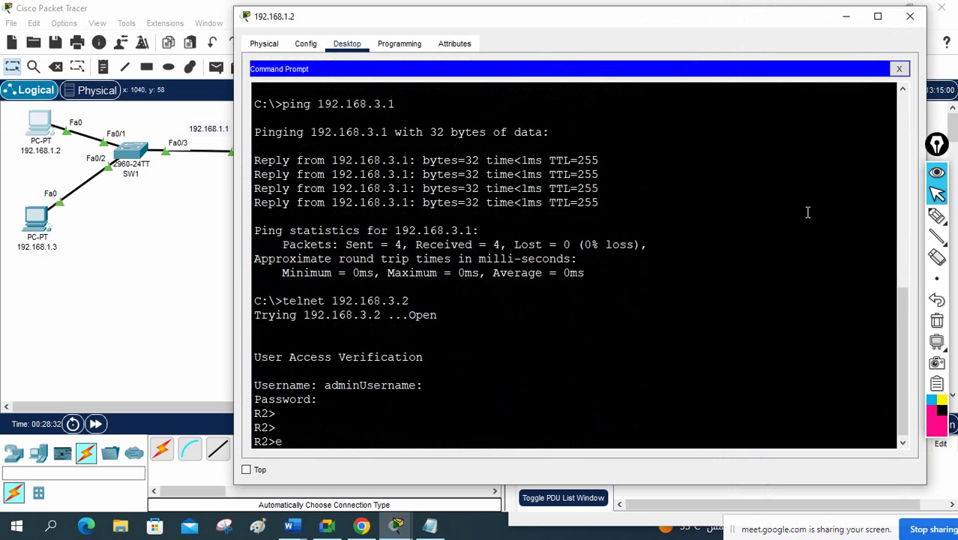
text(xit)
key(Return)
key(Return)
text(ping )
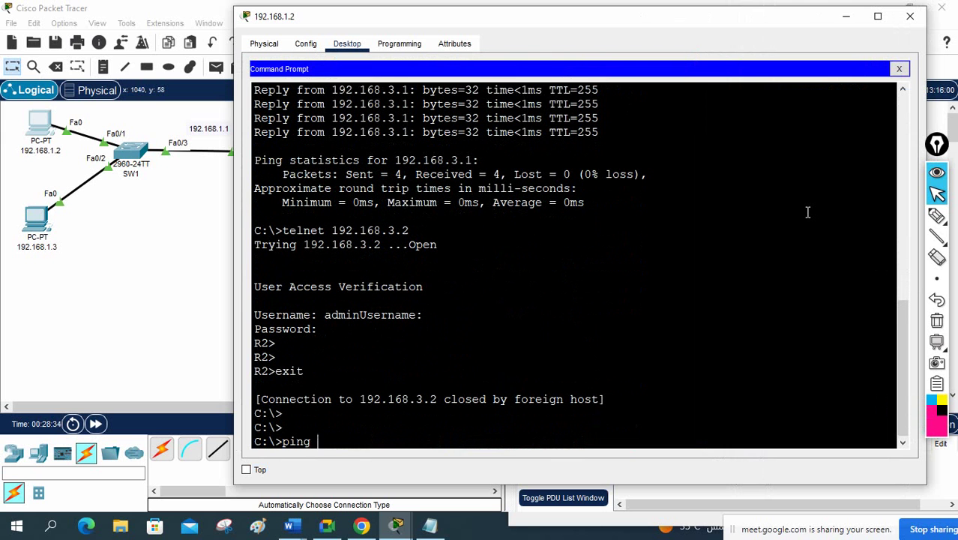
text(192.168.3.2)
key(Return)
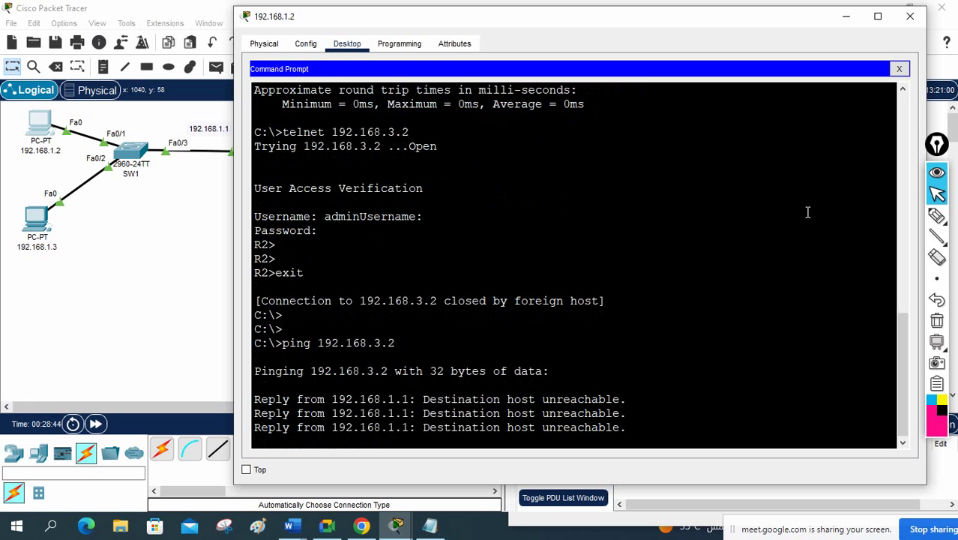
key(Up)
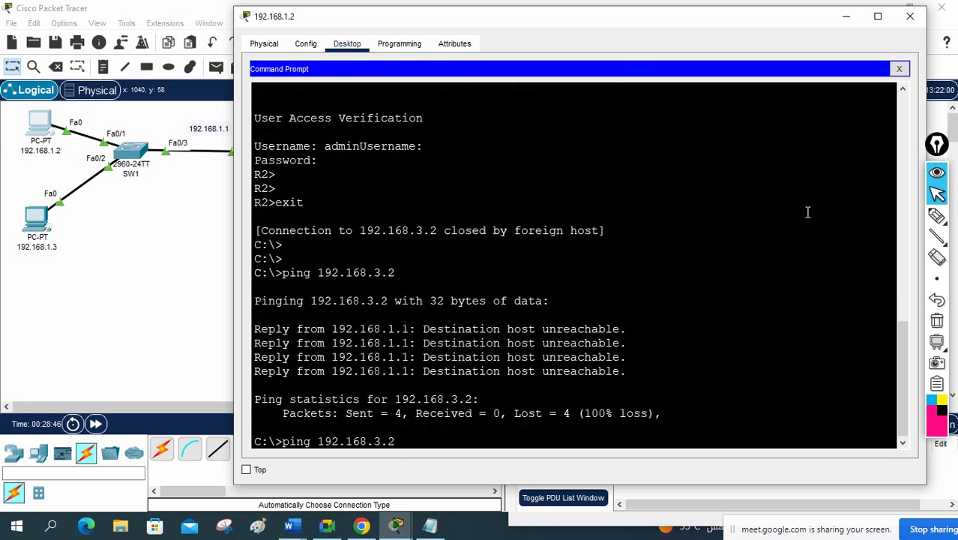
key(Return)
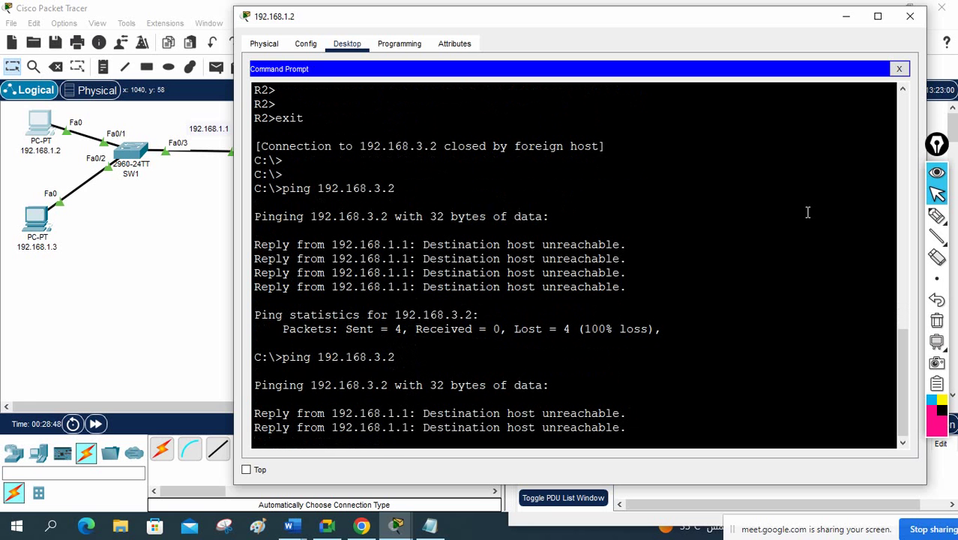
Step: Place text notes PC1, PC2 and PC3 beside the three PCs on the topology
click(147, 261)
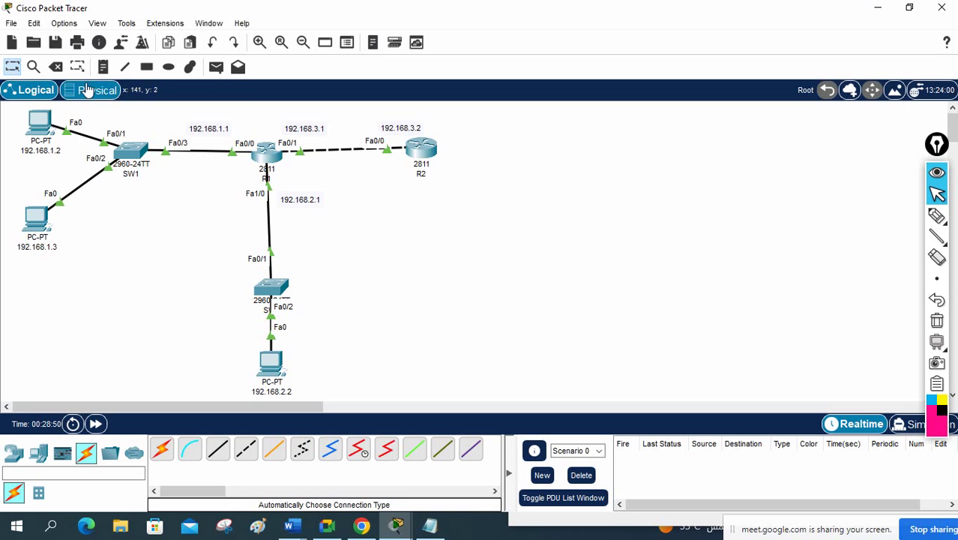
click(103, 67)
click(44, 160)
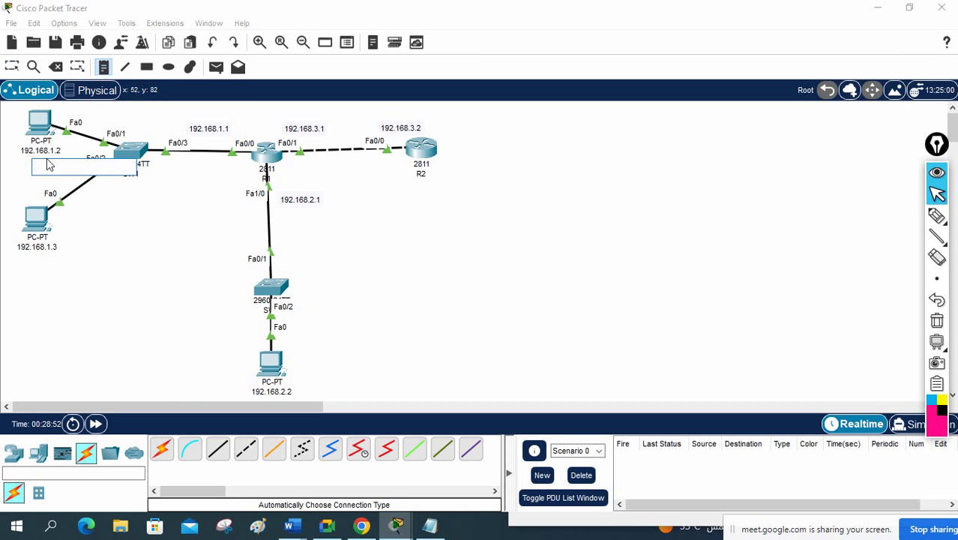
text(PC1,)
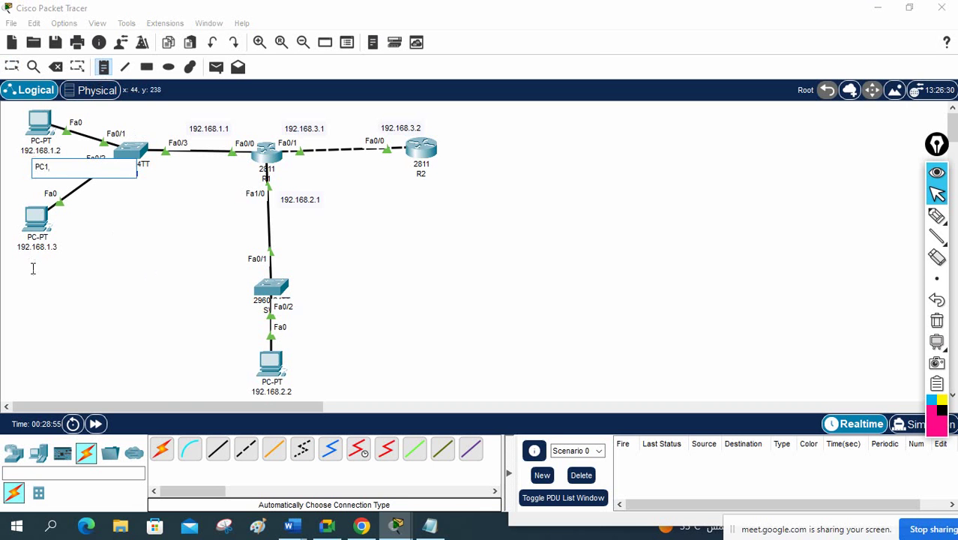
click(34, 263)
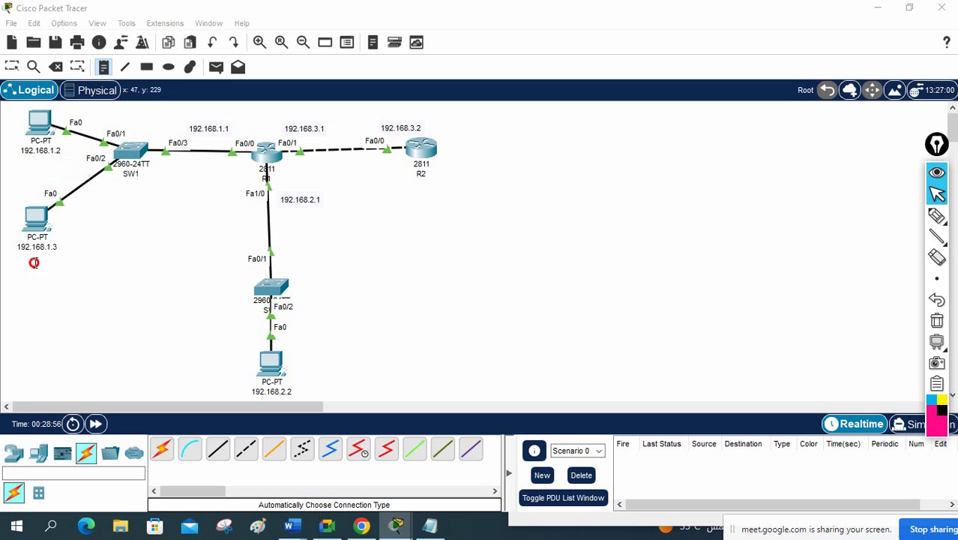
text(PC)
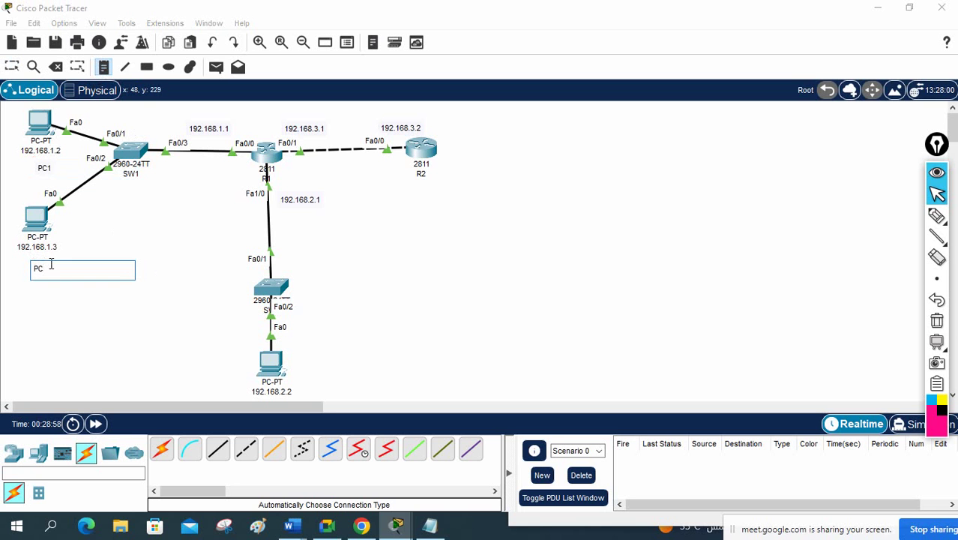
text(2)
click(298, 373)
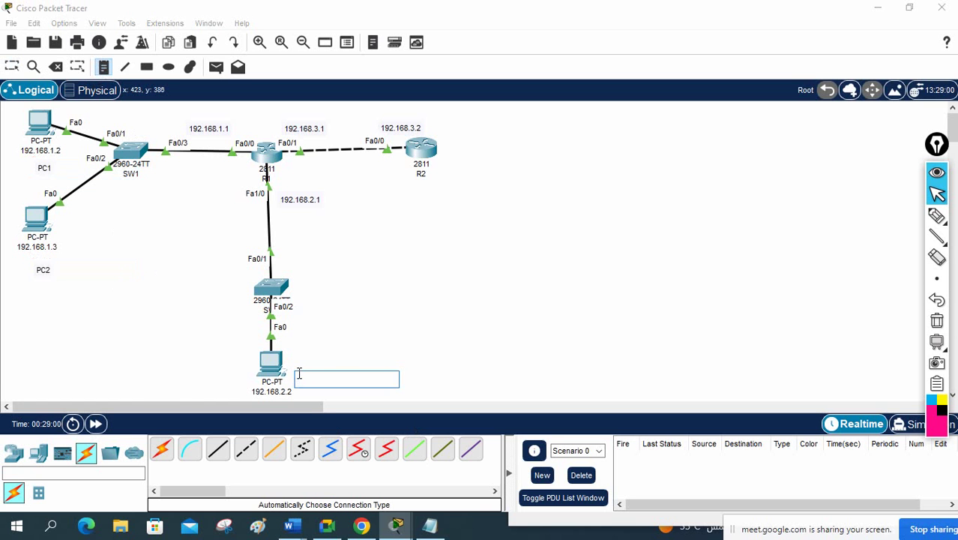
text(PC)
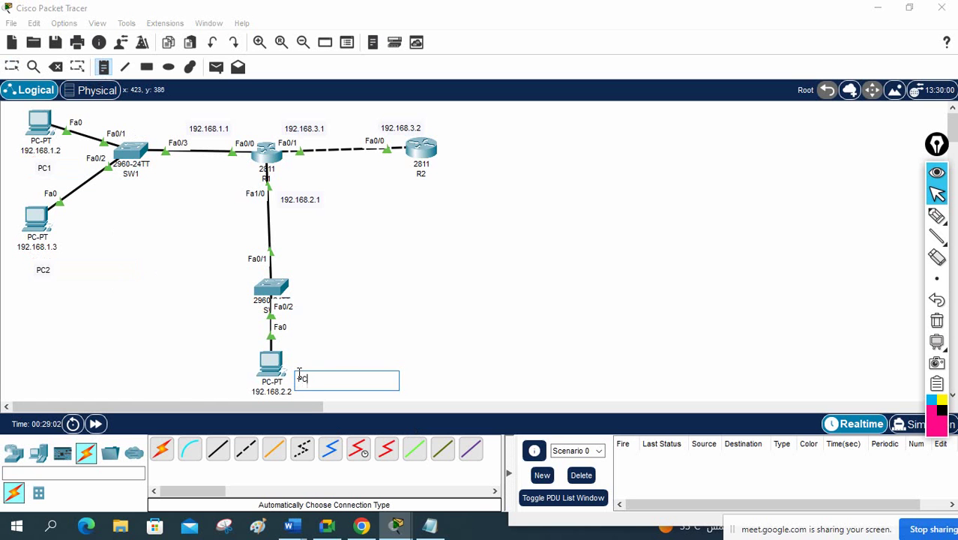
text(3)
click(398, 357)
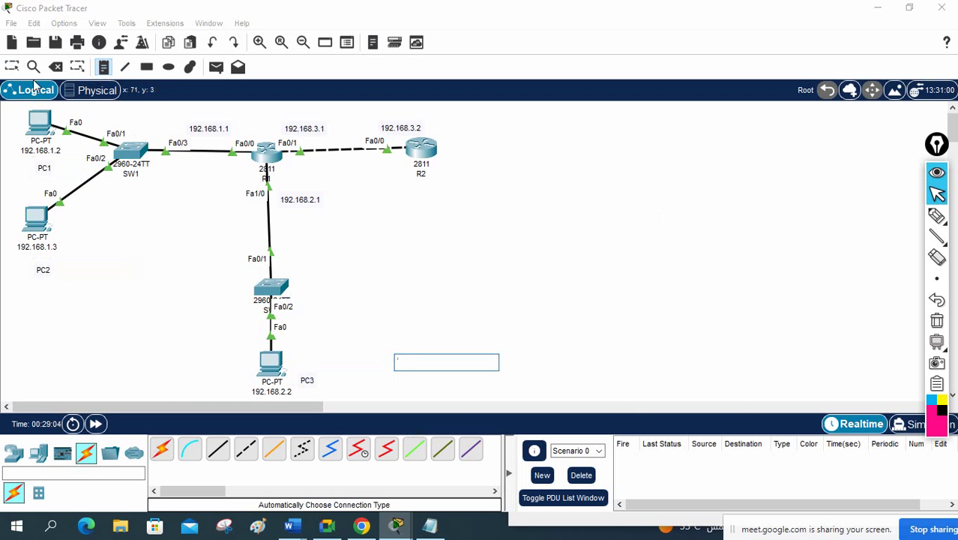
click(12, 67)
Step: Reopen PC1, review its successful telnet login and unreachable pings, then close the window
click(39, 124)
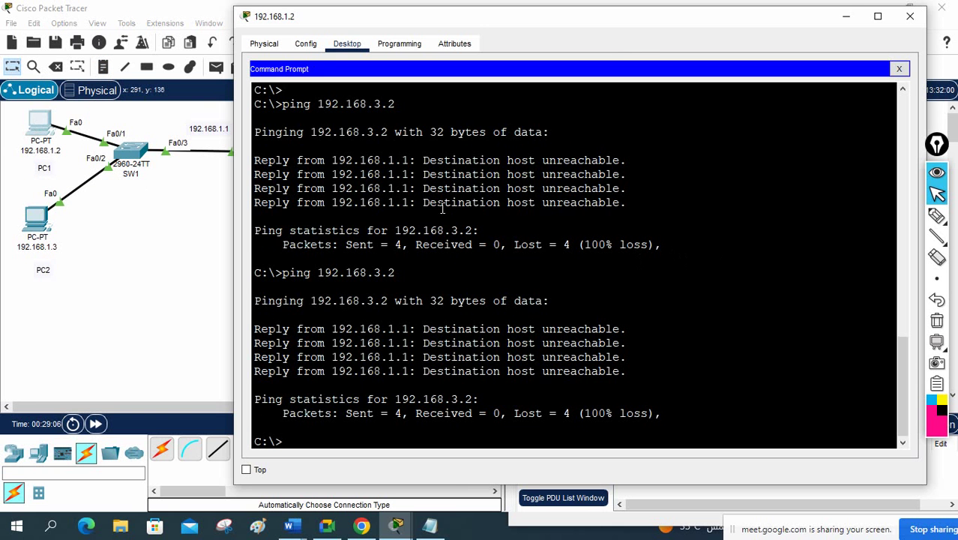
scroll(390, 179, up, 5)
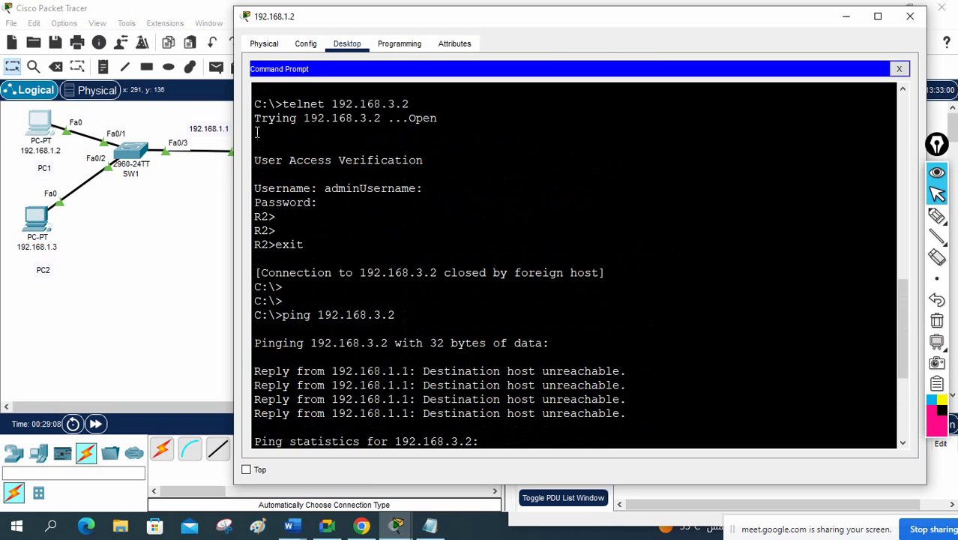
drag(441, 120, 415, 118)
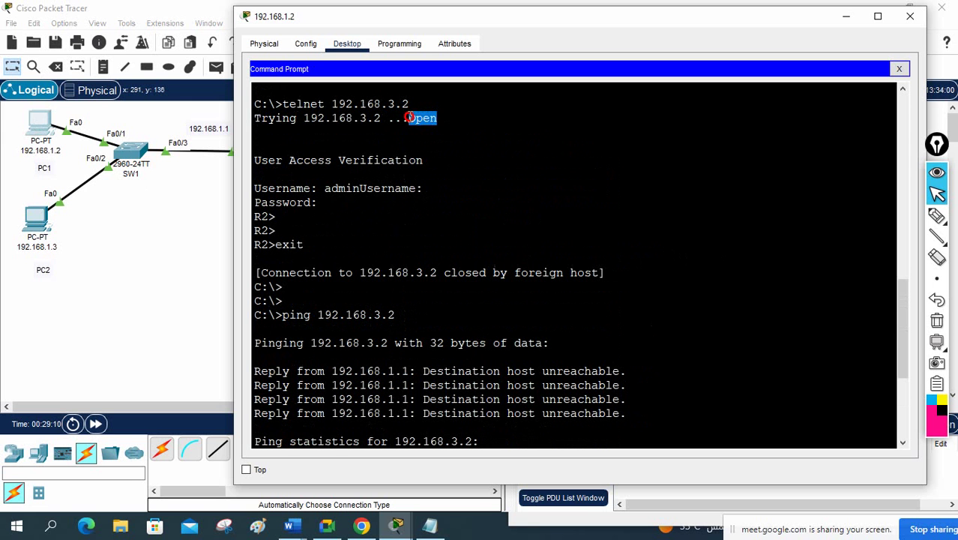
drag(255, 160, 405, 273)
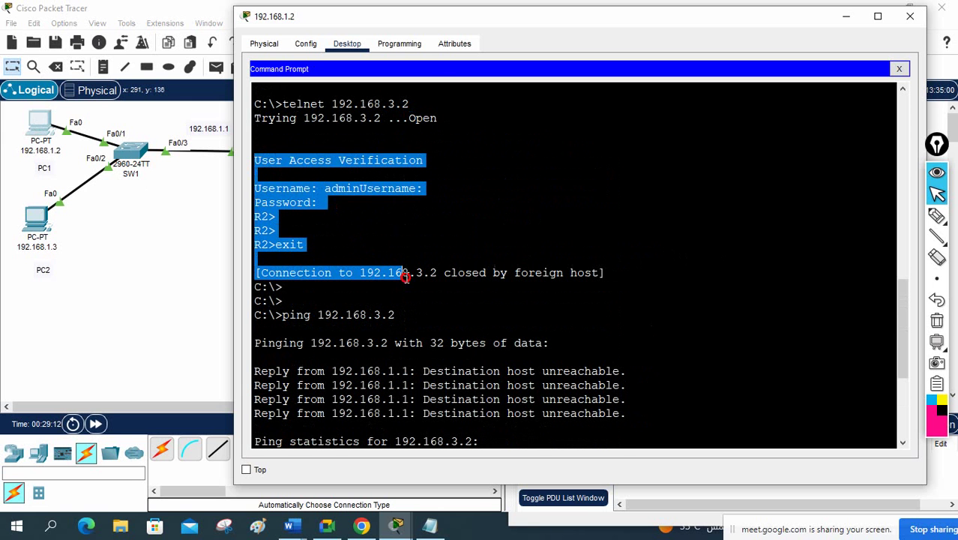
scroll(398, 270, down, 3)
click(266, 218)
drag(266, 218, 662, 334)
scroll(618, 315, down, 2)
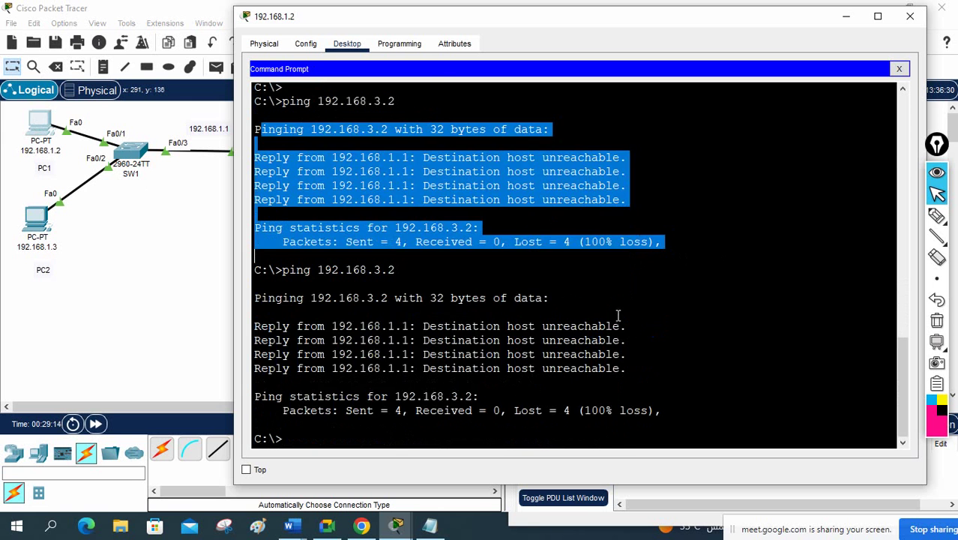
click(910, 16)
click(430, 525)
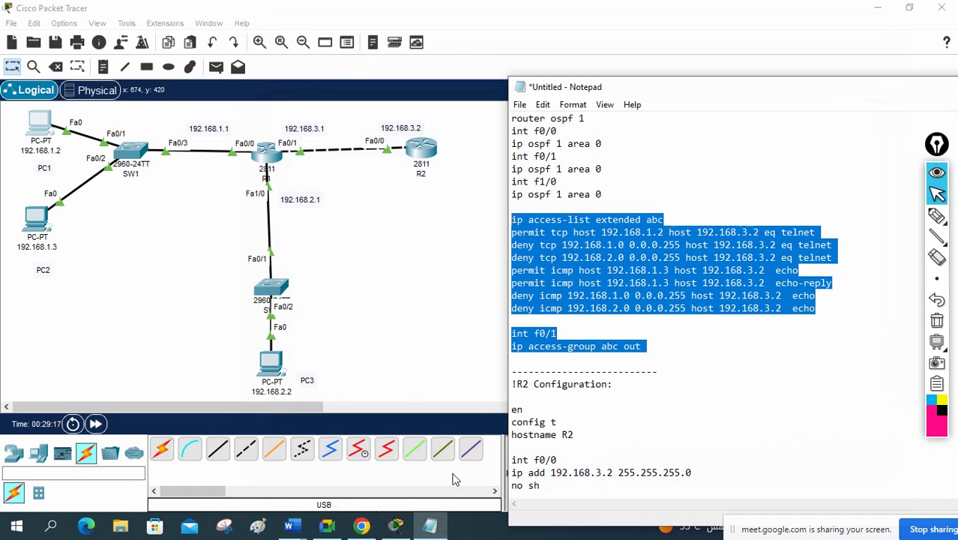
scroll(614, 295, up, 10)
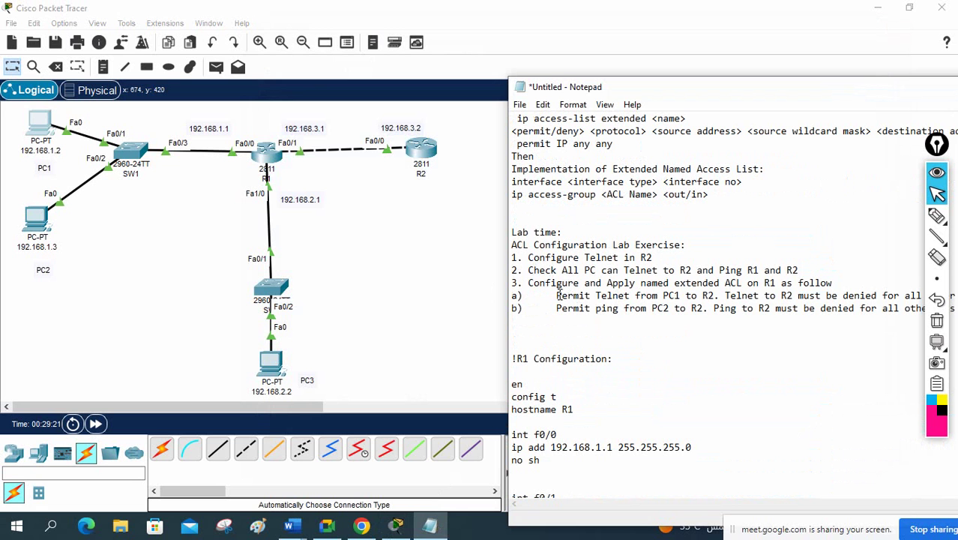
drag(663, 296, 554, 297)
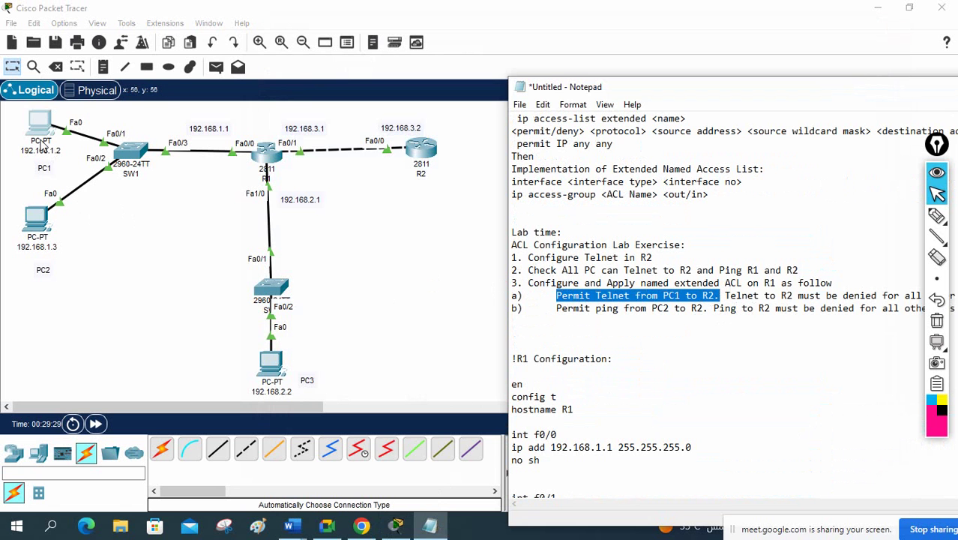
click(94, 243)
Step: From PC2's Command Prompt, rerun telnet 192.168.3.2 and confirm the connection times out
click(41, 218)
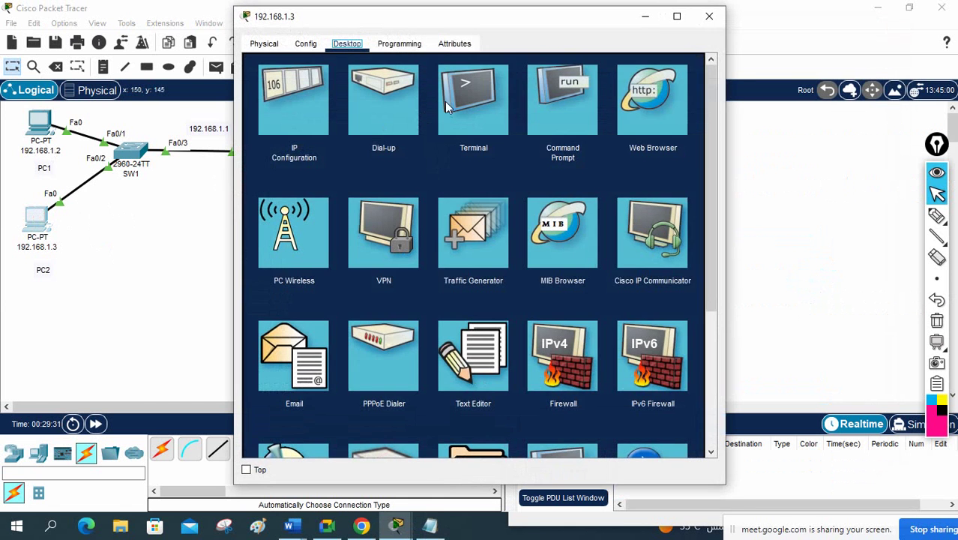
click(563, 104)
drag(727, 154, 801, 156)
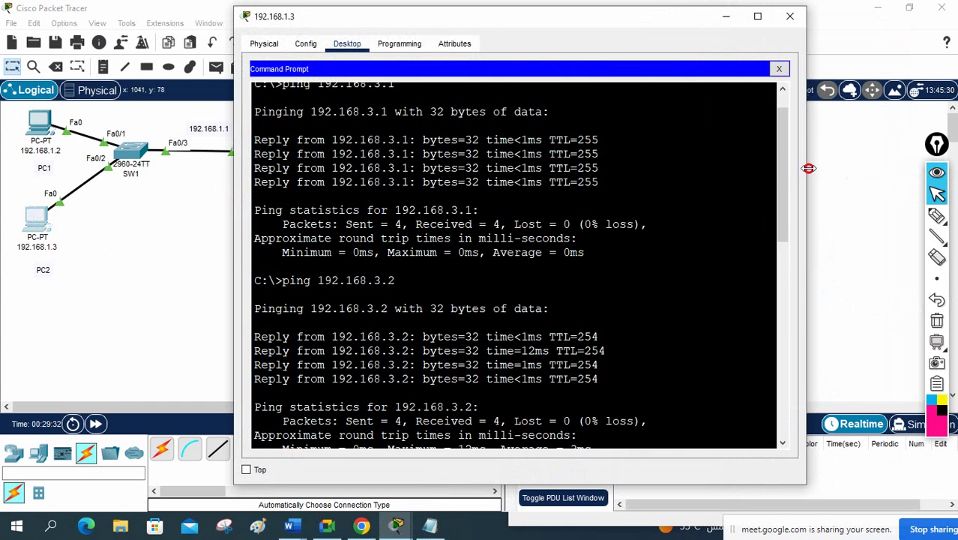
scroll(510, 260, down, 10)
key(Up)
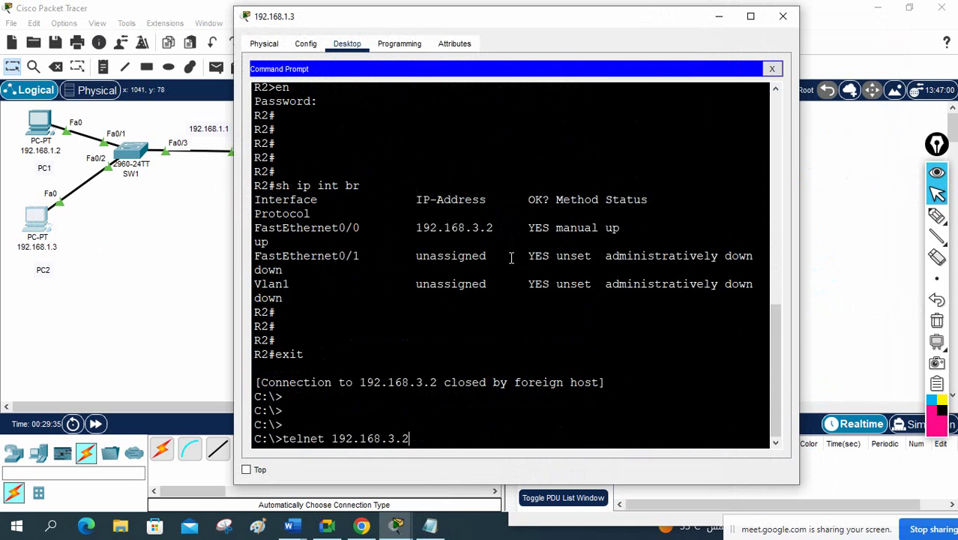
key(Return)
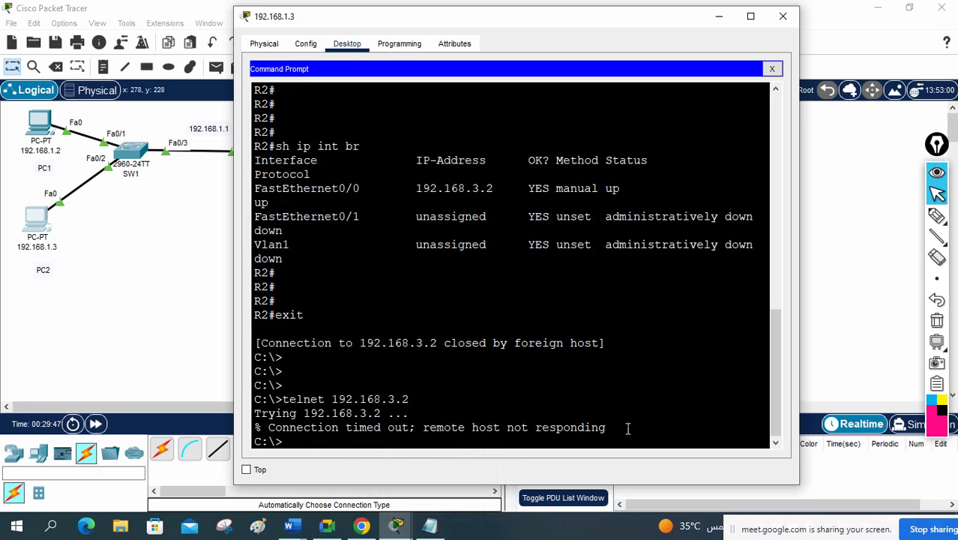
drag(632, 422, 466, 385)
click(465, 384)
Step: Rerun ping 192.168.3.2 from PC2 (4/4 replies) and highlight the PC2 ping requirement
key(Up)
key(Up)
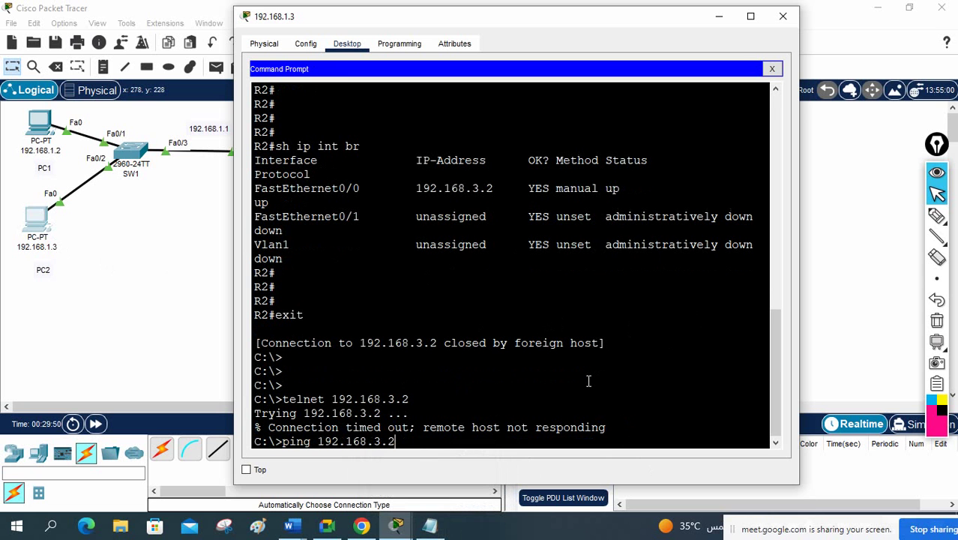
key(Return)
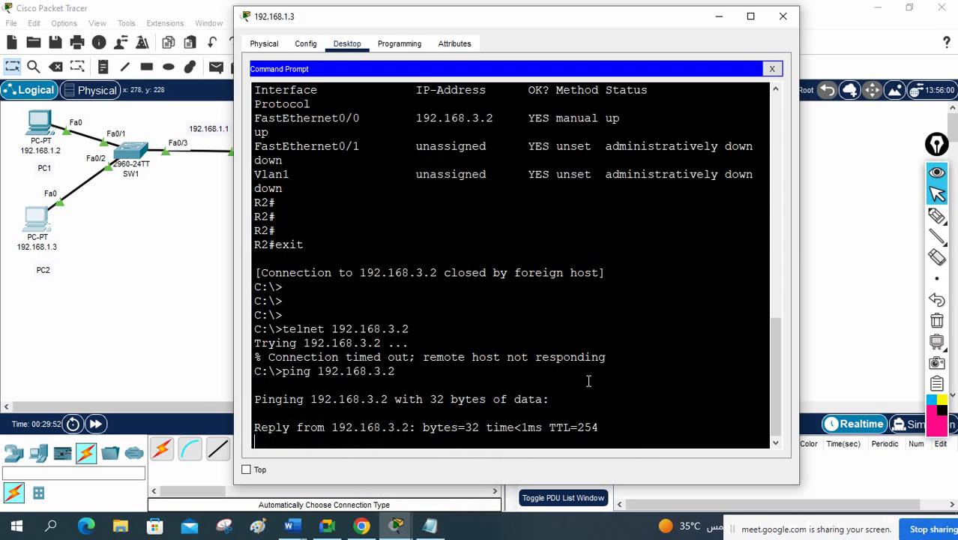
click(430, 525)
drag(557, 308, 709, 308)
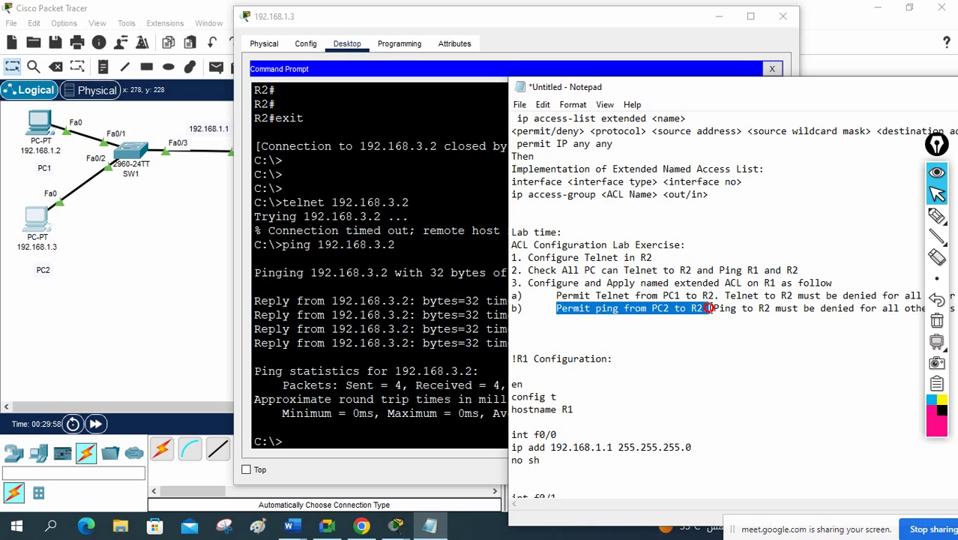
Step: Finish highlighting requirement b), move Notepad left, close PC2's window, and open PC3
drag(708, 308, 896, 309)
drag(702, 88, 561, 104)
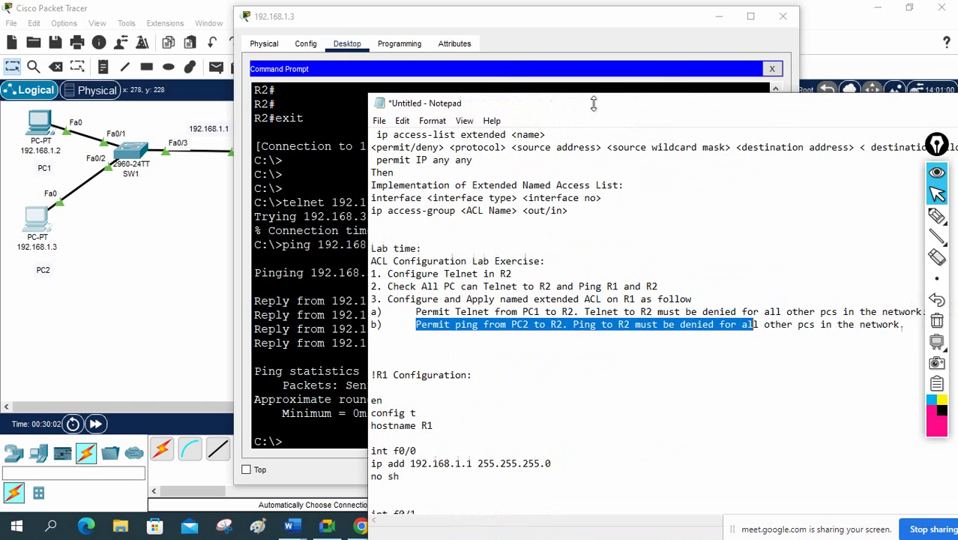
click(783, 18)
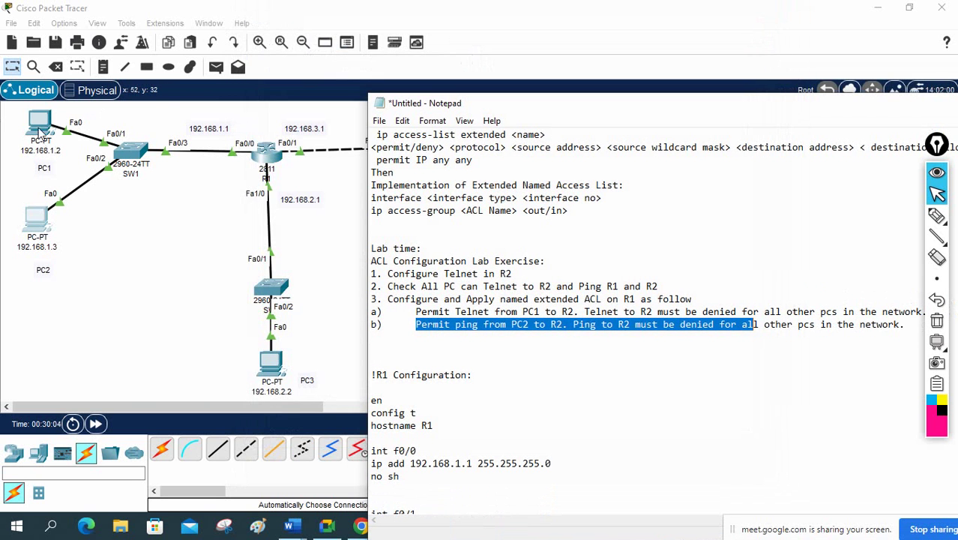
click(271, 363)
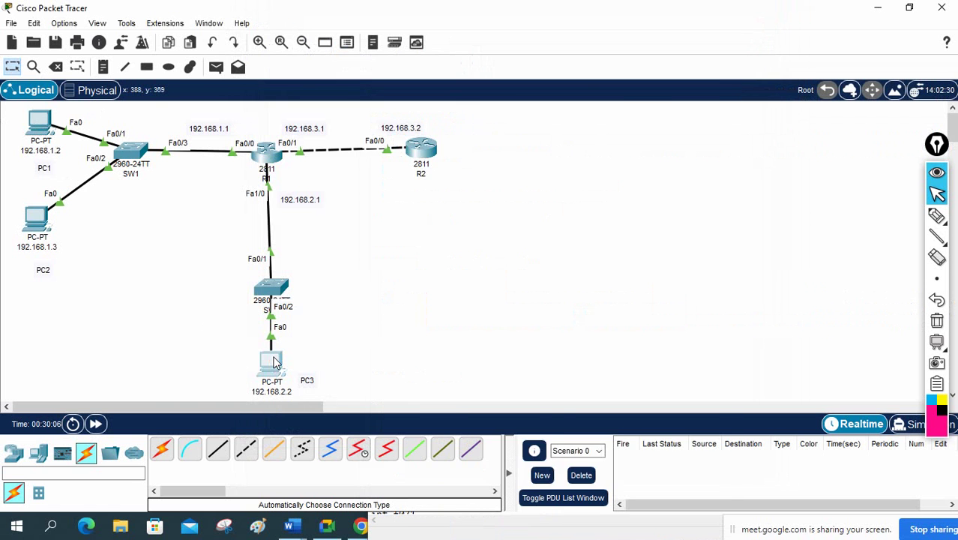
Step: From PC3, rerun telnet and ping to 192.168.3.2—both fail—then close its window
click(563, 100)
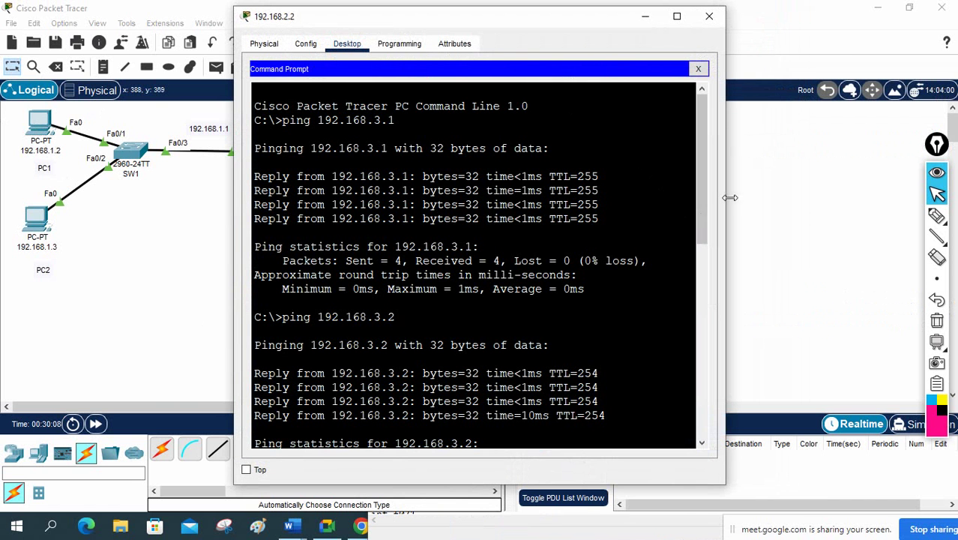
drag(726, 198, 837, 205)
scroll(599, 275, down, 12)
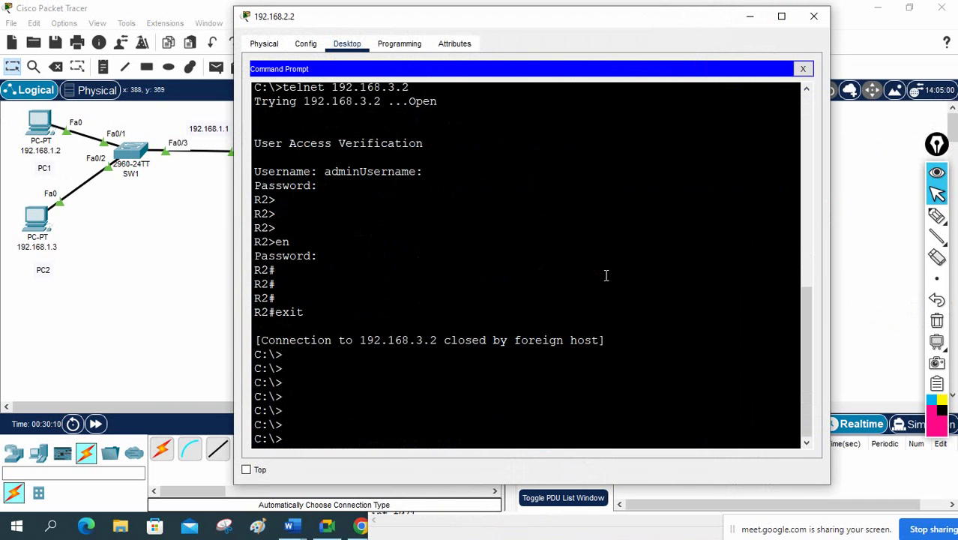
key(Up)
key(Return)
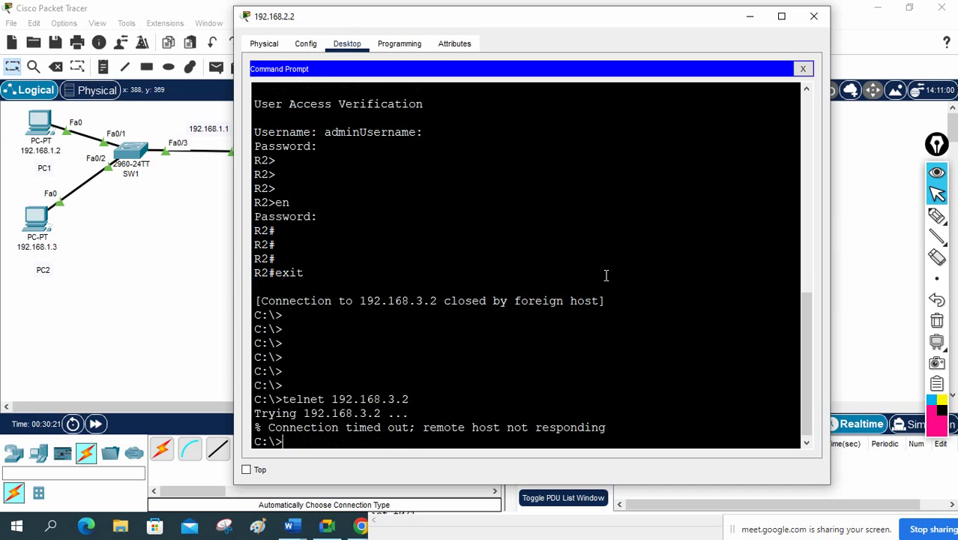
key(Up)
key(Up)
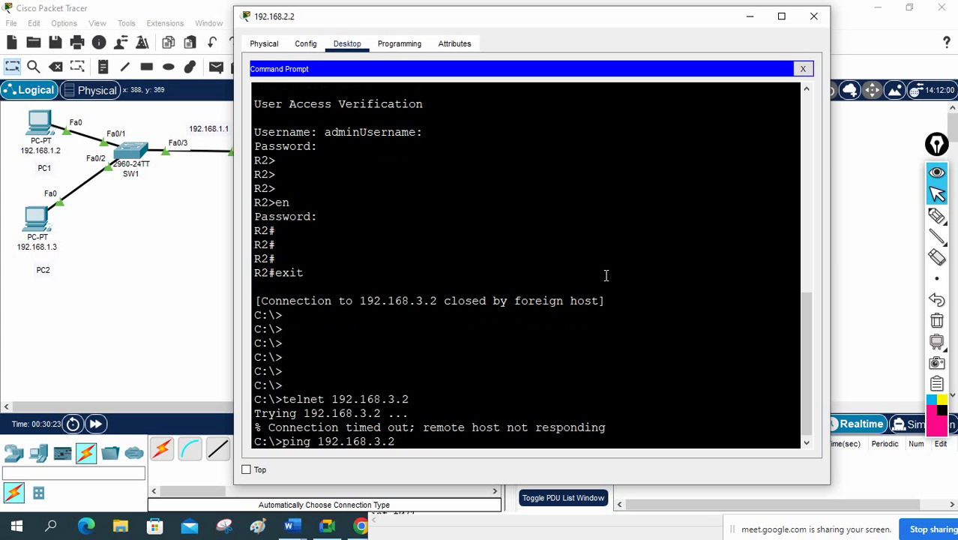
key(Return)
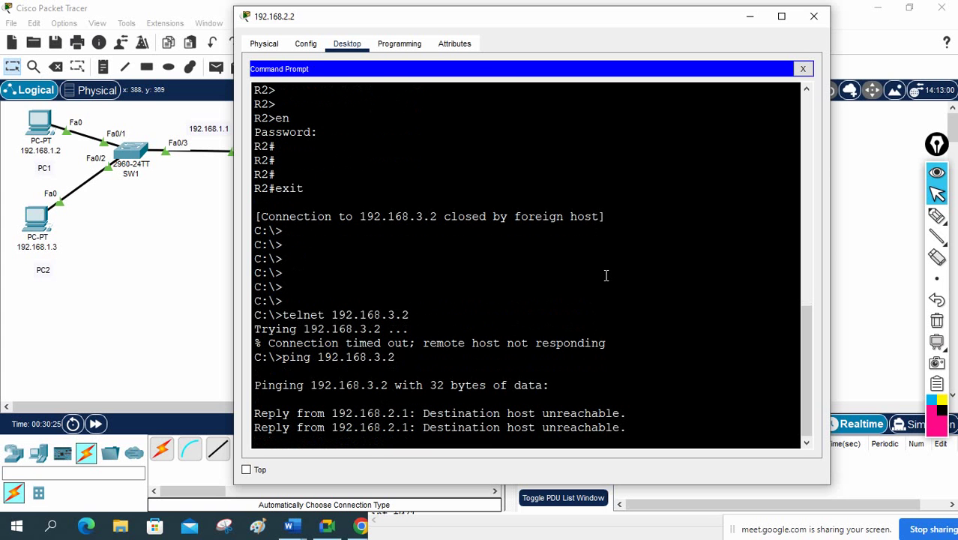
drag(453, 9, 601, 42)
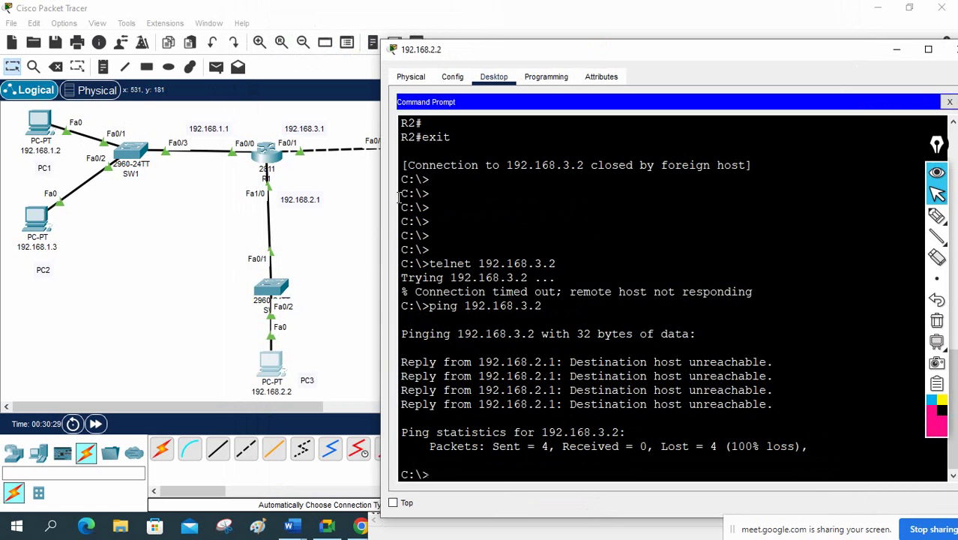
drag(463, 63, 374, 48)
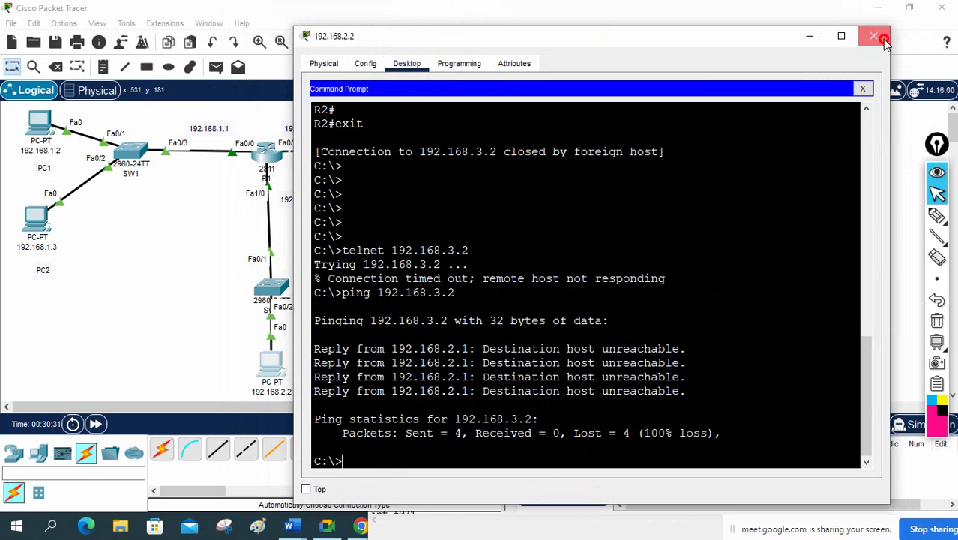
click(879, 36)
Step: Add a PC-PT below SW1, cable it automatically to SW1, and label it 192.168.1.4
click(38, 452)
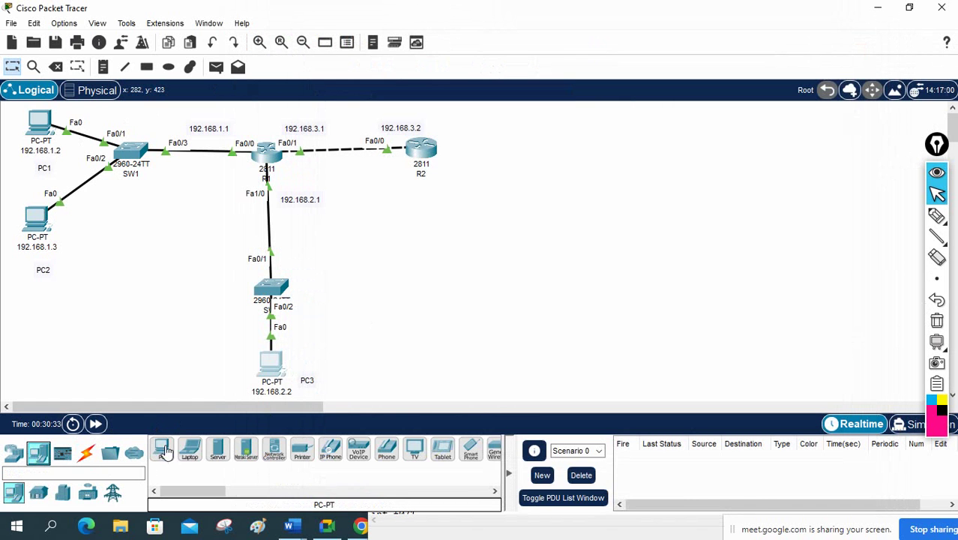
click(162, 448)
click(130, 272)
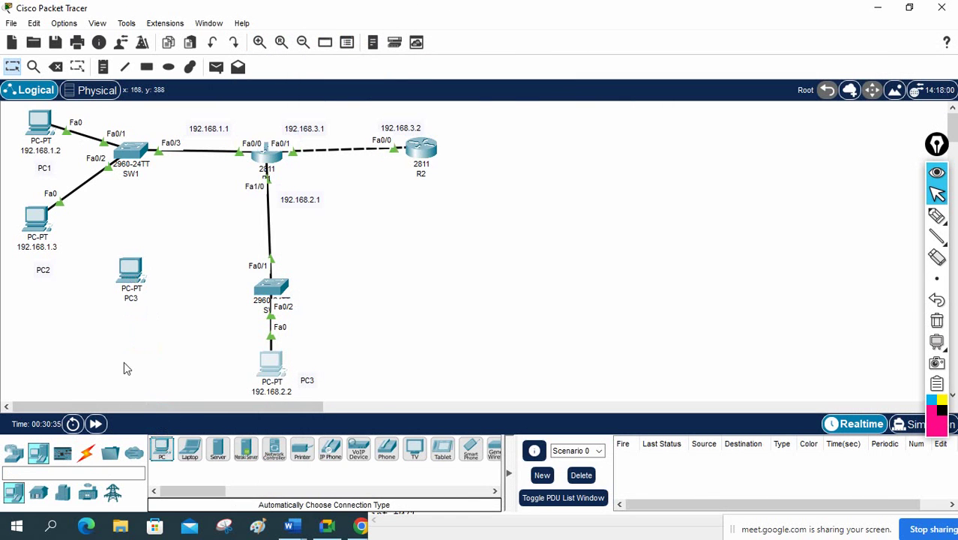
click(87, 456)
click(161, 448)
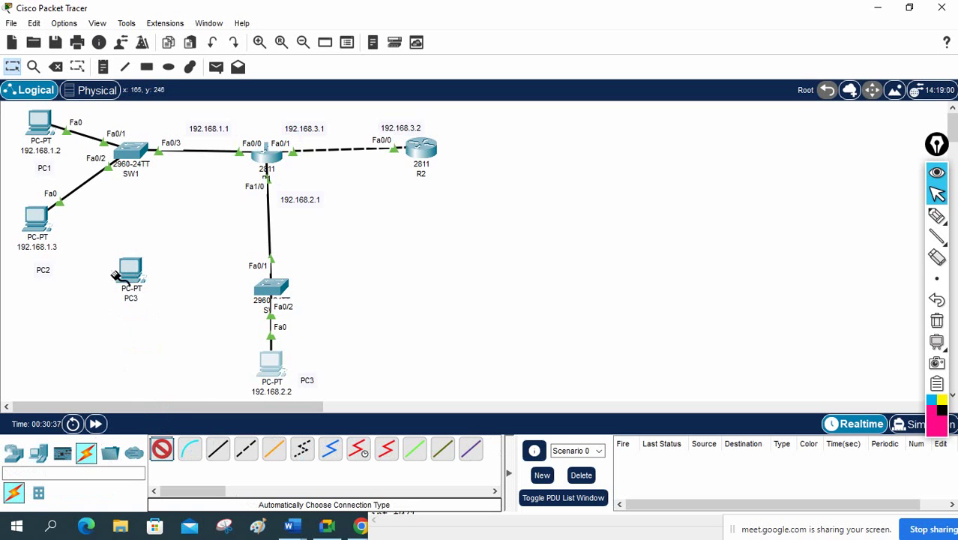
click(130, 266)
click(130, 154)
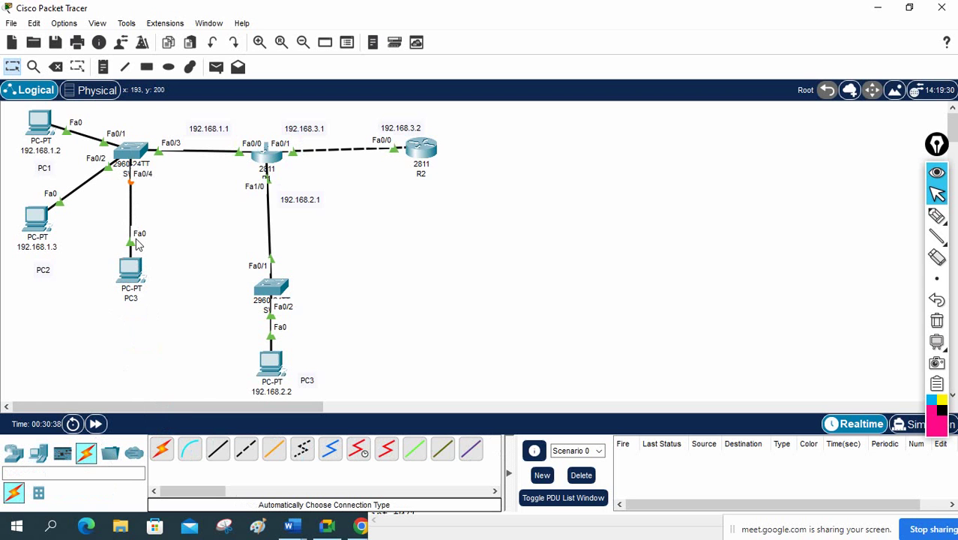
click(139, 299)
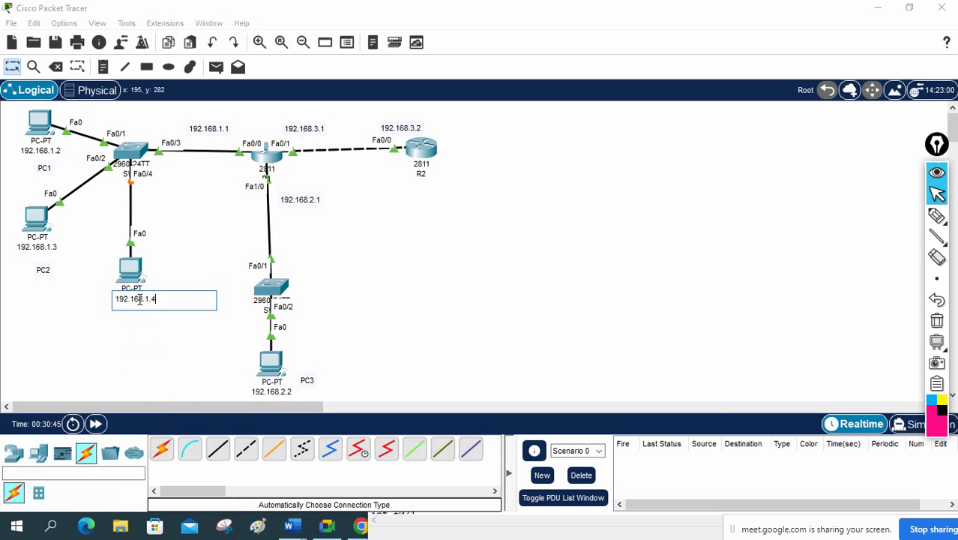
key(ctrl+a)
key(ctrl+c)
Step: Give the new PC IP 192.168.1.4, mask 255.255.255.0 and gateway 192.168.1.1
click(128, 275)
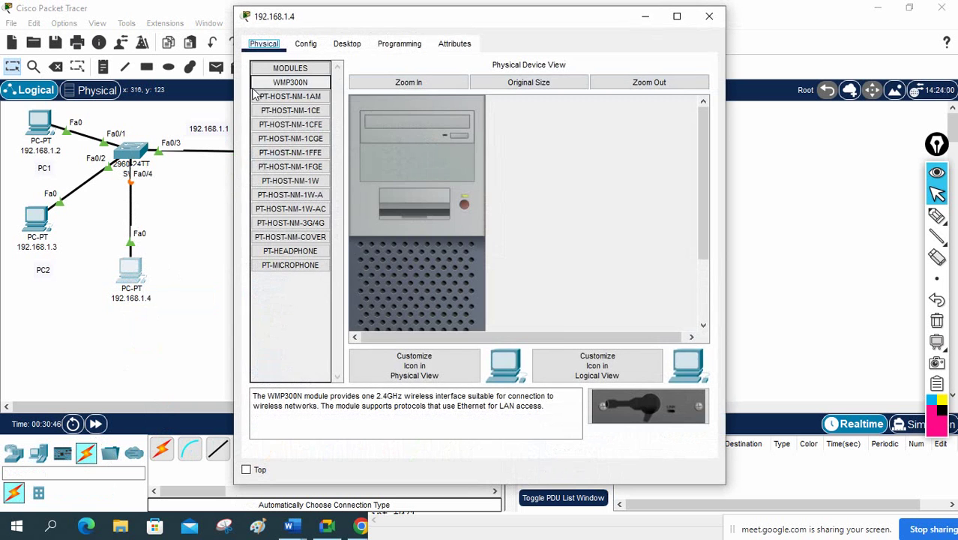
click(346, 44)
click(300, 89)
click(425, 142)
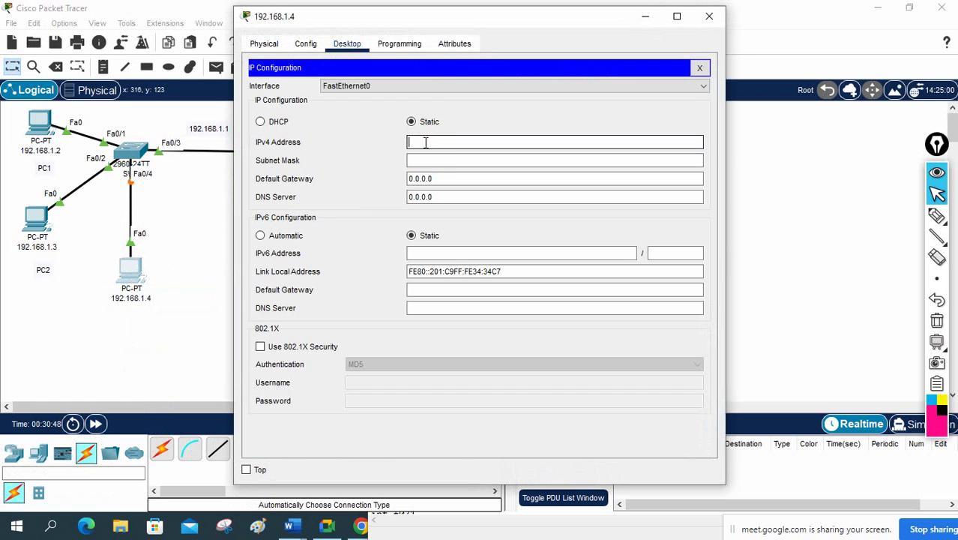
key(ctrl+v)
key(Tab)
key(Tab)
key(ctrl+v)
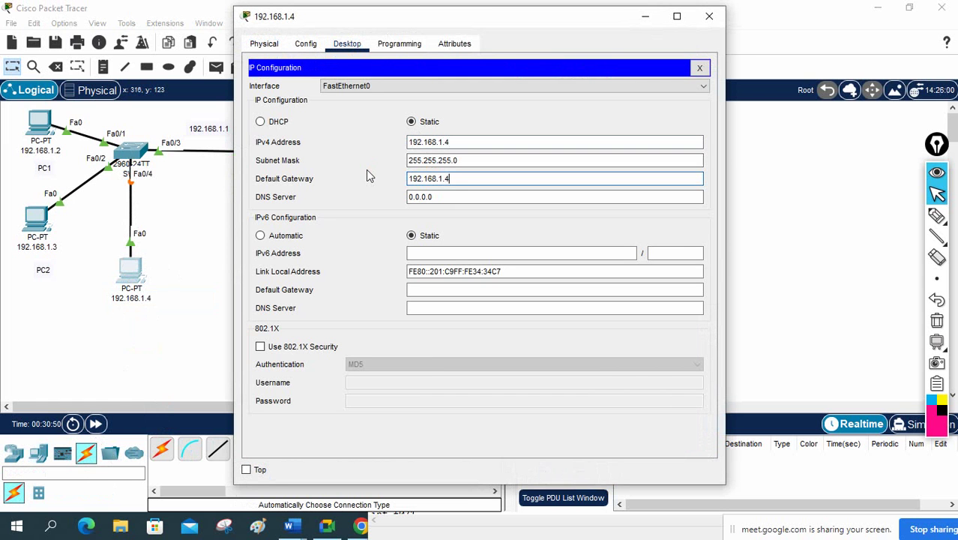
key(BackSpace)
text(1)
click(700, 68)
Step: Ping 192.168.3.2 from PC 192.168.1.4's Command Prompt and confirm it fails
click(564, 105)
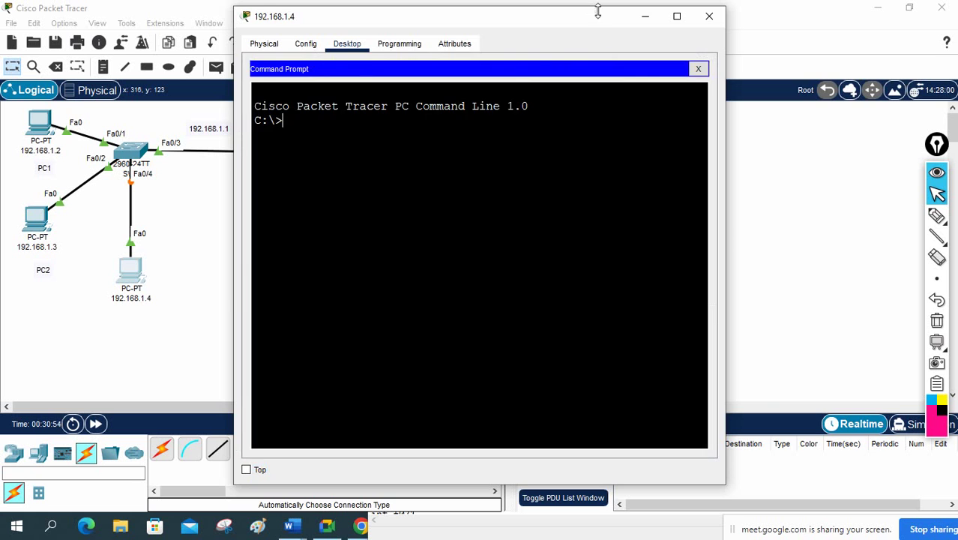
drag(590, 16, 751, 107)
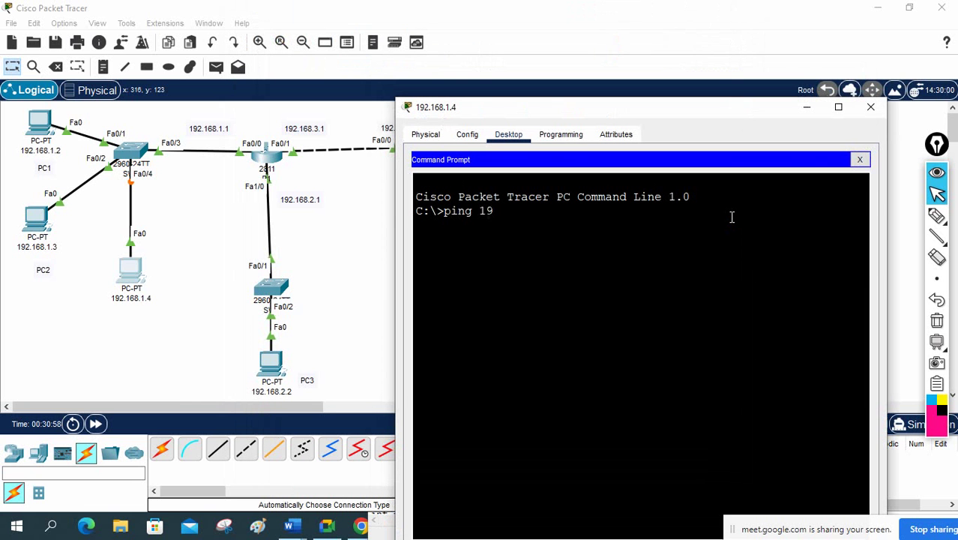
text(ping 192.168.3.2)
key(Return)
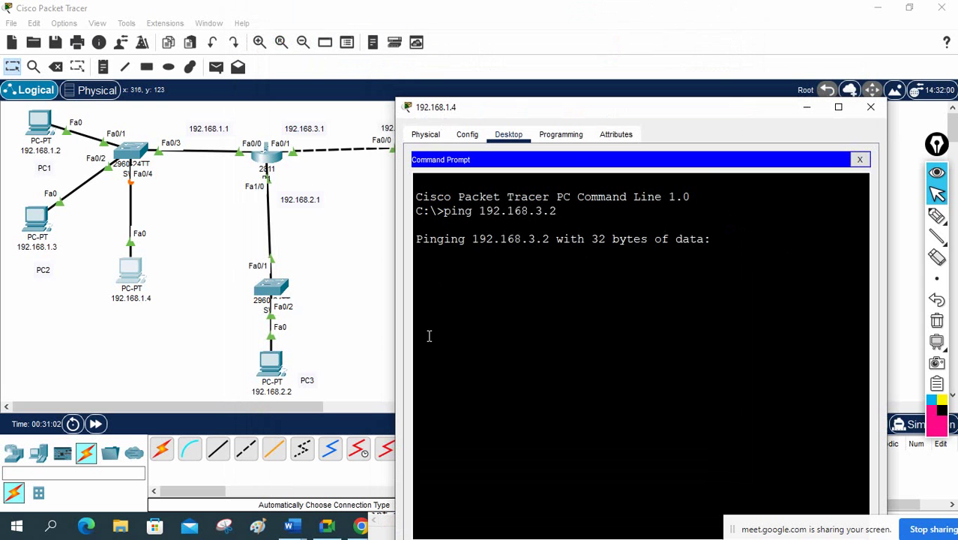
click(96, 425)
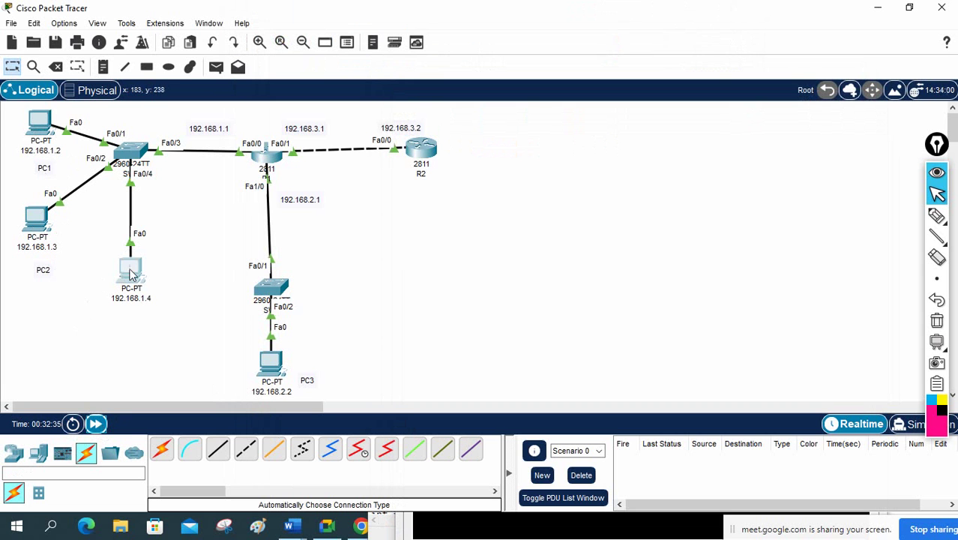
click(131, 272)
key(Up)
key(Return)
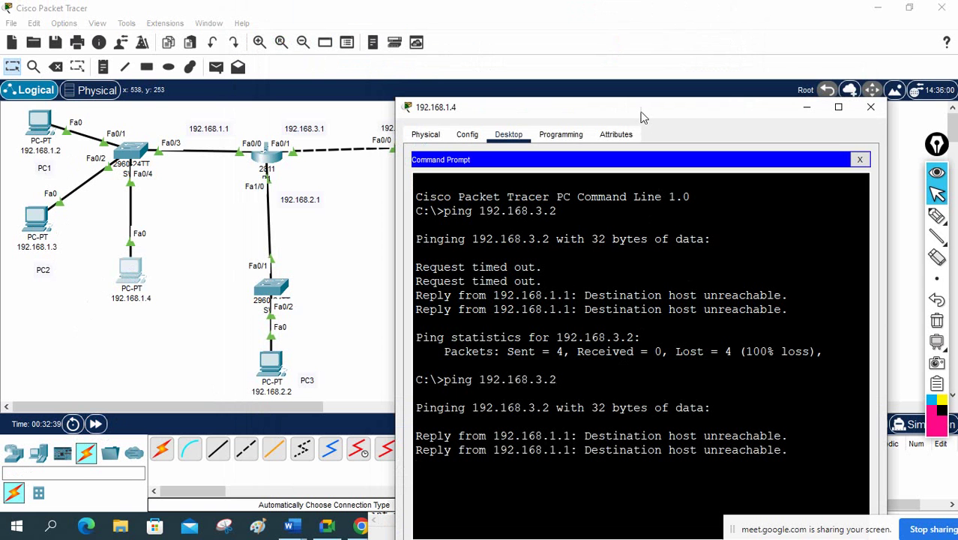
drag(641, 117, 644, 43)
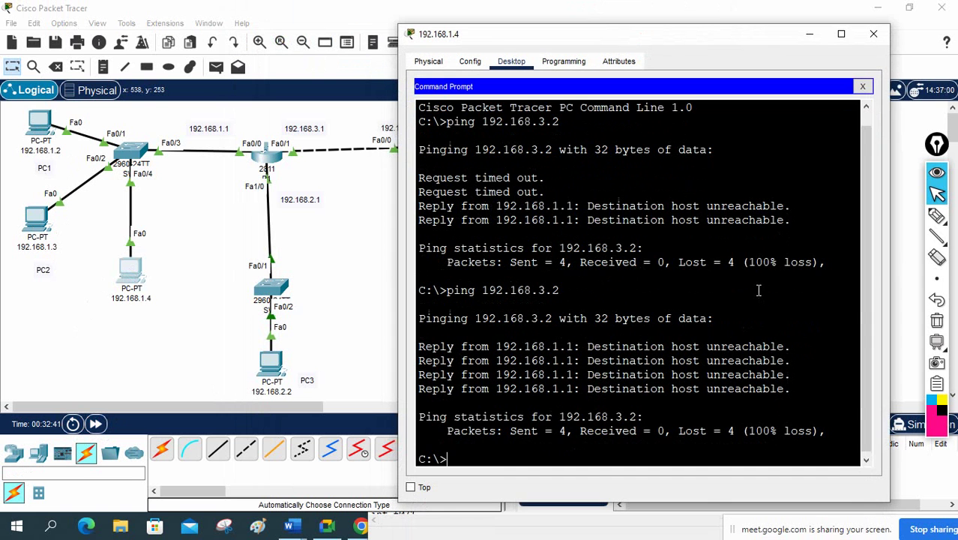
Step: Telnet to 192.168.3.2 from PC 192.168.1.4 and confirm it fails
key(Up)
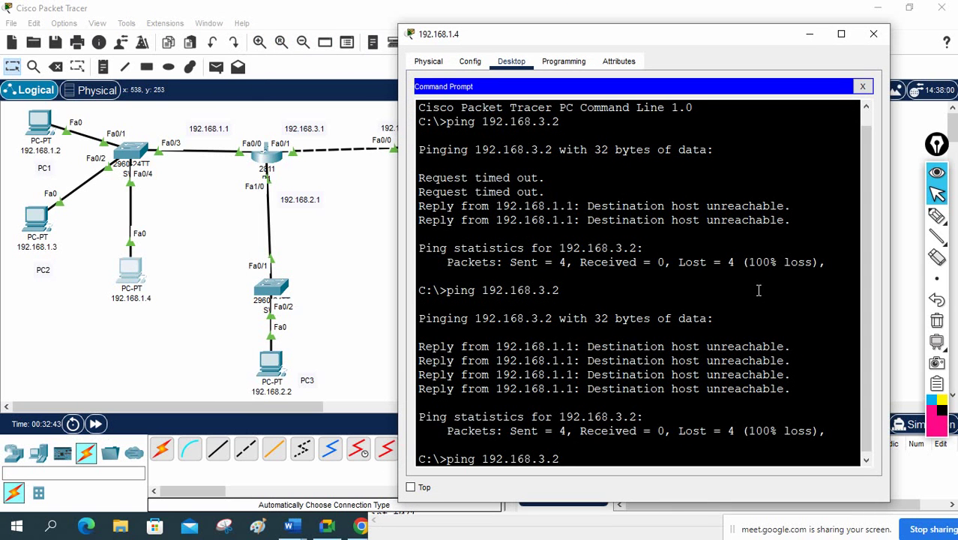
key(BackSpace)
key(BackSpace)
key(BackSpace)
key(BackSpace)
key(BackSpace)
key(BackSpace)
key(BackSpace)
key(BackSpace)
key(BackSpace)
key(BackSpace)
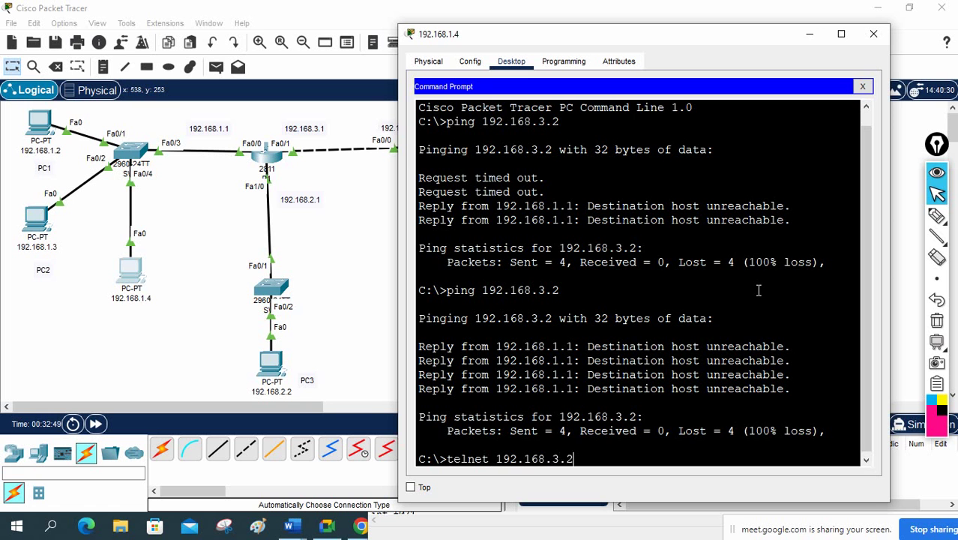
key(Return)
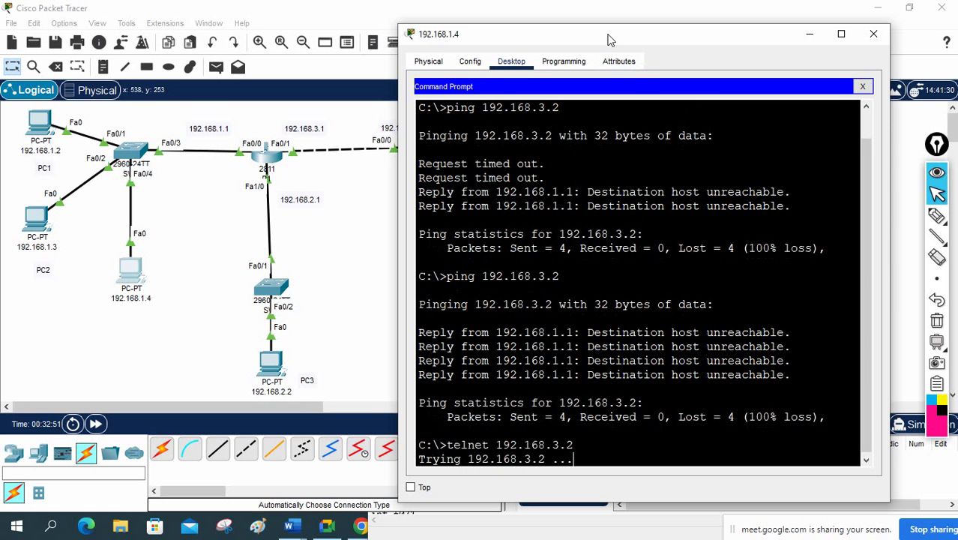
drag(611, 35, 628, 32)
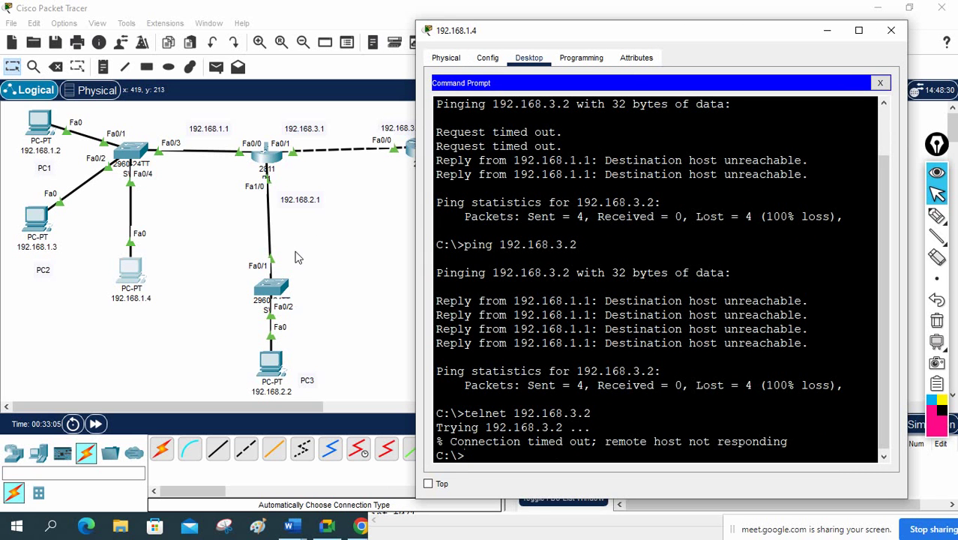
Step: Ink-annotate 'Telnet' and circle PC 192.168.1.4, clear the ink, then open R1's CLI
click(937, 216)
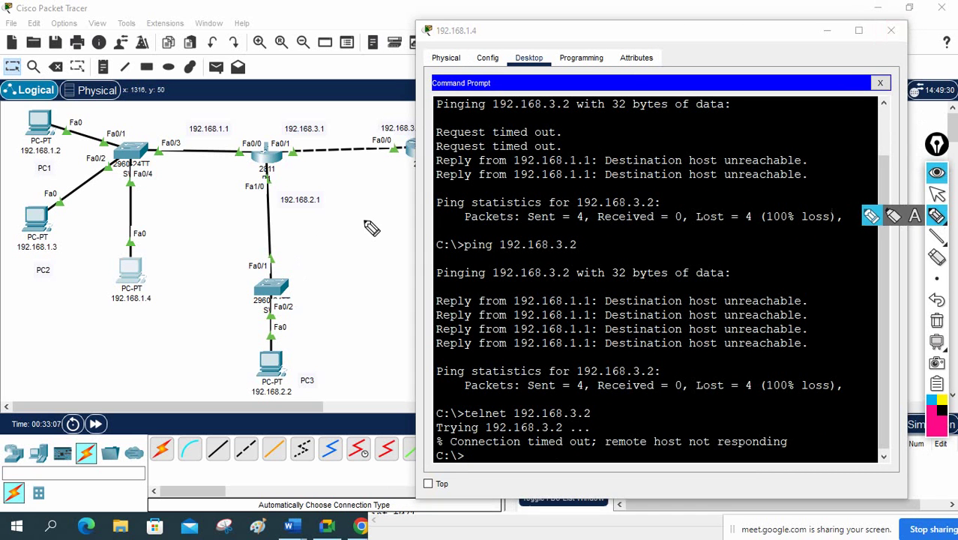
mouse_move(156, 297)
mouse_down()
mouse_move(171, 274)
mouse_move(168, 301)
mouse_up()
mouse_move(159, 291)
mouse_down()
mouse_move(189, 285)
mouse_move(219, 255)
mouse_up()
drag(137, 242, 100, 275)
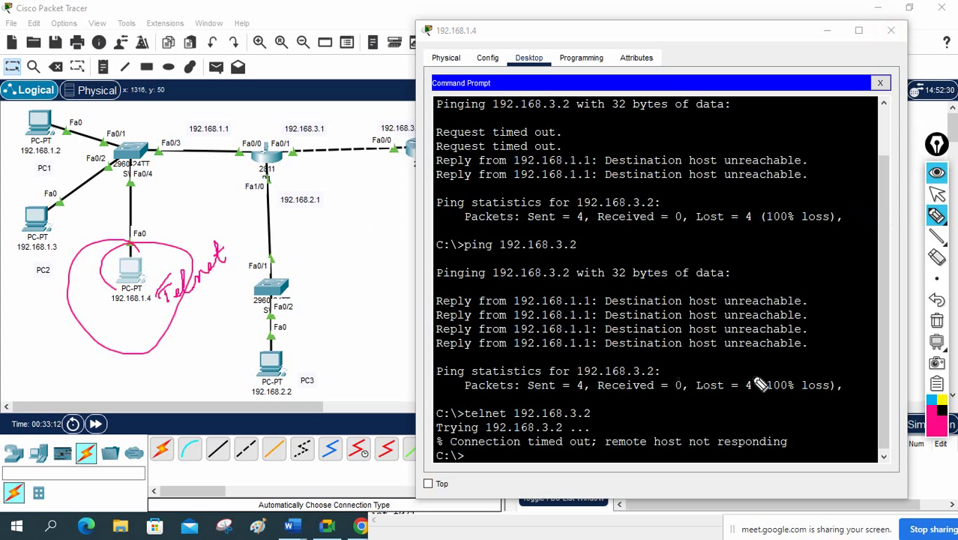
click(936, 321)
click(937, 194)
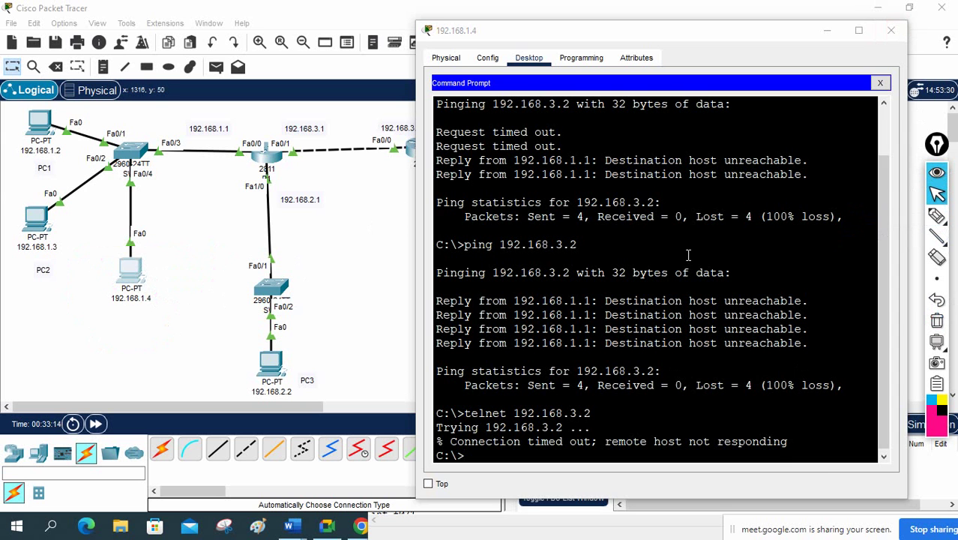
click(259, 160)
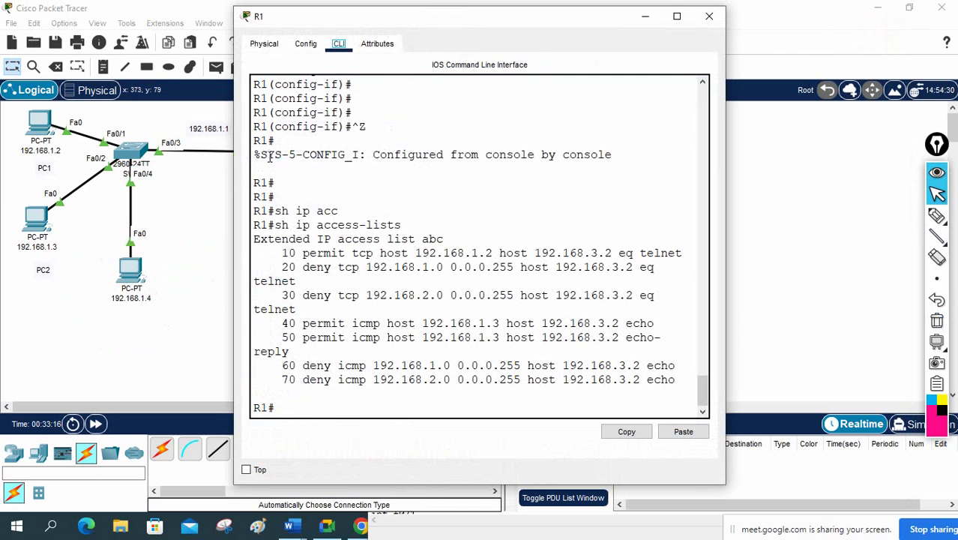
Step: Widen R1's console so ACL lines stop wrapping and mark entry 10 in ink
drag(725, 172, 871, 173)
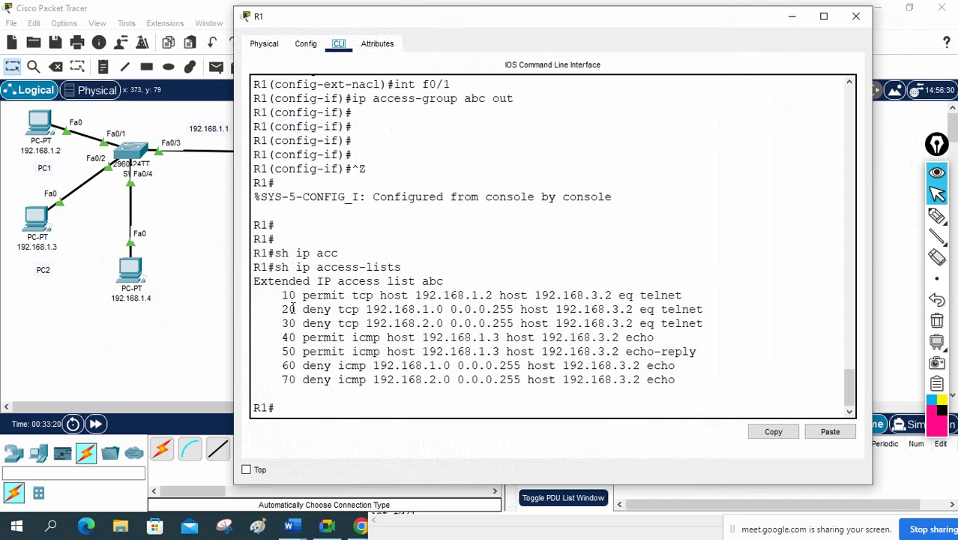
drag(281, 295, 388, 321)
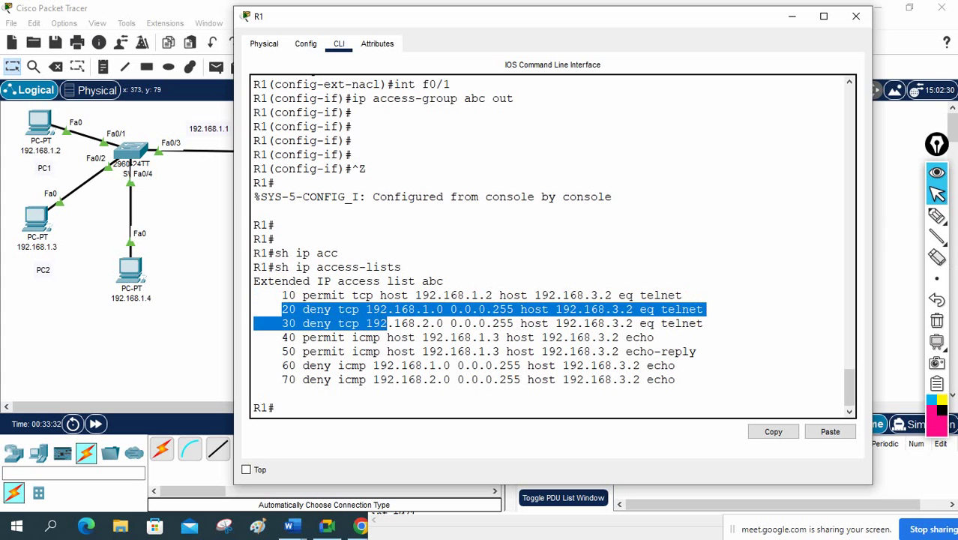
click(937, 216)
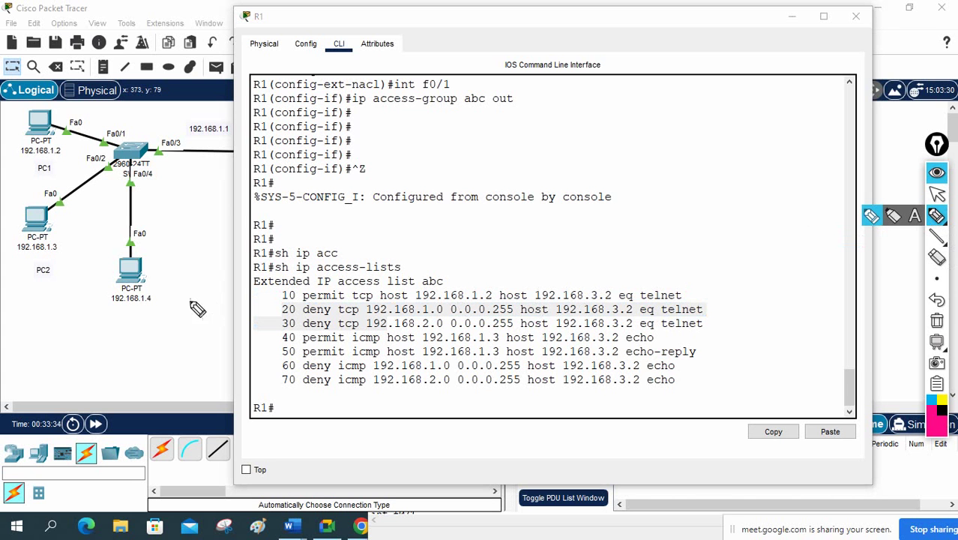
drag(161, 284, 163, 292)
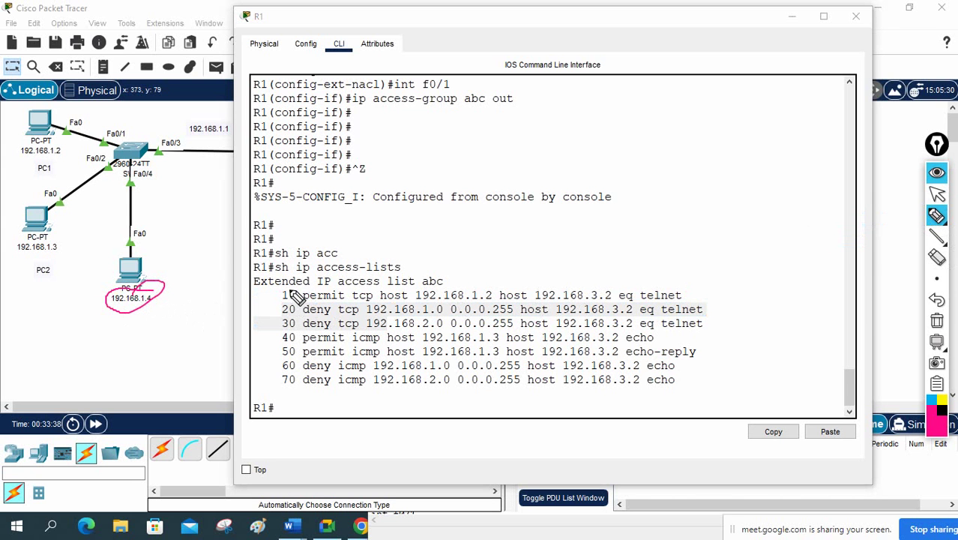
mouse_move(287, 299)
mouse_down()
mouse_move(272, 298)
mouse_move(292, 294)
mouse_up()
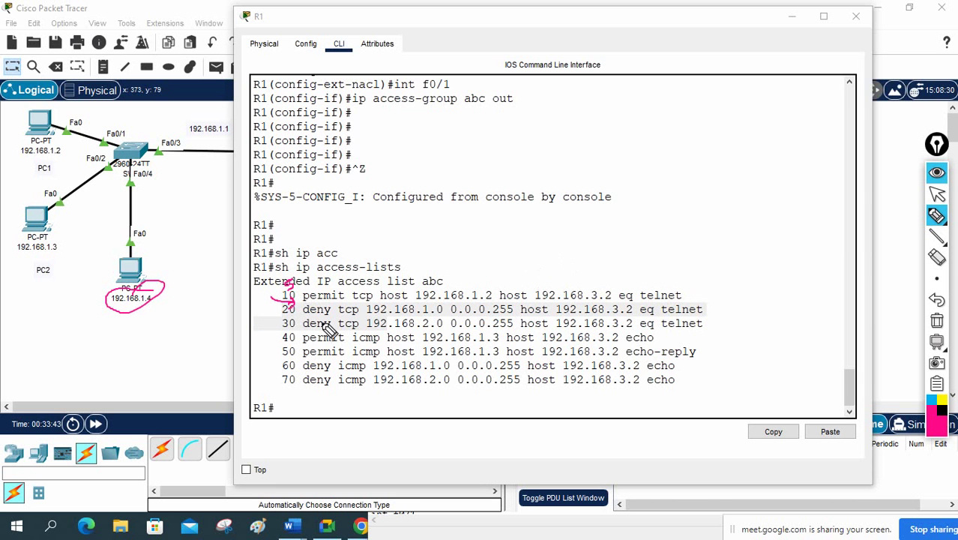
Step: Annotate entry 10's permit tcp and telnet, linking it to PC 192.168.1.4, then clear the ink
click(937, 321)
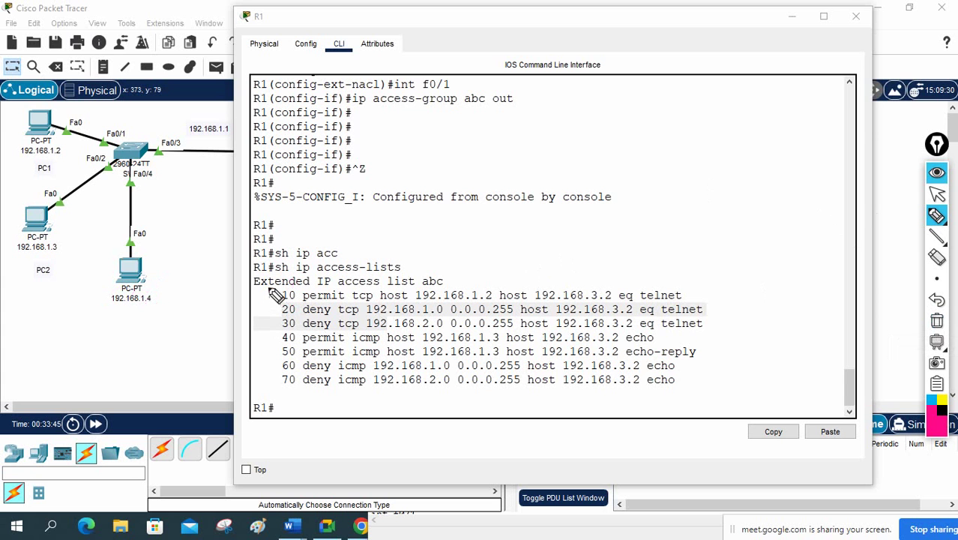
mouse_move(268, 288)
mouse_down()
mouse_move(282, 298)
mouse_move(274, 314)
mouse_up()
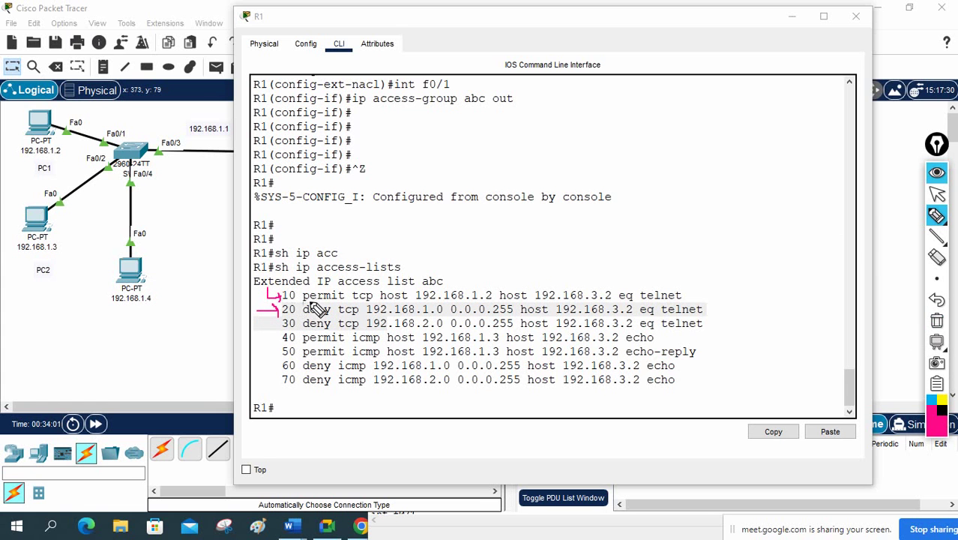
drag(304, 298, 375, 298)
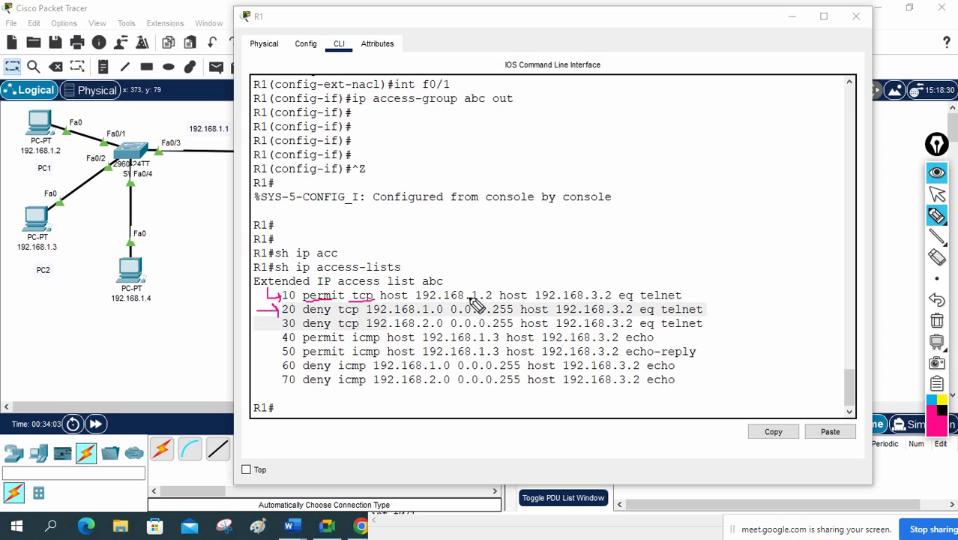
mouse_move(129, 305)
mouse_down()
mouse_move(153, 330)
mouse_move(424, 312)
mouse_move(442, 297)
mouse_up()
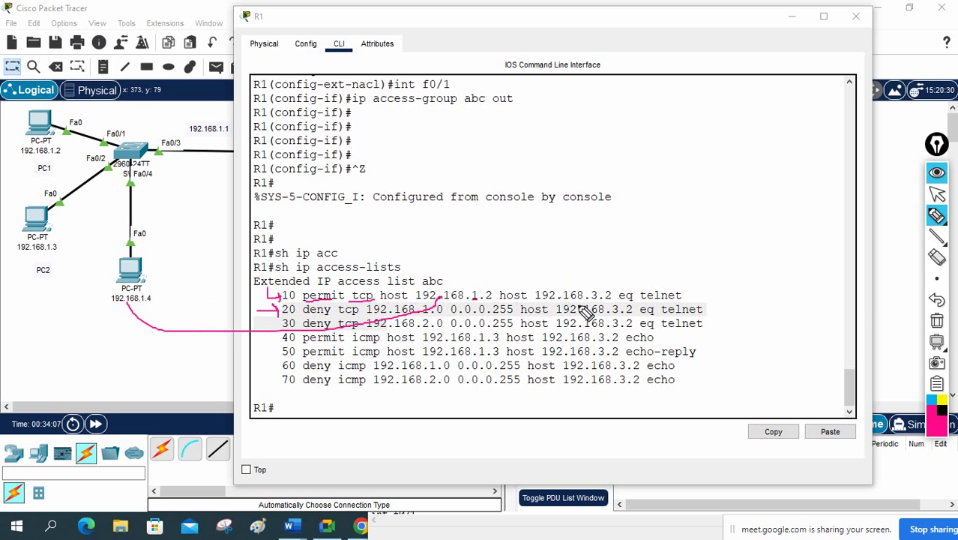
drag(647, 298, 654, 297)
click(936, 321)
click(937, 195)
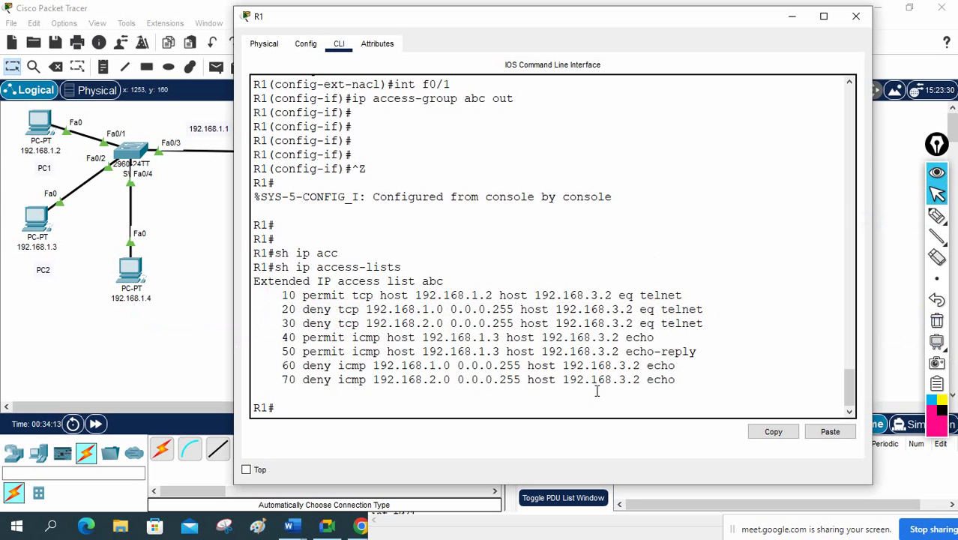
Step: Enter global configuration on R1 and open extended access list abc for editing
text(config t)
key(Return)
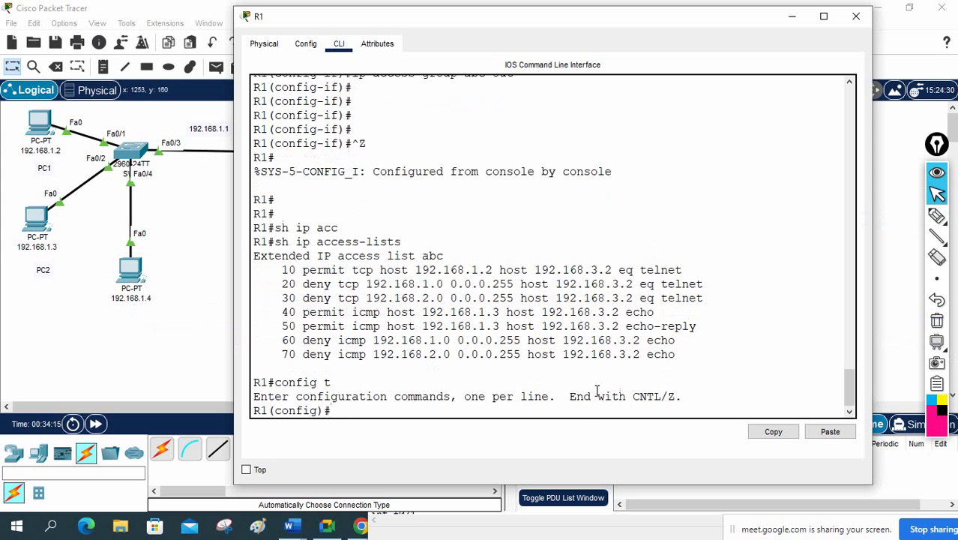
text(ip acc)
key(Tab)
text(e)
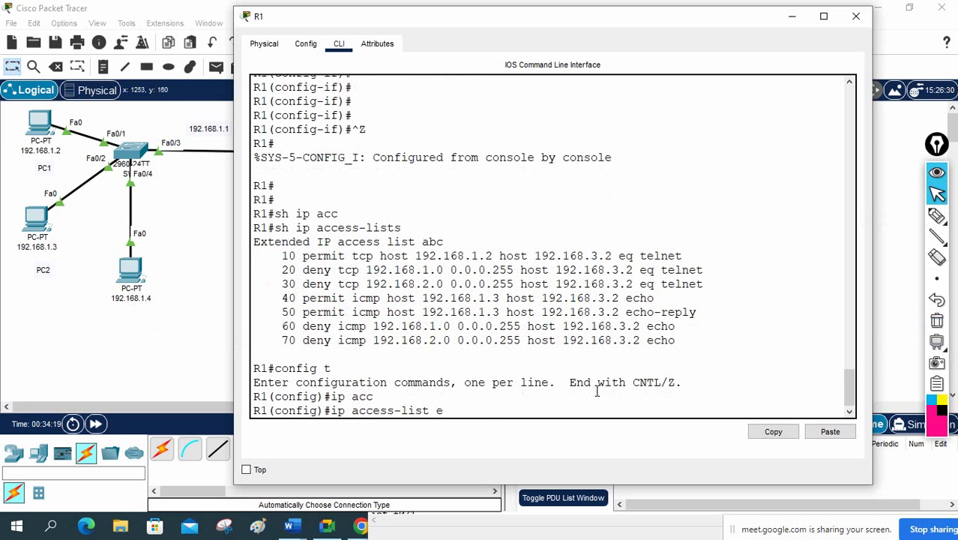
text(x)
key(Tab)
text(abc)
key(Return)
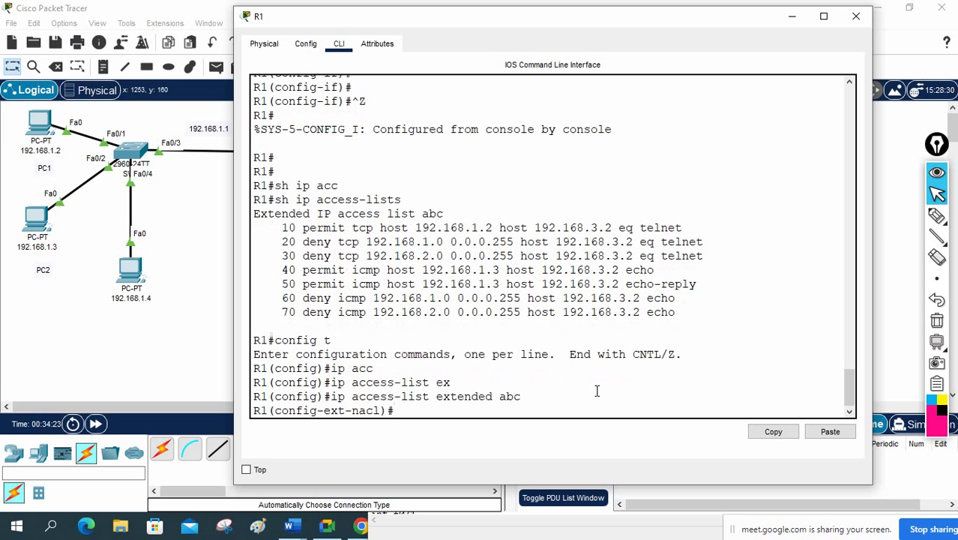
Step: List the ACL subcommands with ? and review the sequence-number help and entry 10
text(?)
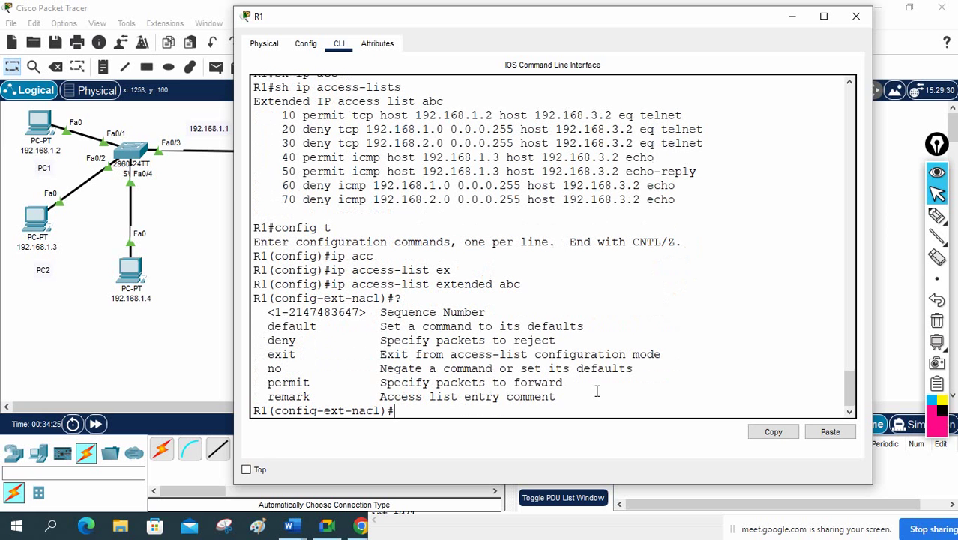
drag(274, 312, 361, 321)
click(360, 298)
drag(282, 118, 380, 118)
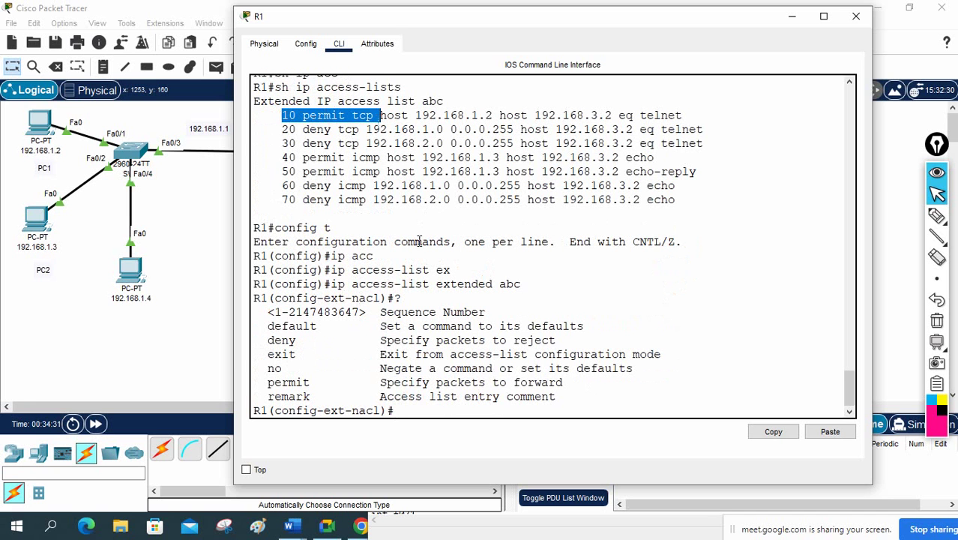
click(442, 408)
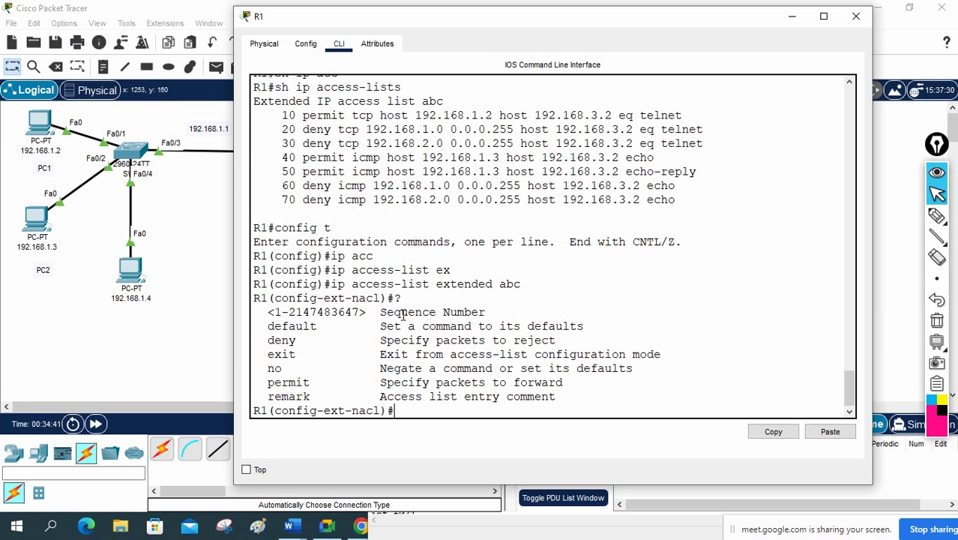
Step: Add entry '15 permit tcp host 192.168.1.4 host 192.168.3.2 eq telnet', then type do sh ip acc
text(15 per)
key(Tab)
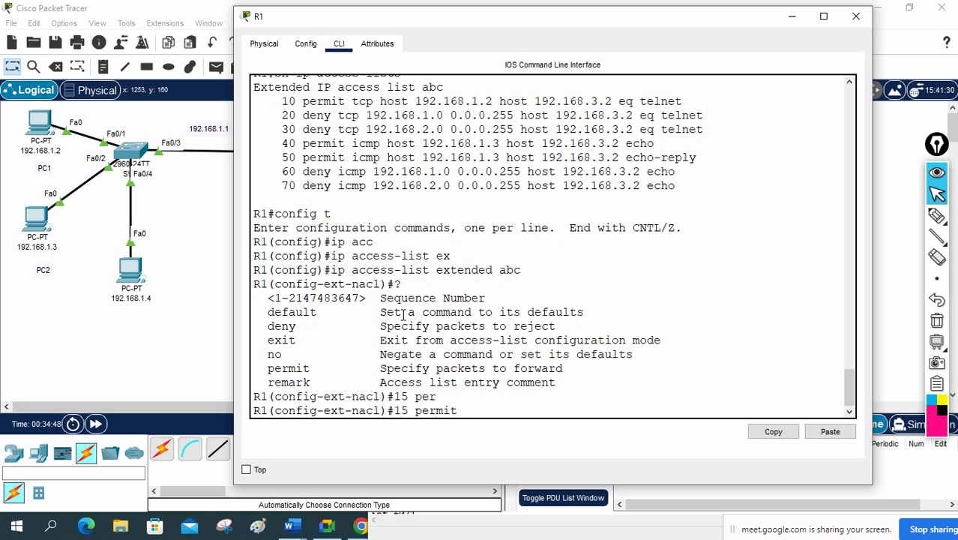
text(tcp ho)
key(Tab)
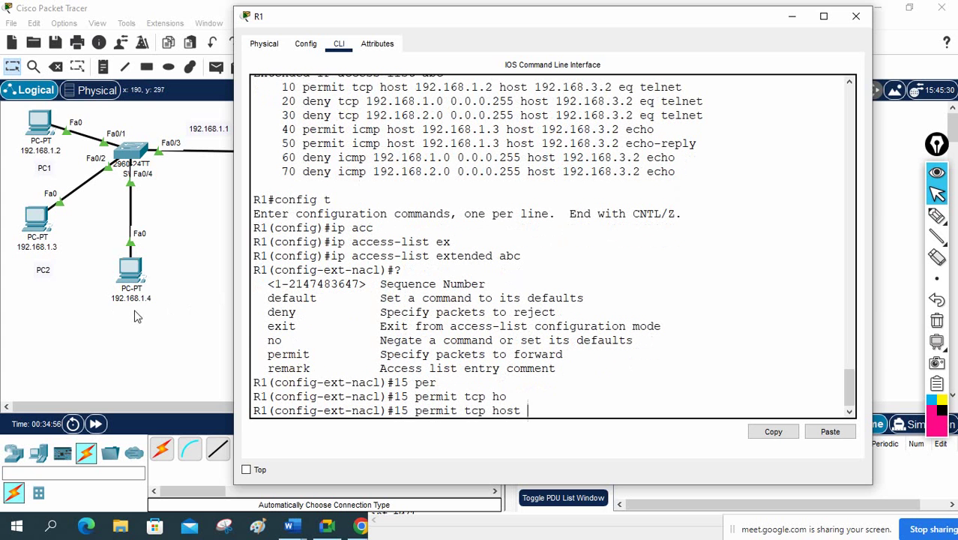
text(192.168.1.)
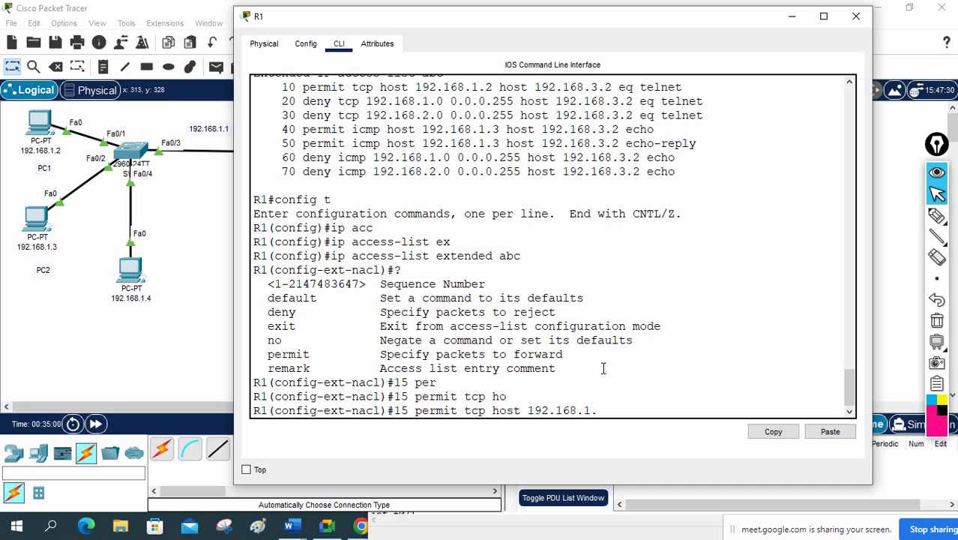
text(4 hos)
key(Tab)
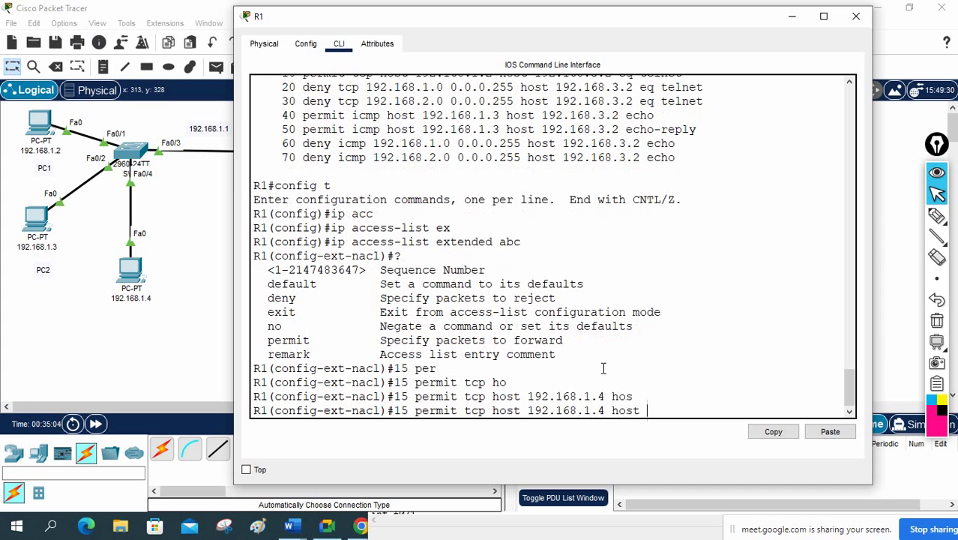
text(192.168.3.2)
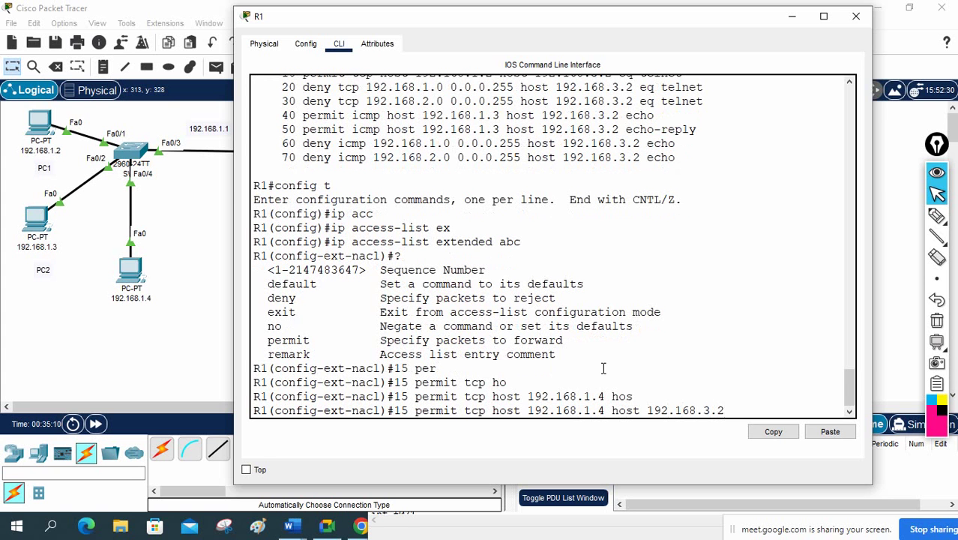
text( e)
key(Tab)
text(q)
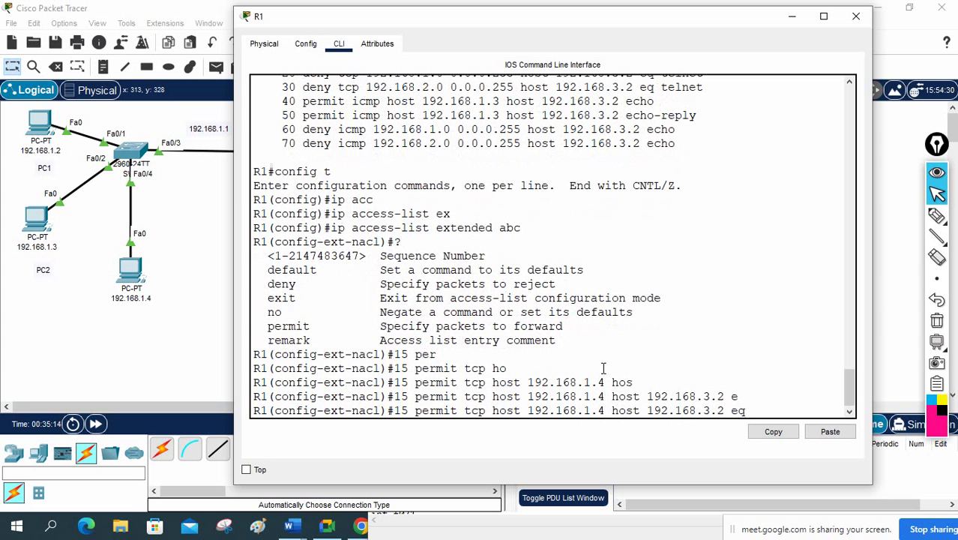
text( te)
key(Tab)
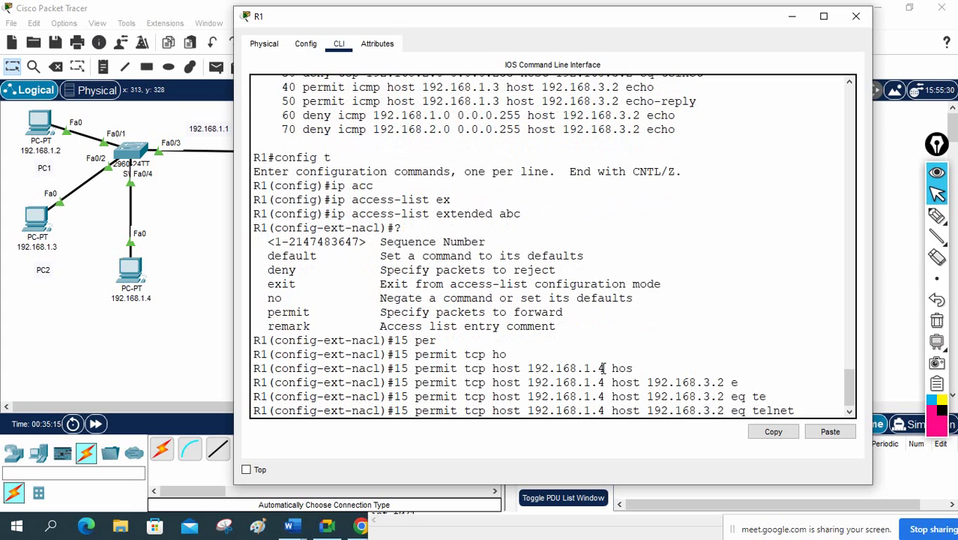
key(Return)
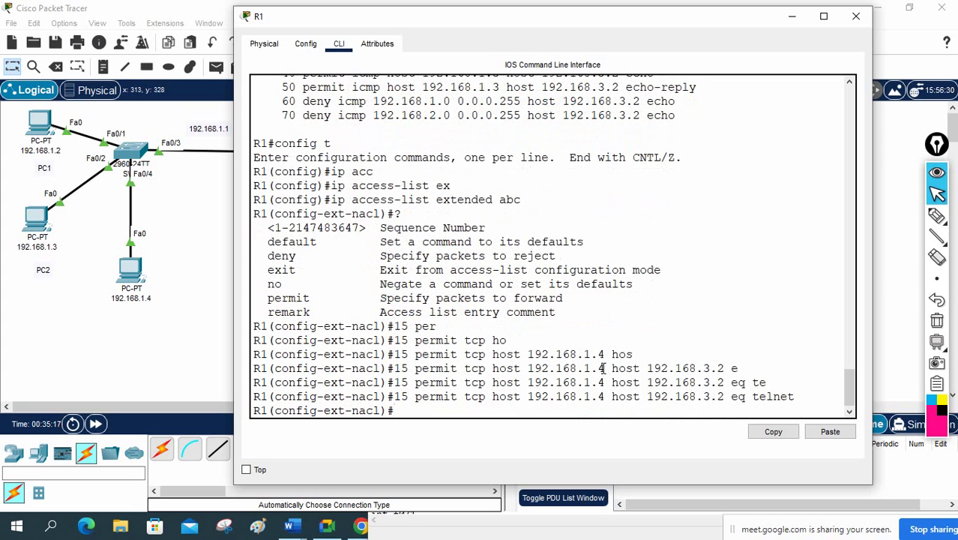
text(do sh ip acc)
Step: List the access lists, highlighting new entry 15 and deny entry 20, then switch to PC 192.168.1.4
key(Return)
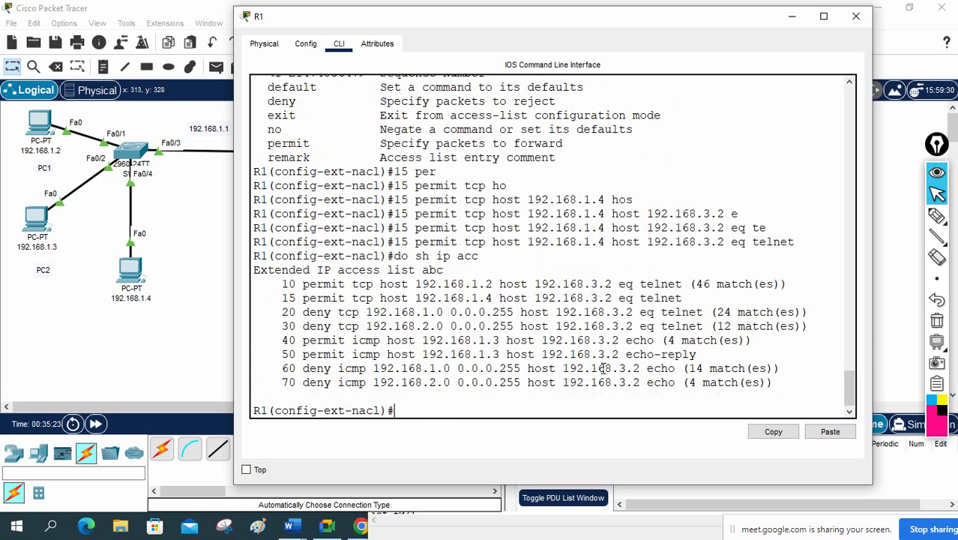
drag(280, 298, 692, 300)
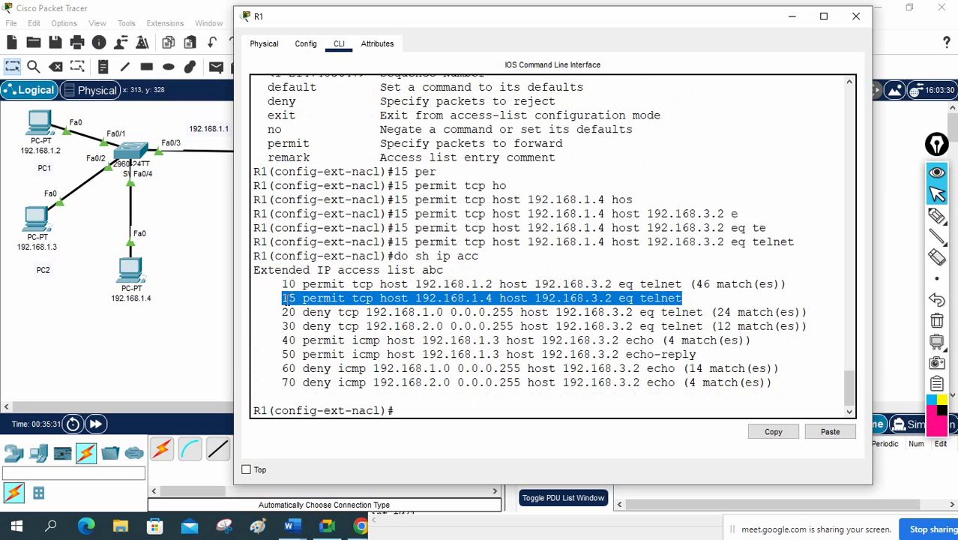
click(285, 396)
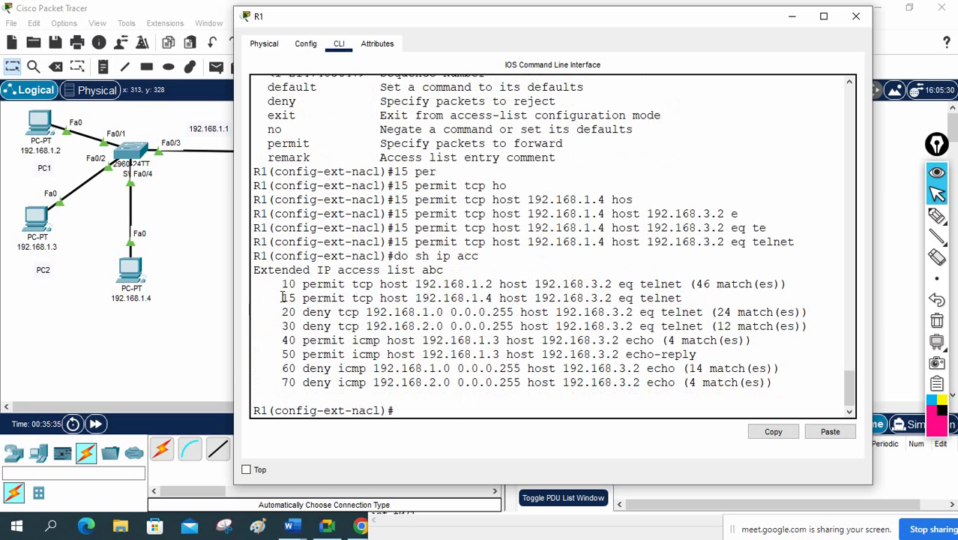
drag(284, 297, 343, 298)
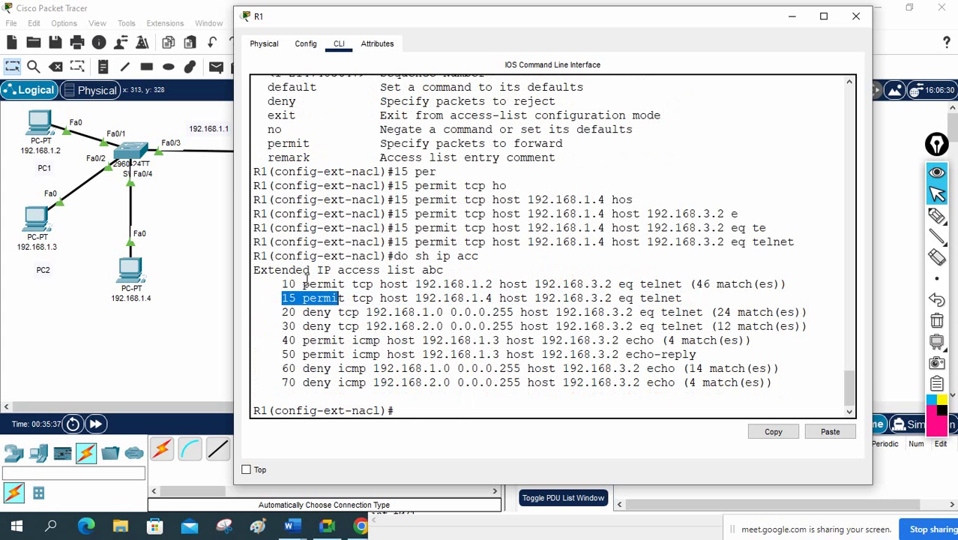
drag(282, 312, 339, 313)
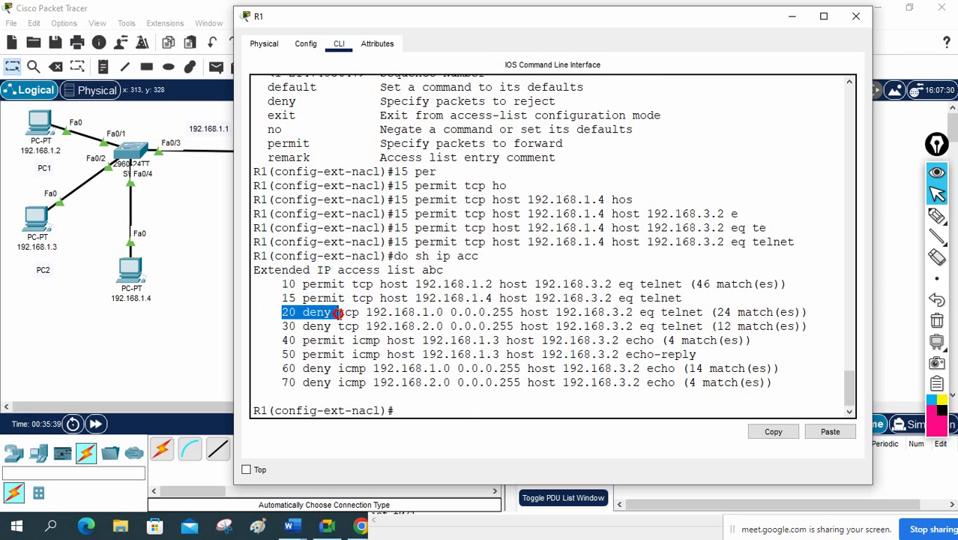
drag(283, 297, 363, 297)
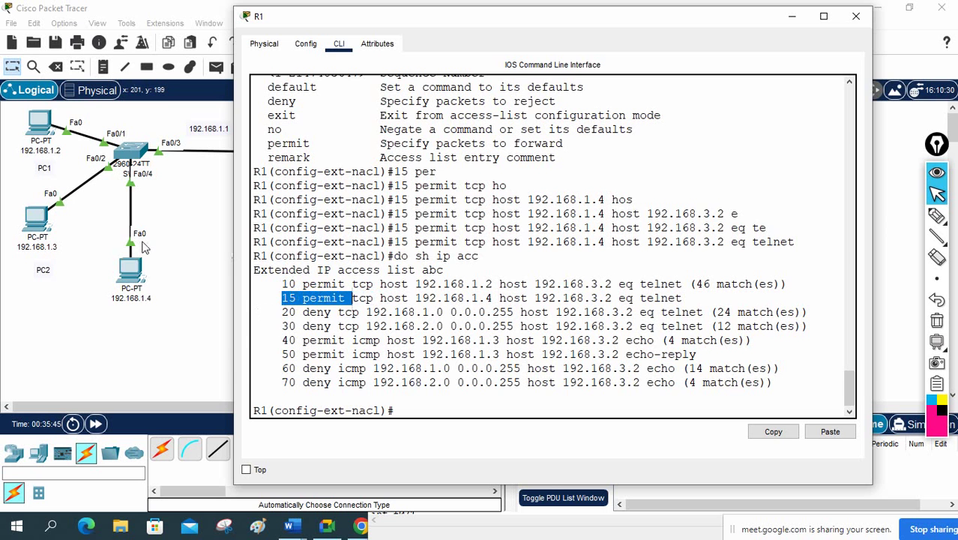
click(125, 267)
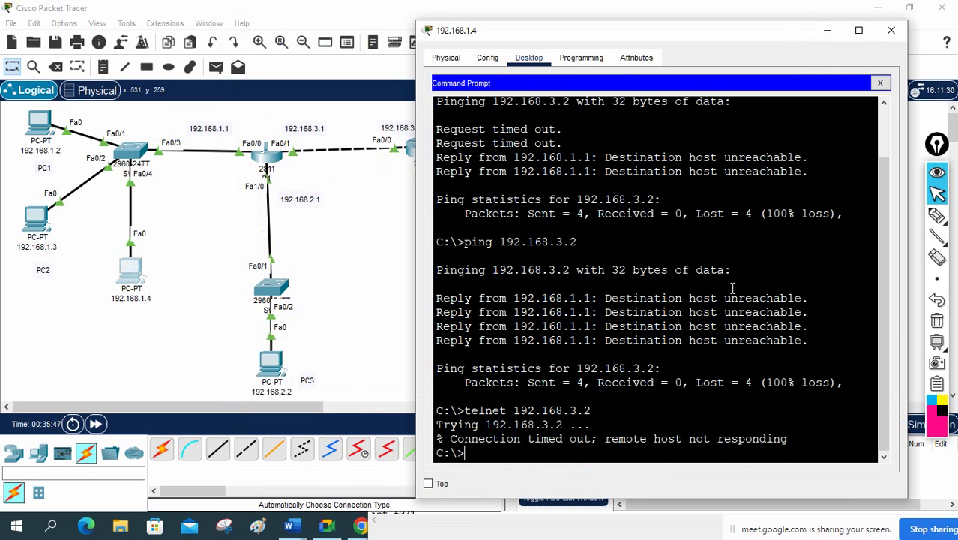
Step: Telnet from PC 192.168.1.4 to R2 at 192.168.3.2, log in as admin, try enable, then exit
key(Up)
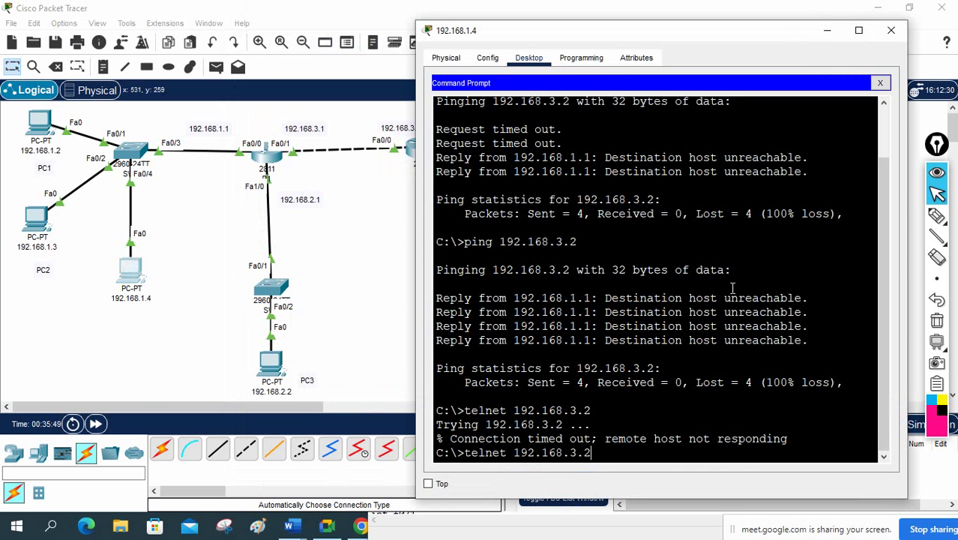
key(Return)
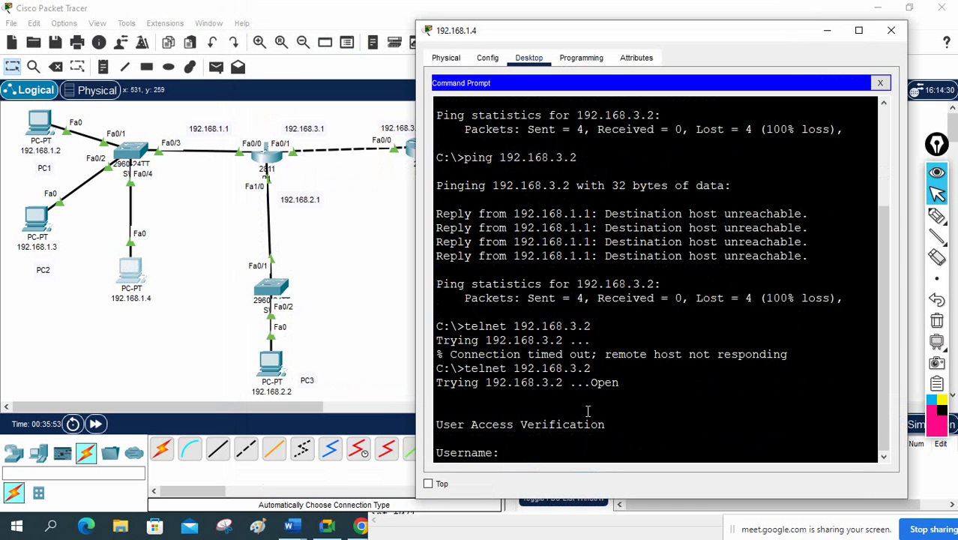
text(admin)
key(Return)
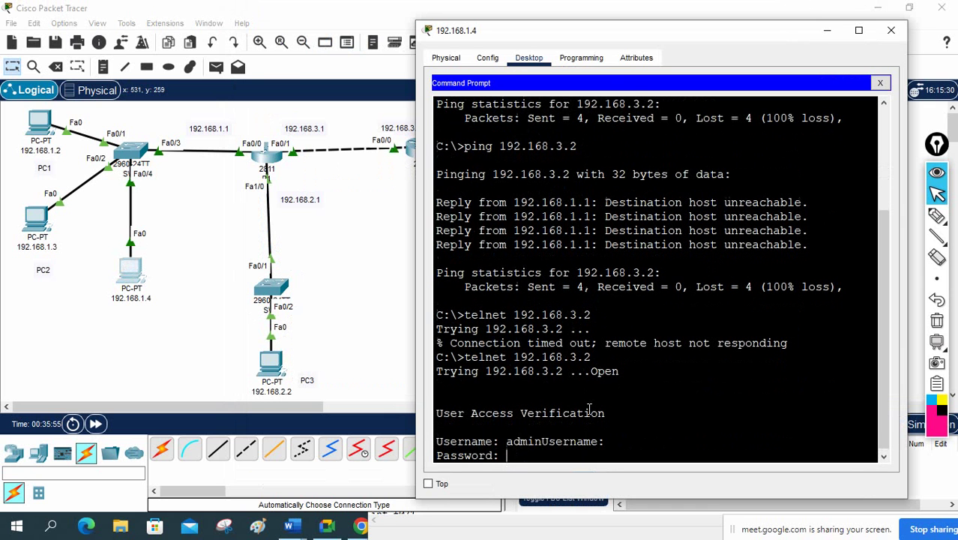
key(Return)
key(Return)
key(Return)
text(e)
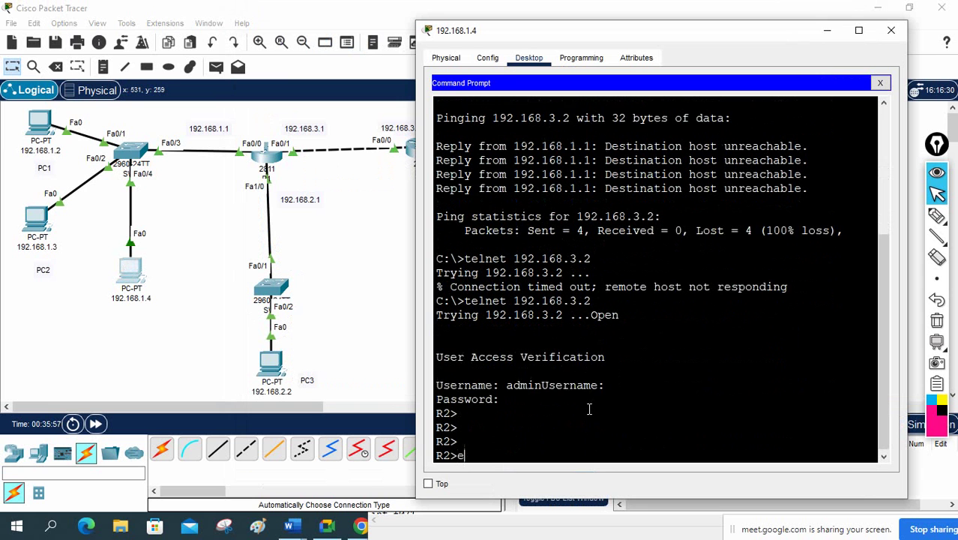
text(n)
key(Return)
key(Return)
key(Return)
key(Return)
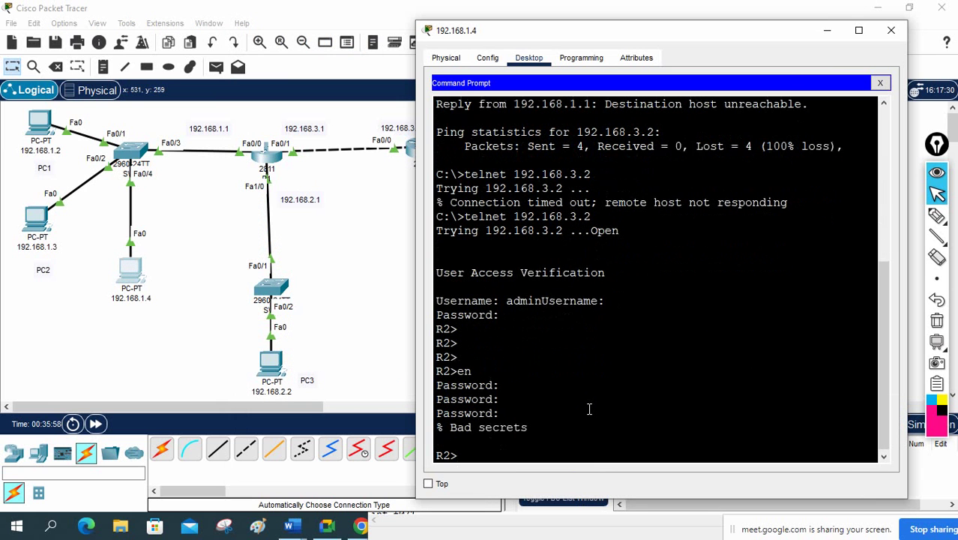
key(Return)
text(en)
key(Return)
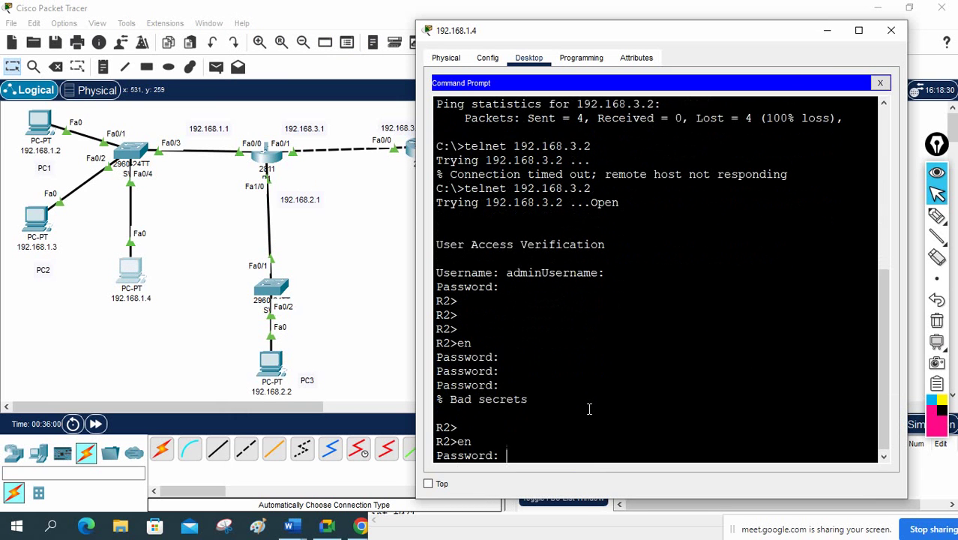
key(Return)
key(Return)
key(Return)
key(Return)
key(Return)
key(Return)
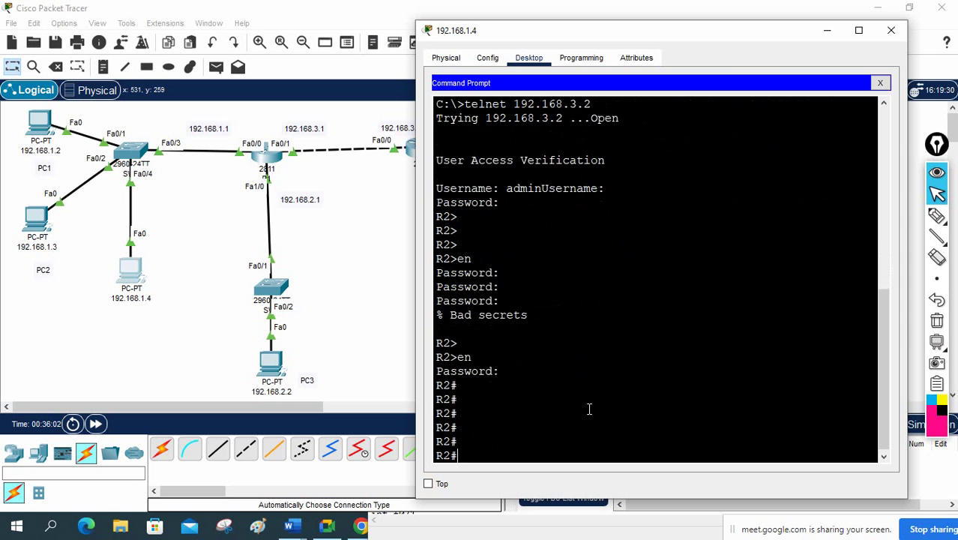
text(exit)
key(Return)
key(Return)
key(Return)
Step: Ping 192.168.3.2, which still fails, and close the PC window
text(p)
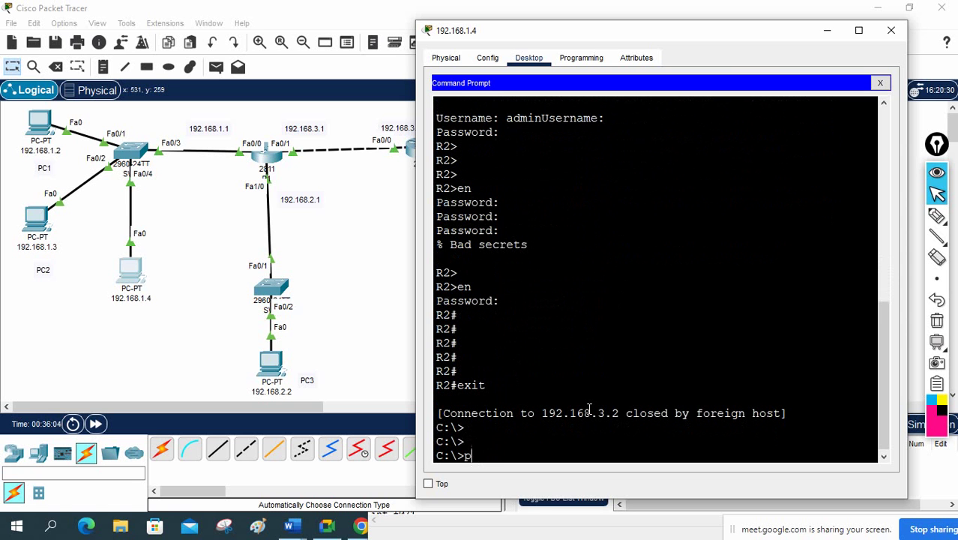
text(ing 192.168.3)
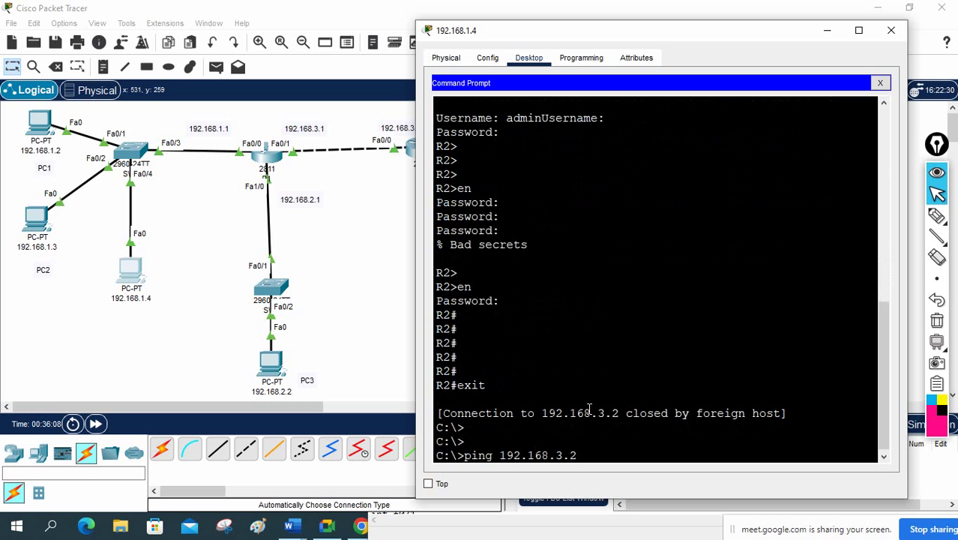
text(.2)
key(Return)
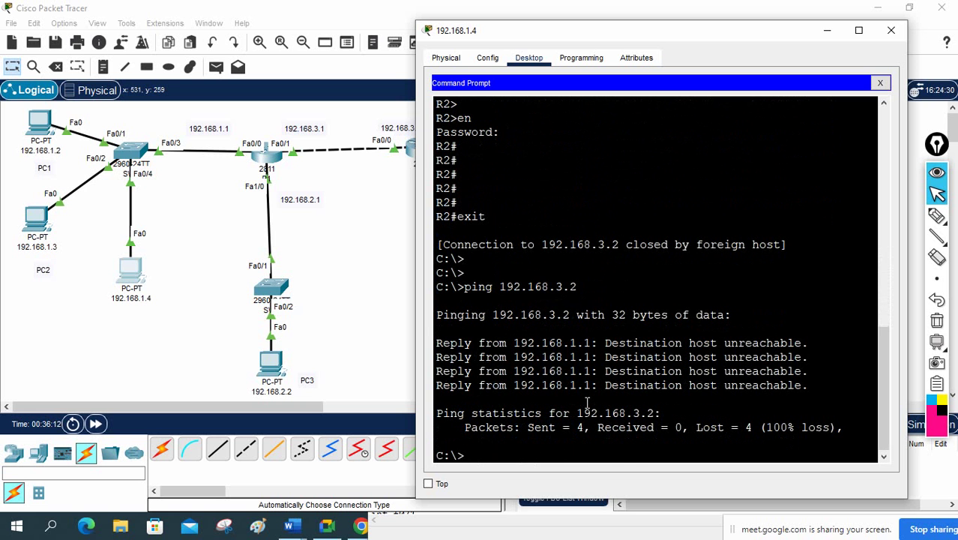
click(826, 30)
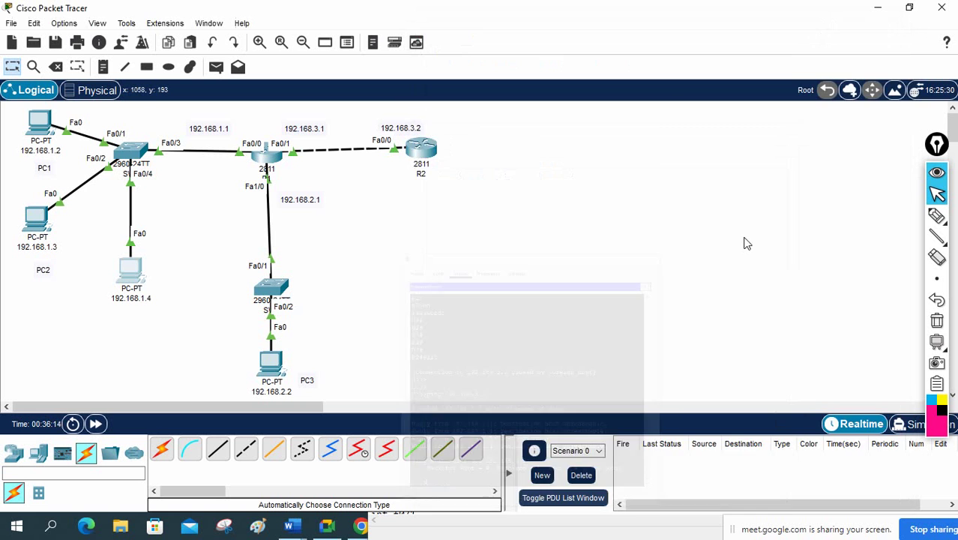
Step: Reopen R1's CLI and review ACL abc entries 30, 50, 60 and 70 in the listing
click(268, 156)
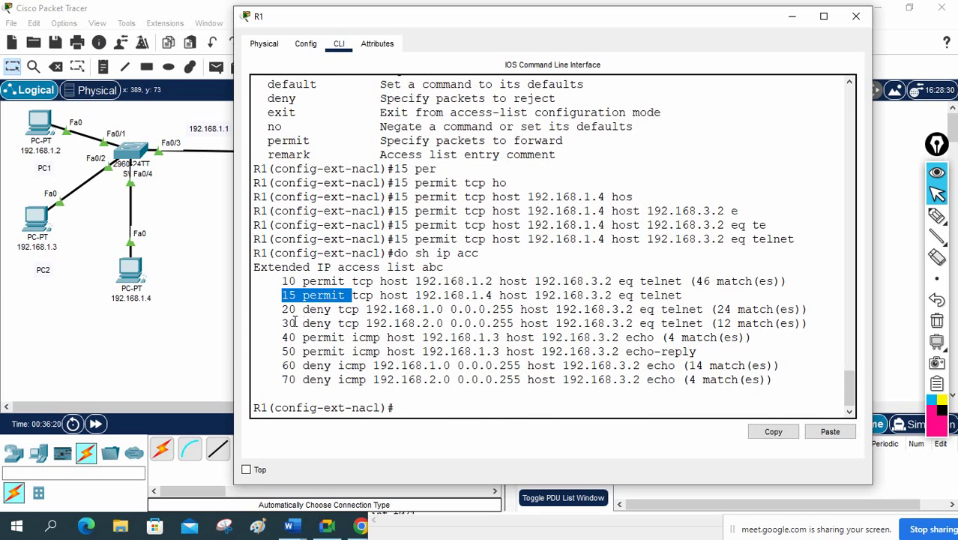
drag(294, 324, 297, 323)
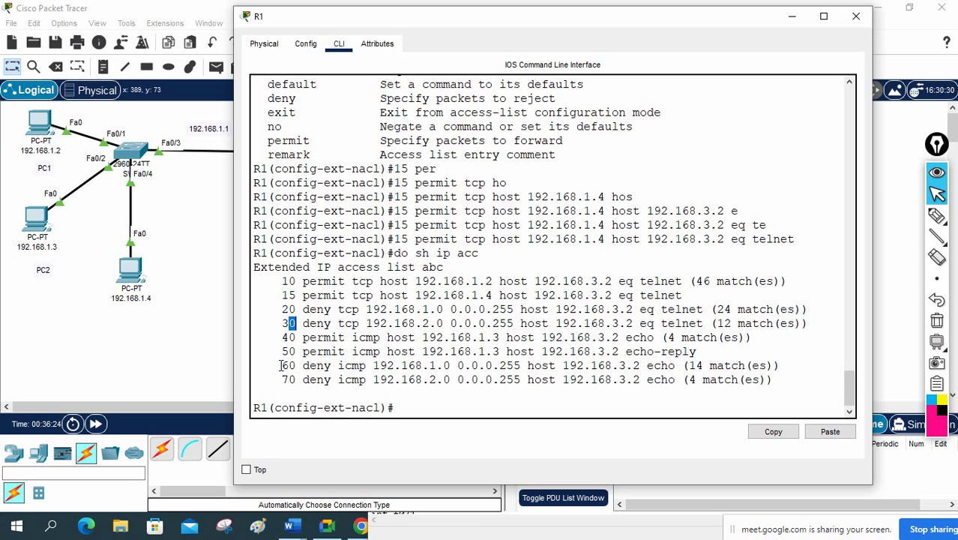
drag(280, 366, 757, 384)
click(261, 350)
drag(274, 353, 308, 358)
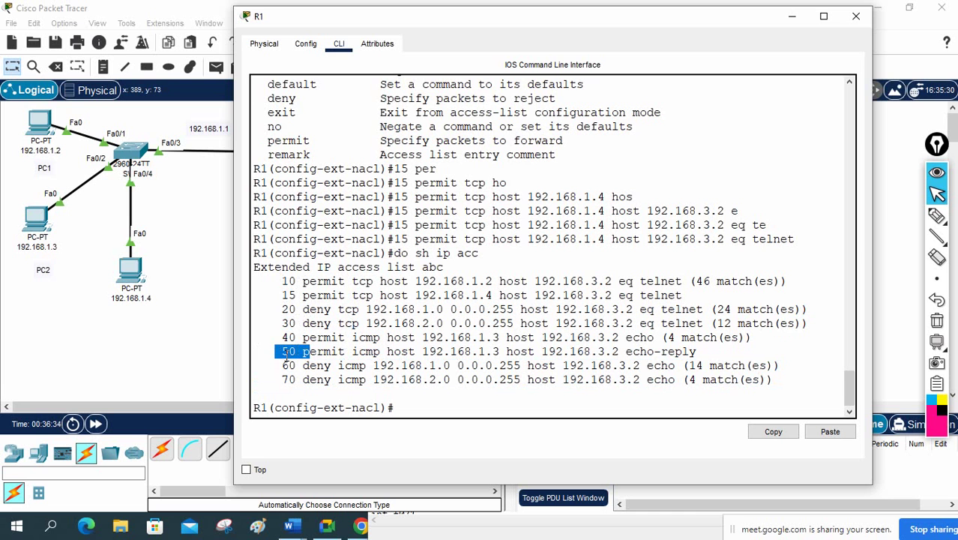
click(284, 358)
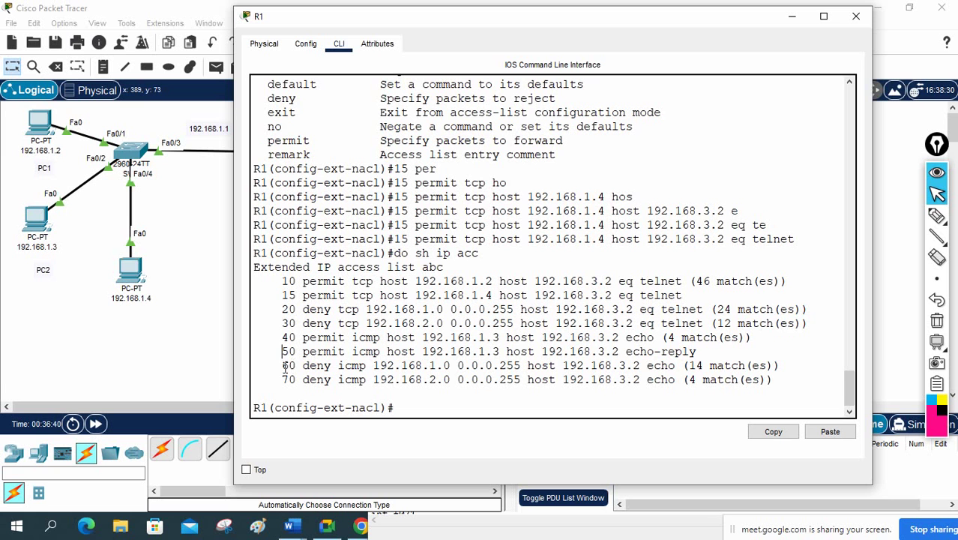
drag(284, 366, 777, 367)
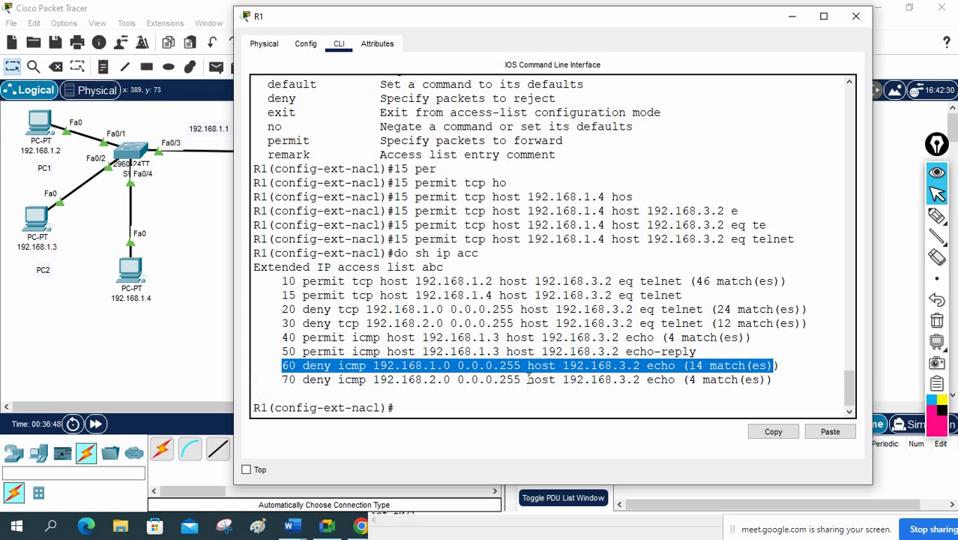
click(527, 381)
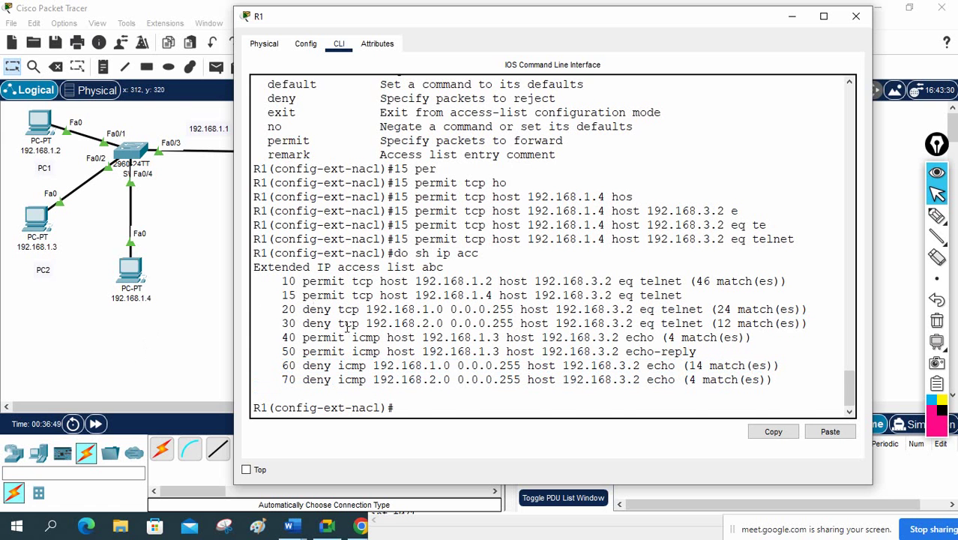
scroll(305, 280, up, 4)
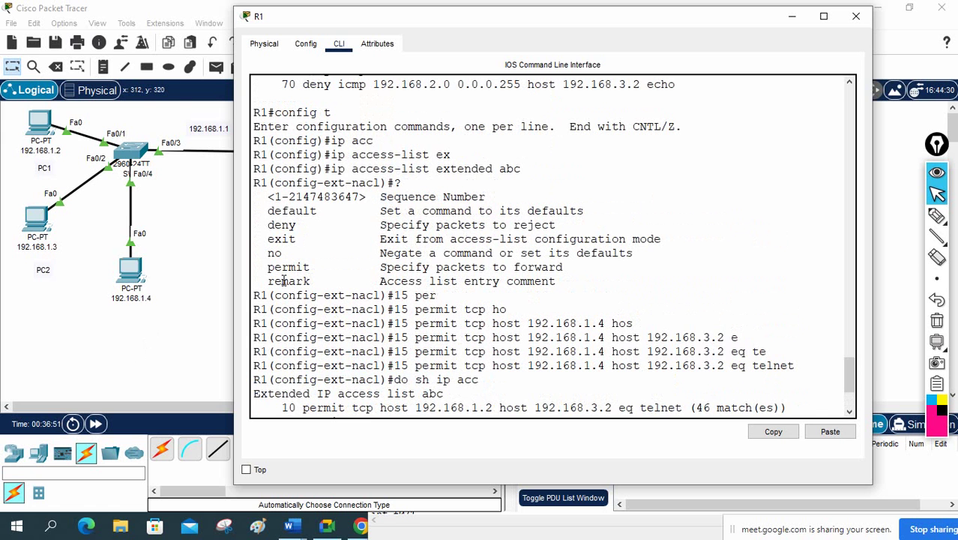
drag(335, 168, 525, 169)
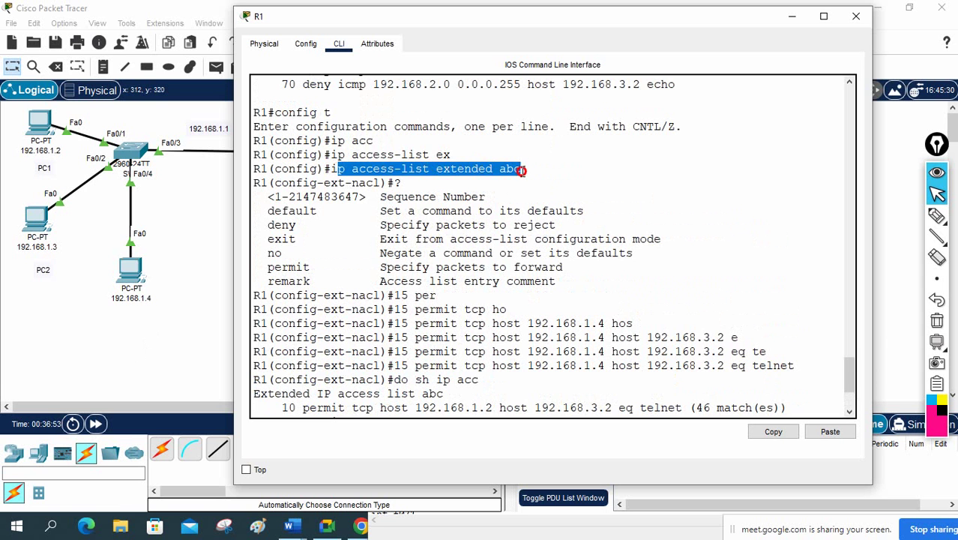
scroll(422, 285, down, 3)
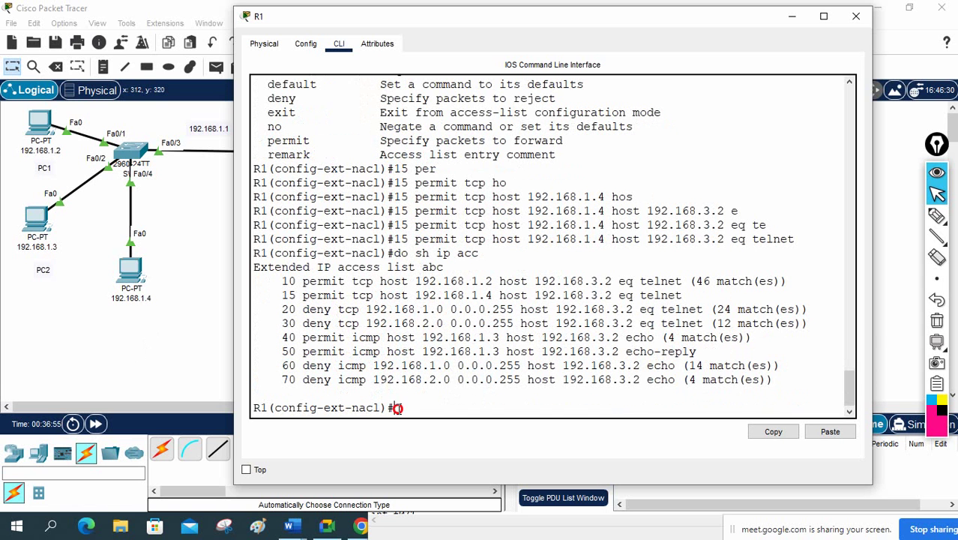
Step: Show the ACL subcommands with ? and review the sequence-number range and entries 50 and 60
text(?)
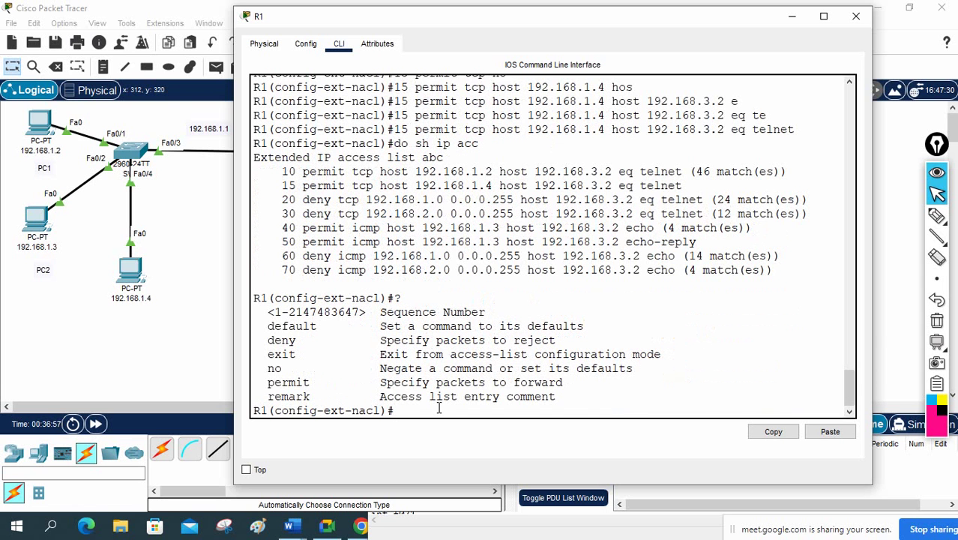
drag(274, 312, 345, 321)
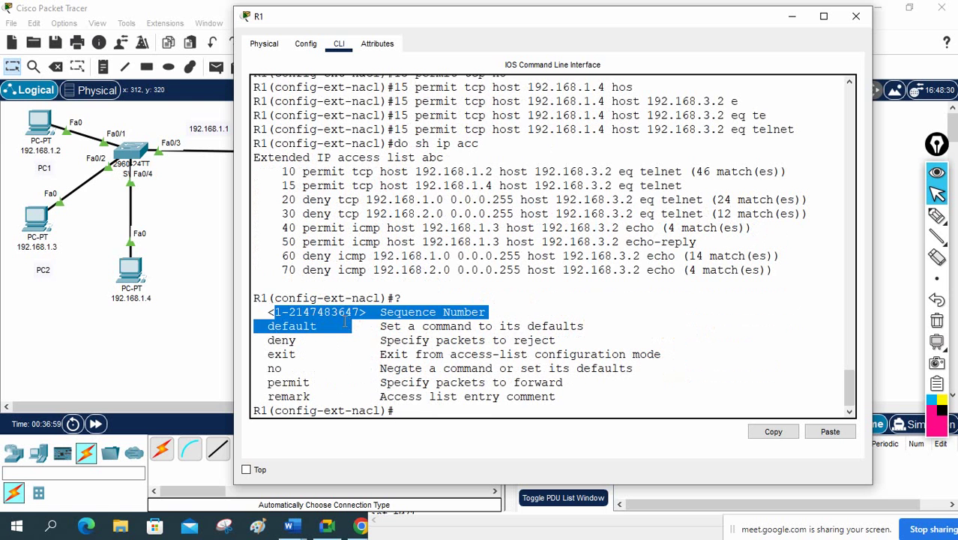
scroll(359, 311, up, 7)
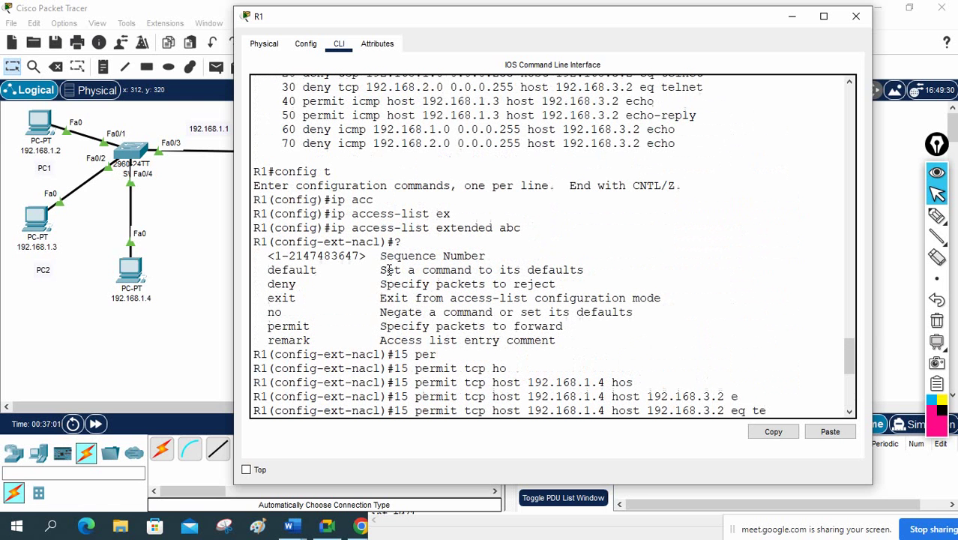
click(330, 228)
drag(330, 227, 504, 228)
scroll(501, 227, down, 7)
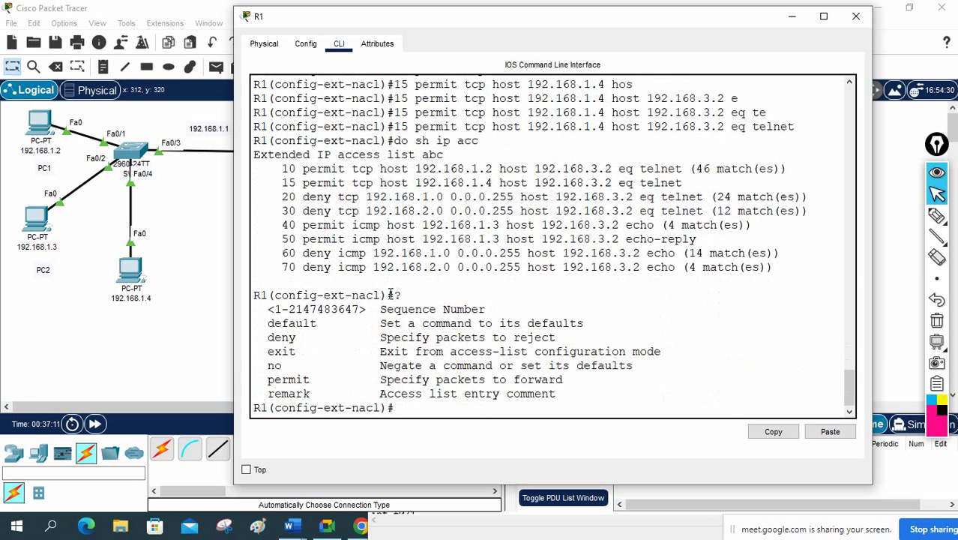
drag(381, 295, 274, 295)
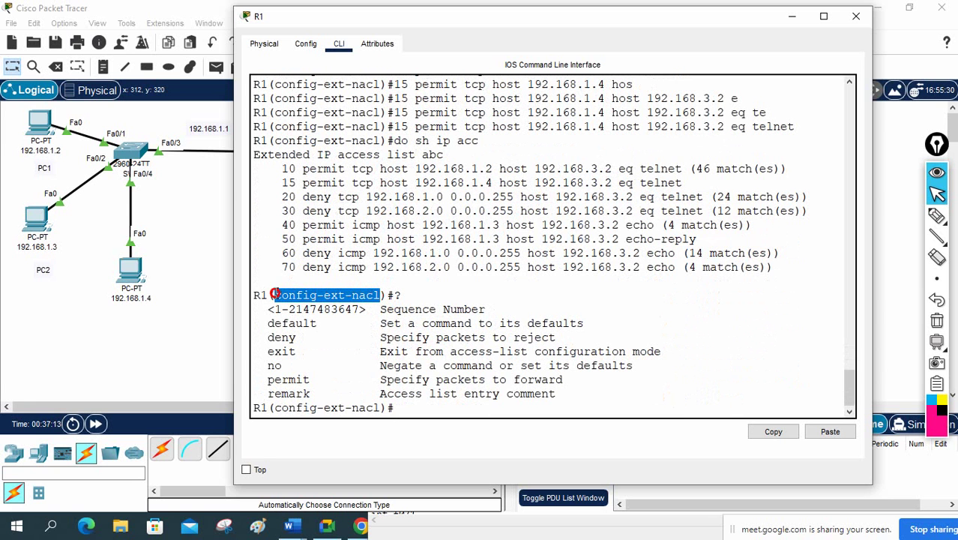
click(442, 411)
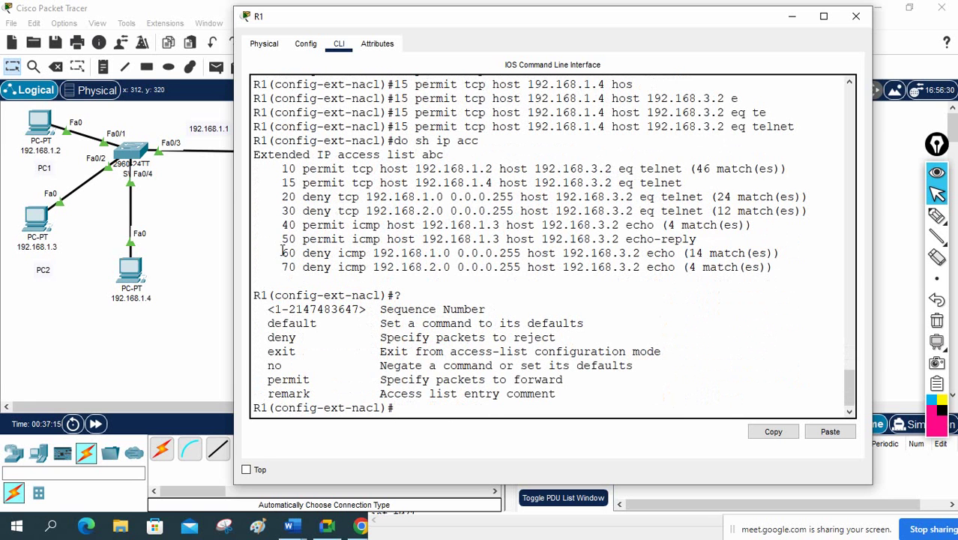
drag(282, 253, 455, 255)
drag(282, 238, 303, 239)
click(424, 405)
Step: Start entry 55 as permit icmp from host 192.168.1.4 to host 192.168.3.2
text(55 per)
key(Tab)
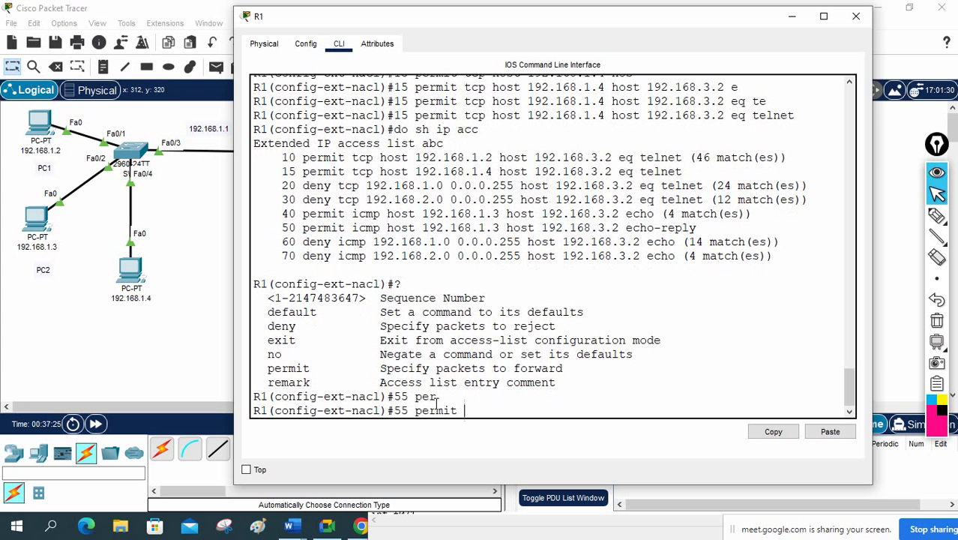
text(icmp ho)
key(Tab)
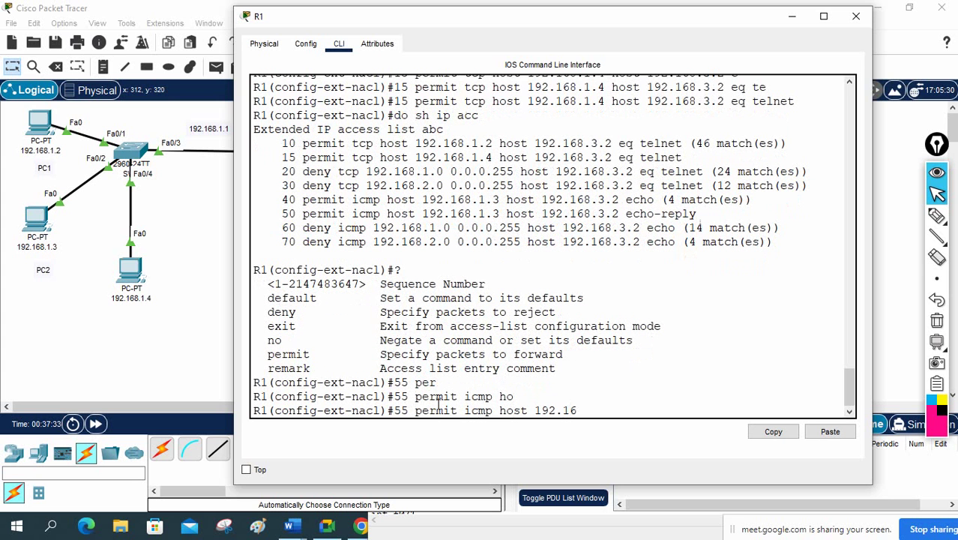
text(192.168.1.4)
text( ho)
key(Tab)
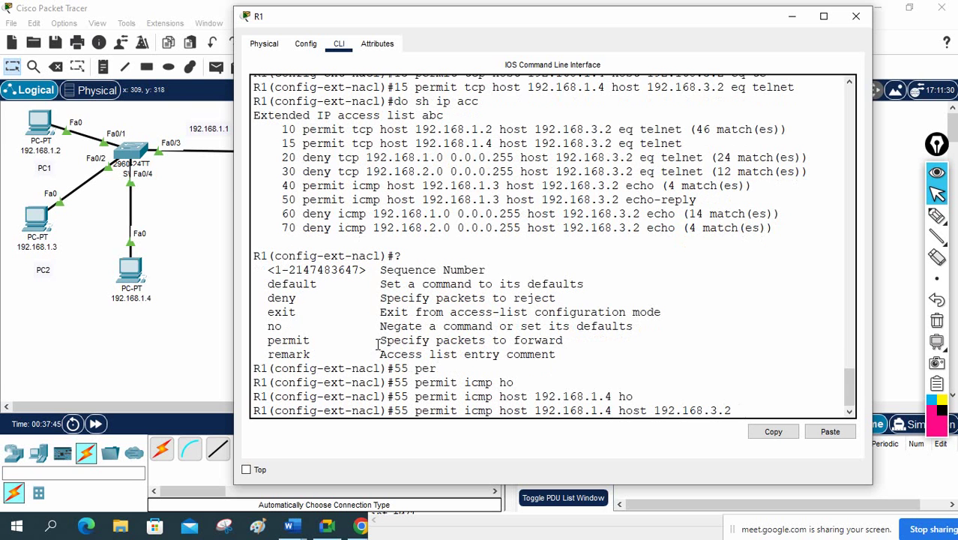
Step: Check the ICMP type options and finish entry 55 with echo, then select PC 192.168.1.4
text(?)
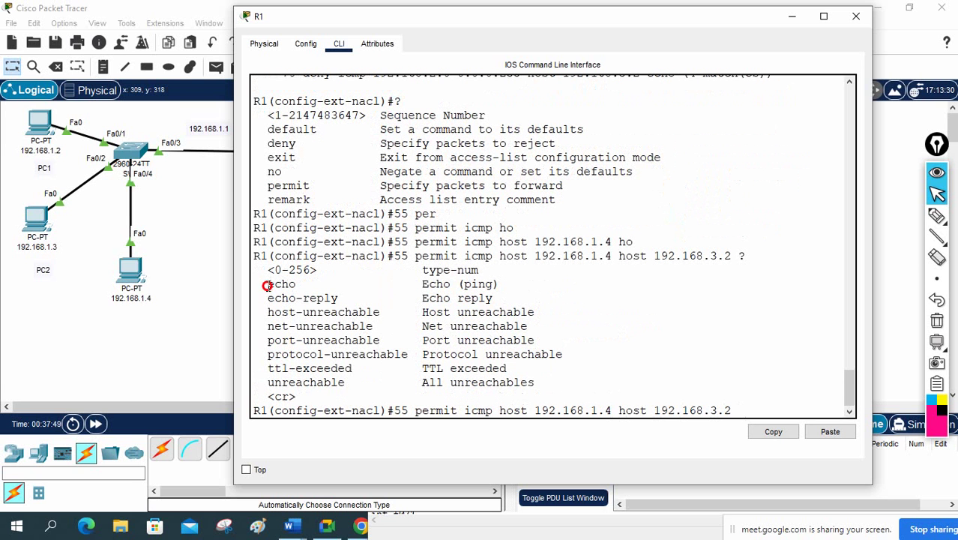
drag(266, 286, 300, 285)
click(336, 317)
text(ec)
key(Tab)
text(h)
key(Tab)
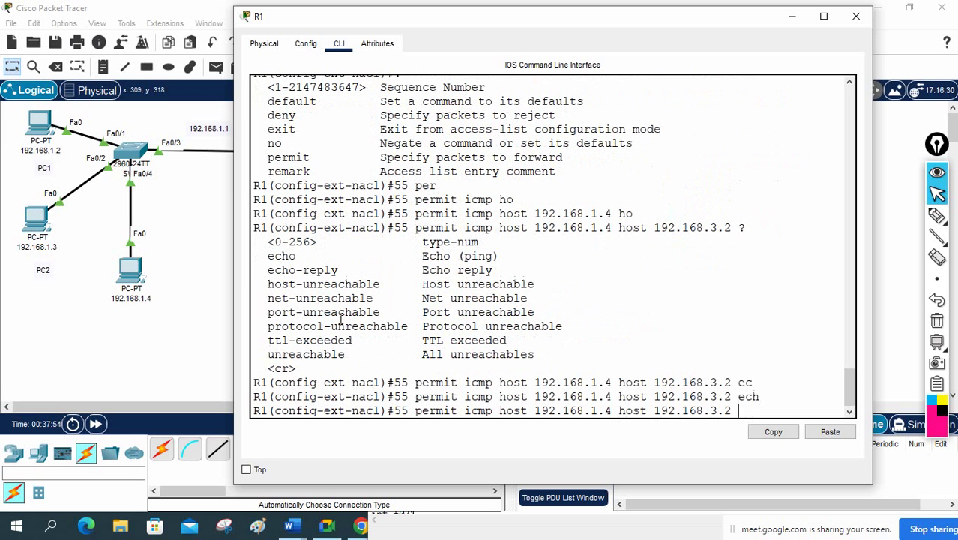
text(o)
key(Return)
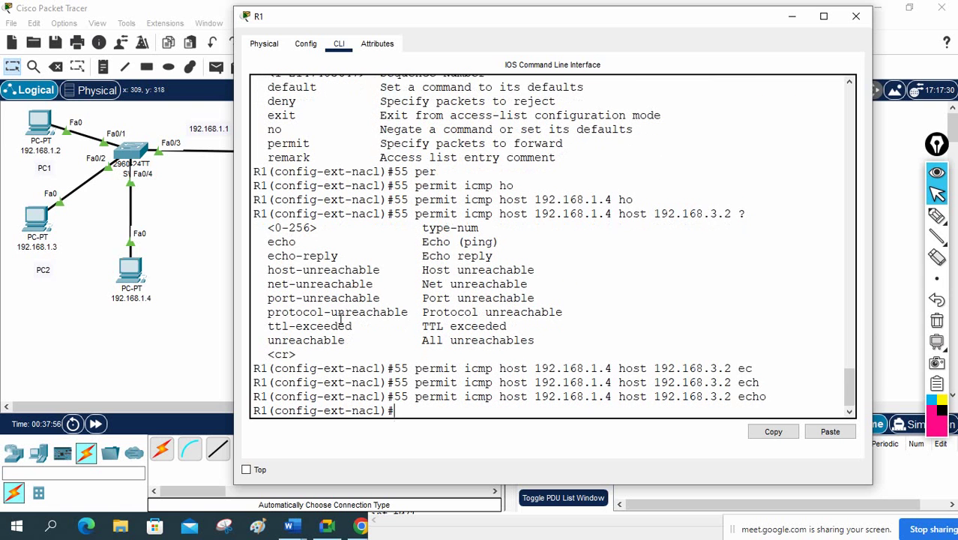
click(131, 270)
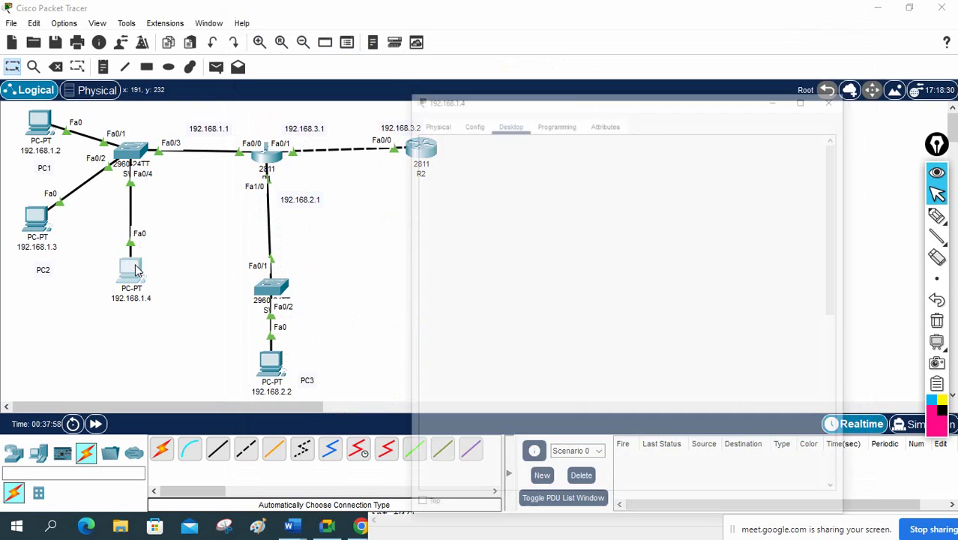
Step: Rerun ping 192.168.3.2 from PC 192.168.1.4 to test entry 55
scroll(556, 295, down, 7)
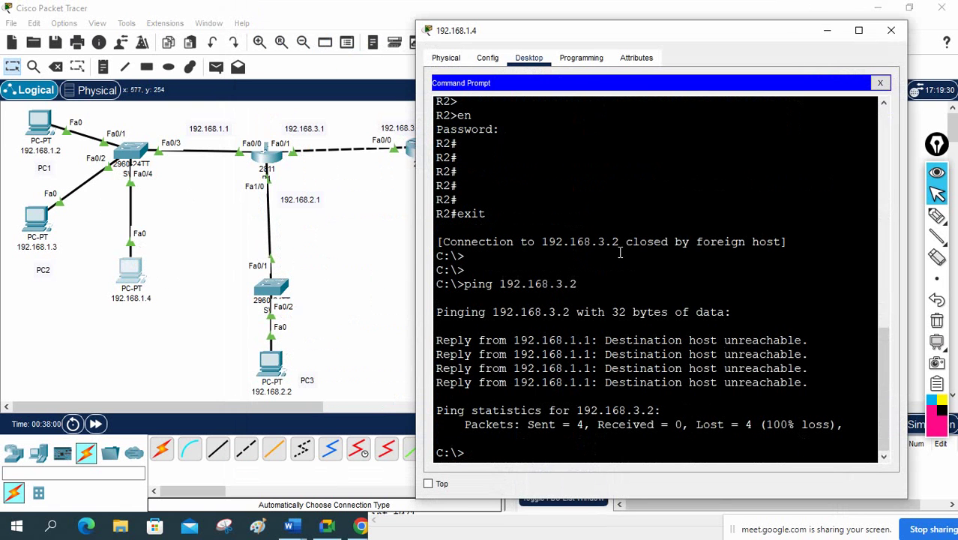
key(Up)
key(Return)
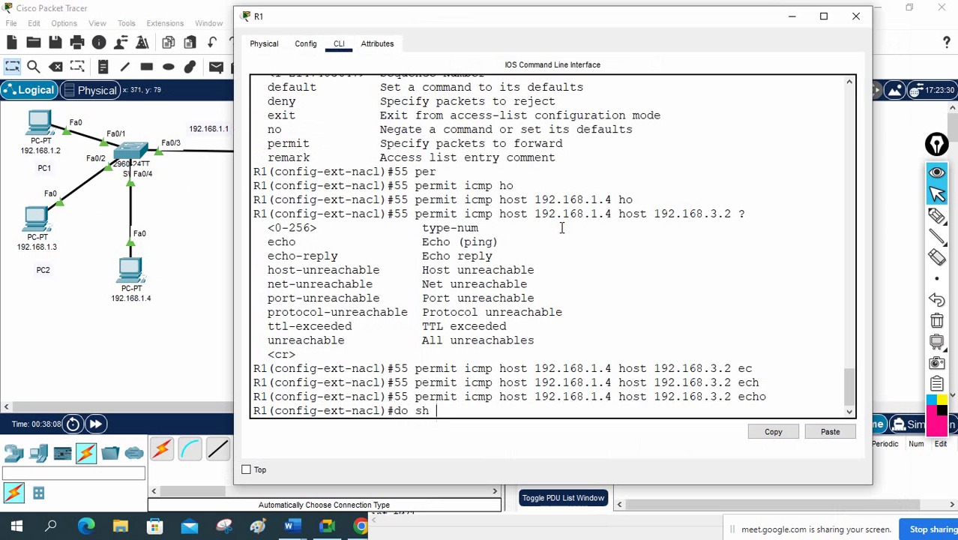
Step: Run do sh ip acc and highlight entry 55 with its 4 matches
text(ip acc)
key(Return)
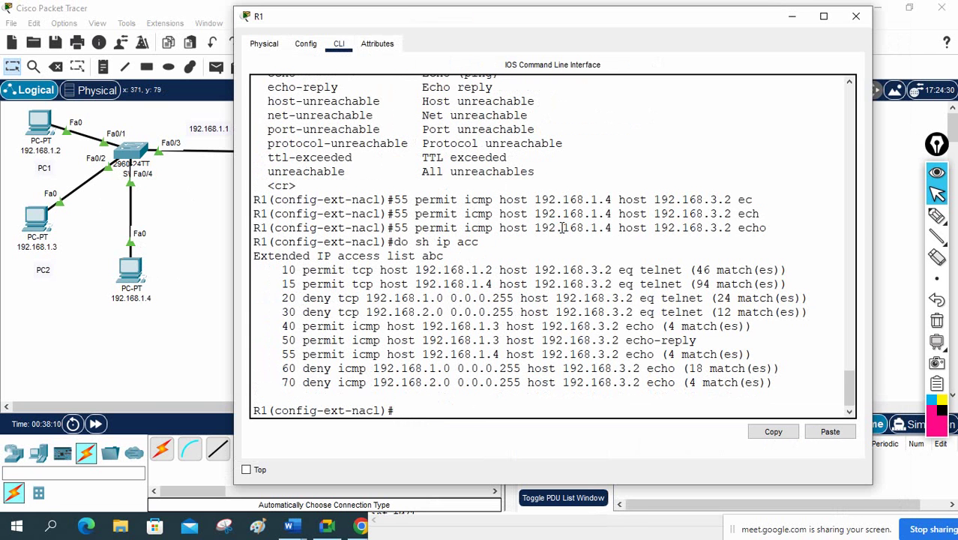
drag(282, 355, 750, 354)
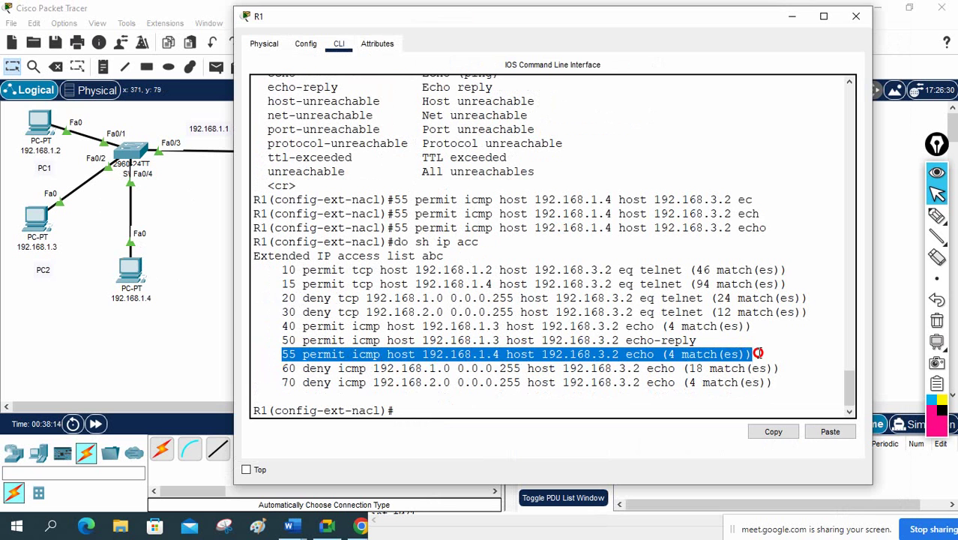
click(685, 362)
drag(670, 354, 745, 354)
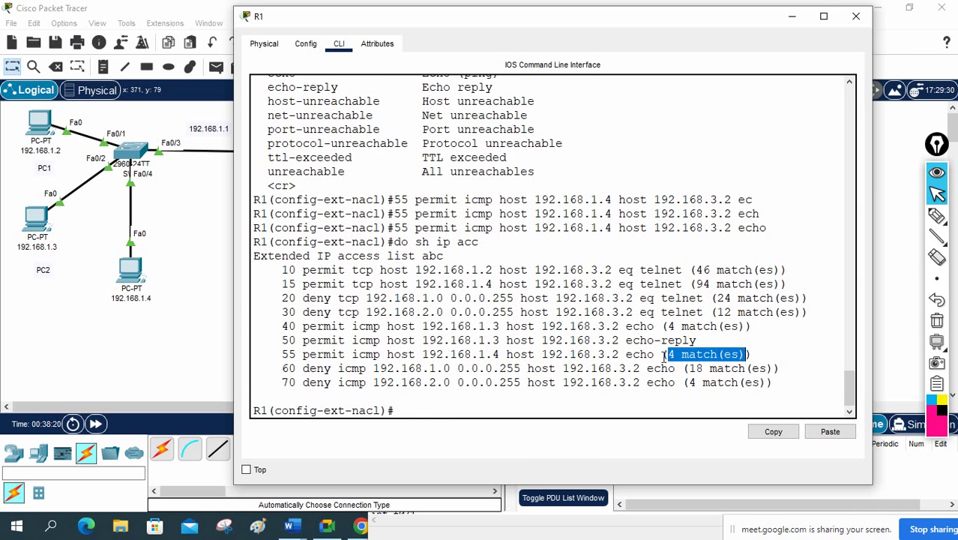
drag(664, 354, 731, 356)
Step: Highlight the match counts of entries 10 (46), 15 (94), 30 (12), 40 (4), 55, 60 (18) and 70
drag(697, 270, 750, 270)
drag(697, 284, 795, 298)
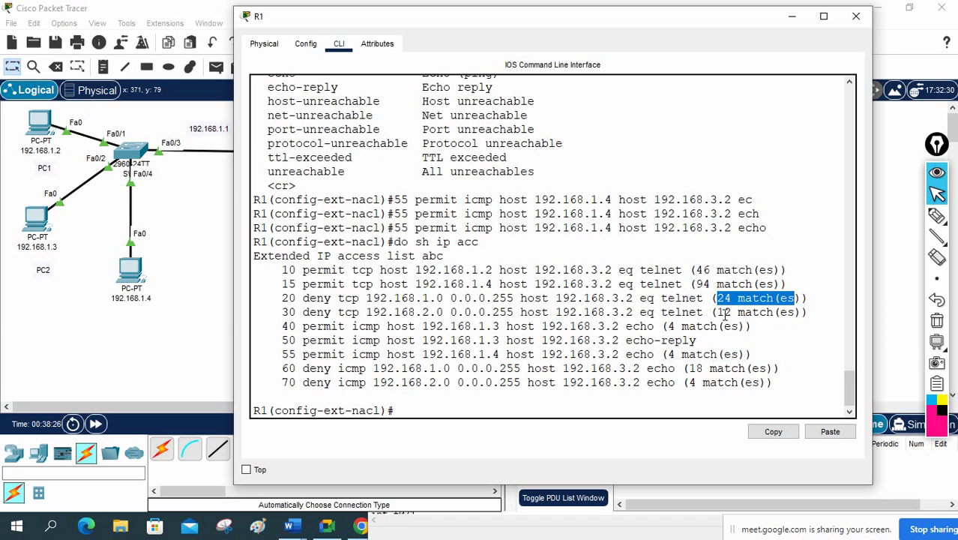
drag(716, 312, 793, 312)
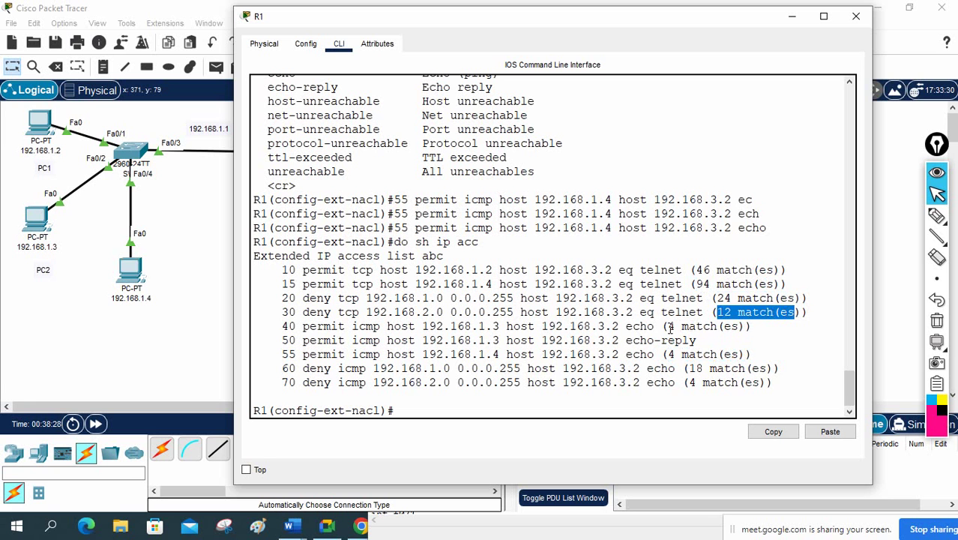
drag(669, 326, 739, 331)
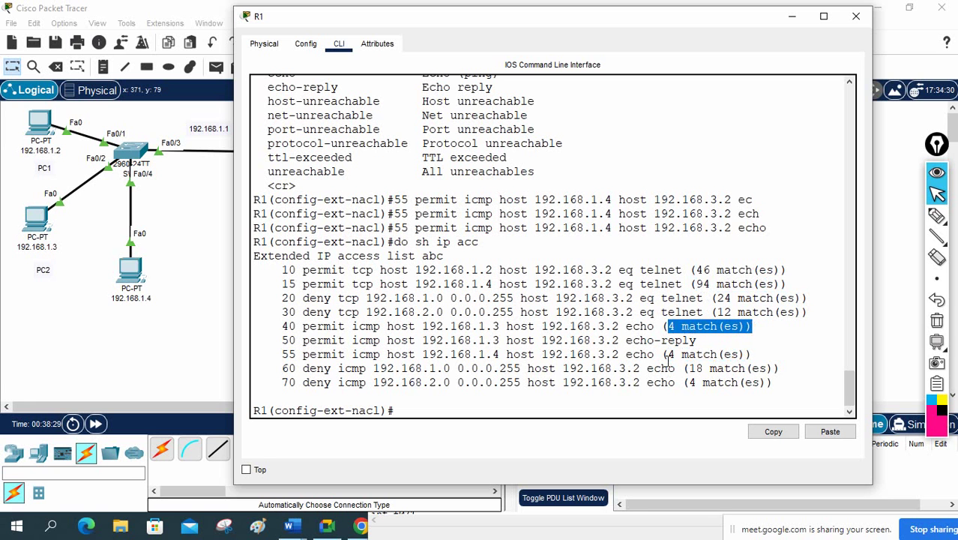
drag(668, 354, 751, 354)
drag(689, 368, 750, 368)
drag(696, 383, 744, 383)
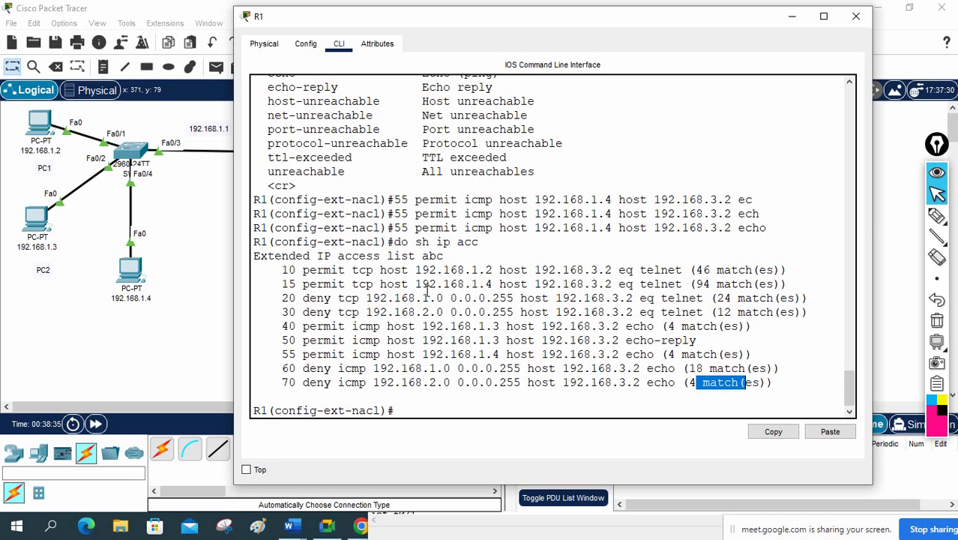
click(937, 216)
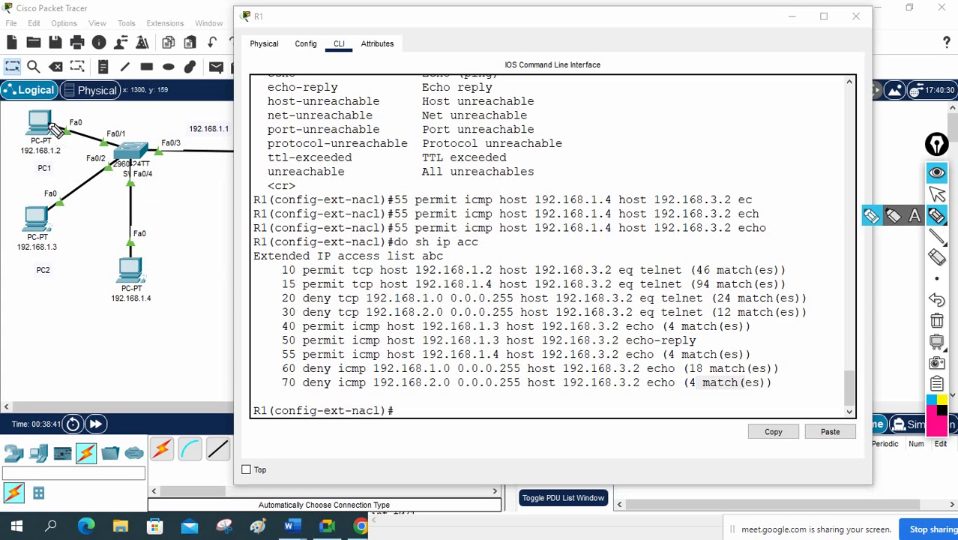
Step: Ink-annotate the listing, marking the 46-match telnet entry, deny entry 20 and deny icmp entry 60
drag(53, 124, 111, 149)
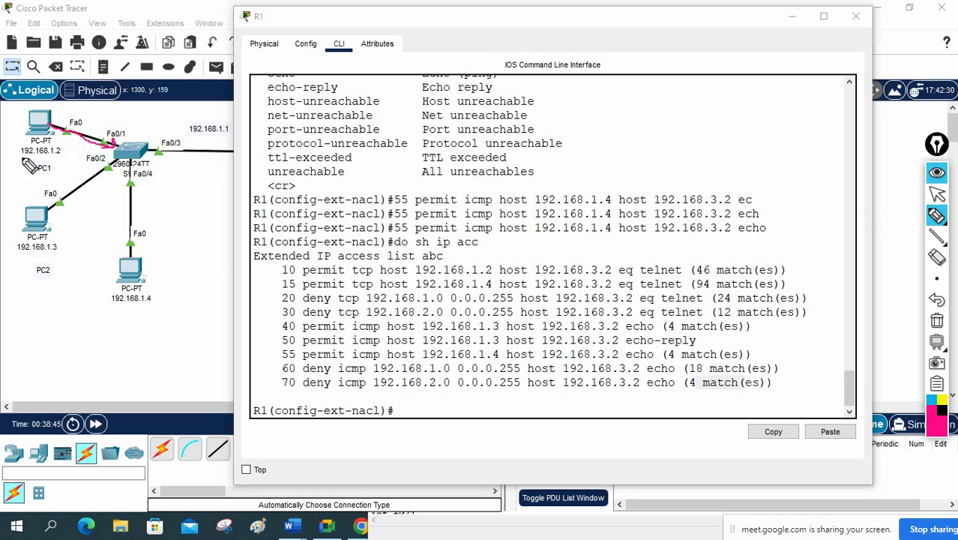
drag(24, 159, 60, 157)
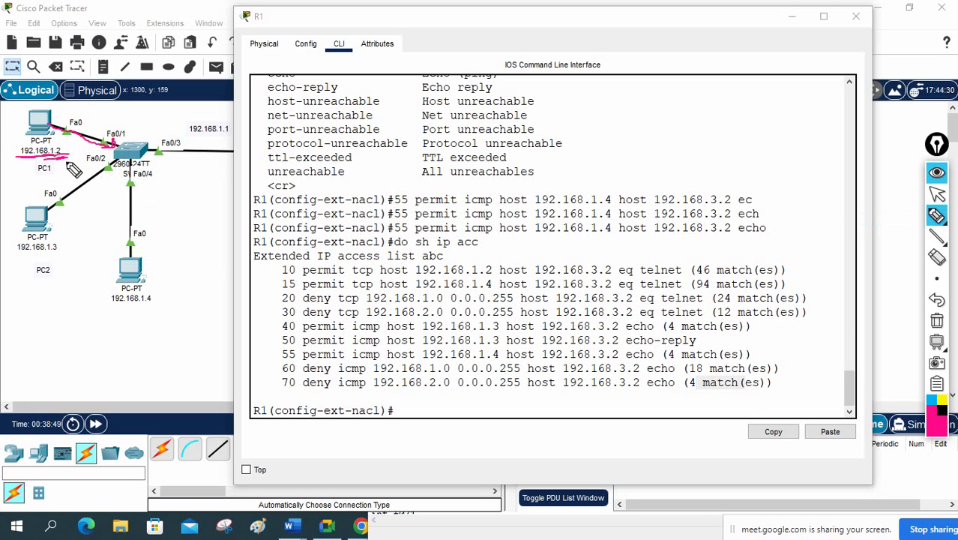
click(936, 320)
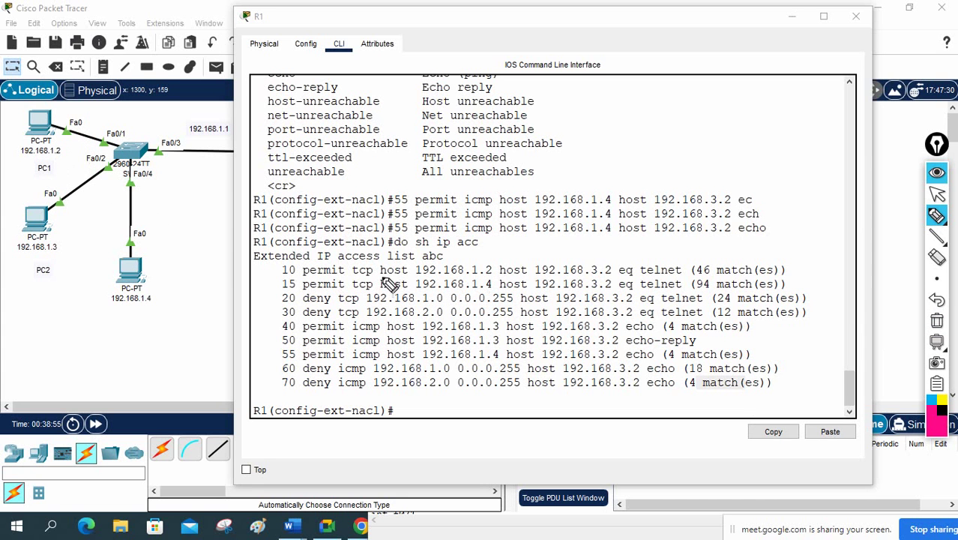
drag(700, 256, 688, 271)
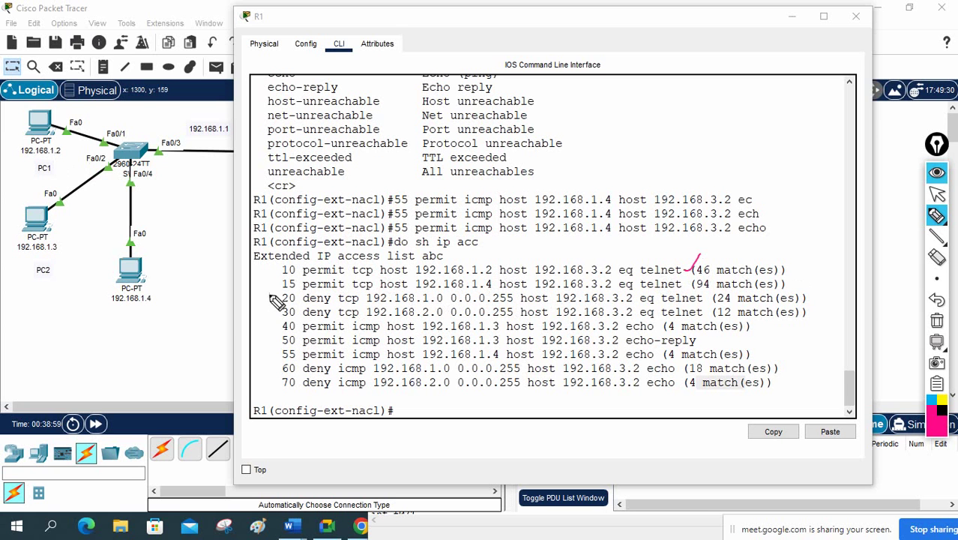
drag(265, 287, 283, 300)
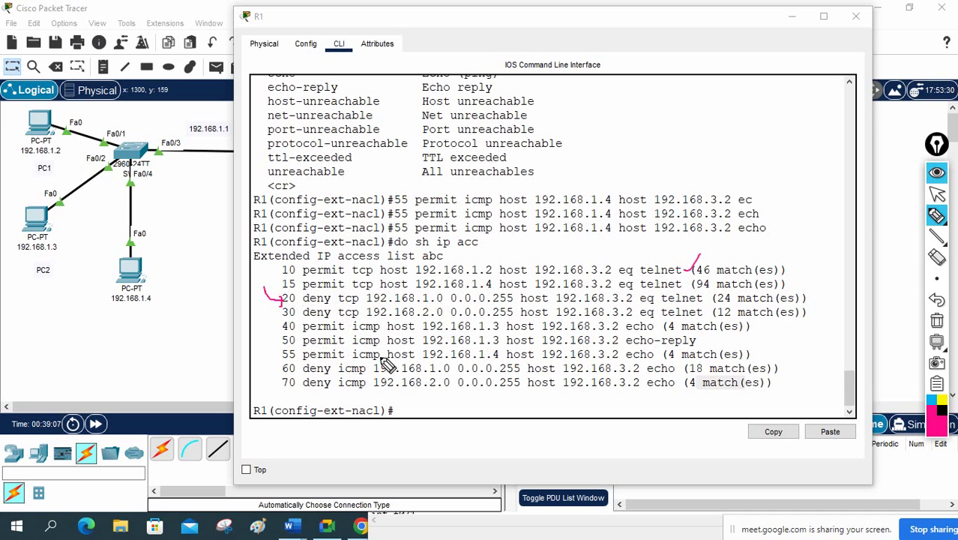
drag(267, 357, 285, 375)
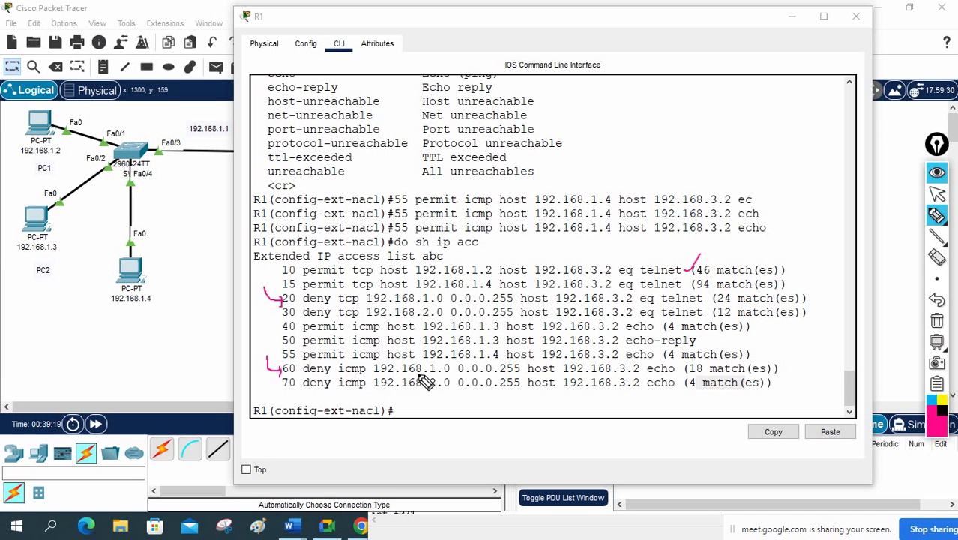
click(373, 375)
drag(373, 375, 450, 375)
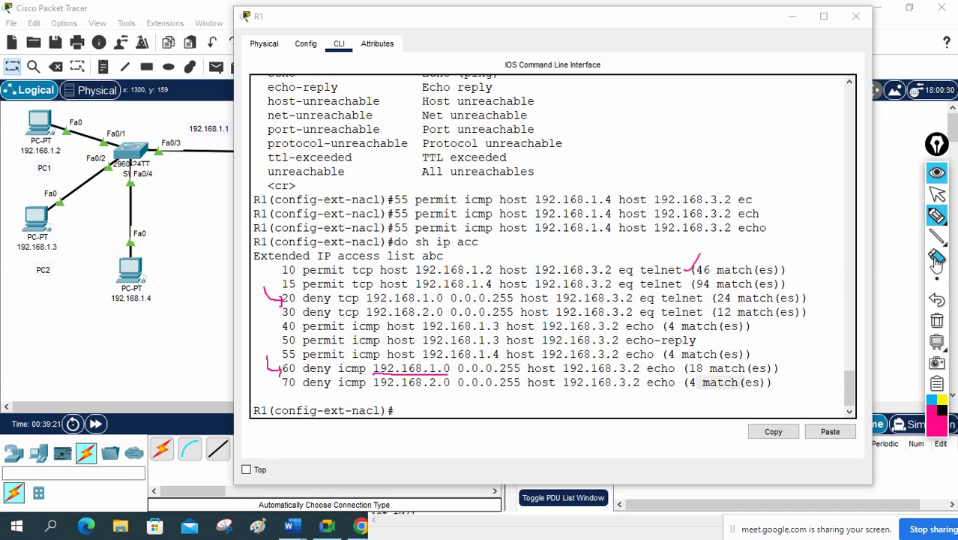
click(937, 194)
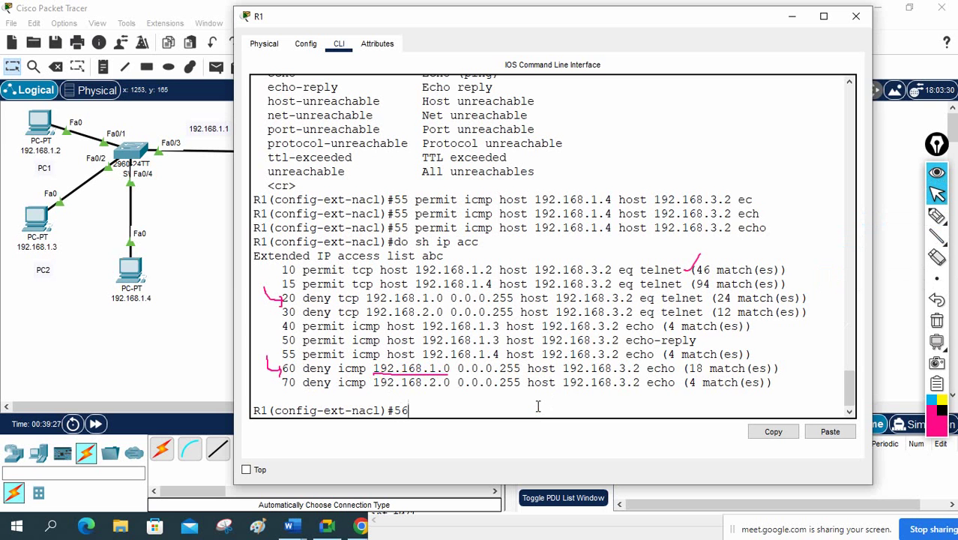
Step: Complete entry '56 permit icmp host 192.168.1.2 host 192.168.3.2 echo' in ACL abc
key(Tab)
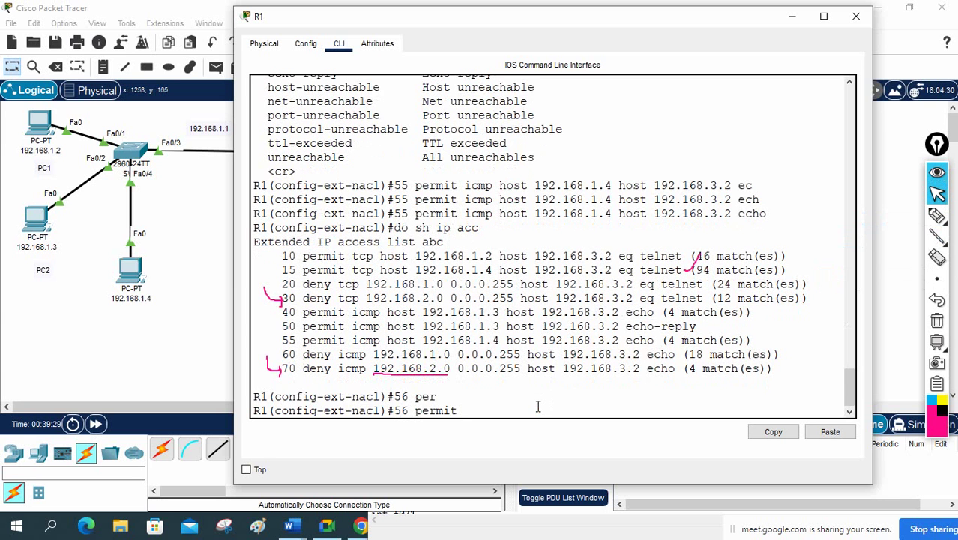
text(icmp host)
key(Tab)
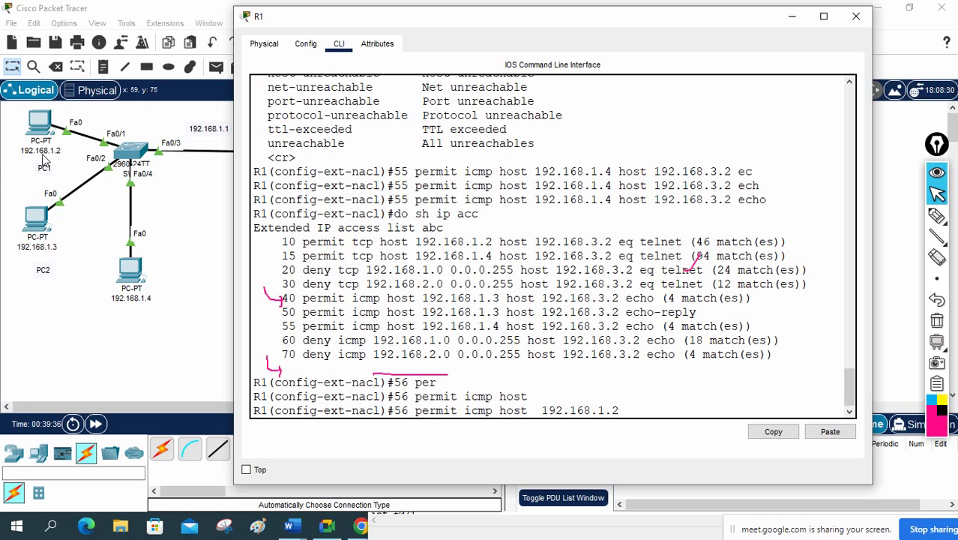
text(192.168.1.2 hos)
key(Tab)
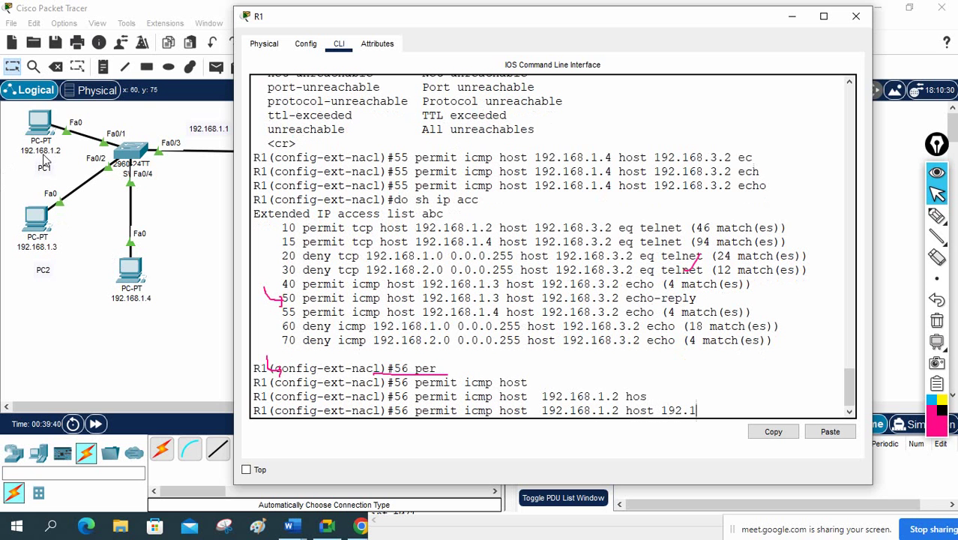
text(192.168.3.2)
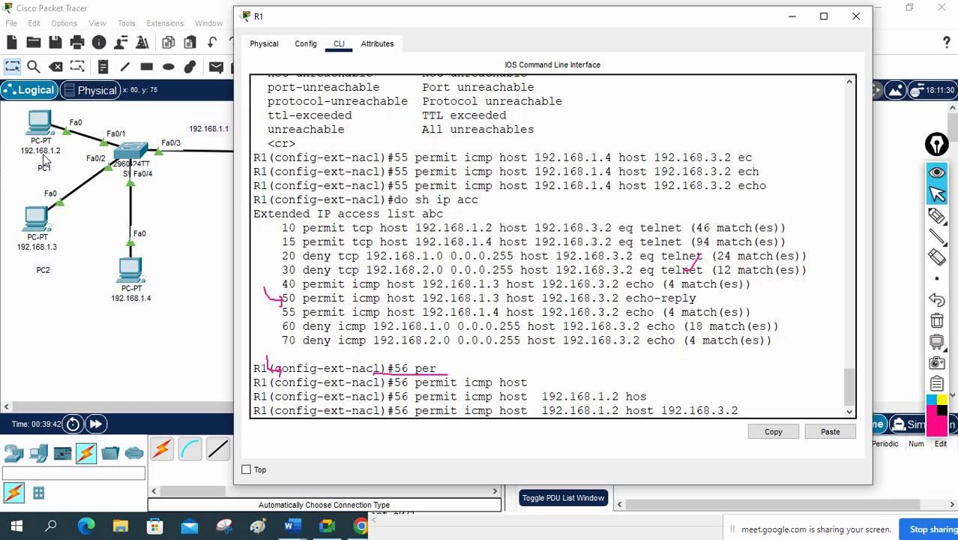
text( e)
key(Tab)
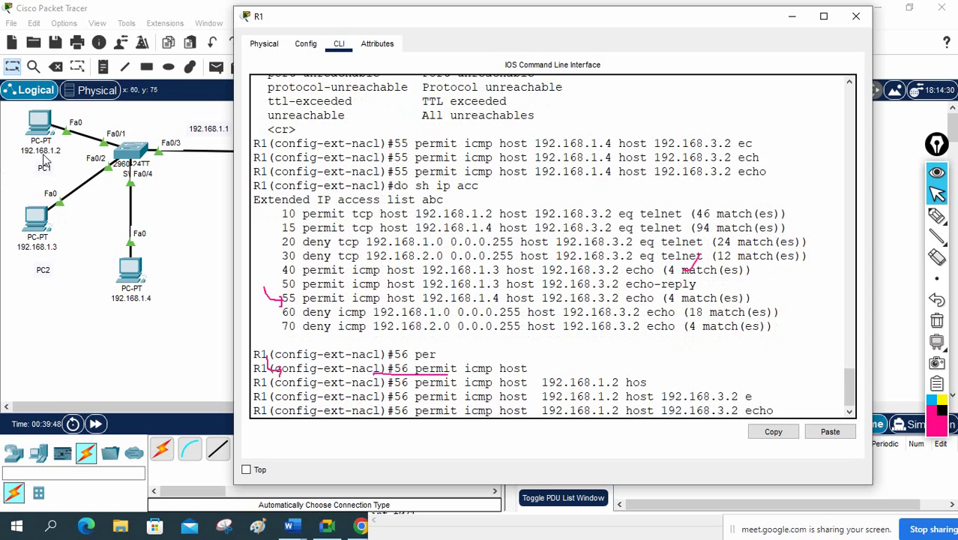
key(Return)
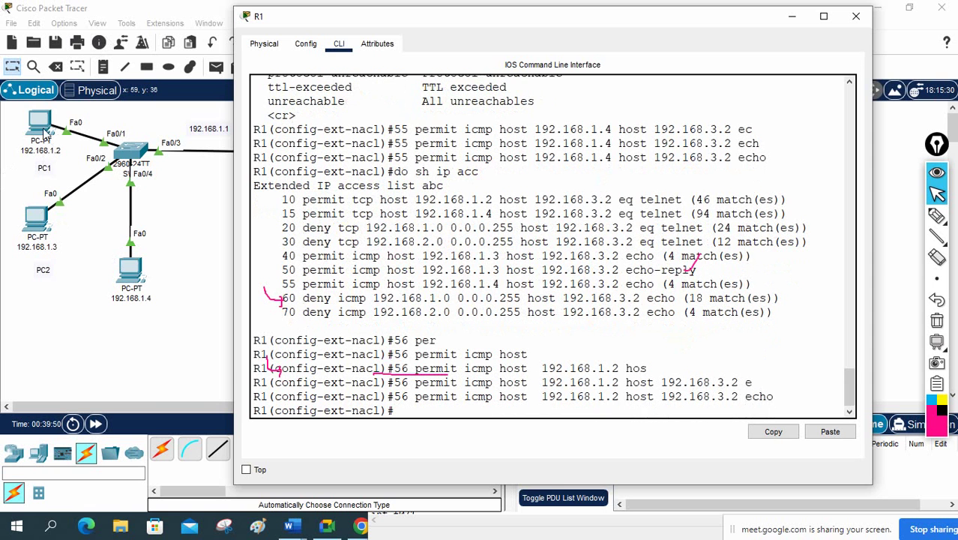
click(41, 128)
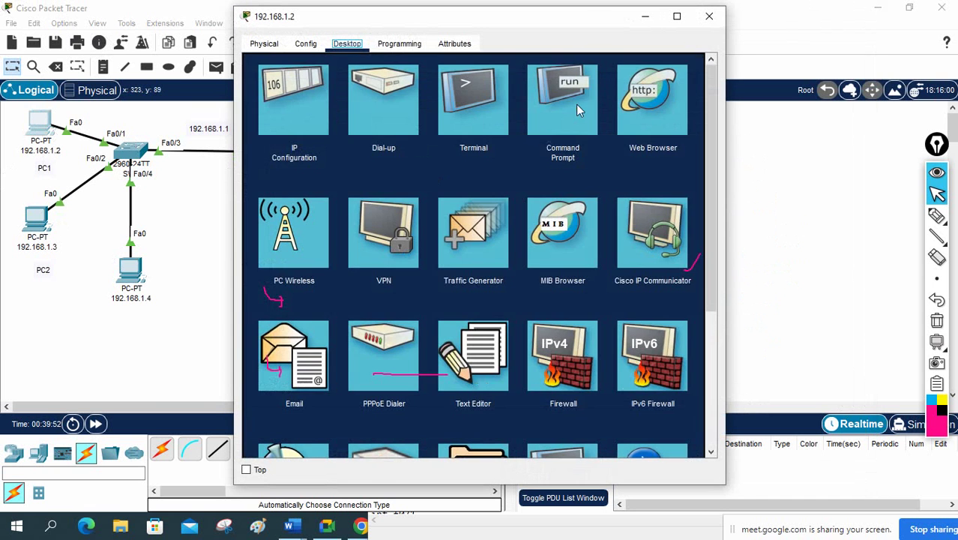
Step: On PC1, widen the command prompt and rerun ping 192.168.3.2, now successful, then reopen R1's CLI
click(562, 101)
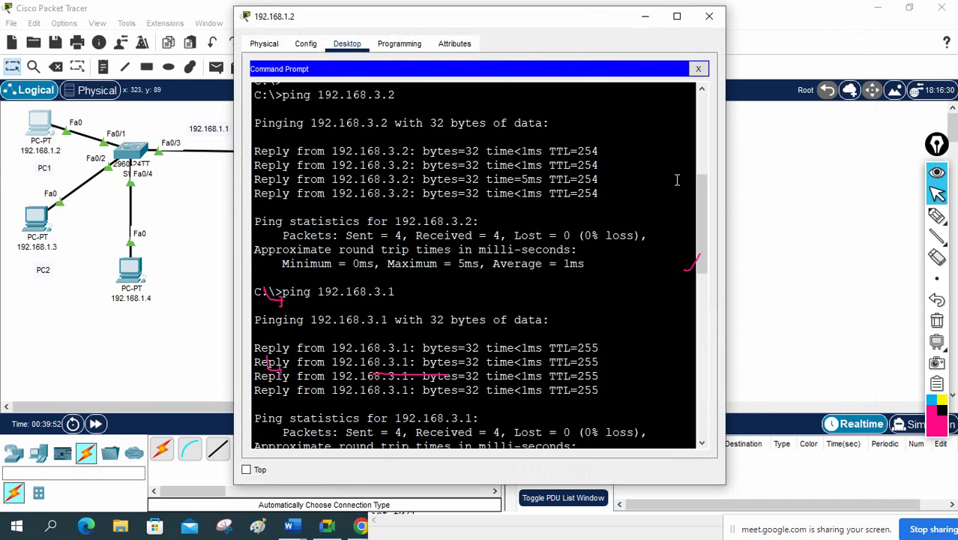
scroll(700, 190, down, 10)
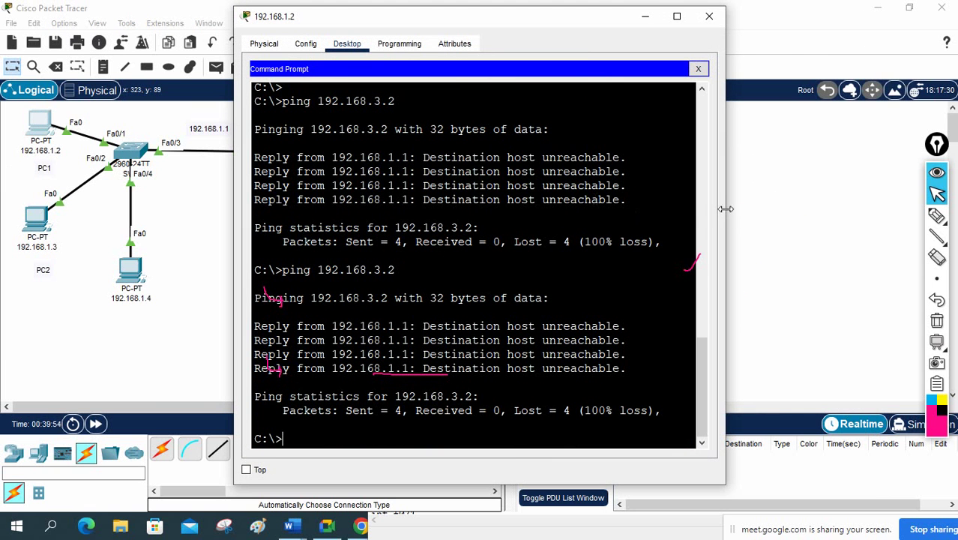
drag(725, 213, 912, 218)
drag(538, 332, 629, 330)
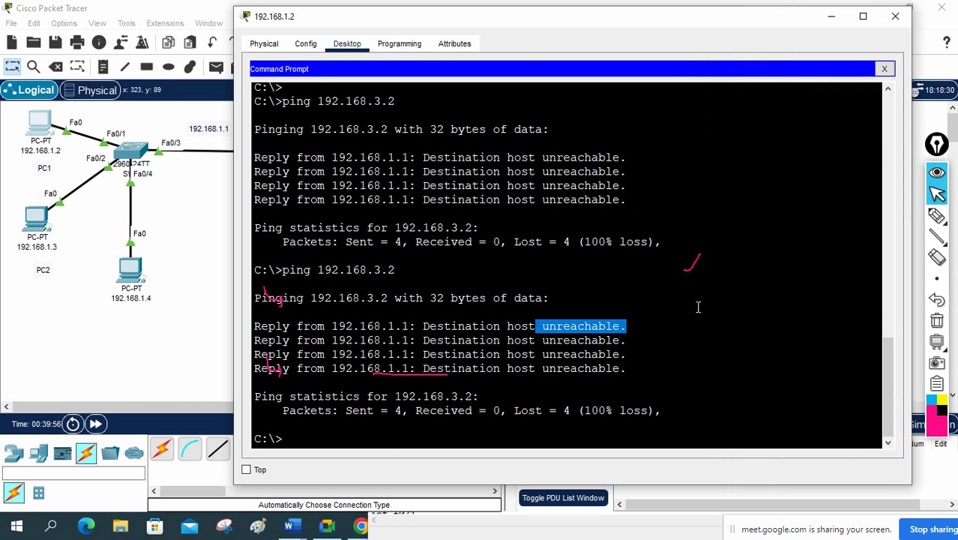
key(Up)
key(Return)
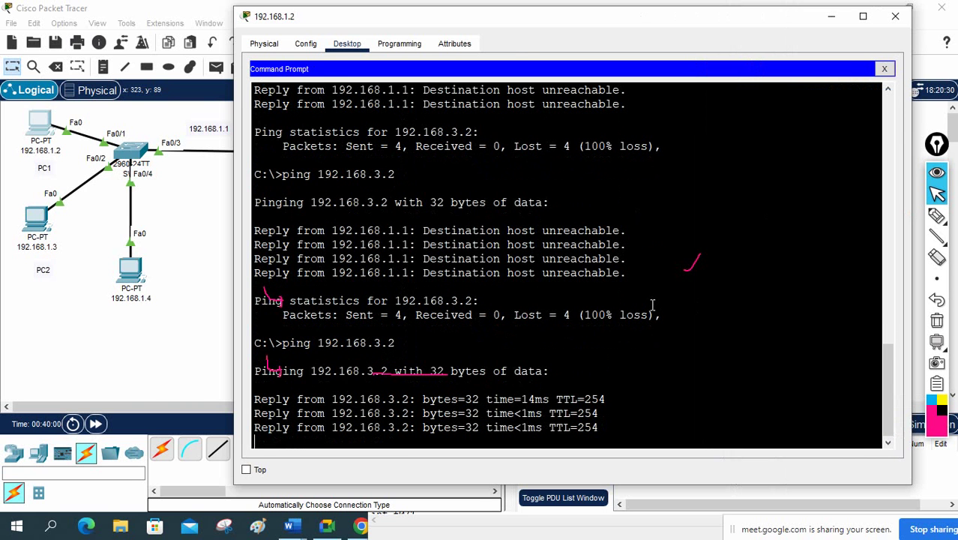
click(220, 174)
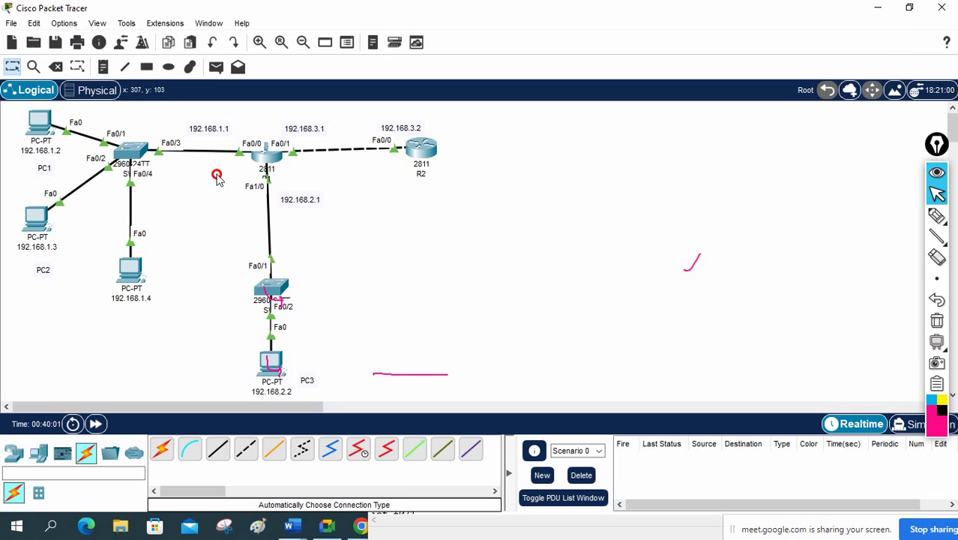
click(267, 157)
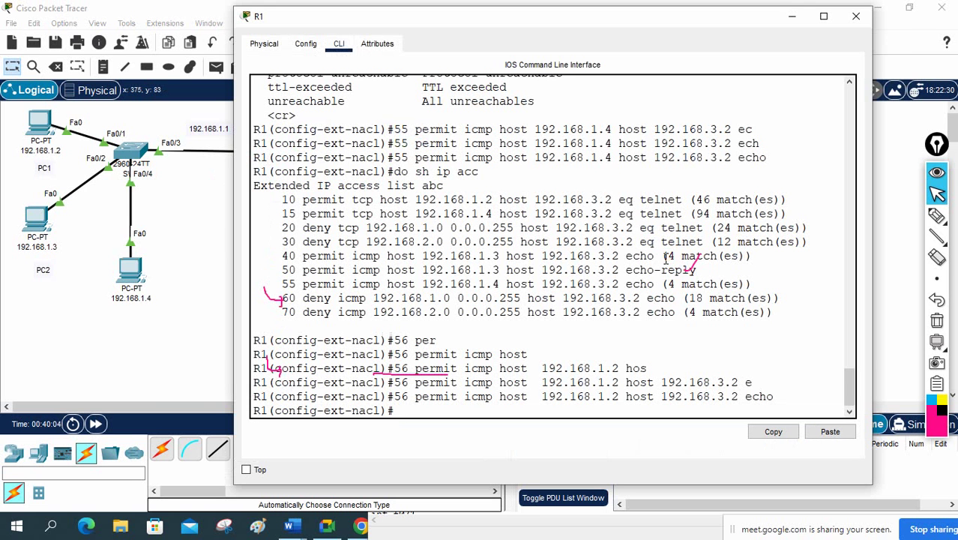
Step: List R1's access lists with 'do sh ip ac' and mark entry 56's echo permit and 4 matches
text(do sh ip ac)
key(Return)
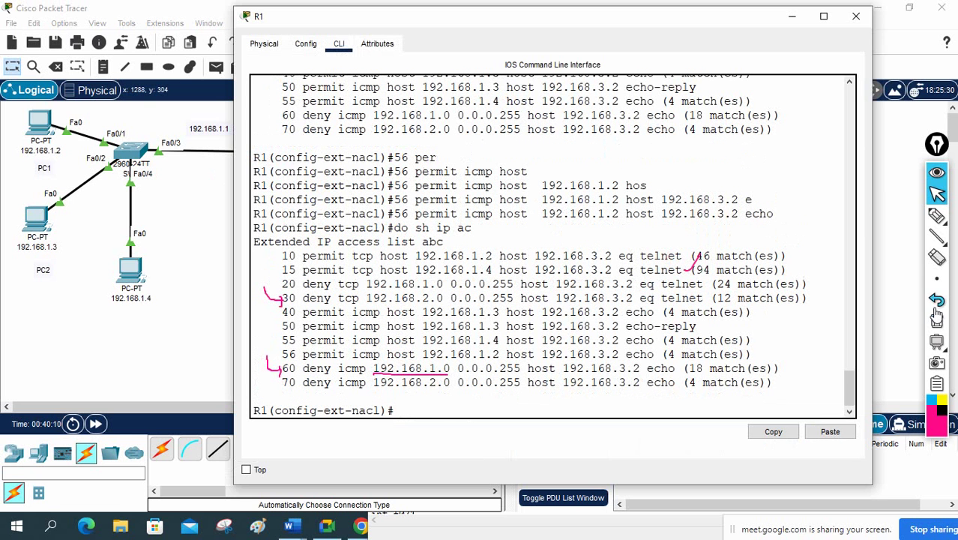
click(937, 320)
click(936, 216)
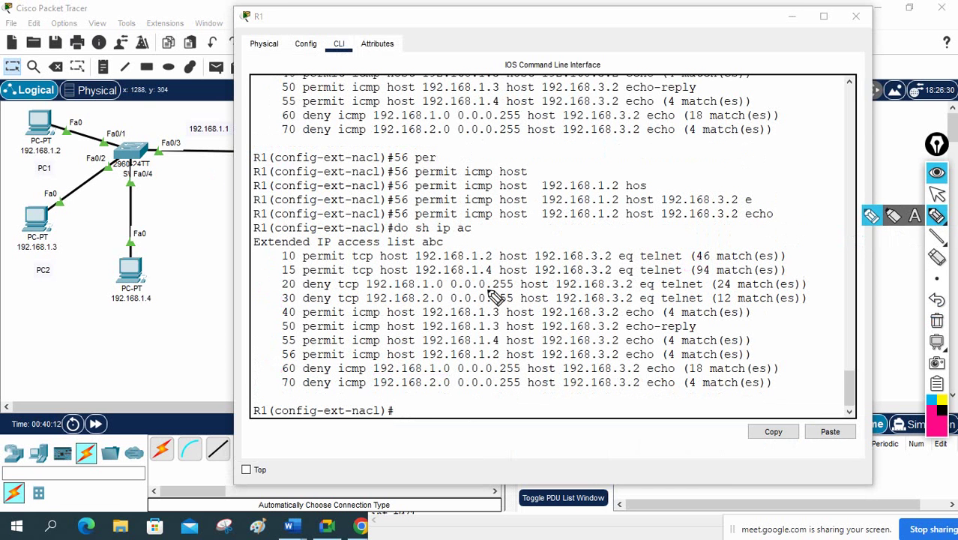
mouse_move(264, 342)
mouse_down()
mouse_move(267, 358)
mouse_move(291, 361)
mouse_move(654, 359)
mouse_up()
drag(664, 360, 703, 361)
mouse_move(764, 339)
mouse_down()
mouse_move(770, 349)
mouse_move(743, 359)
mouse_up()
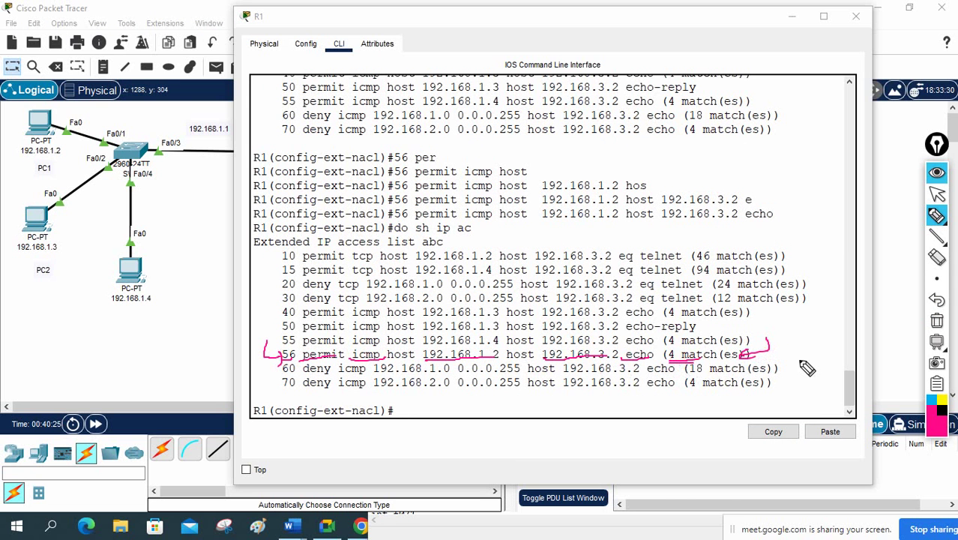
Step: Annotate the entry order from 10 to 70, highlighting entries 10 and 15, then clear the ink
click(936, 324)
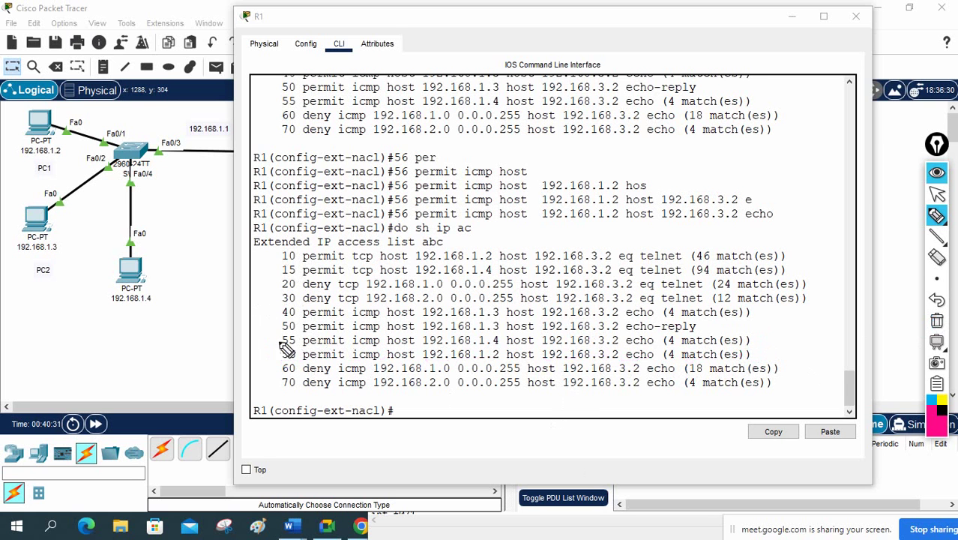
mouse_move(283, 251)
mouse_down()
mouse_move(276, 369)
mouse_move(297, 397)
mouse_up()
mouse_move(303, 356)
mouse_down()
mouse_move(255, 375)
mouse_move(288, 330)
mouse_move(275, 394)
mouse_move(279, 352)
mouse_up()
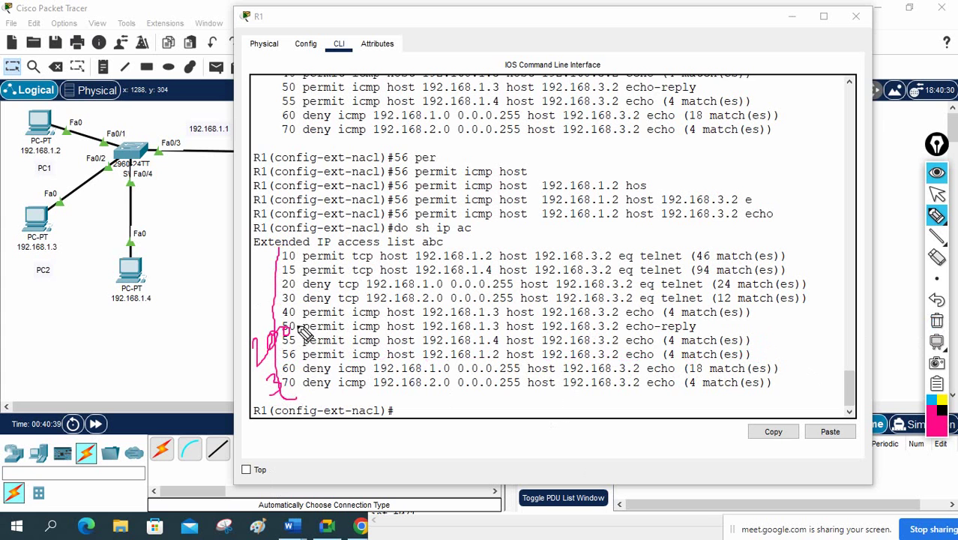
click(294, 256)
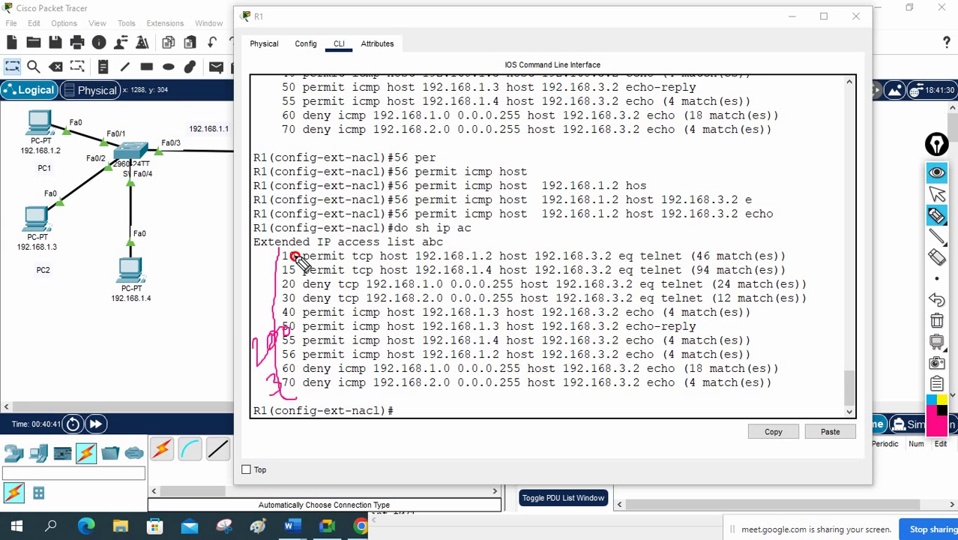
drag(294, 256, 277, 252)
drag(286, 265, 284, 317)
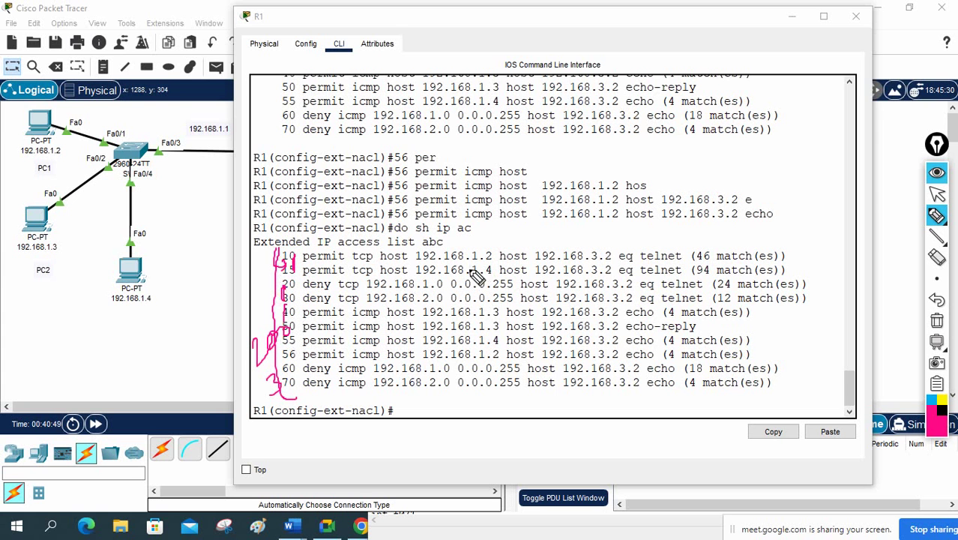
click(937, 321)
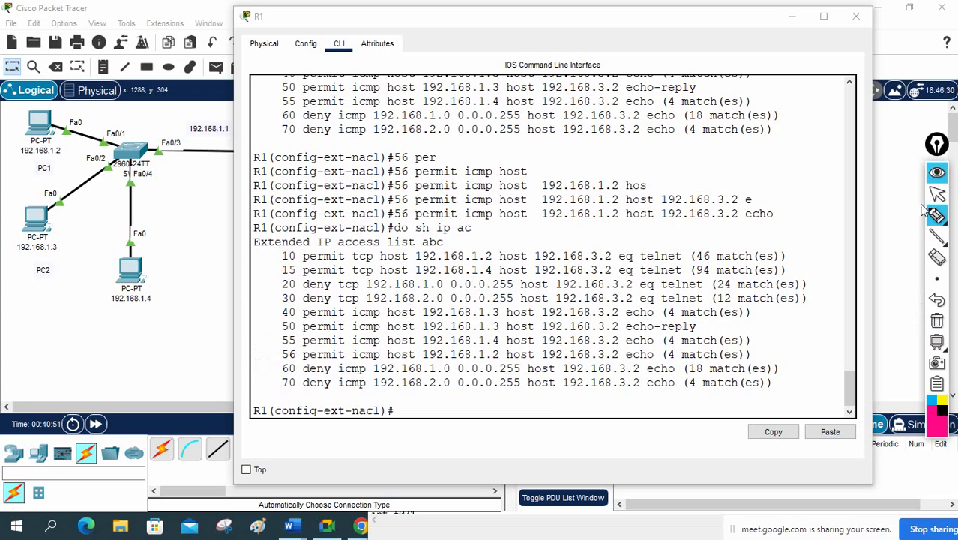
click(937, 194)
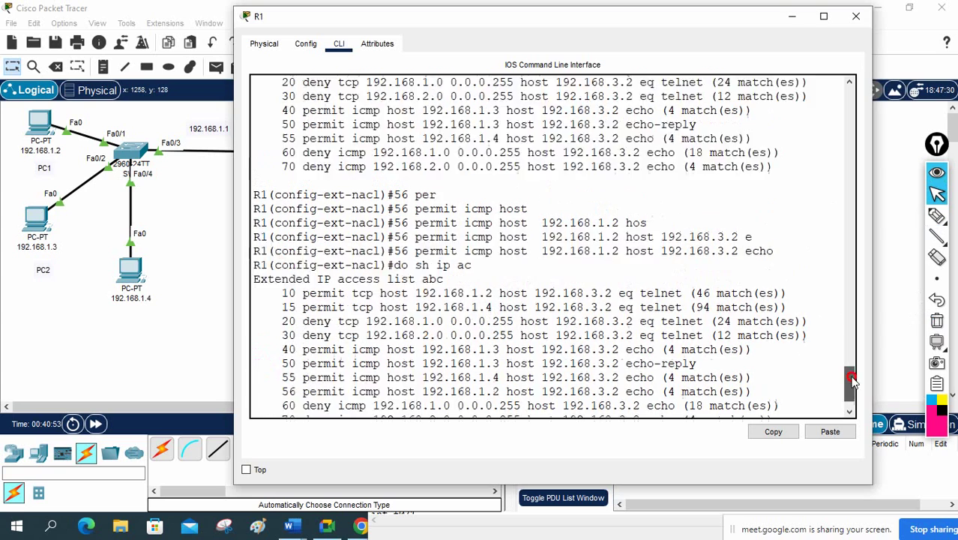